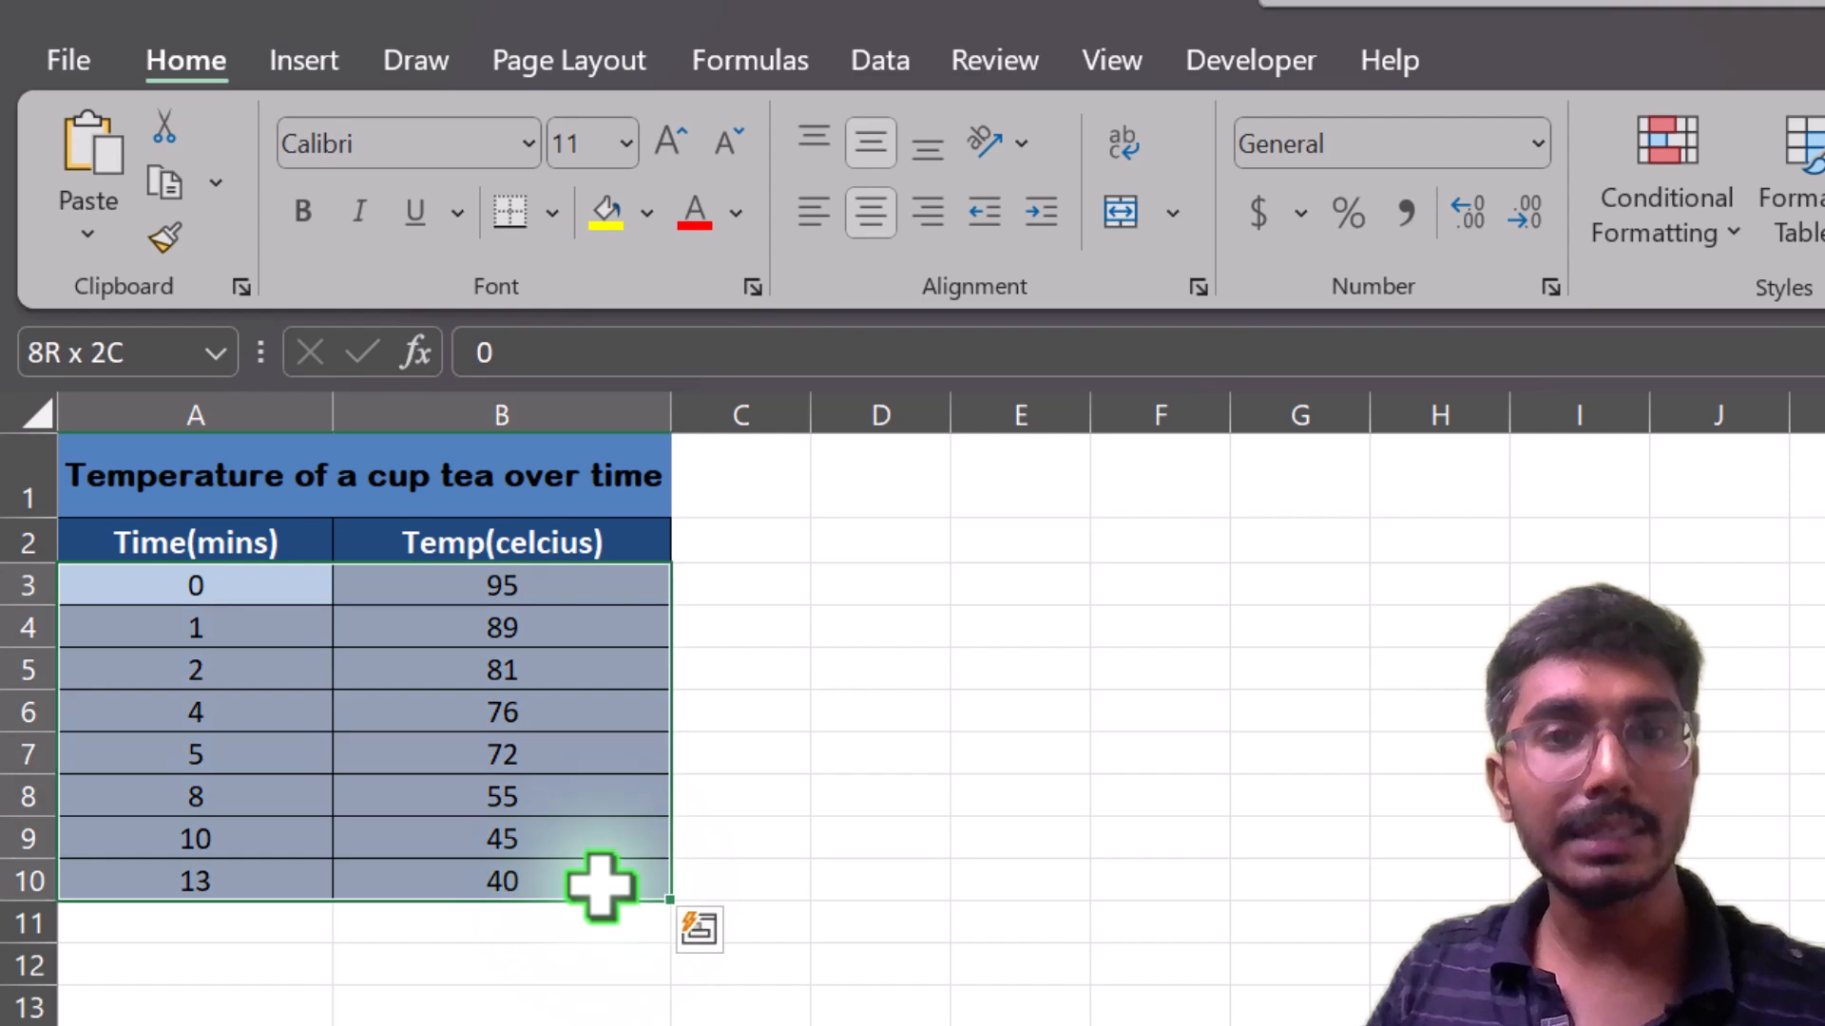
Insert a markers-only scatter chart from the selected time and temperature data.
left_click(302, 63)
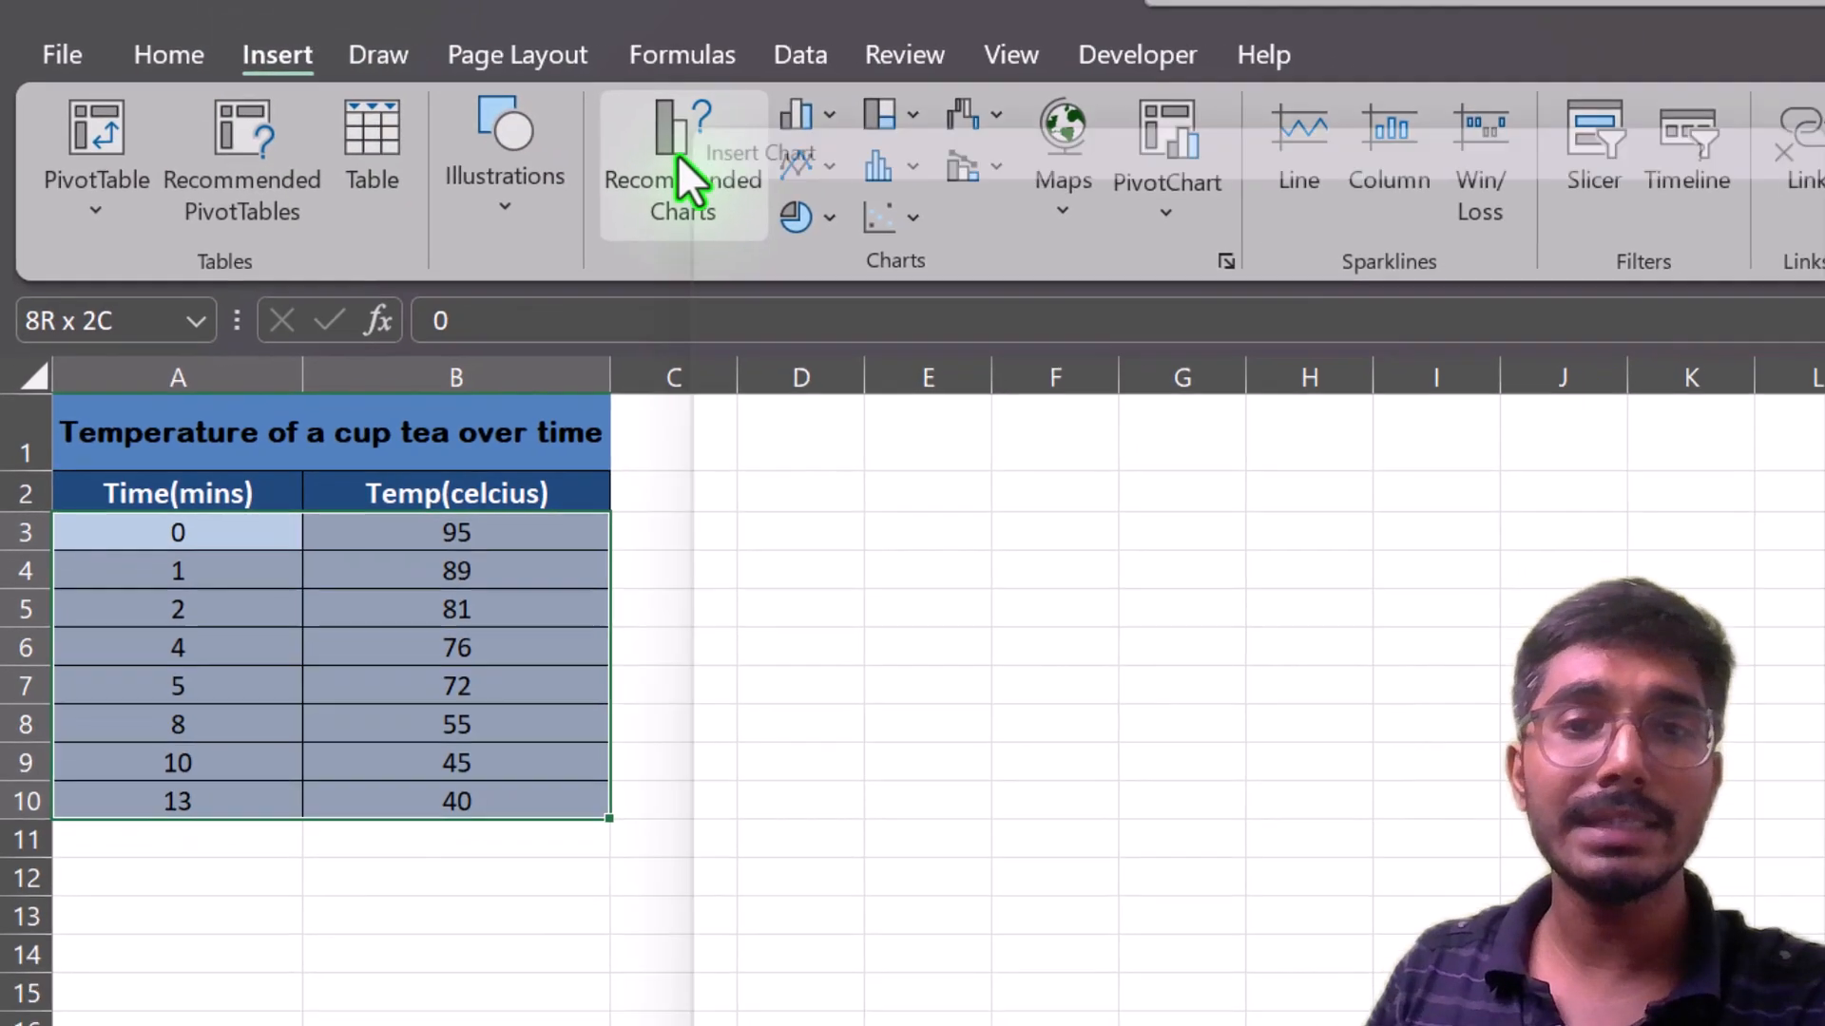
left_click(678, 157)
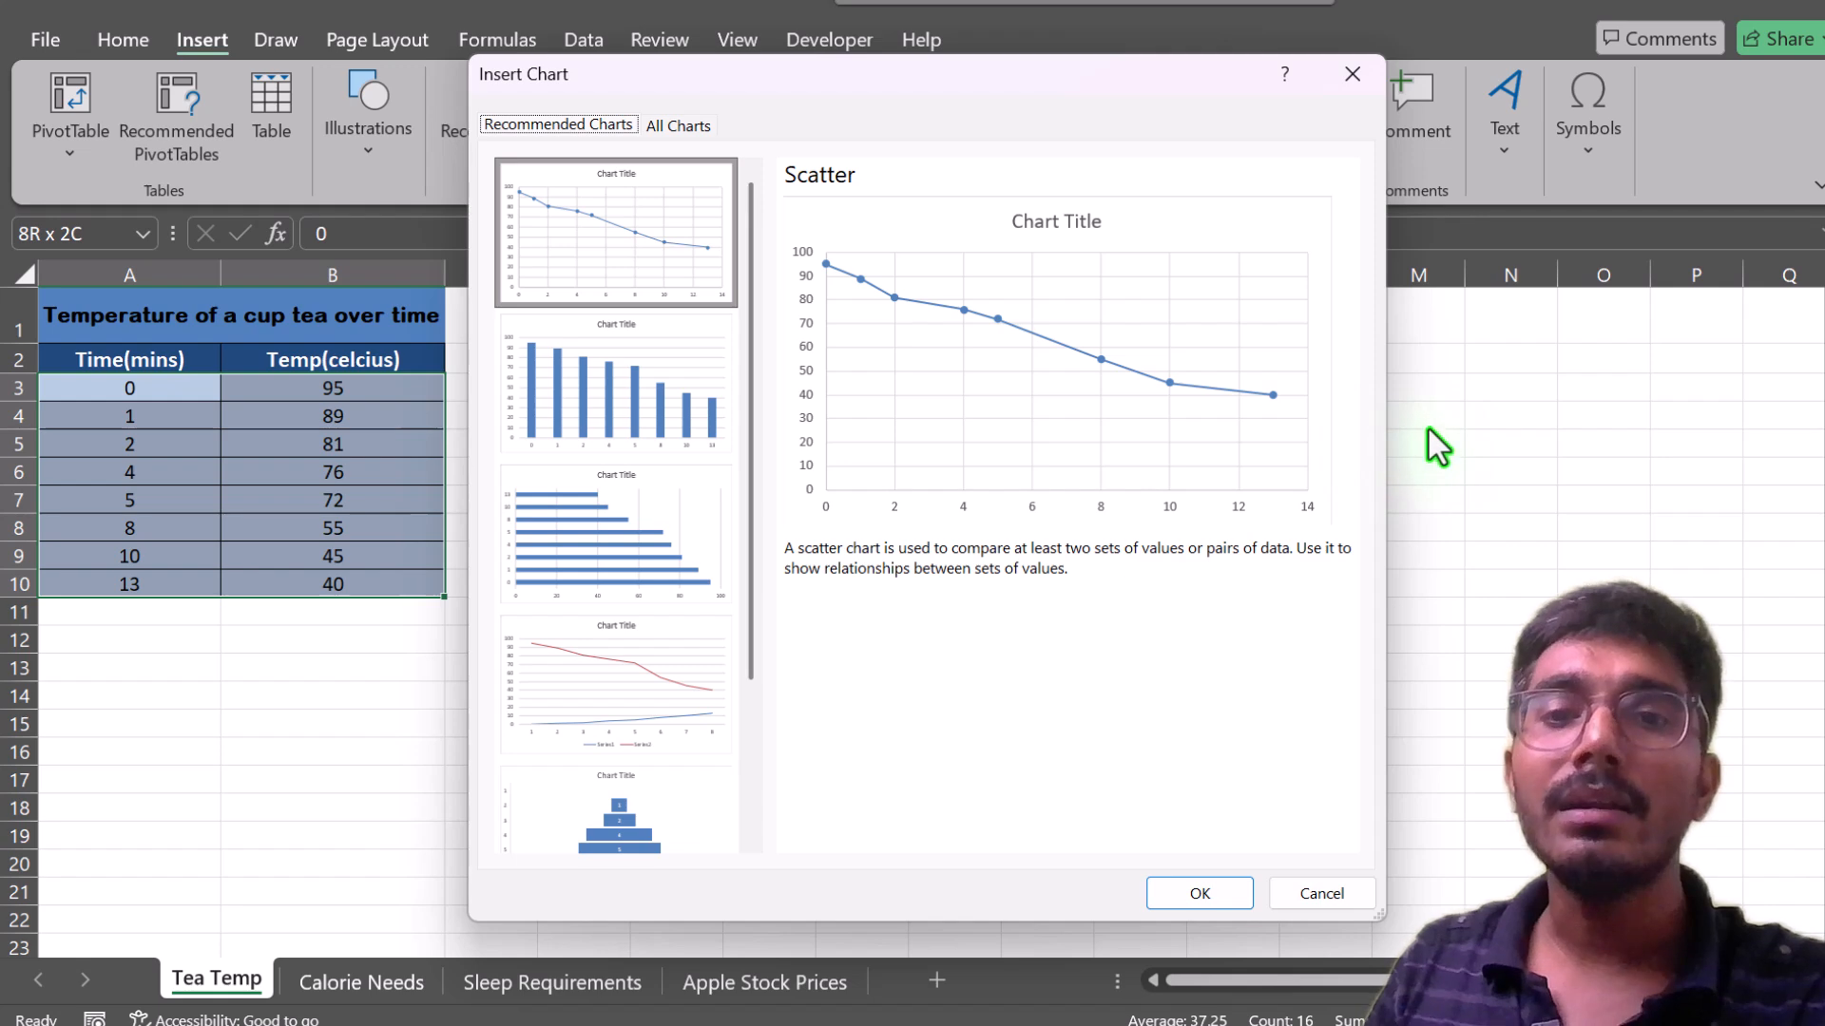
left_click(1321, 893)
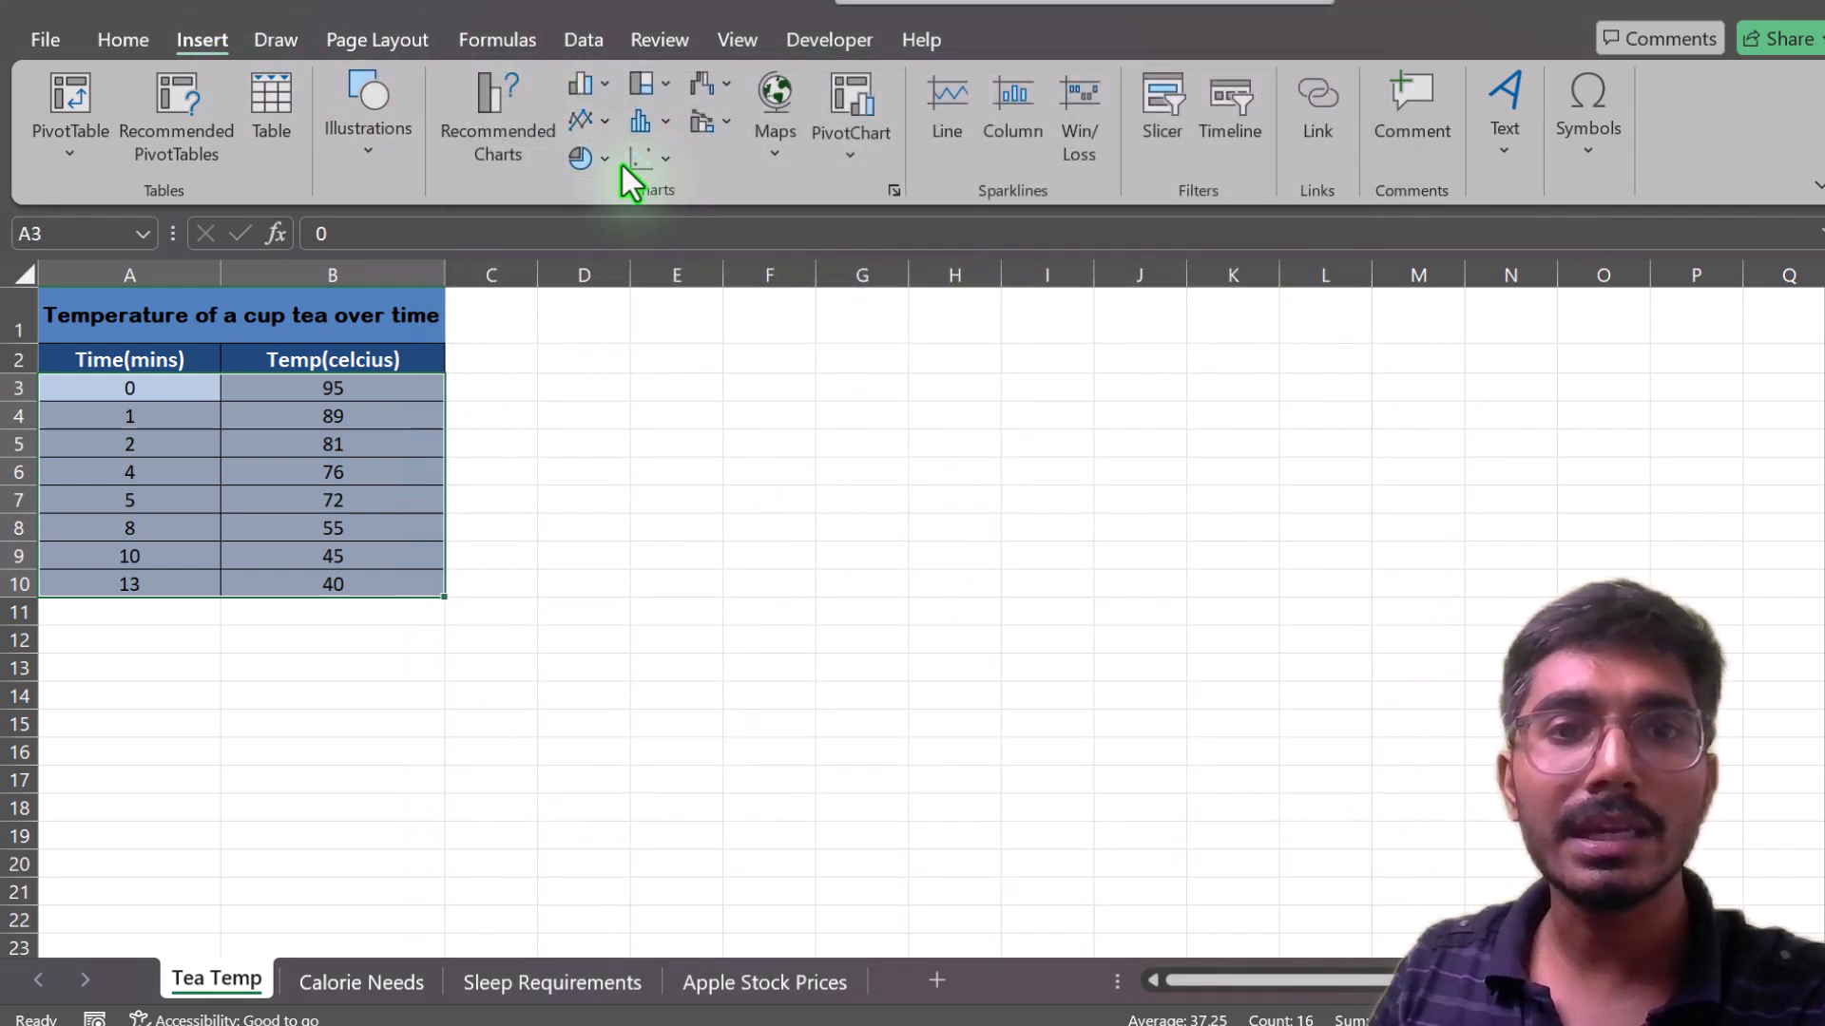
left_click(665, 159)
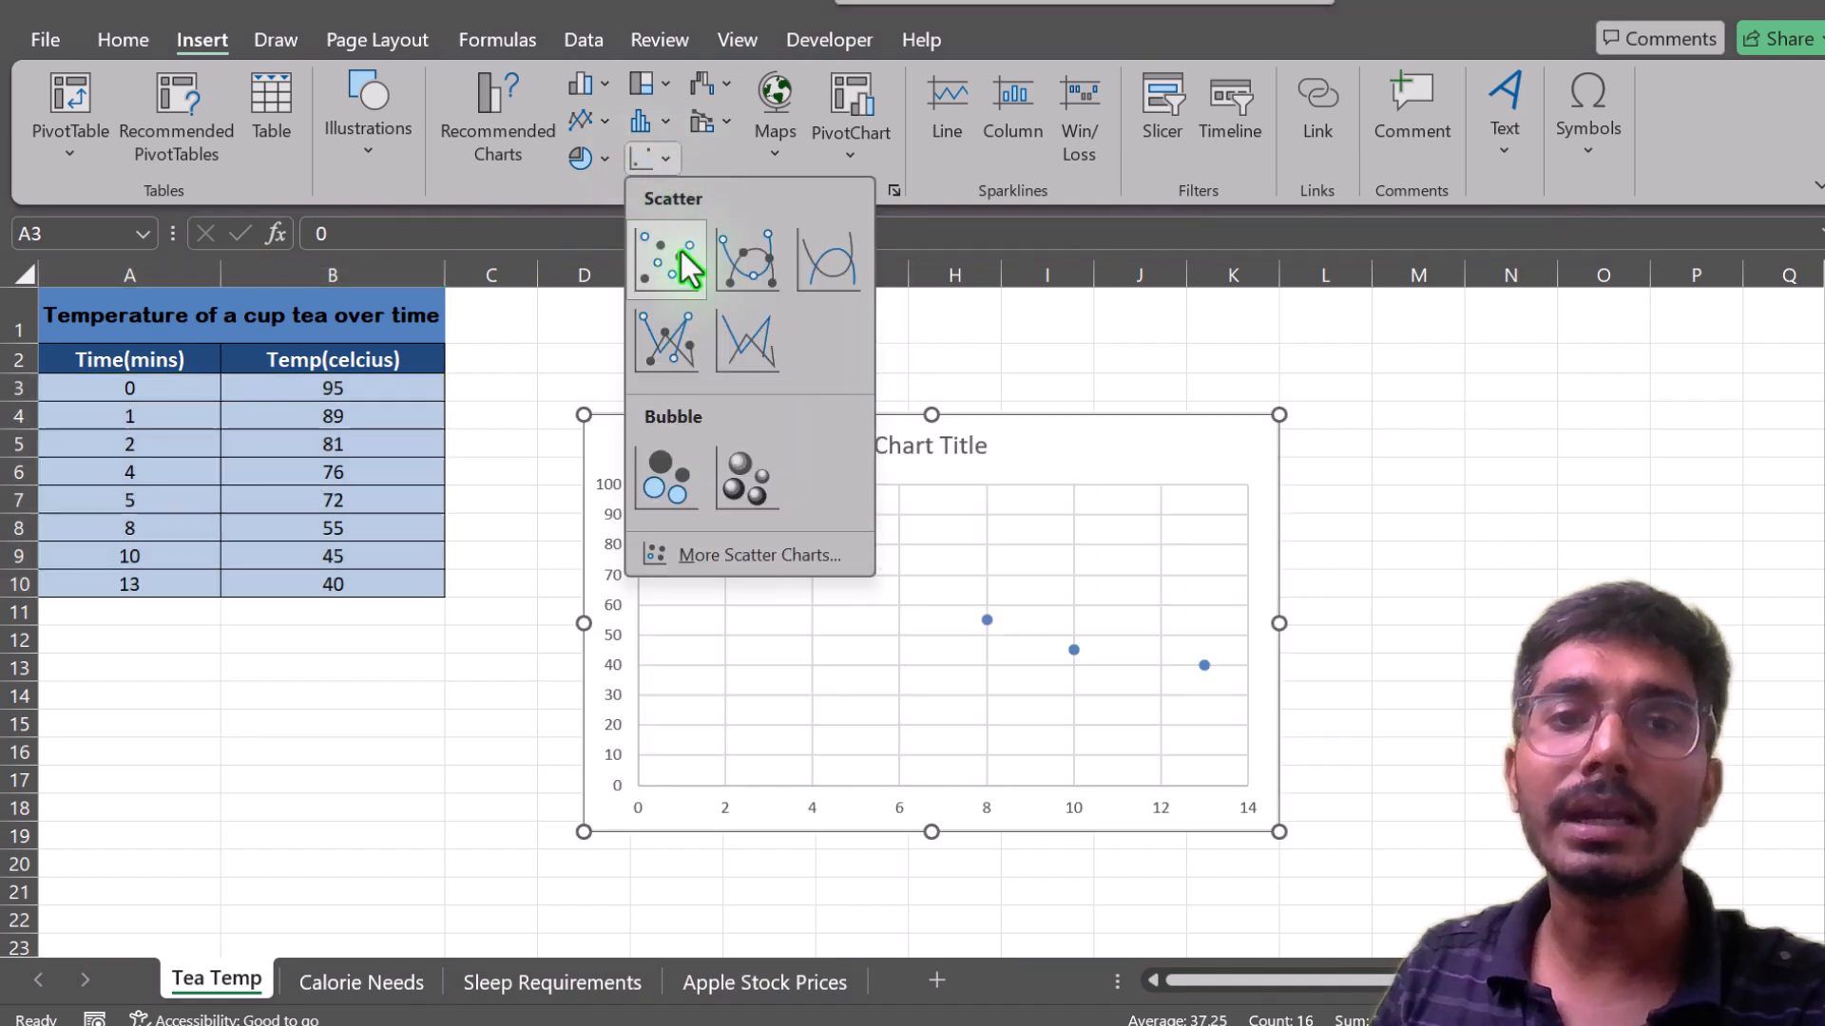
left_click(674, 256)
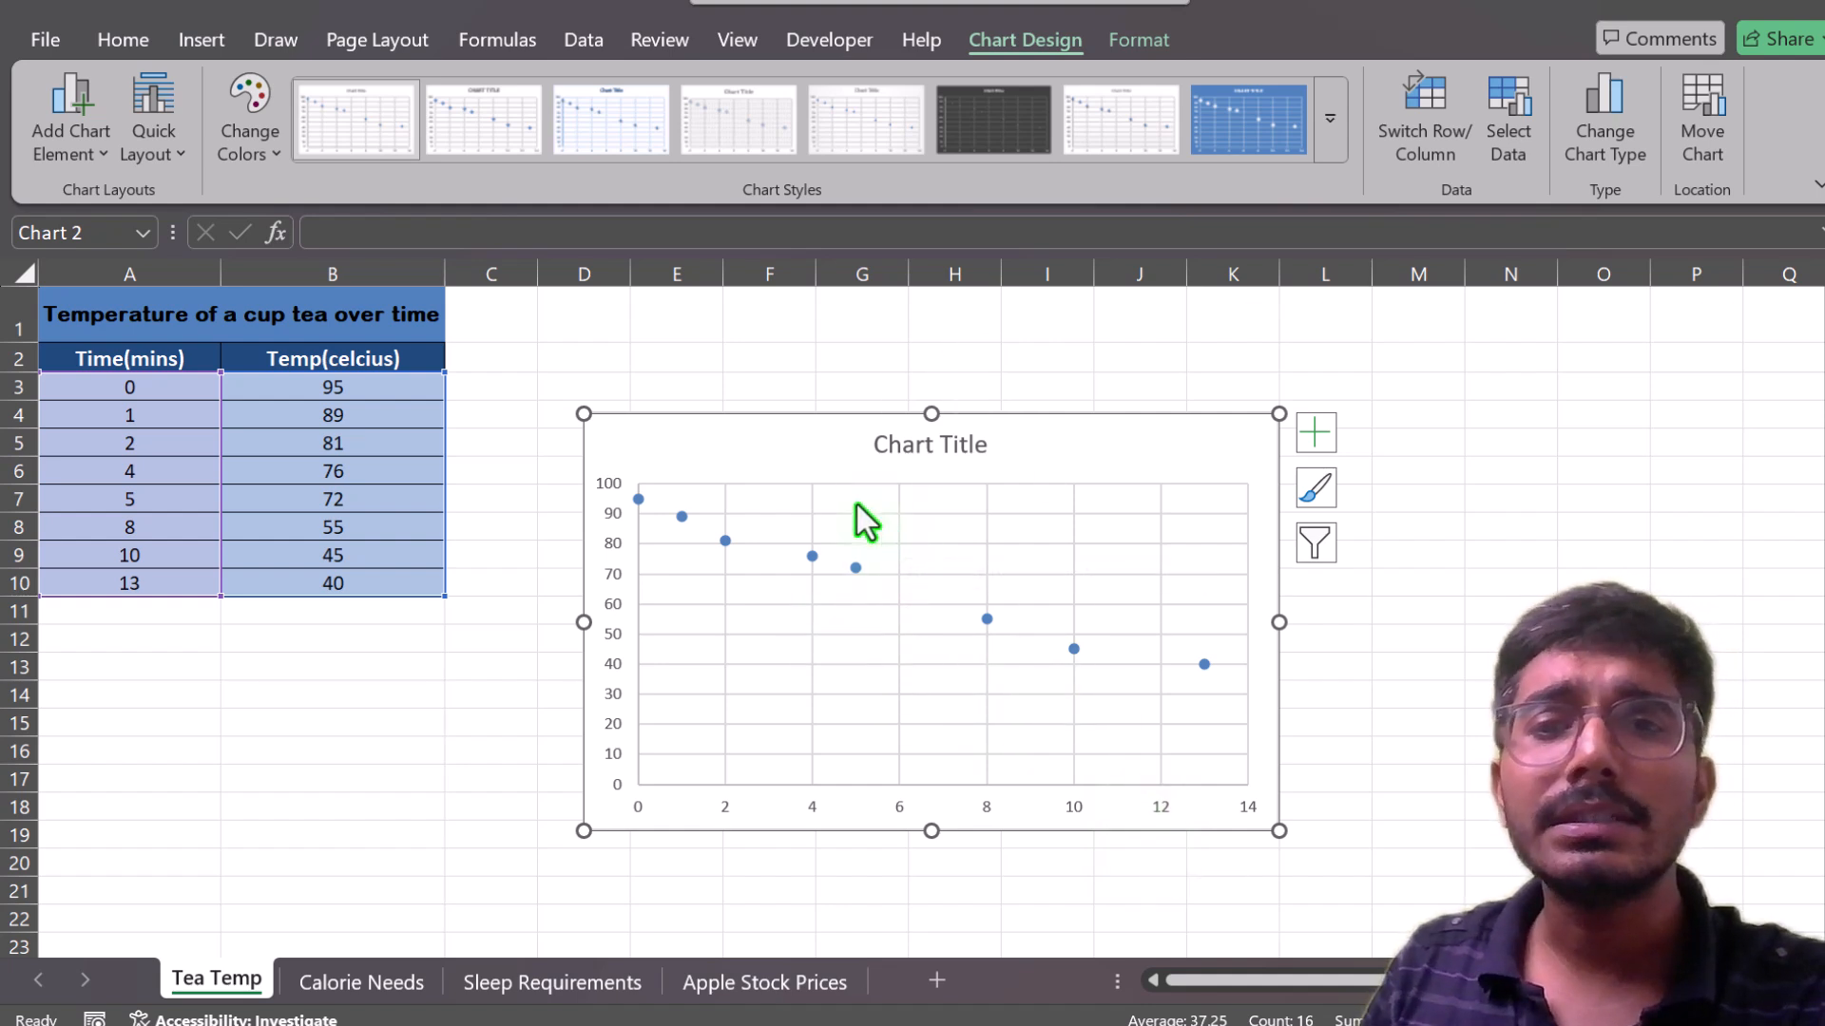
Preview the available chart styles and add a trendline to the scatter chart.
left_click(1316, 492)
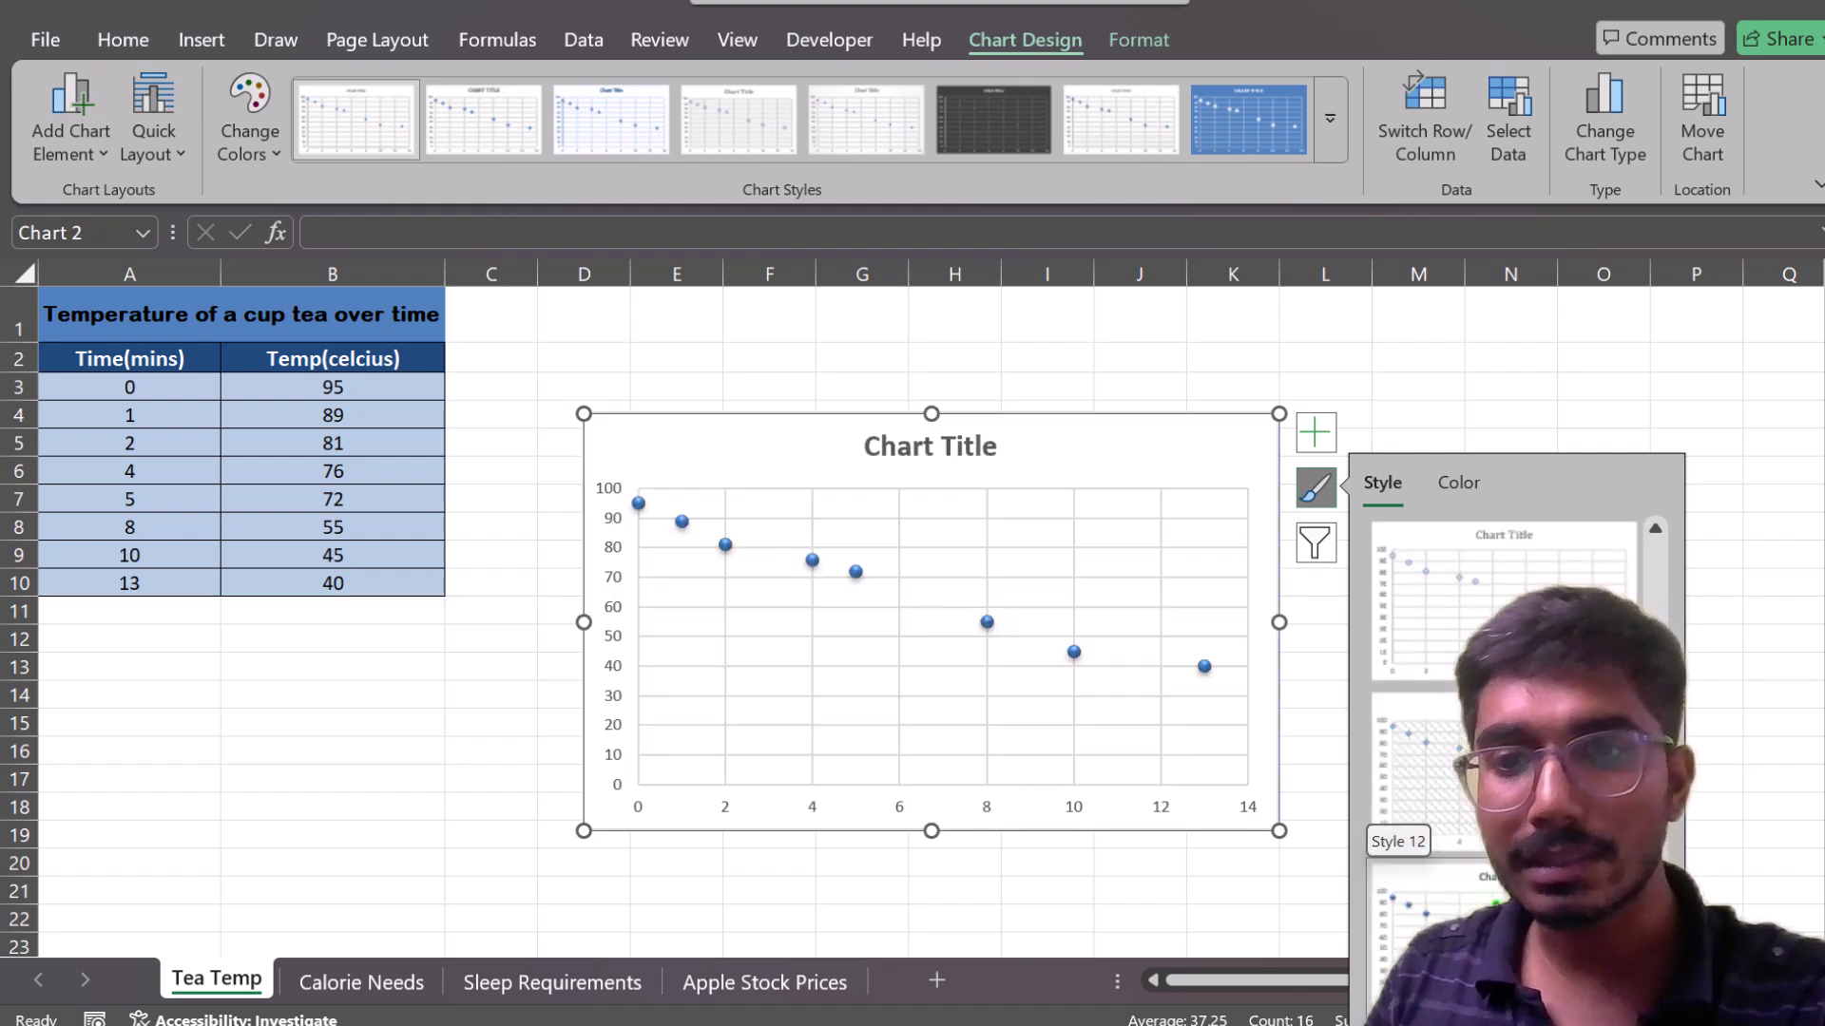
left_click(1603, 358)
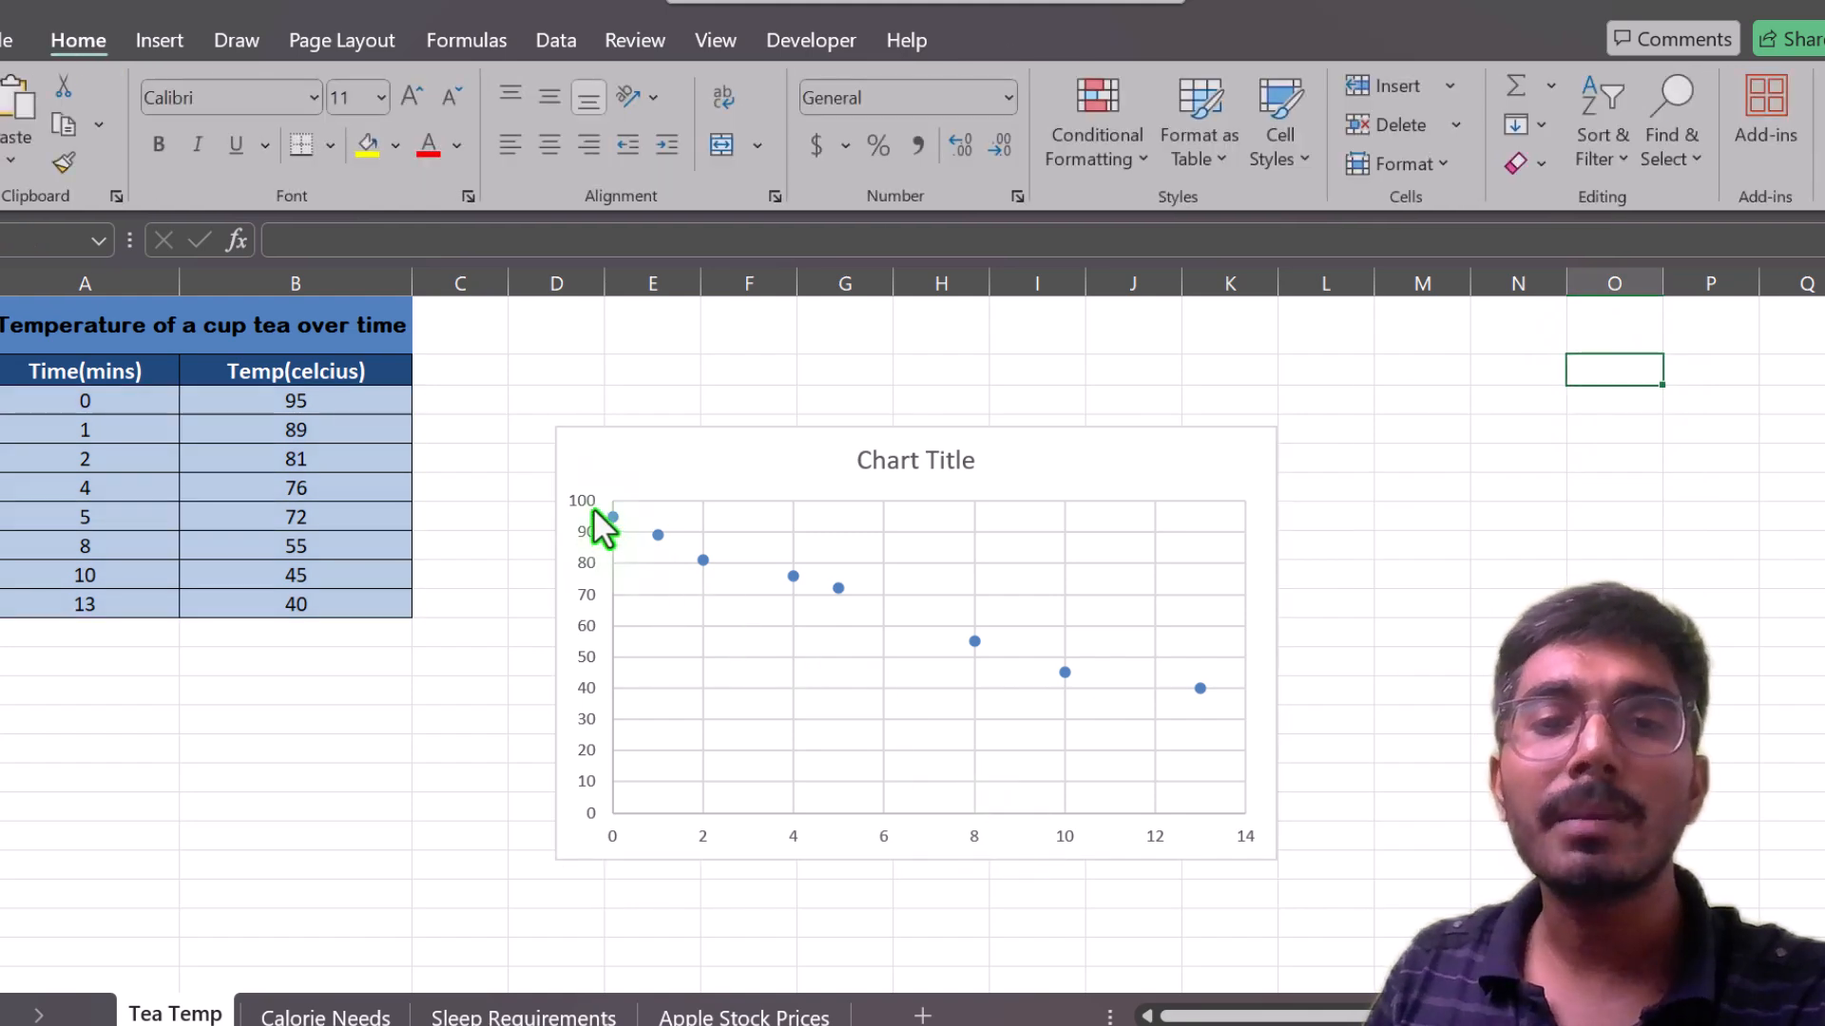
left_click(1191, 475)
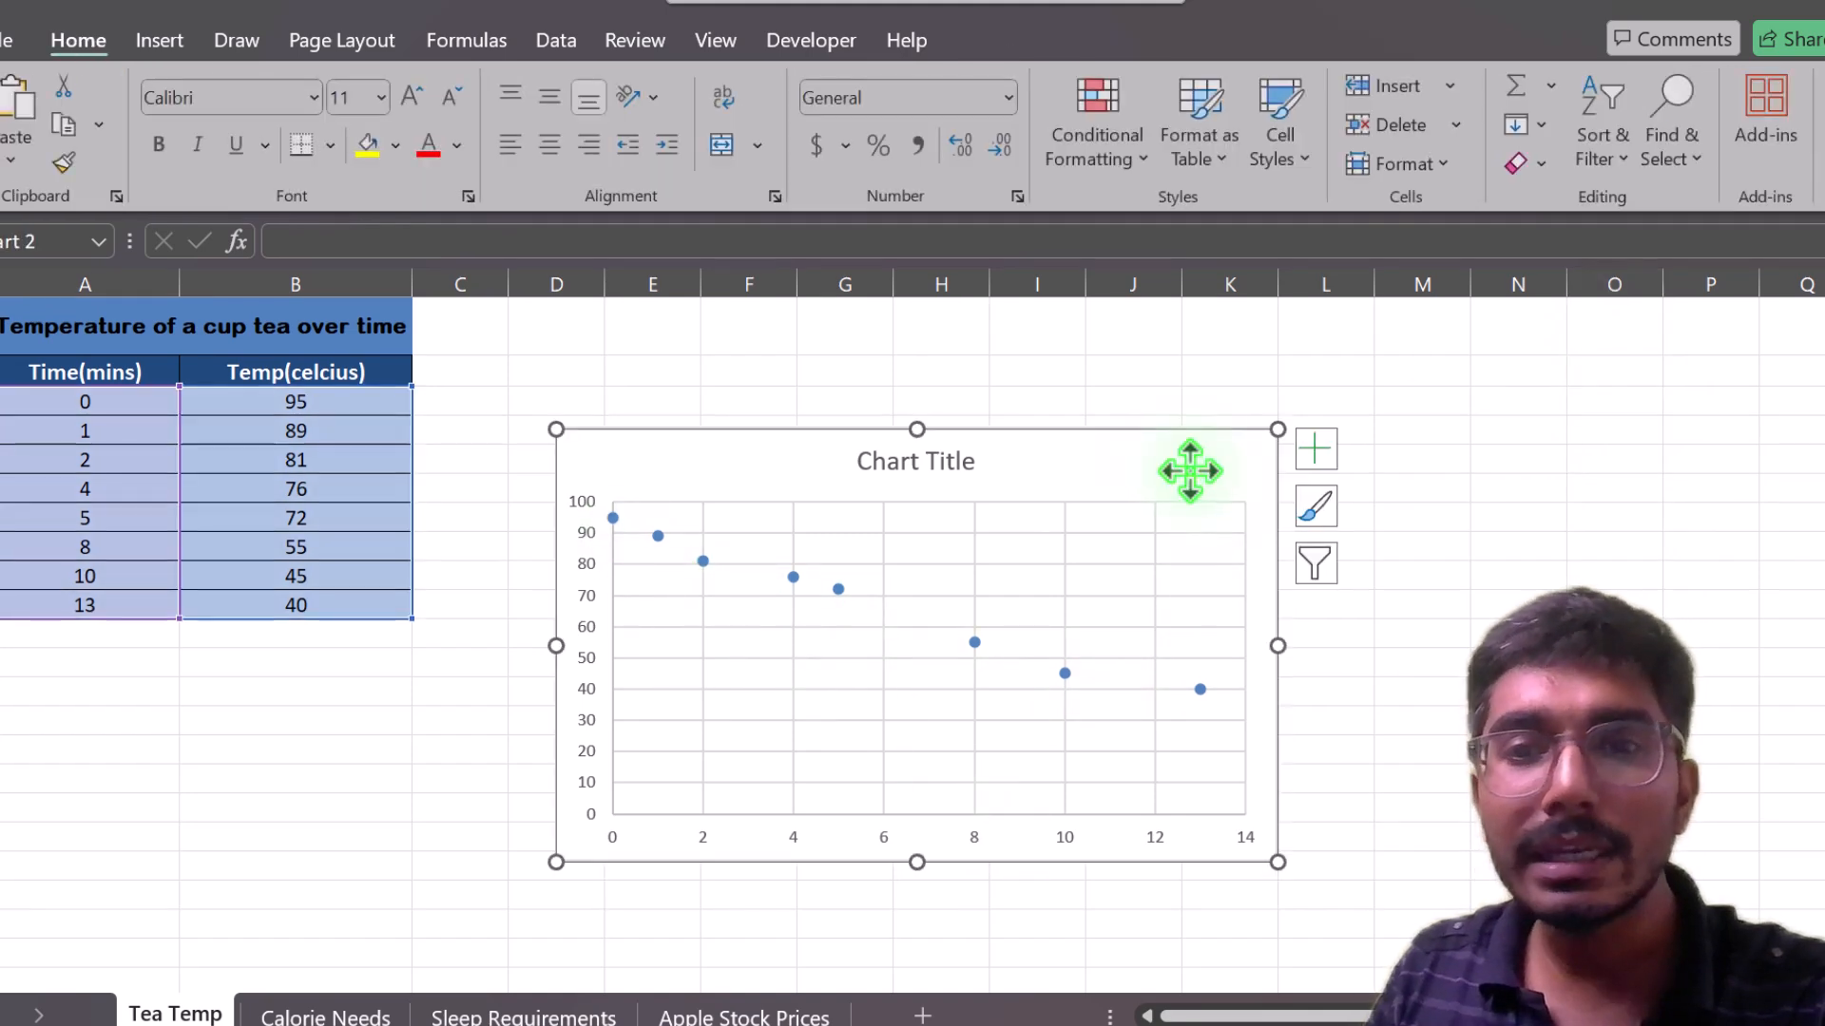
left_click(1316, 448)
left_click(1443, 728)
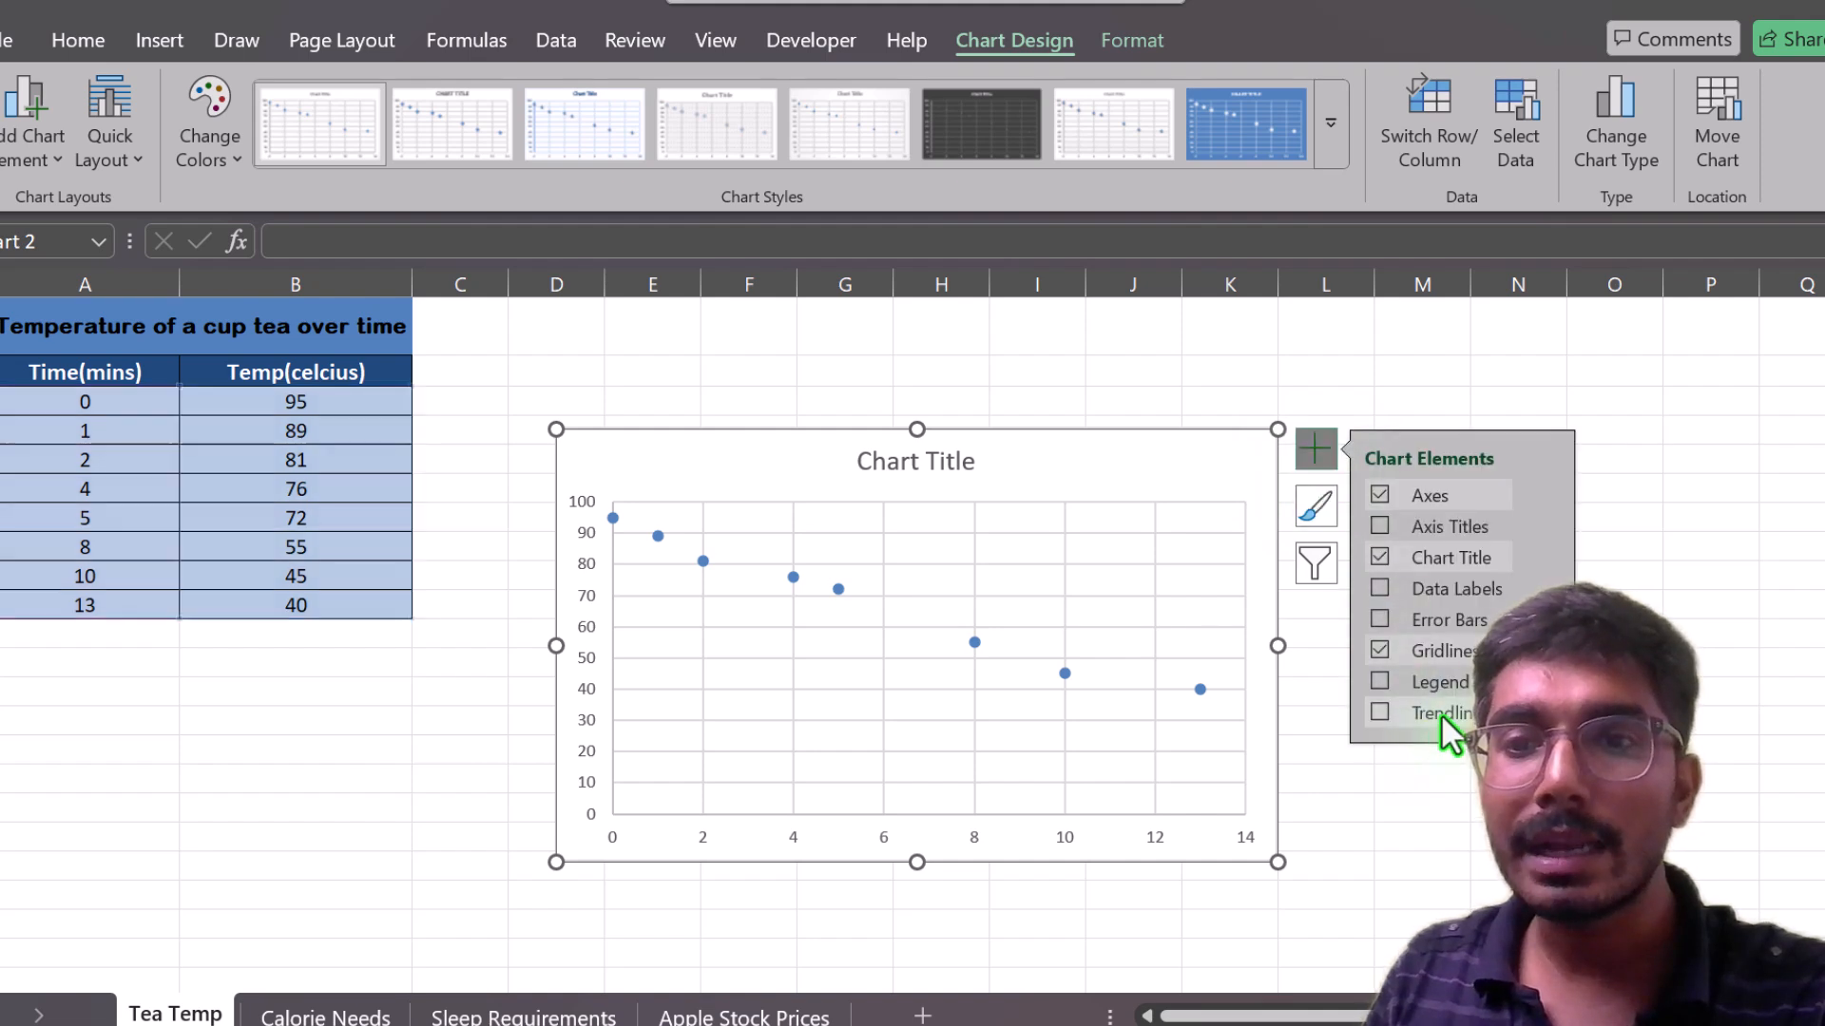
left_click(1434, 832)
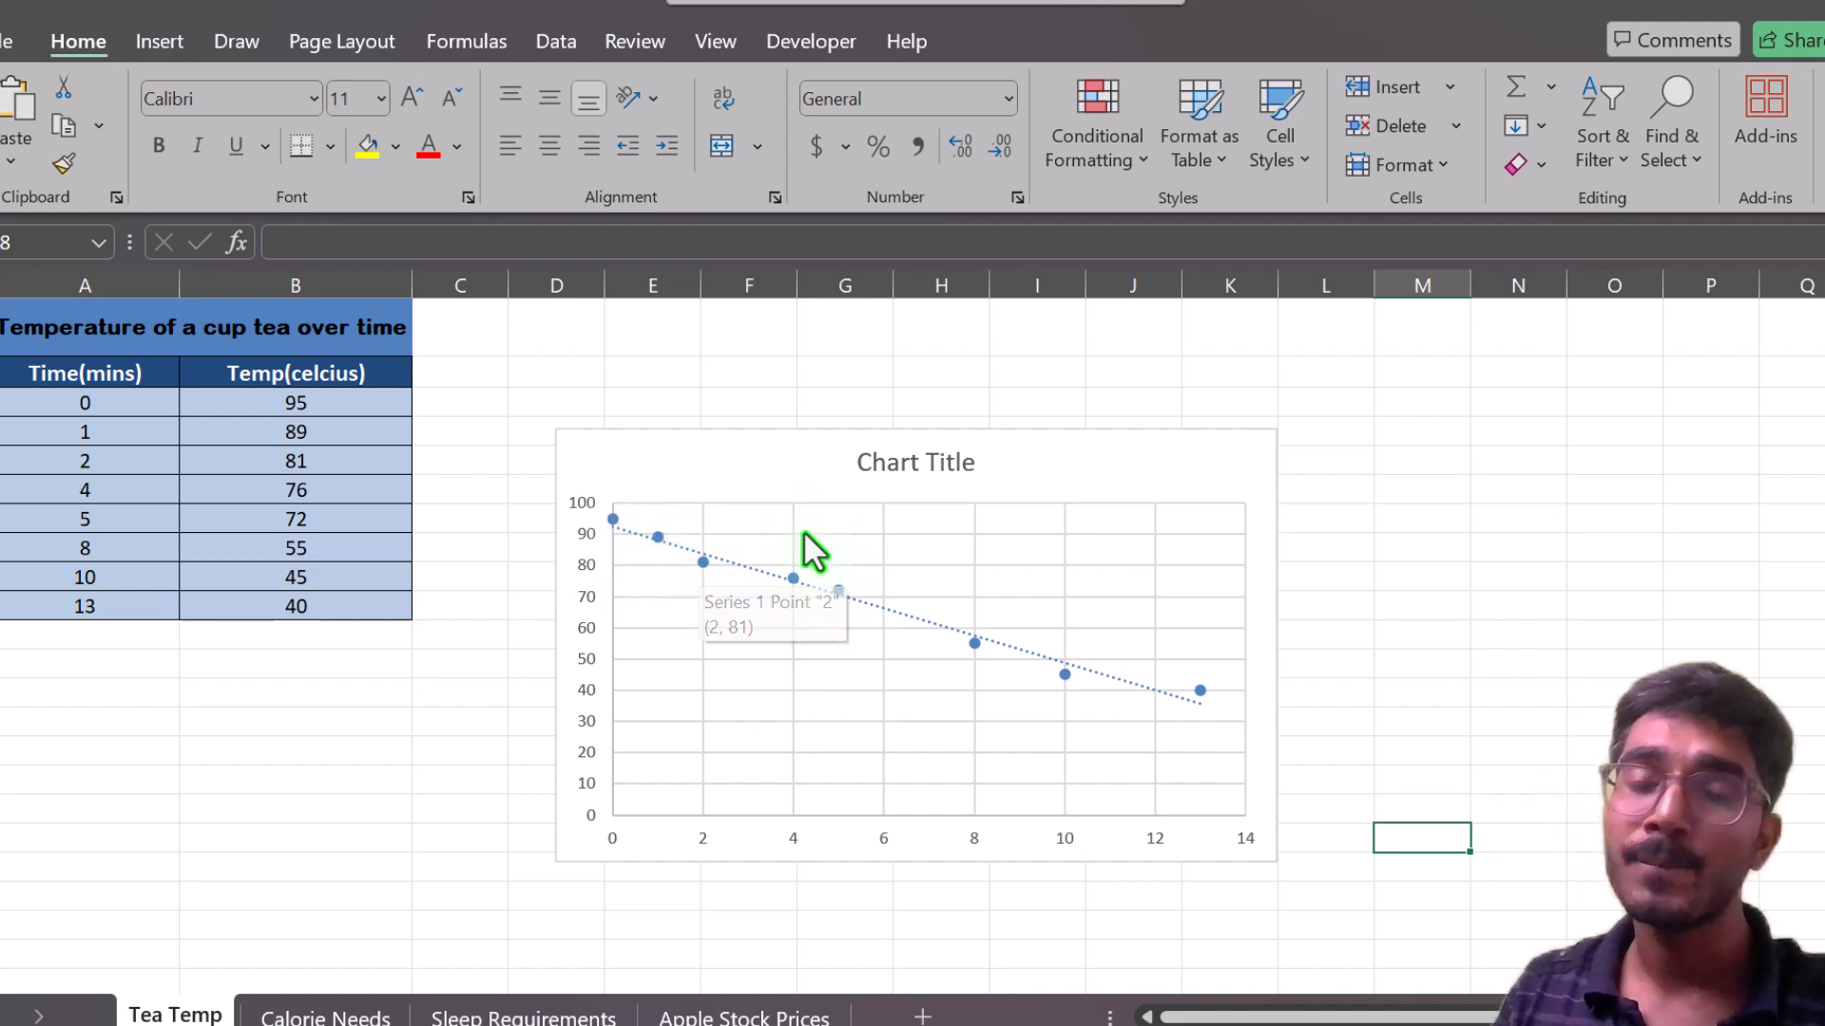
Try adding titles to both chart axes and remove them again.
left_click(1091, 460)
left_click(1312, 457)
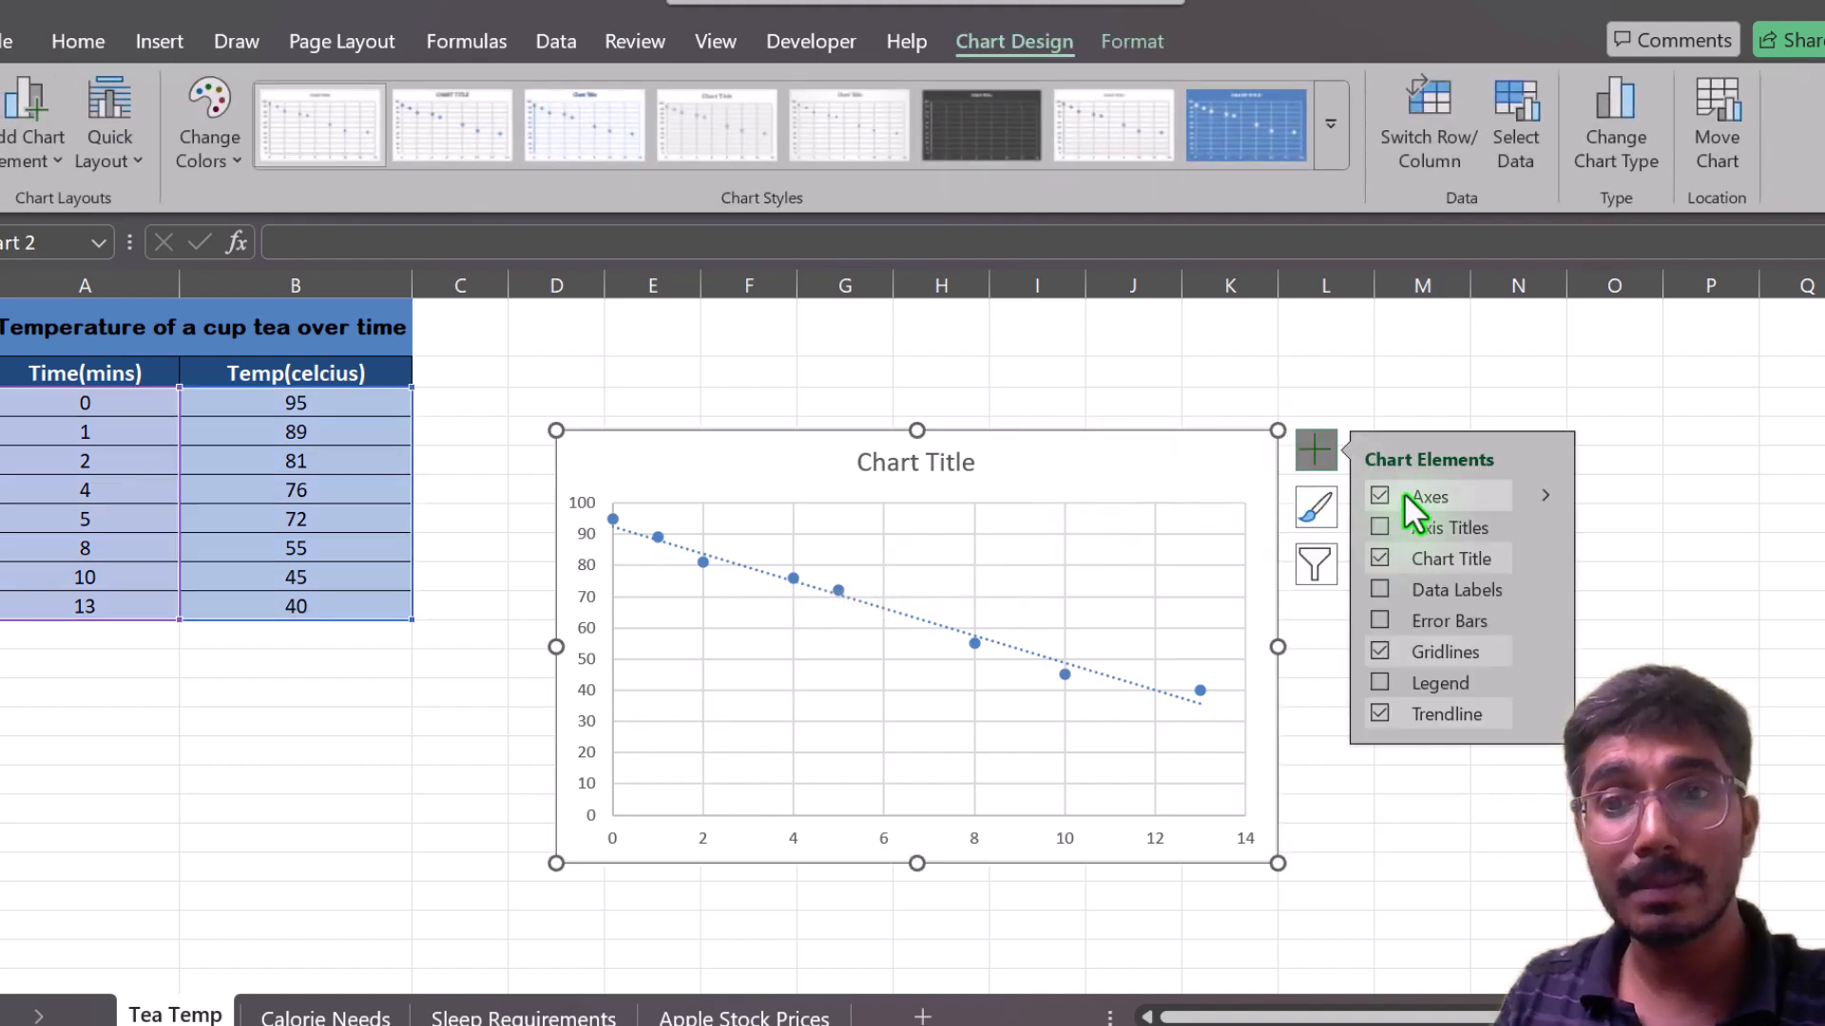
left_click(1379, 528)
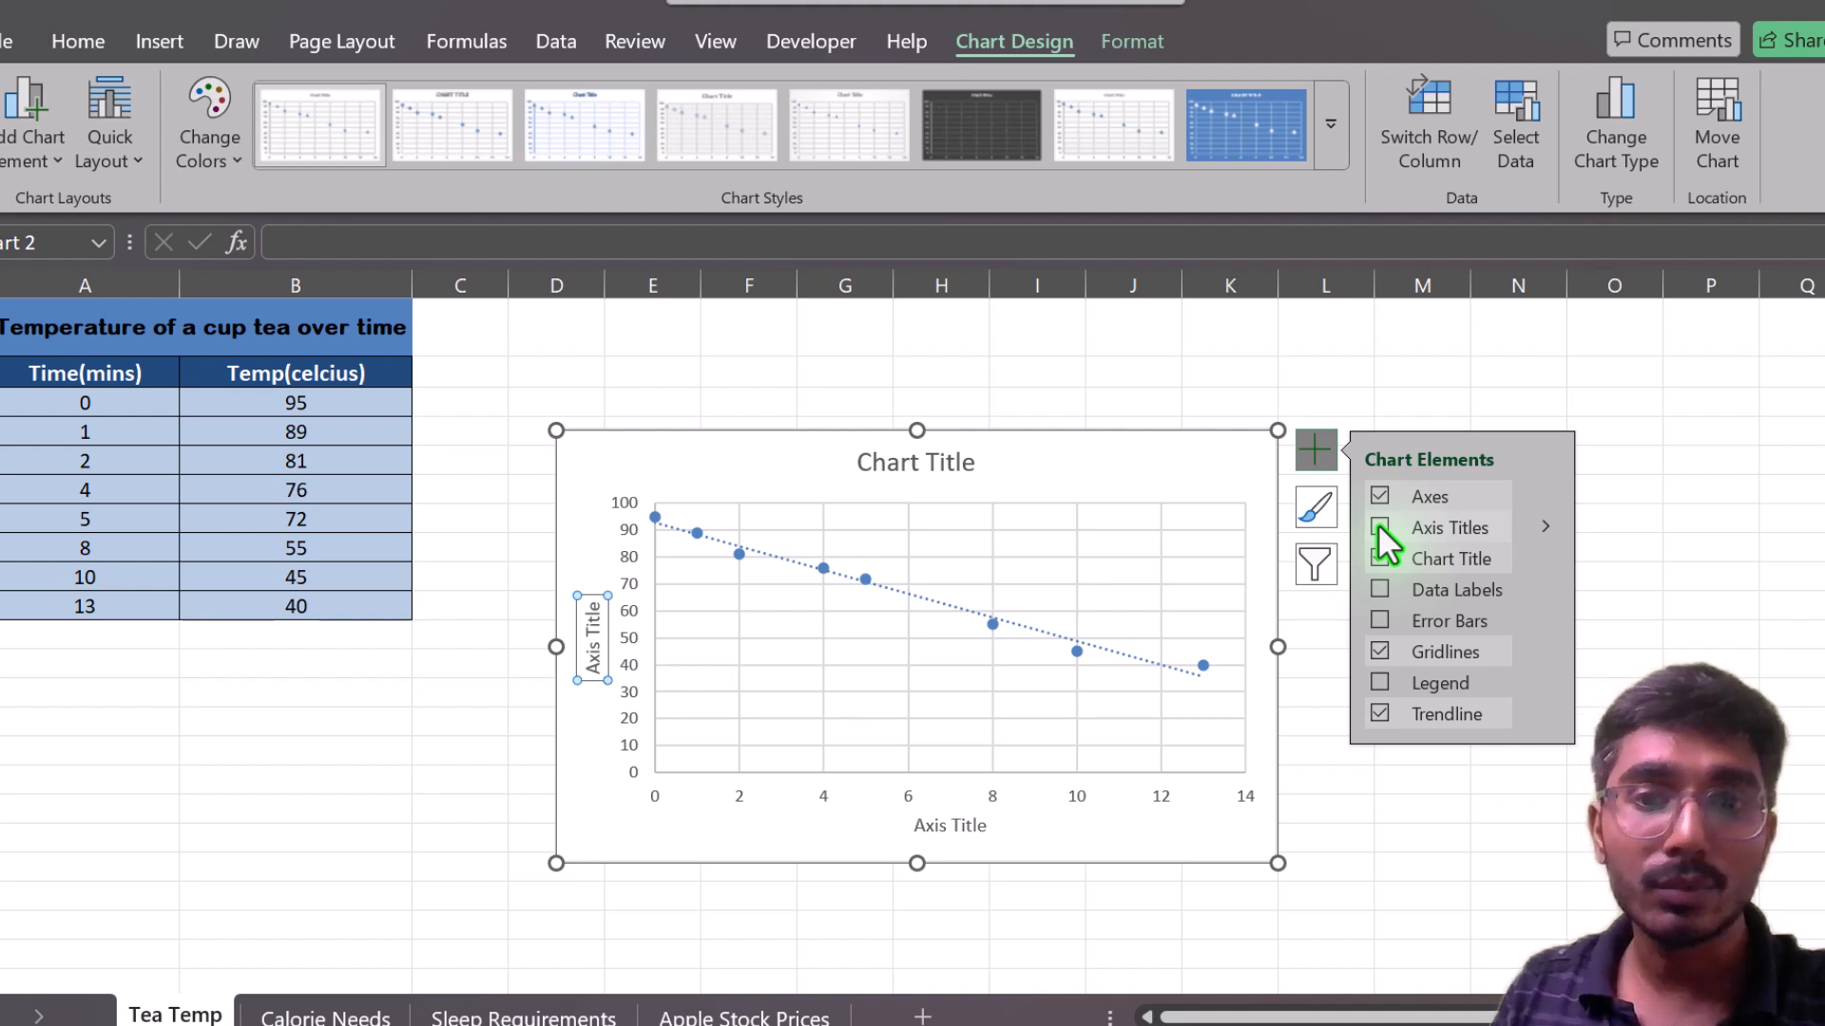
key("Delete")
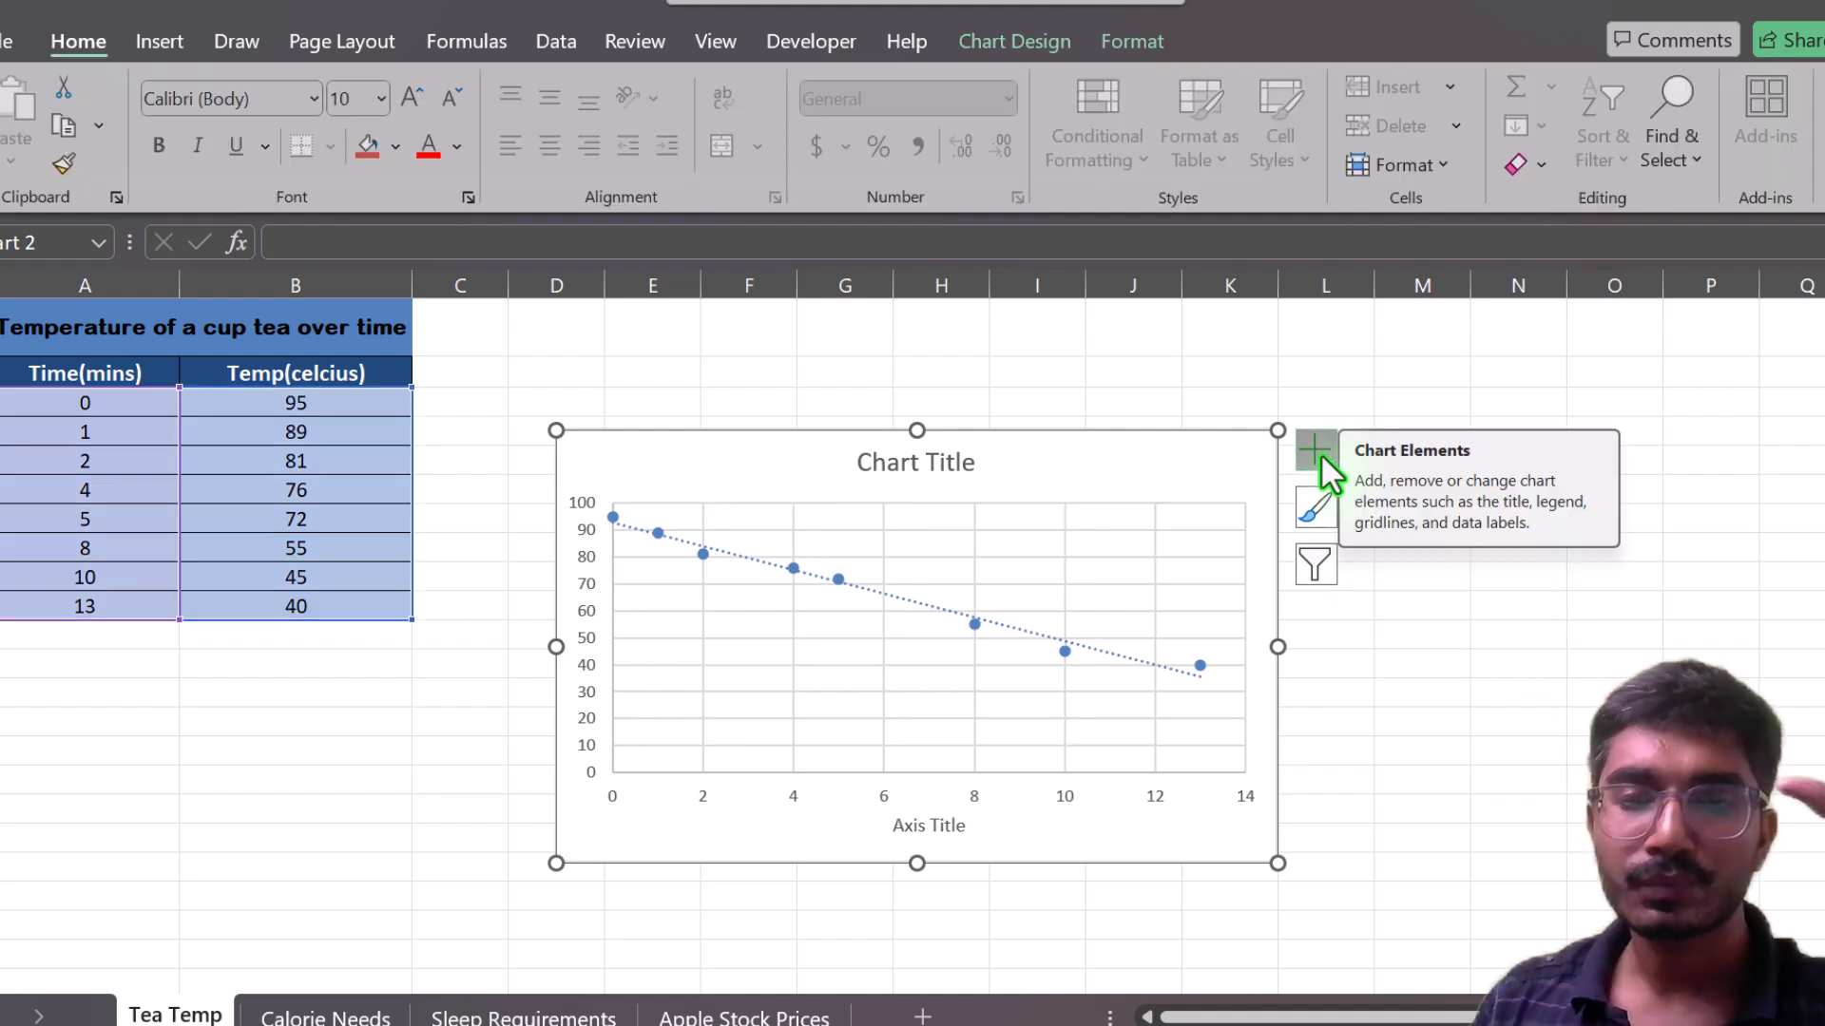
left_click(1318, 451)
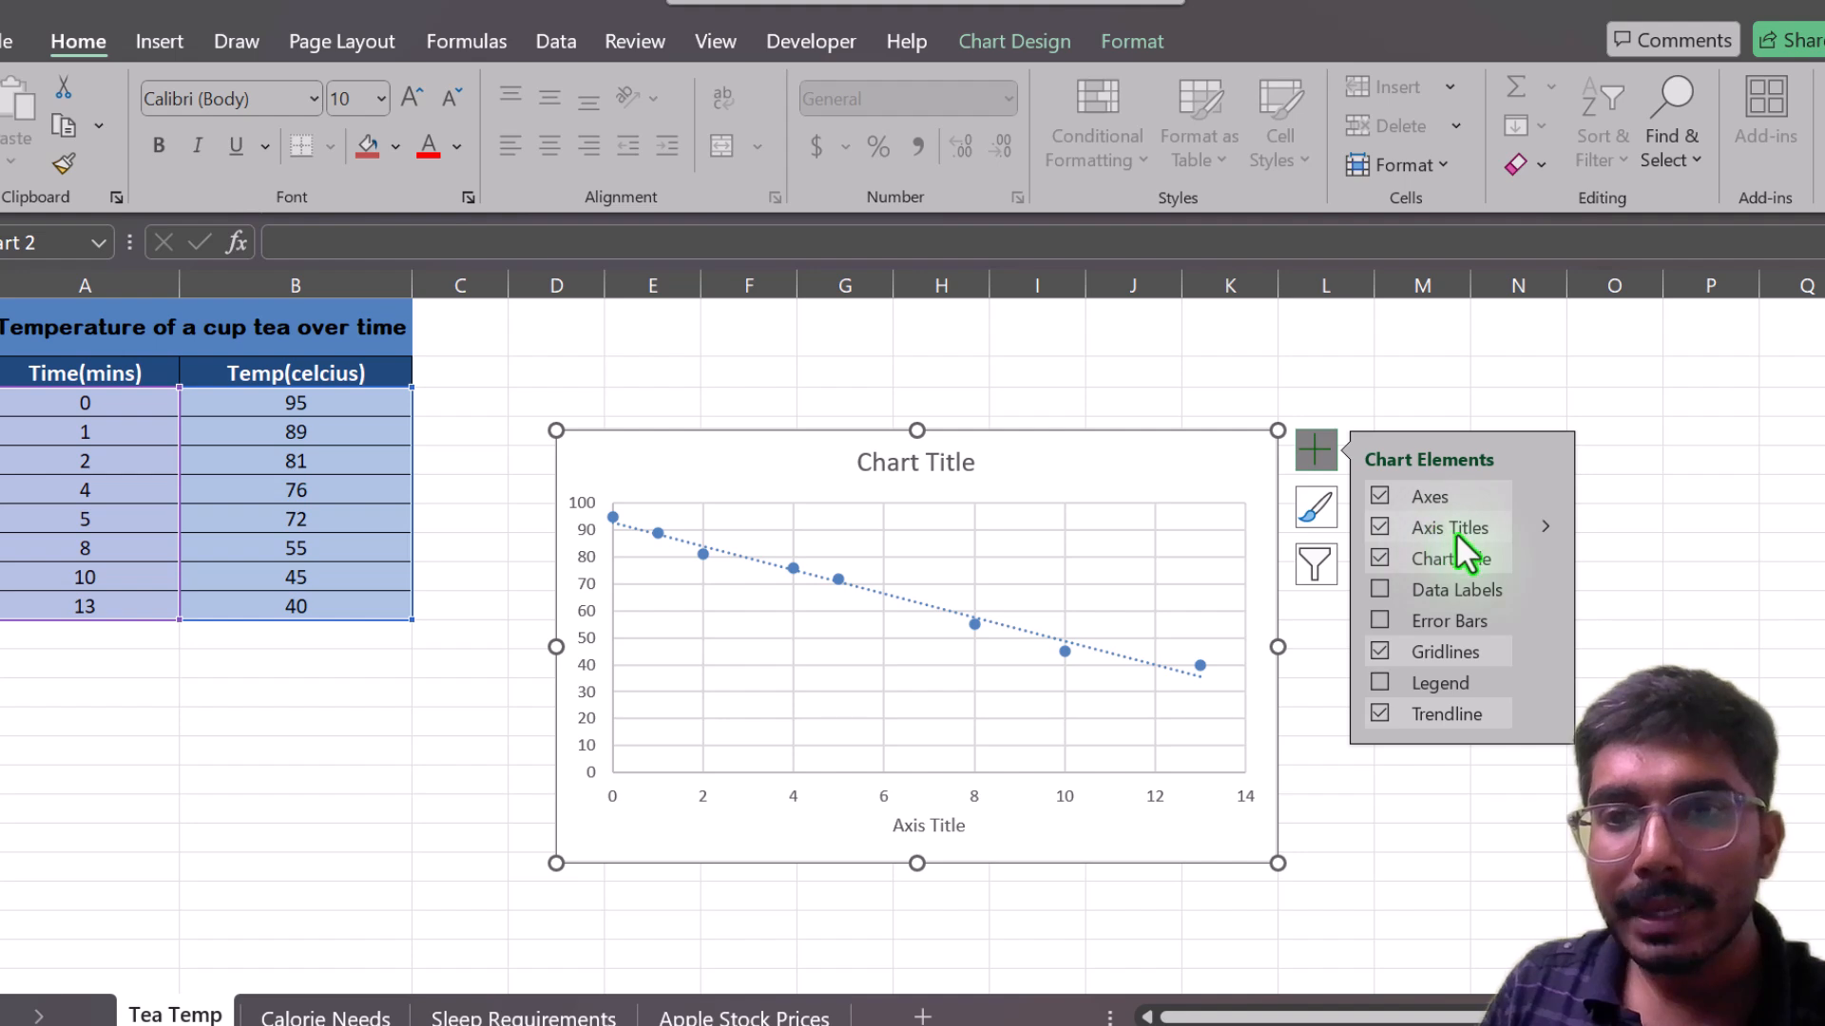
left_click(1502, 532)
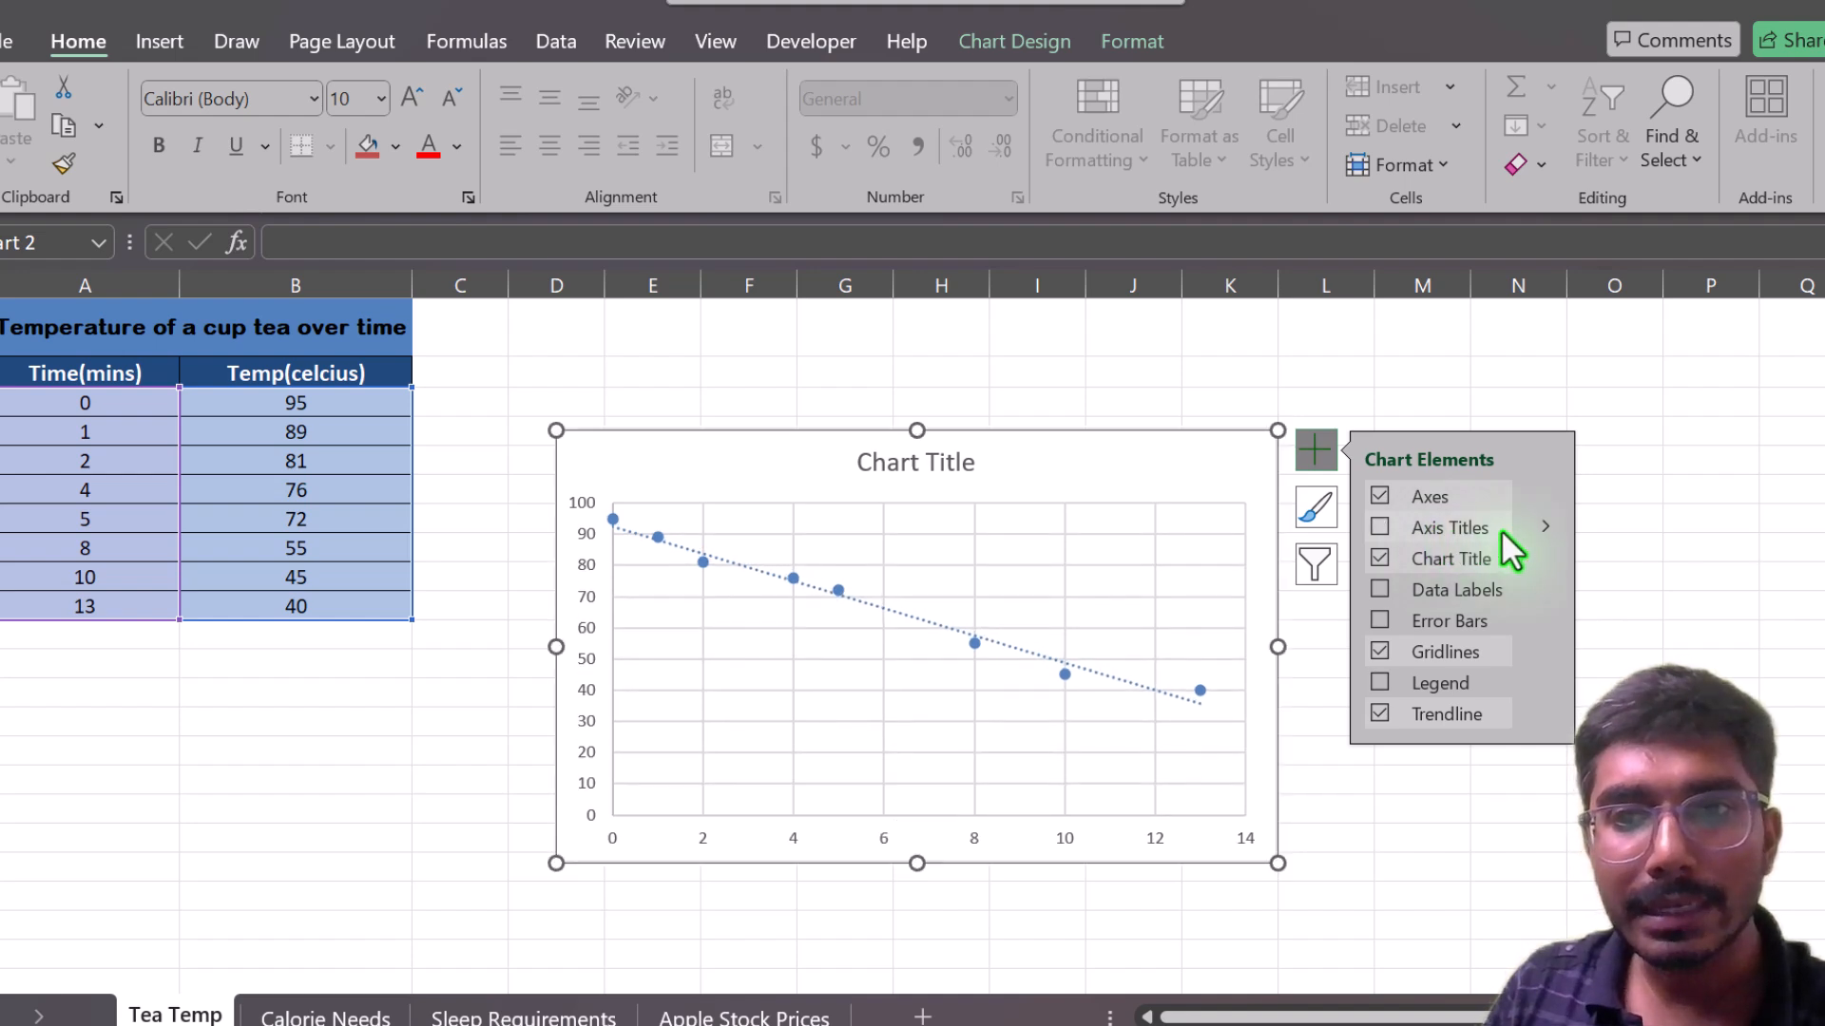
Add primary horizontal and primary vertical axis titles to the scatter chart.
left_click(1541, 530)
left_click(1599, 539)
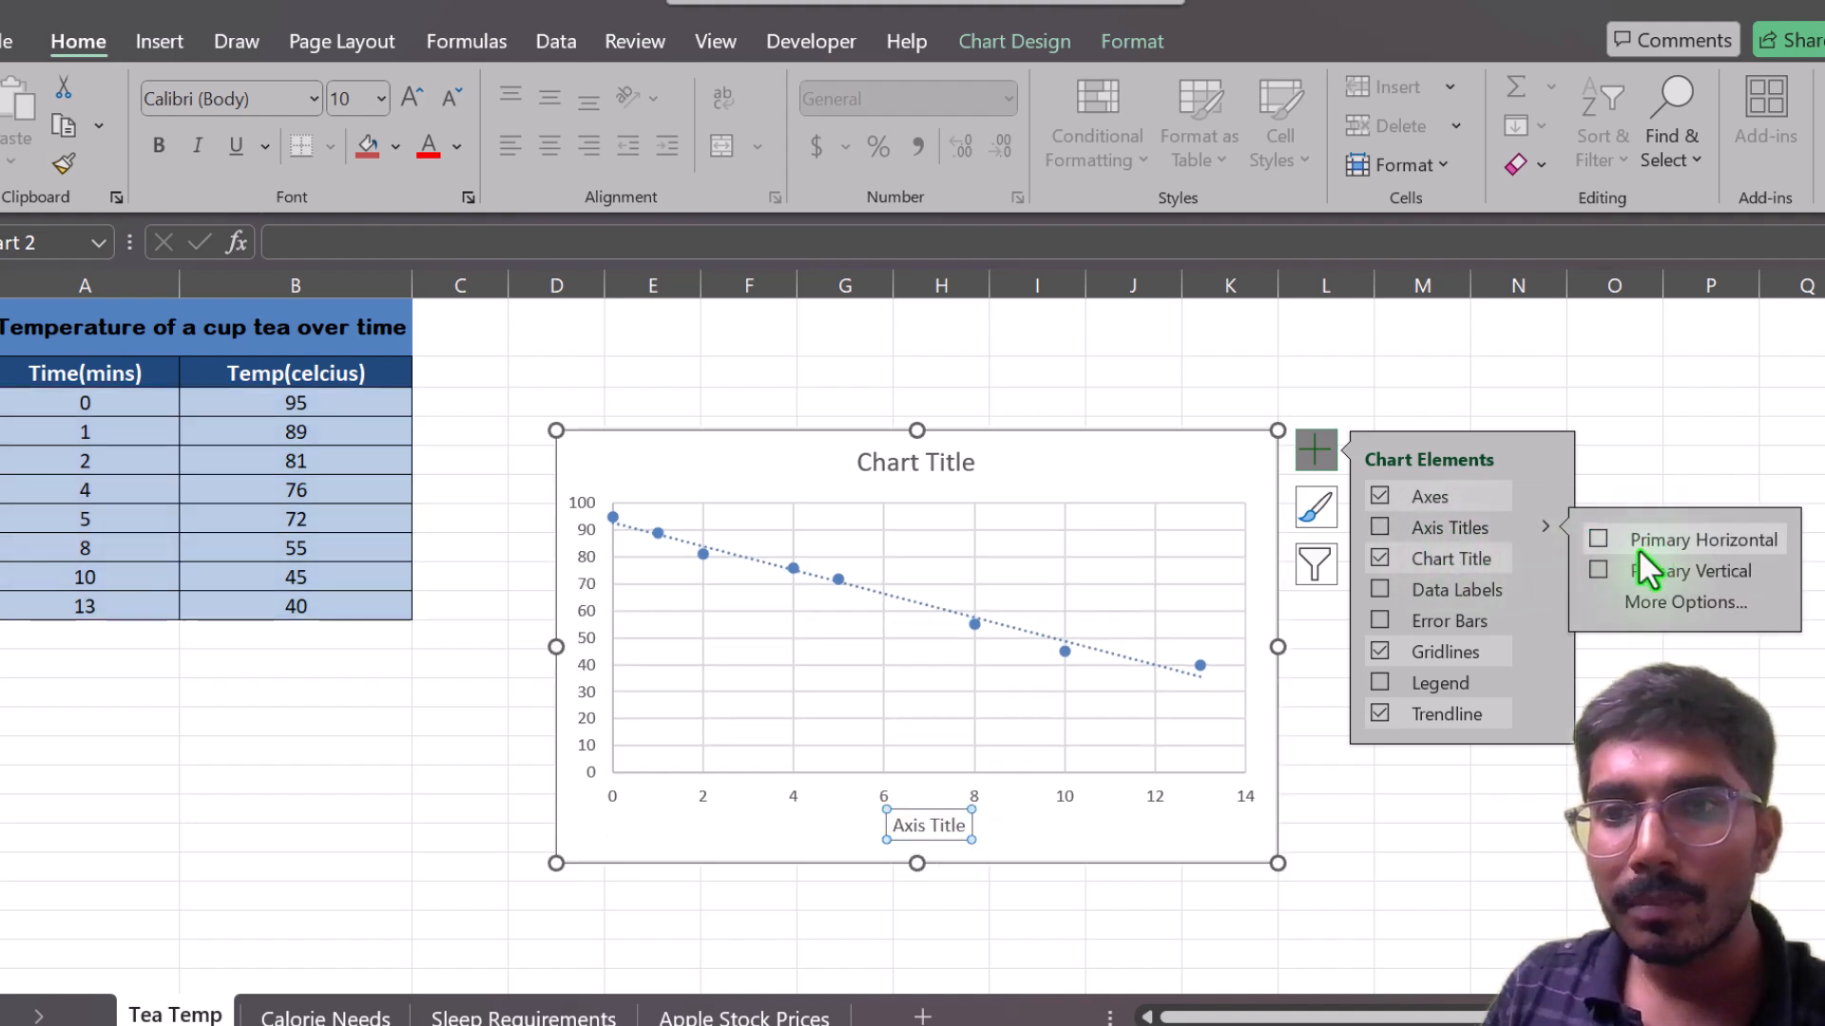
left_click(1599, 571)
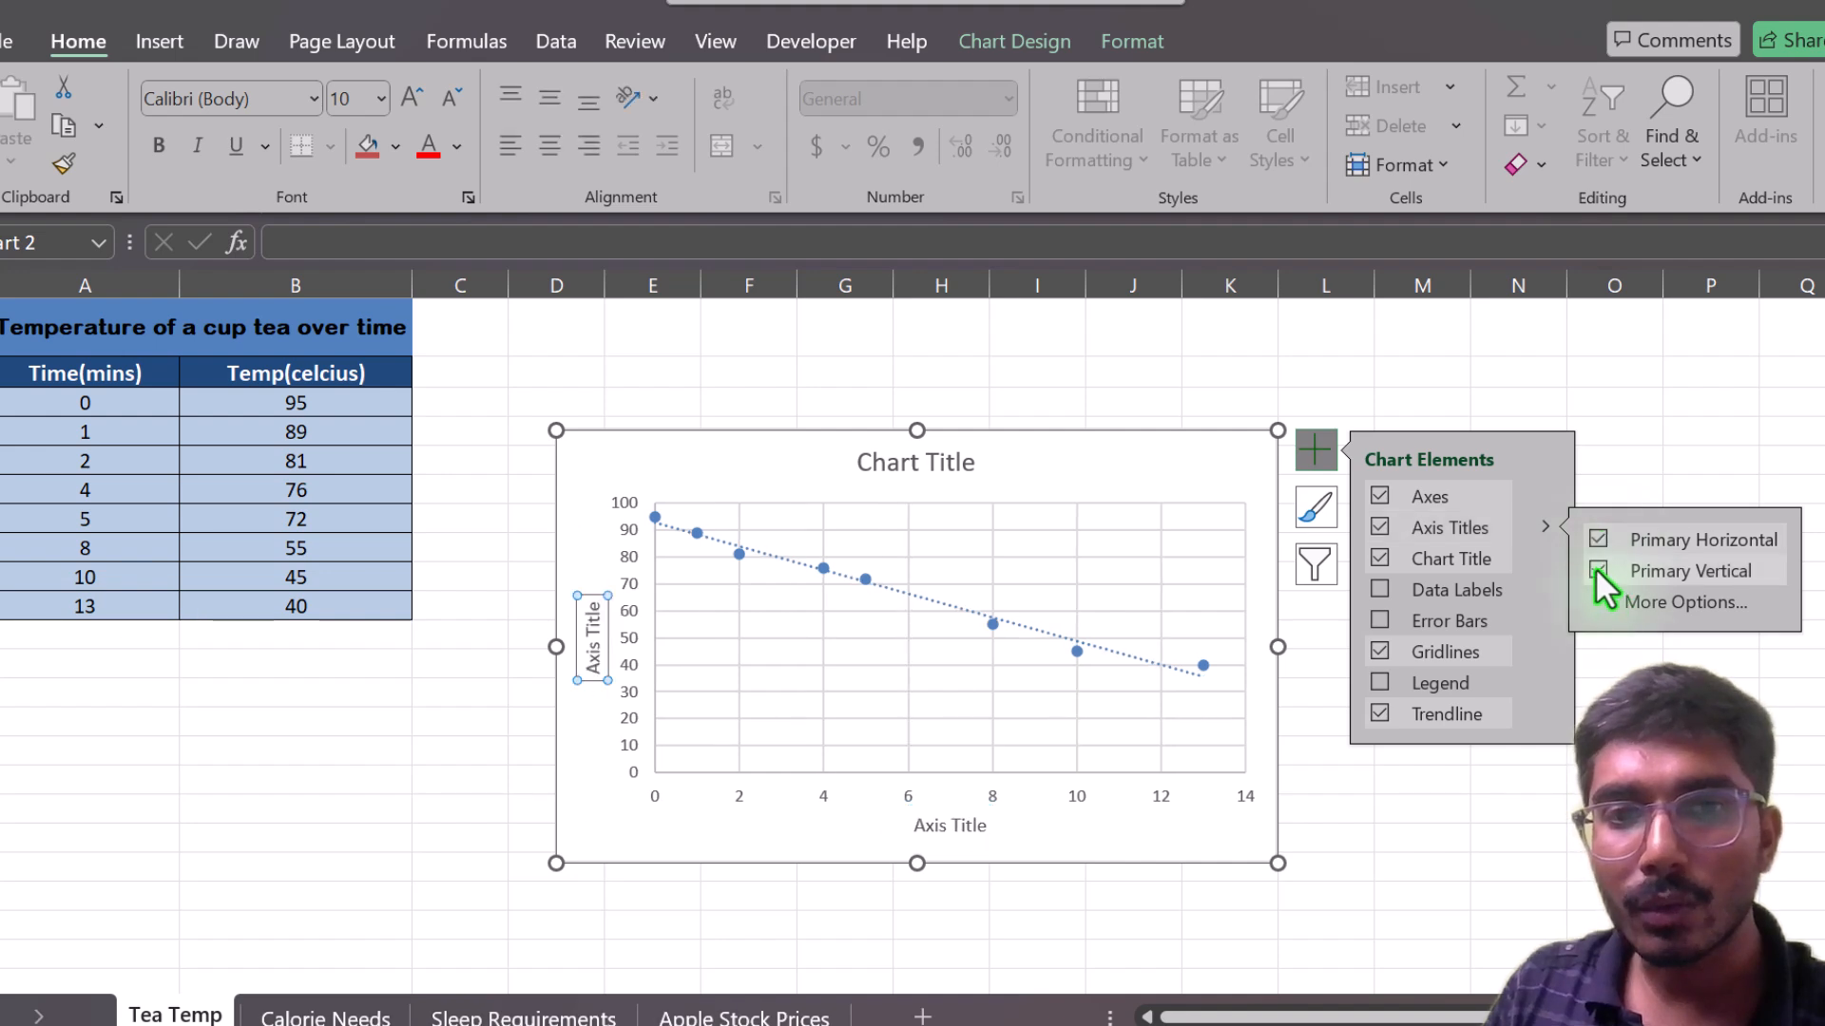
left_click(1613, 401)
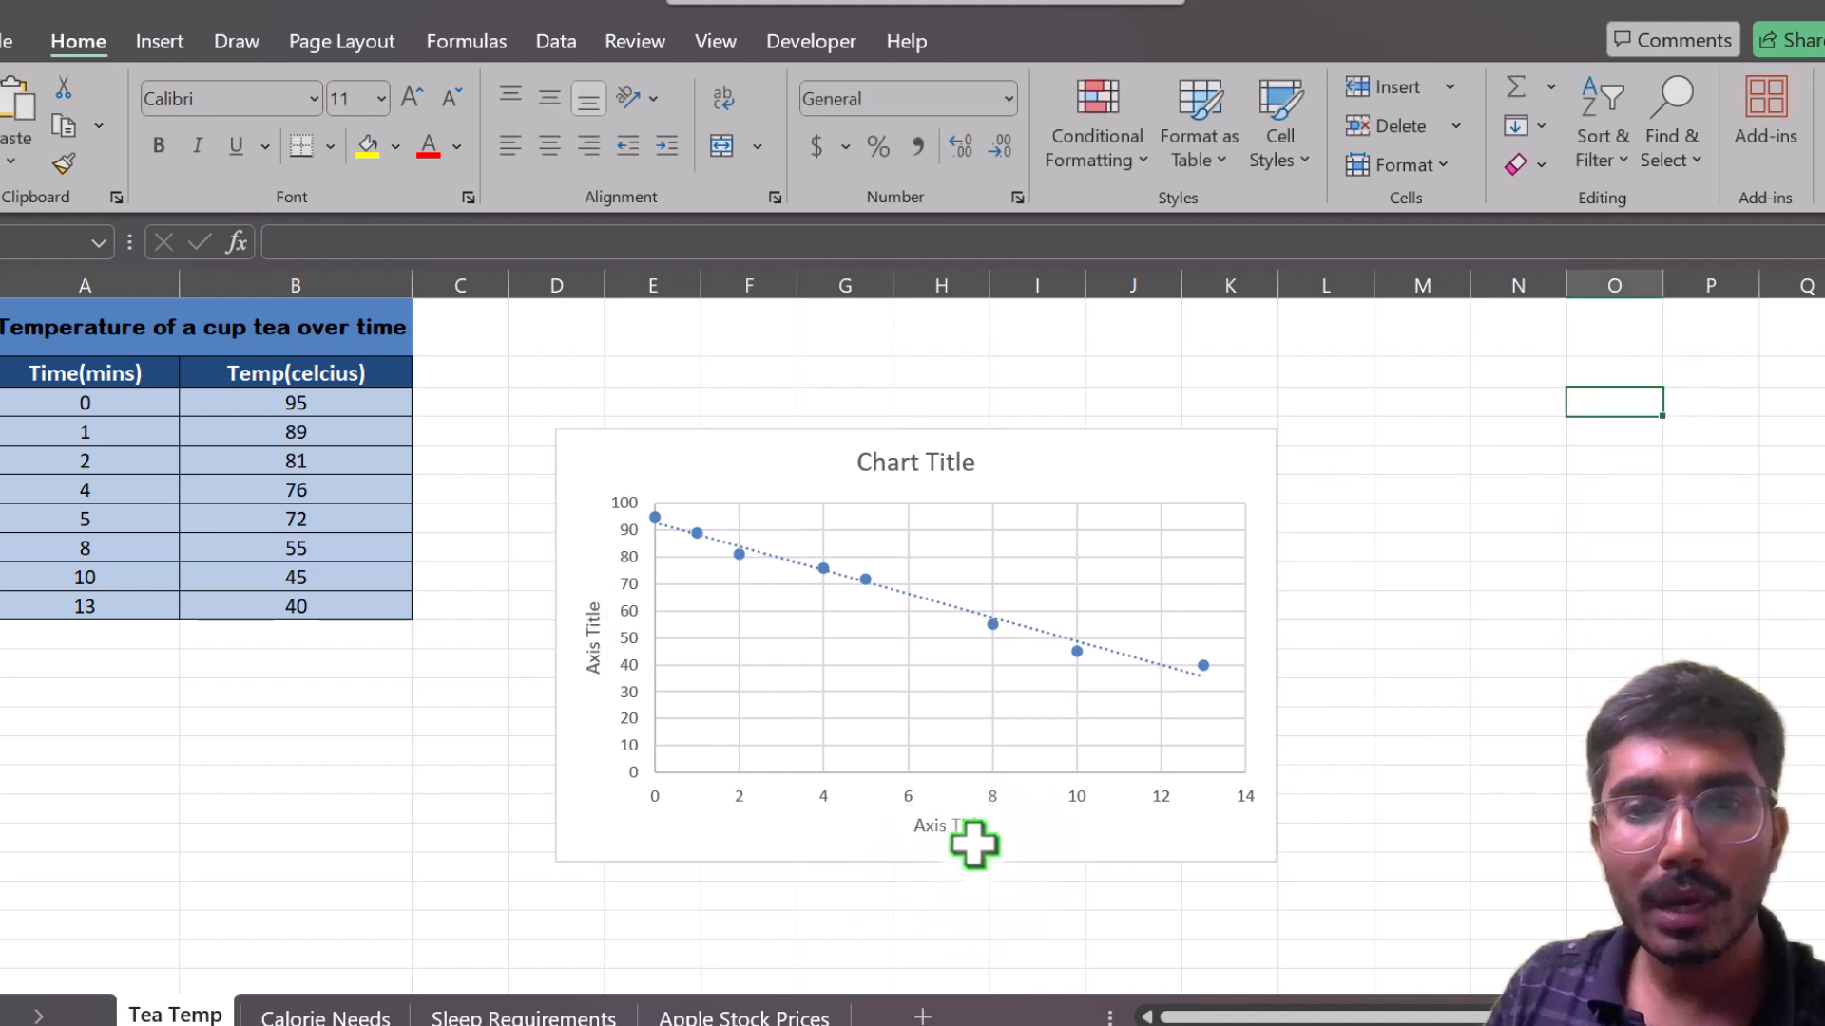
Replace the horizontal axis title's text with "Time in mins".
double_click(953, 823)
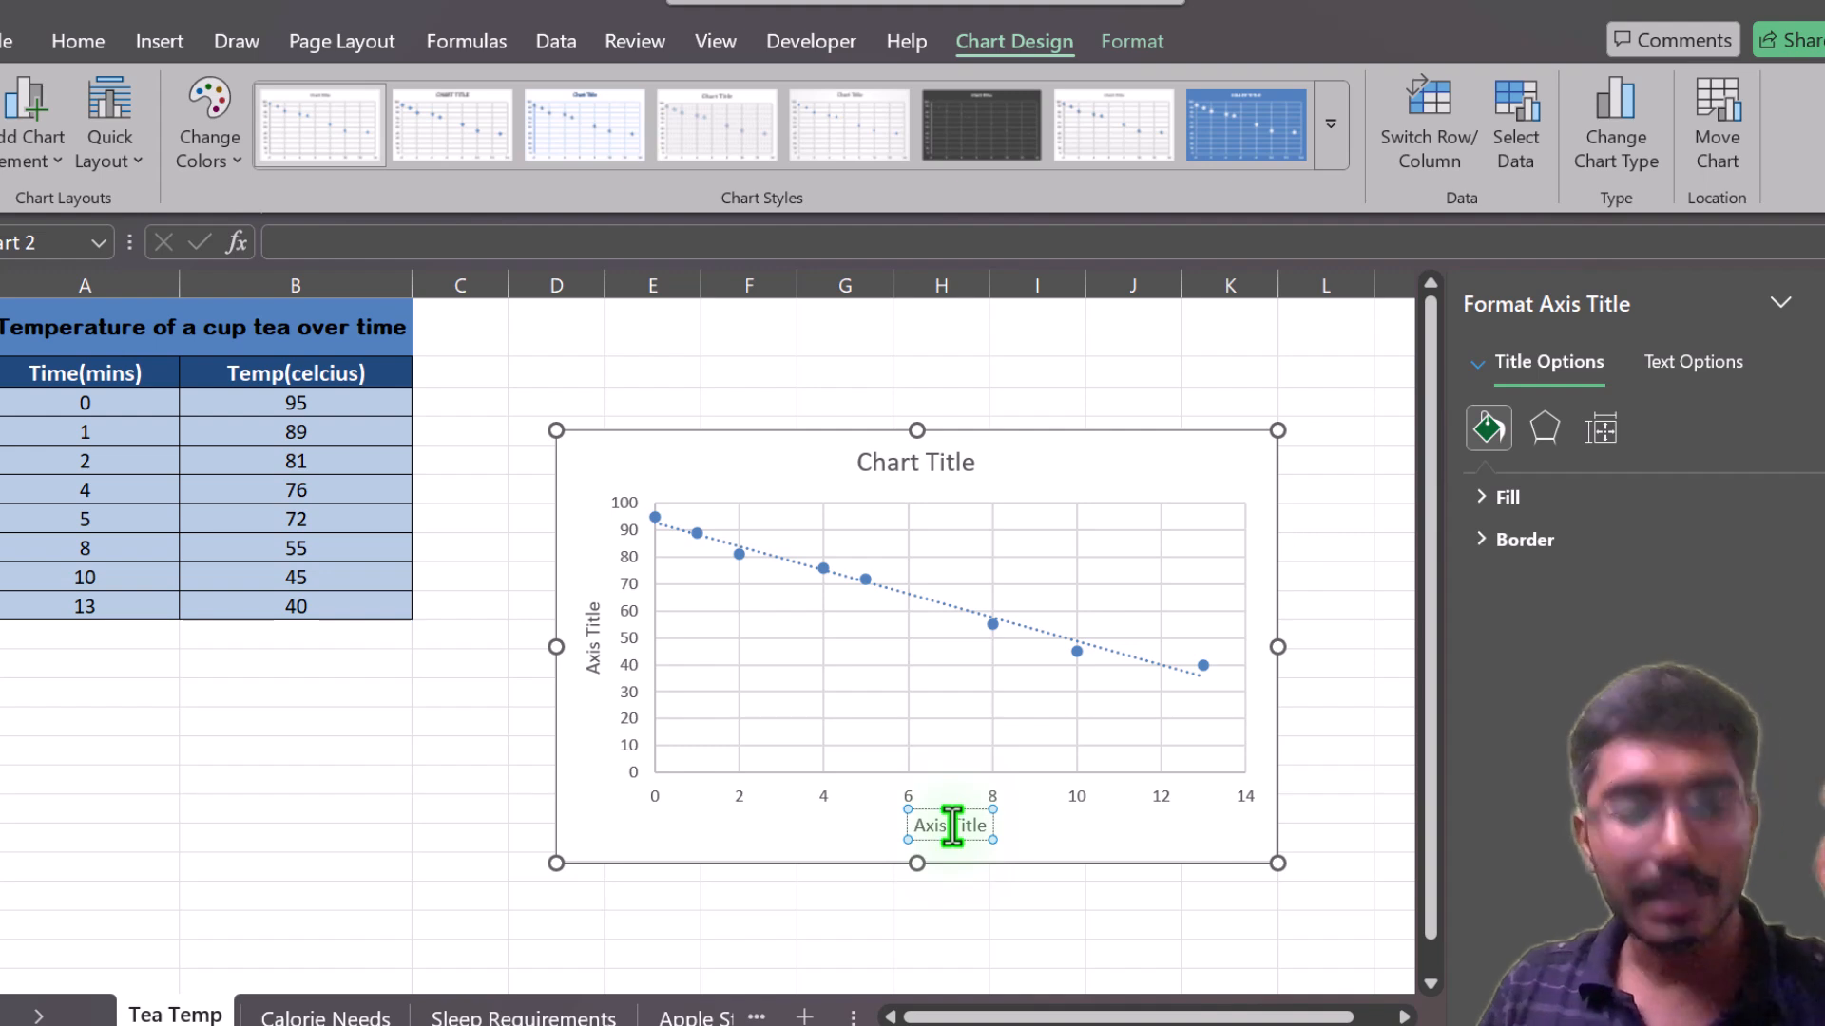
triple_click(953, 824)
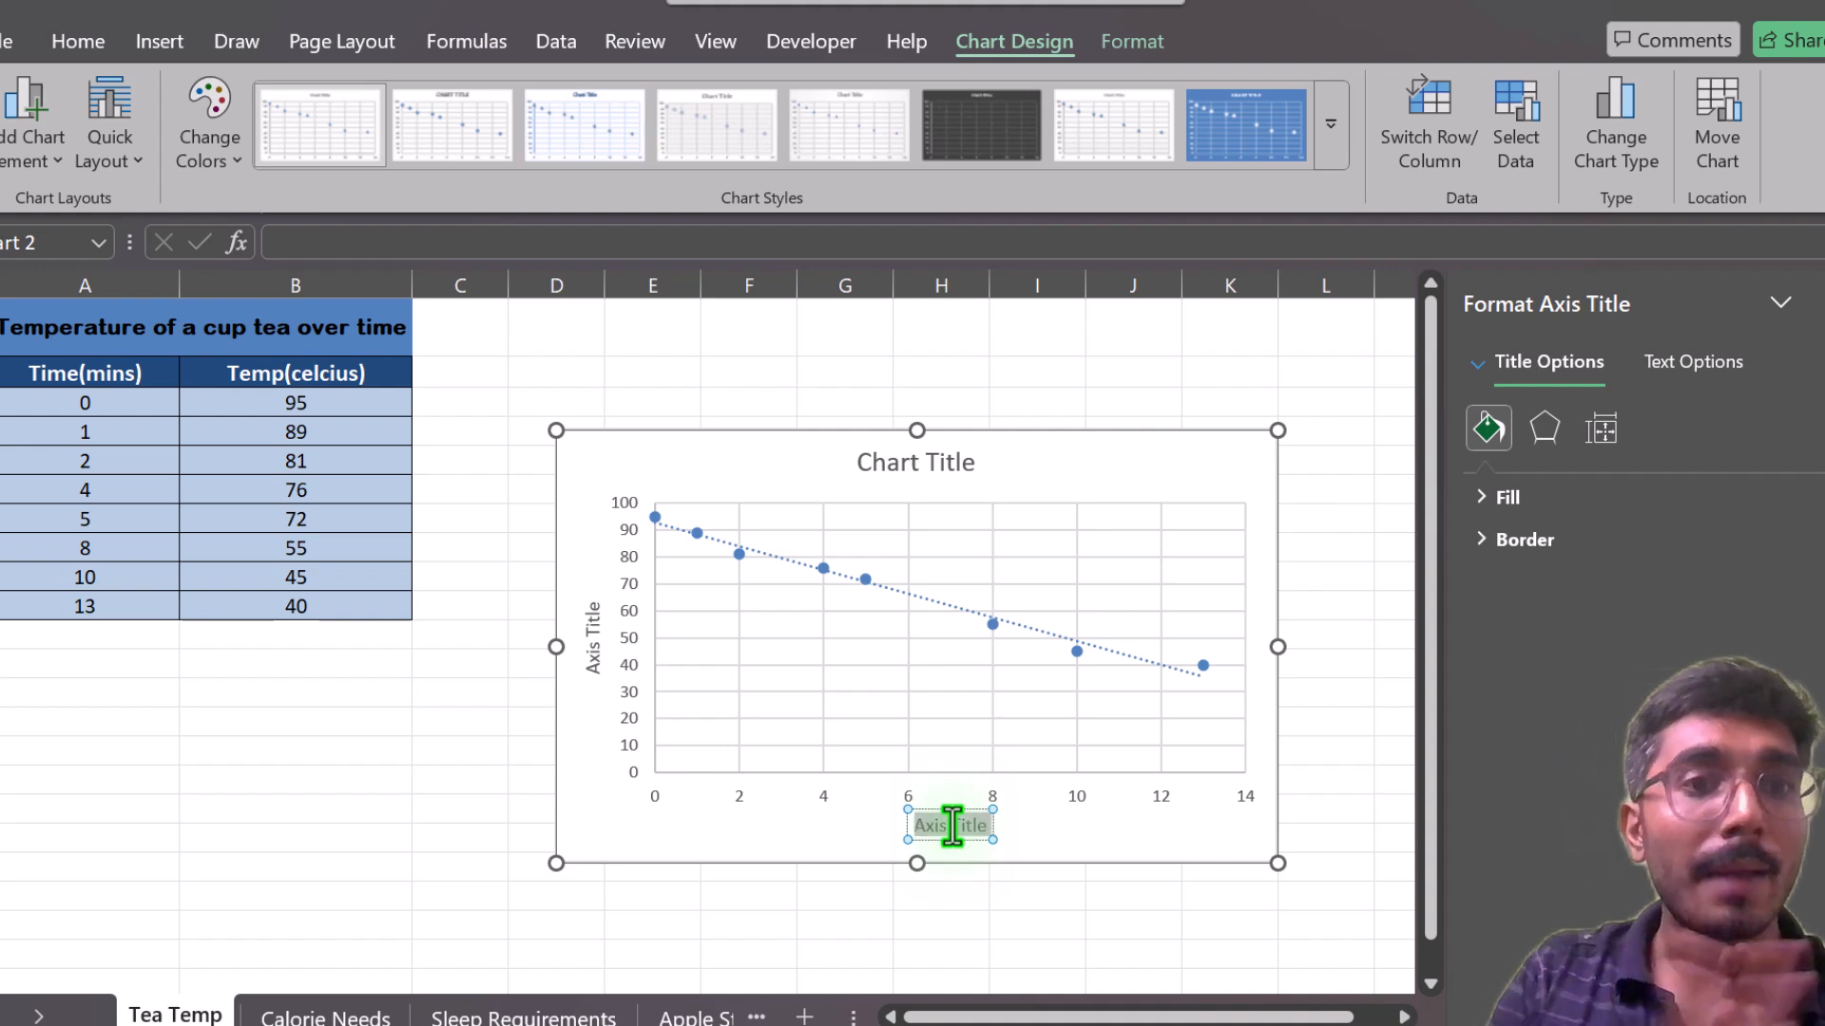
key("BackSpace")
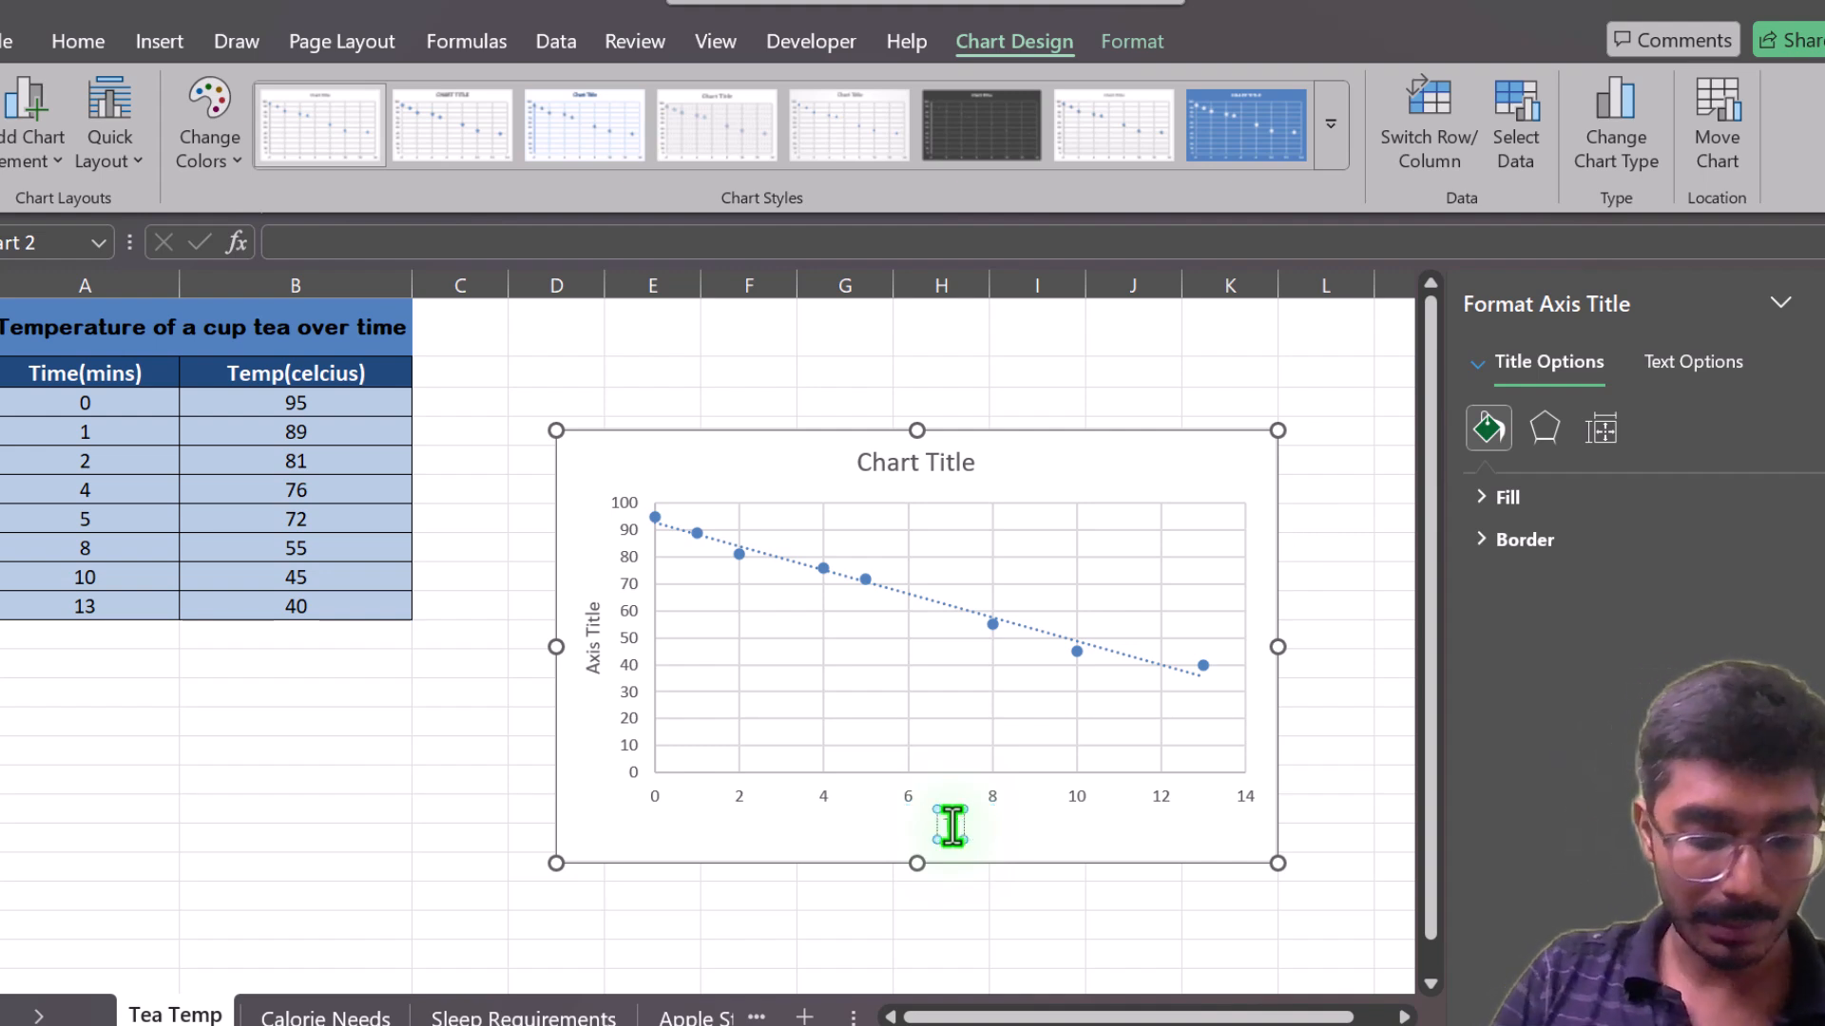
type("Time in mins")
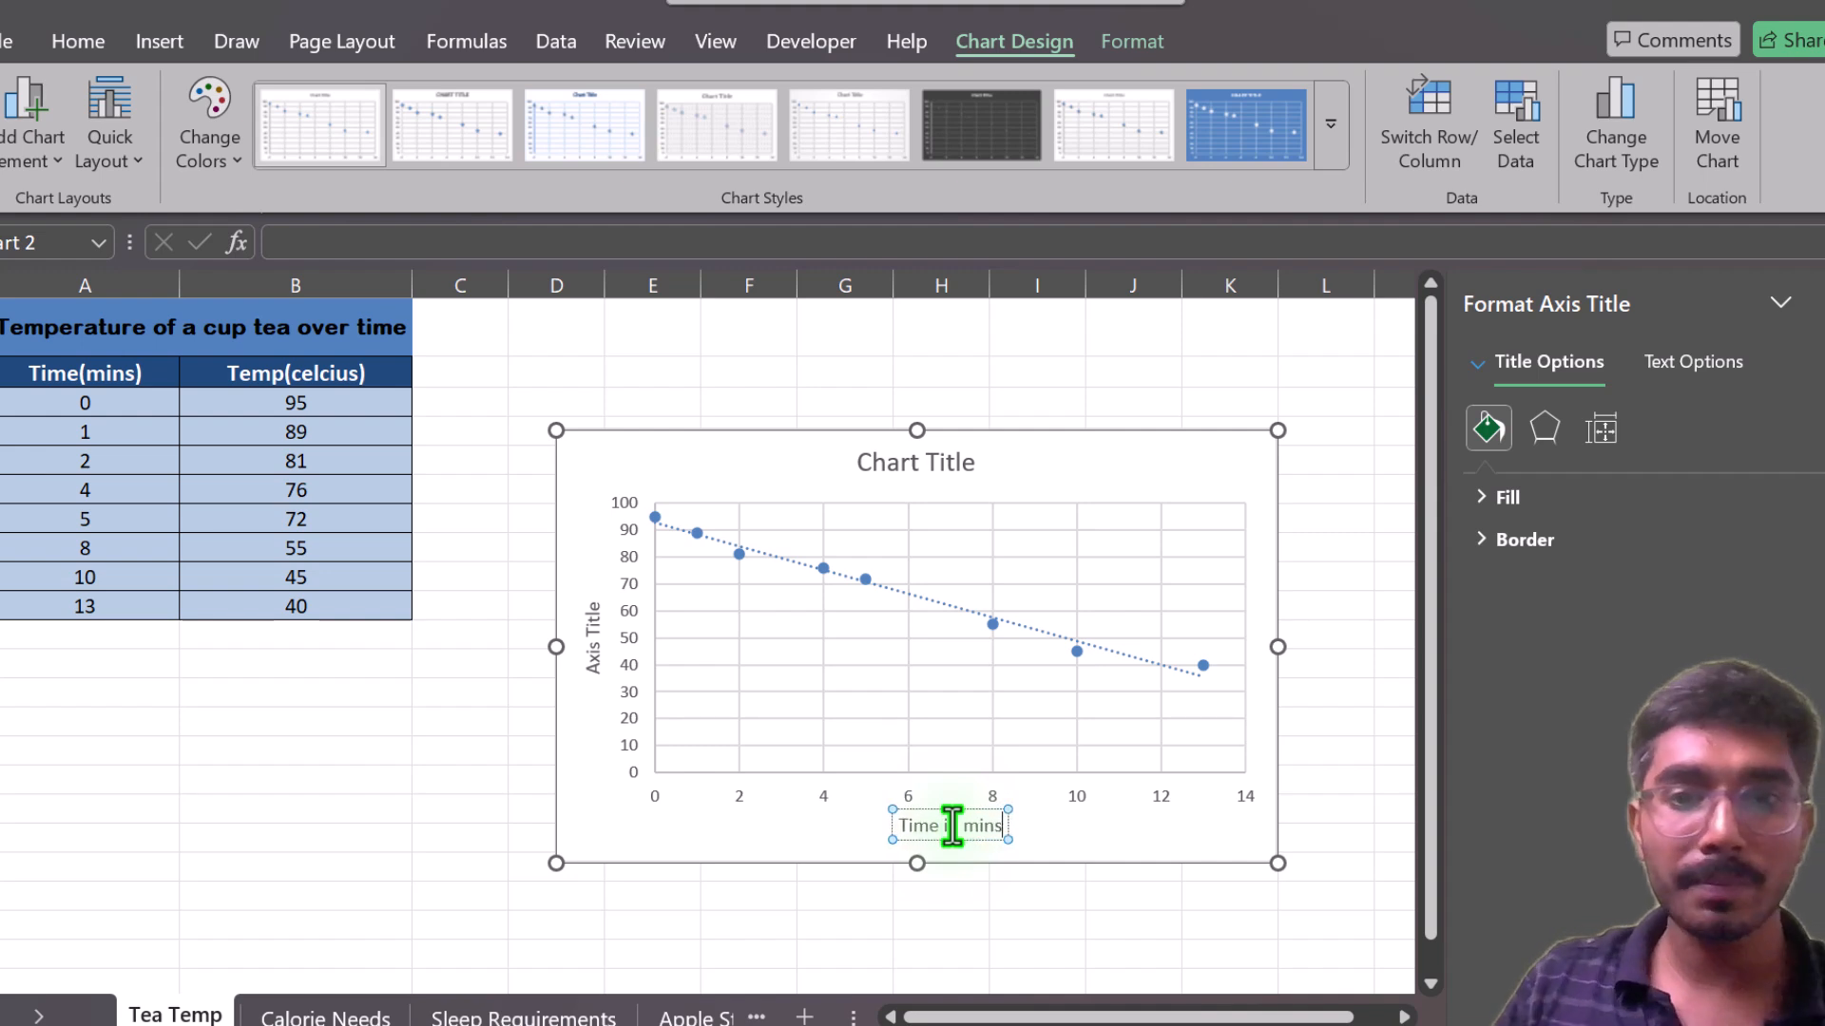
Replace the vertical axis title's text with "Temp in celcius".
left_click(592, 630)
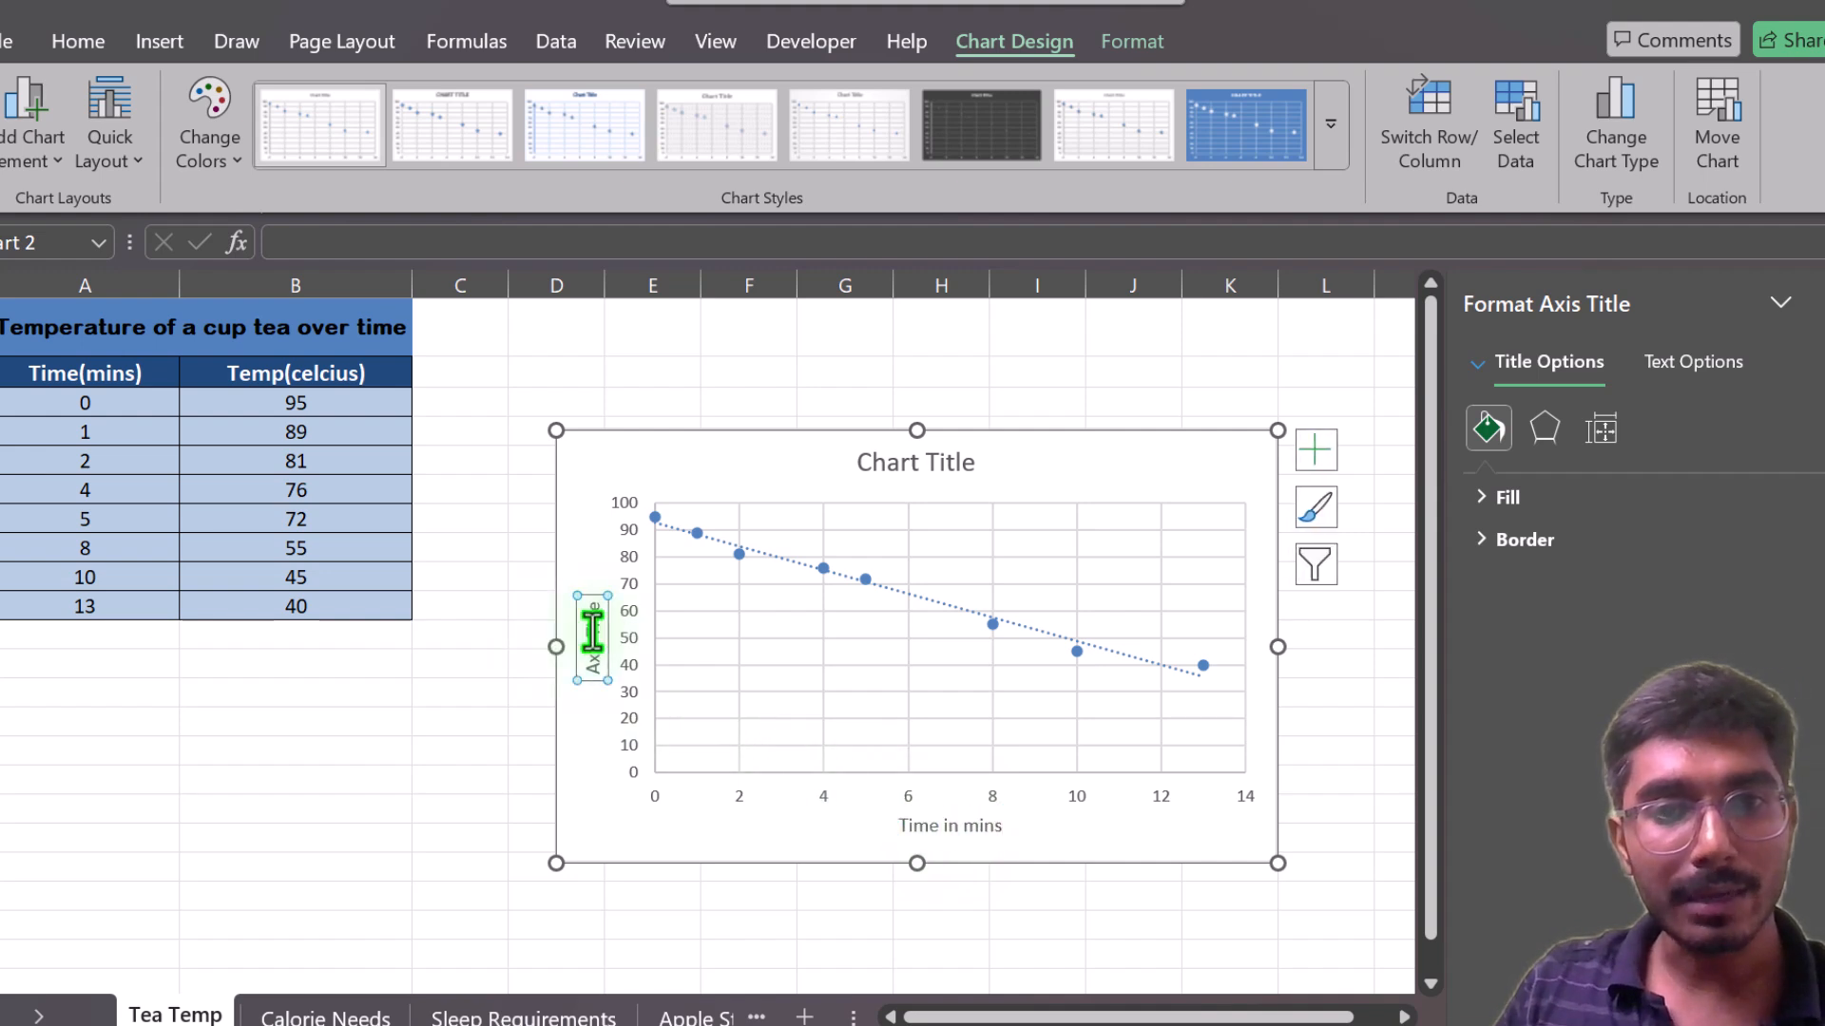
triple_click(592, 630)
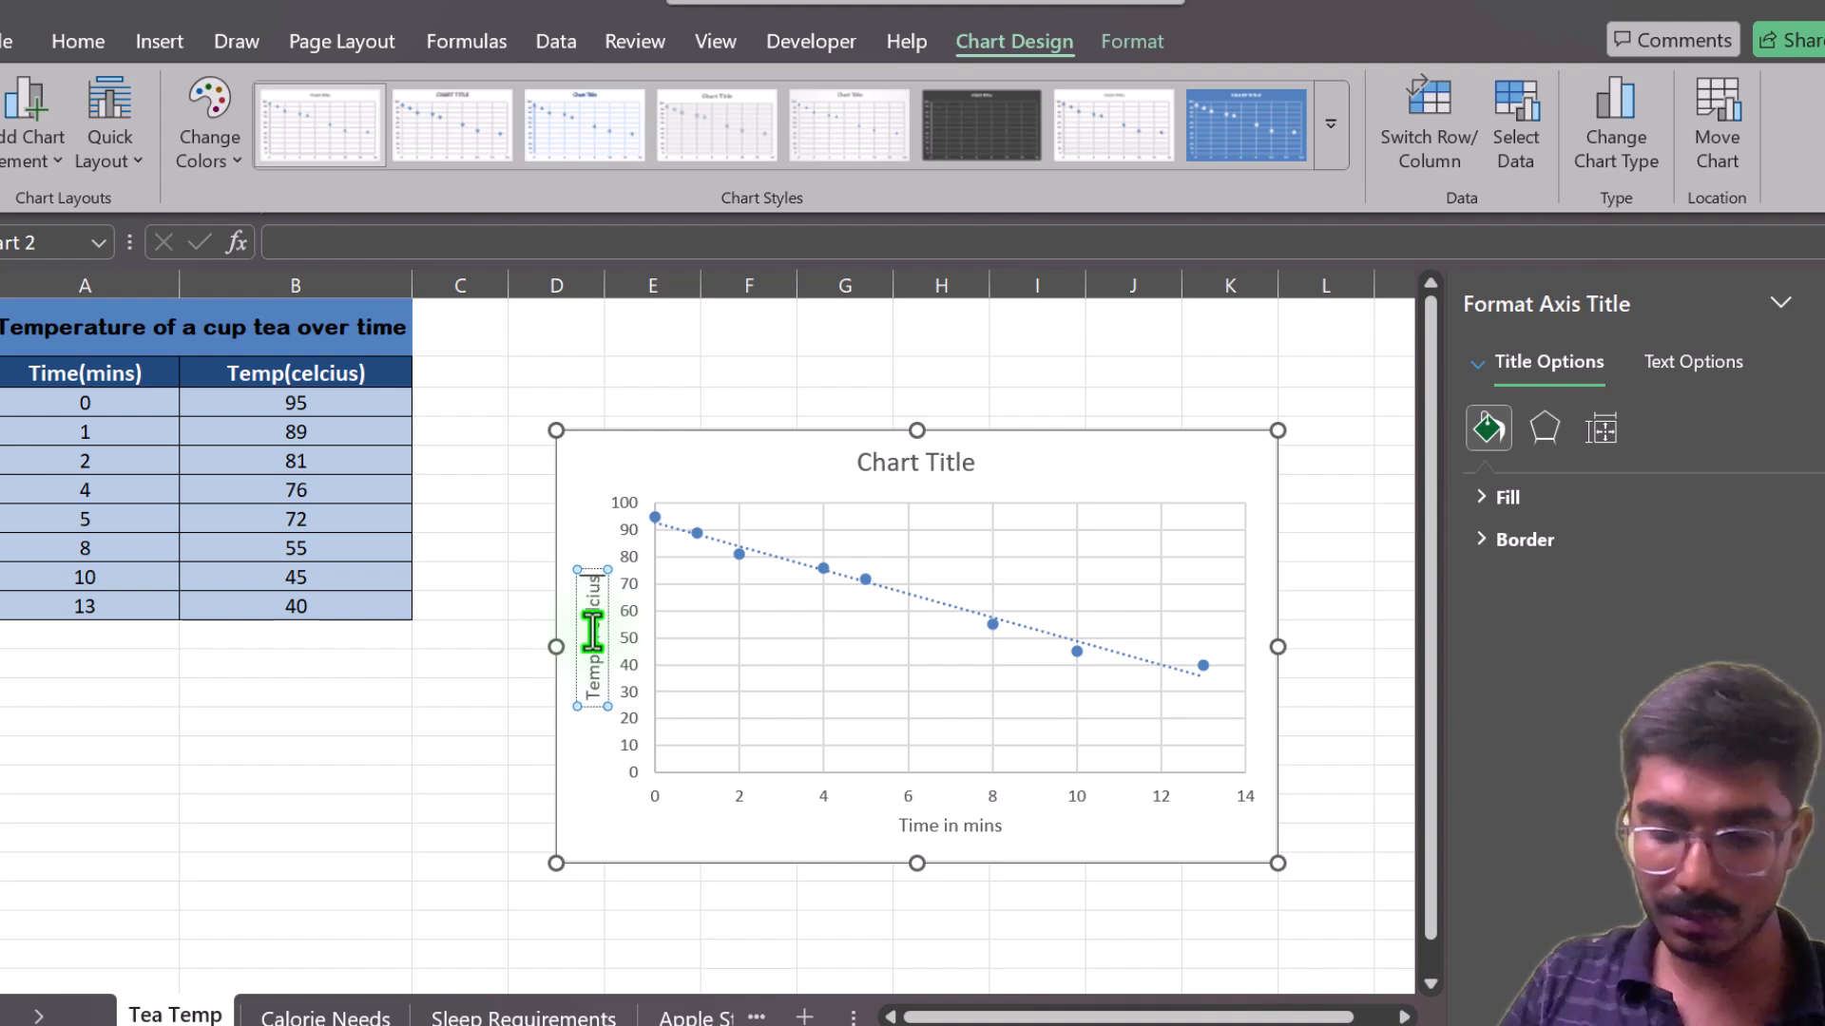
left_click(670, 929)
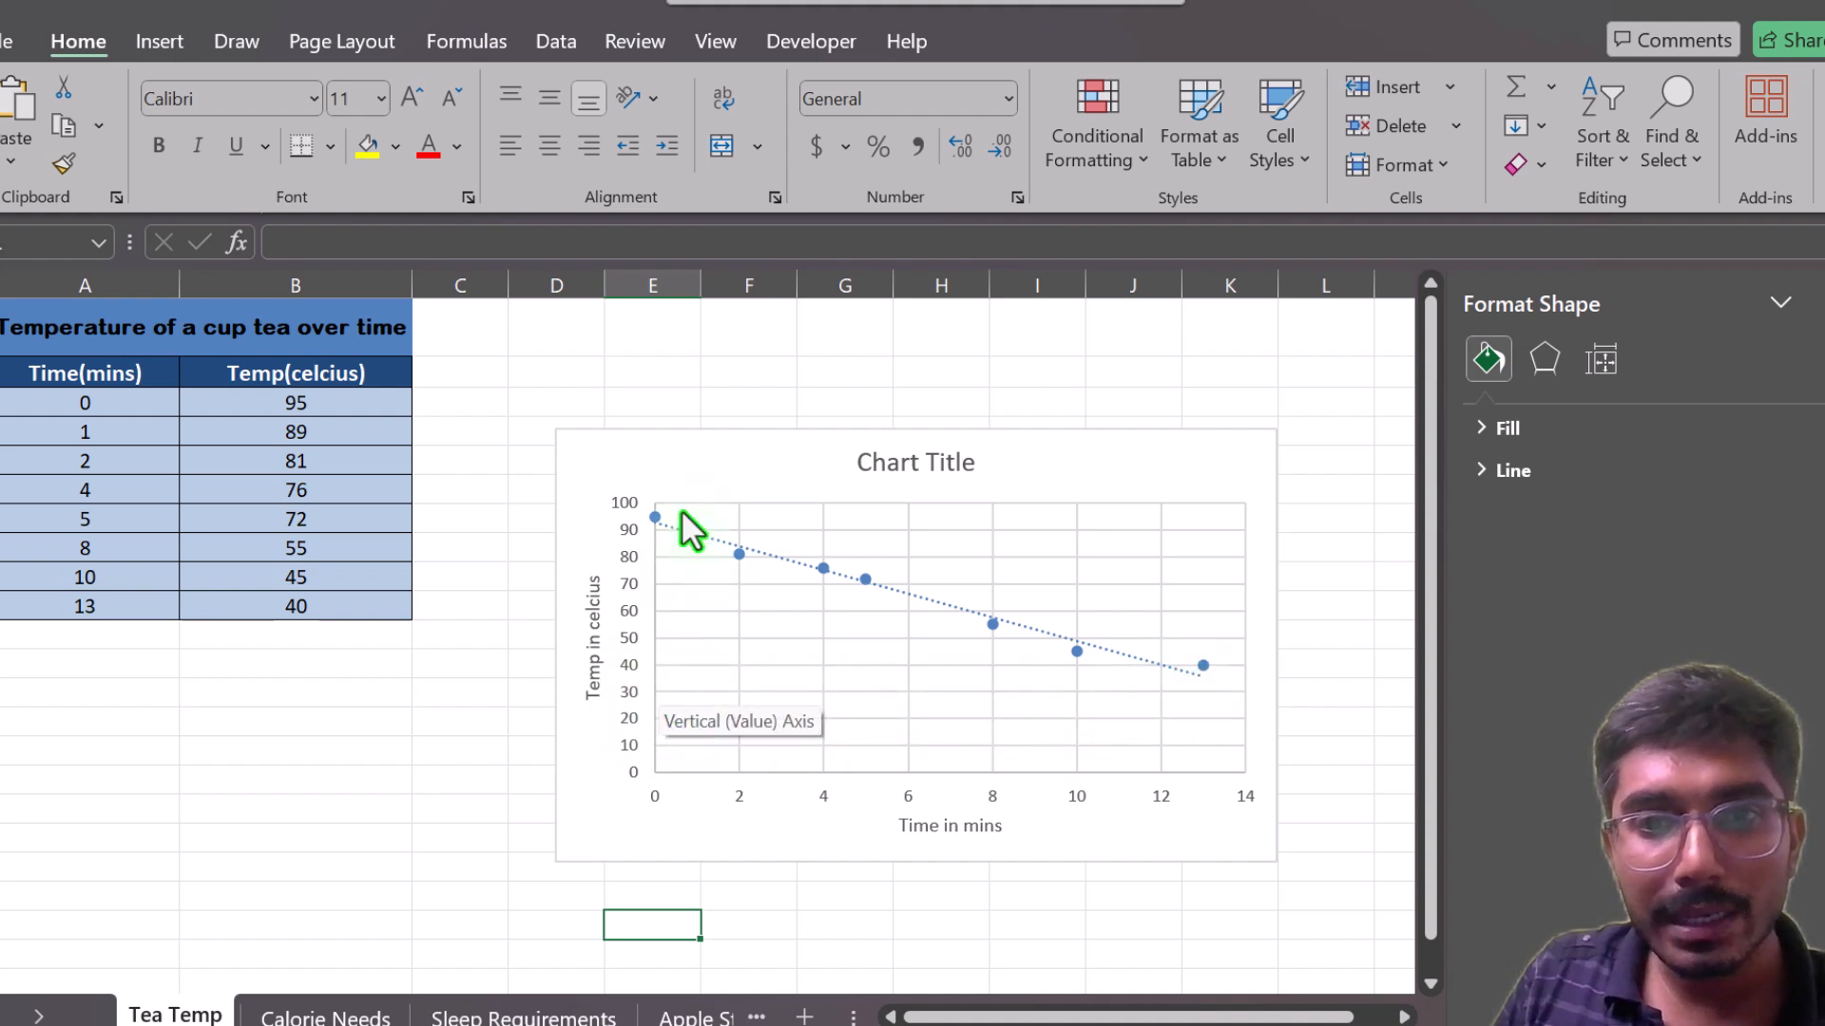
Set the vertical axis bounds to a minimum of 35 and a maximum of 96.
left_click(625, 610)
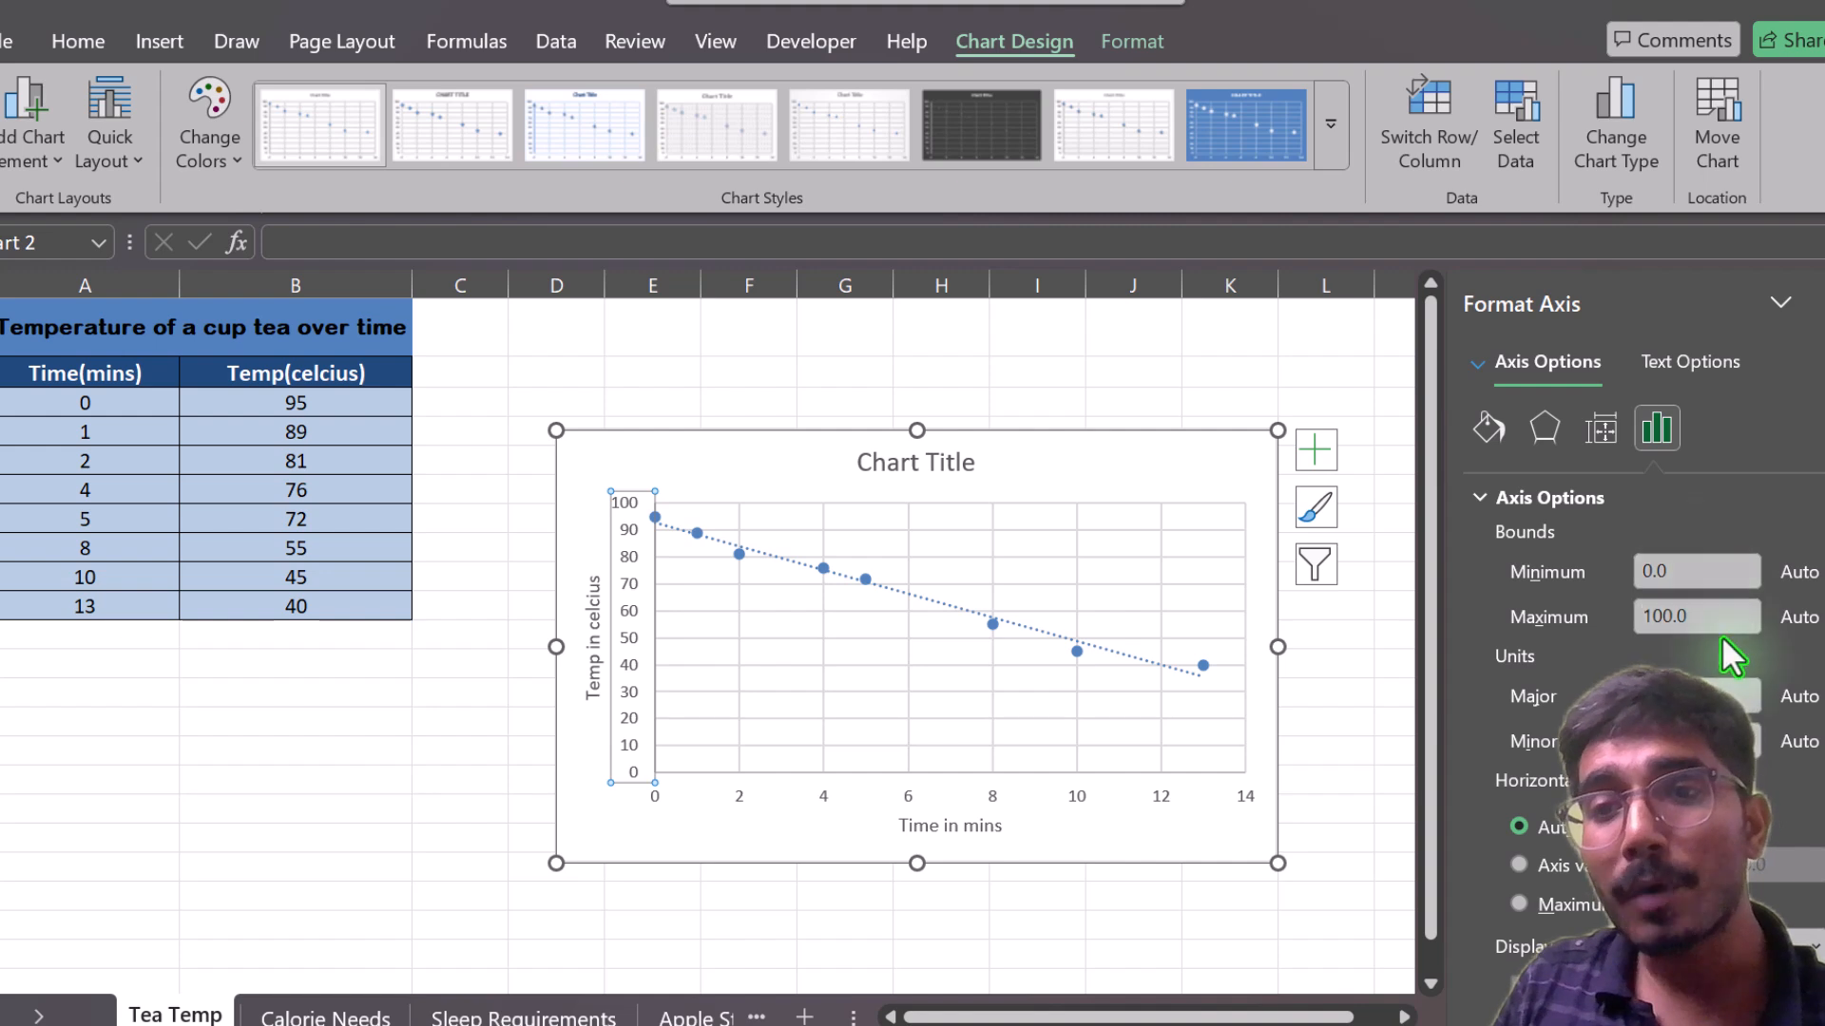
double_click(1692, 575)
type("35")
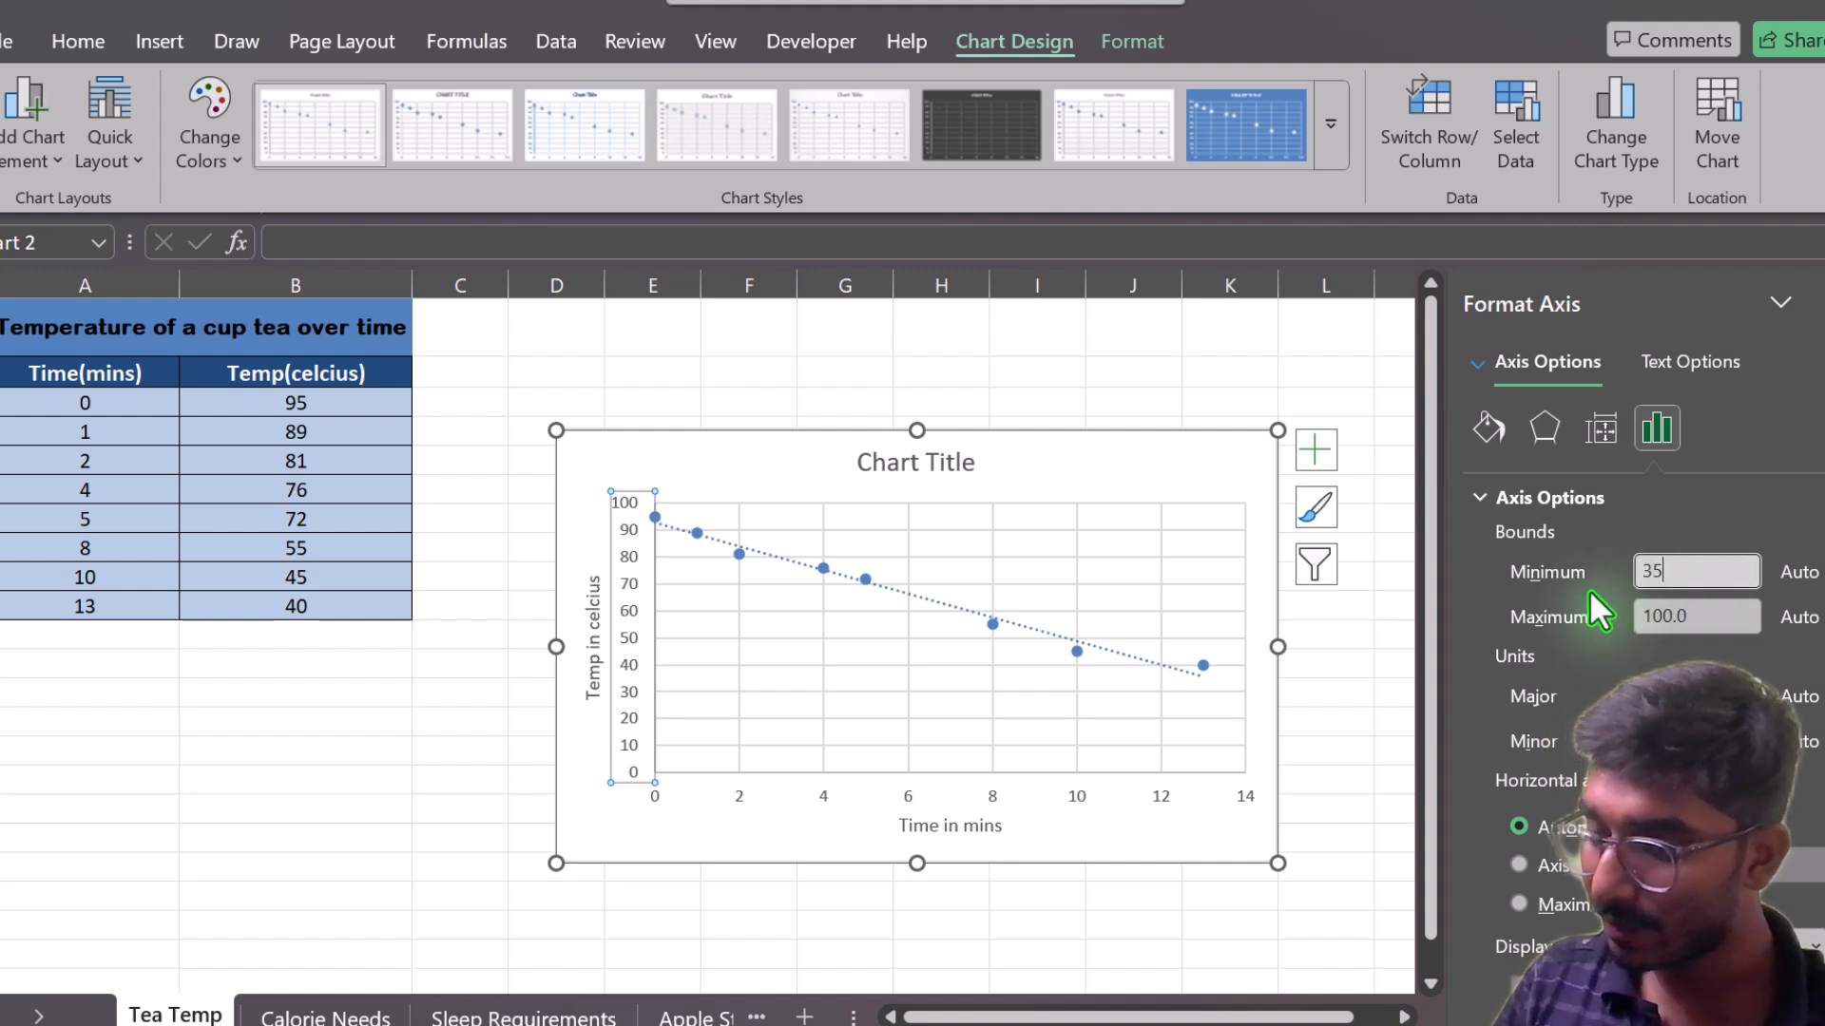
key("Return")
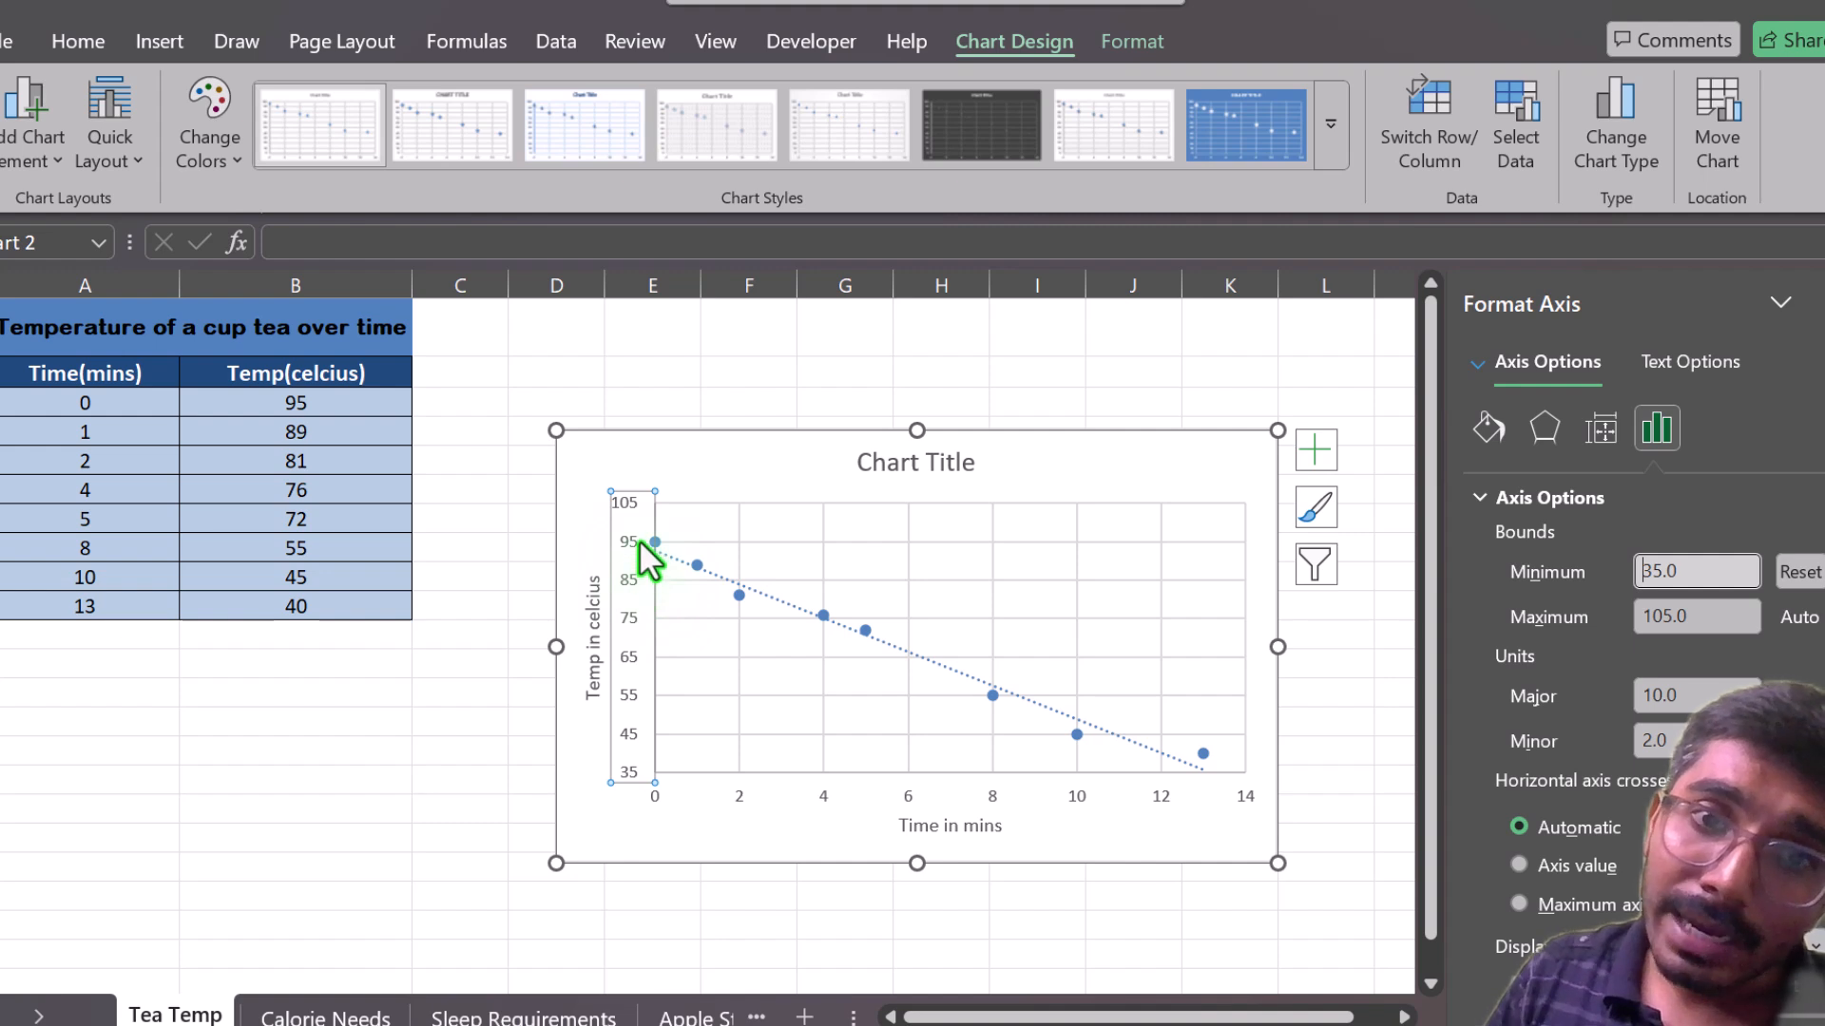
left_click_drag(1707, 627, 1513, 625)
type("96")
key("Return")
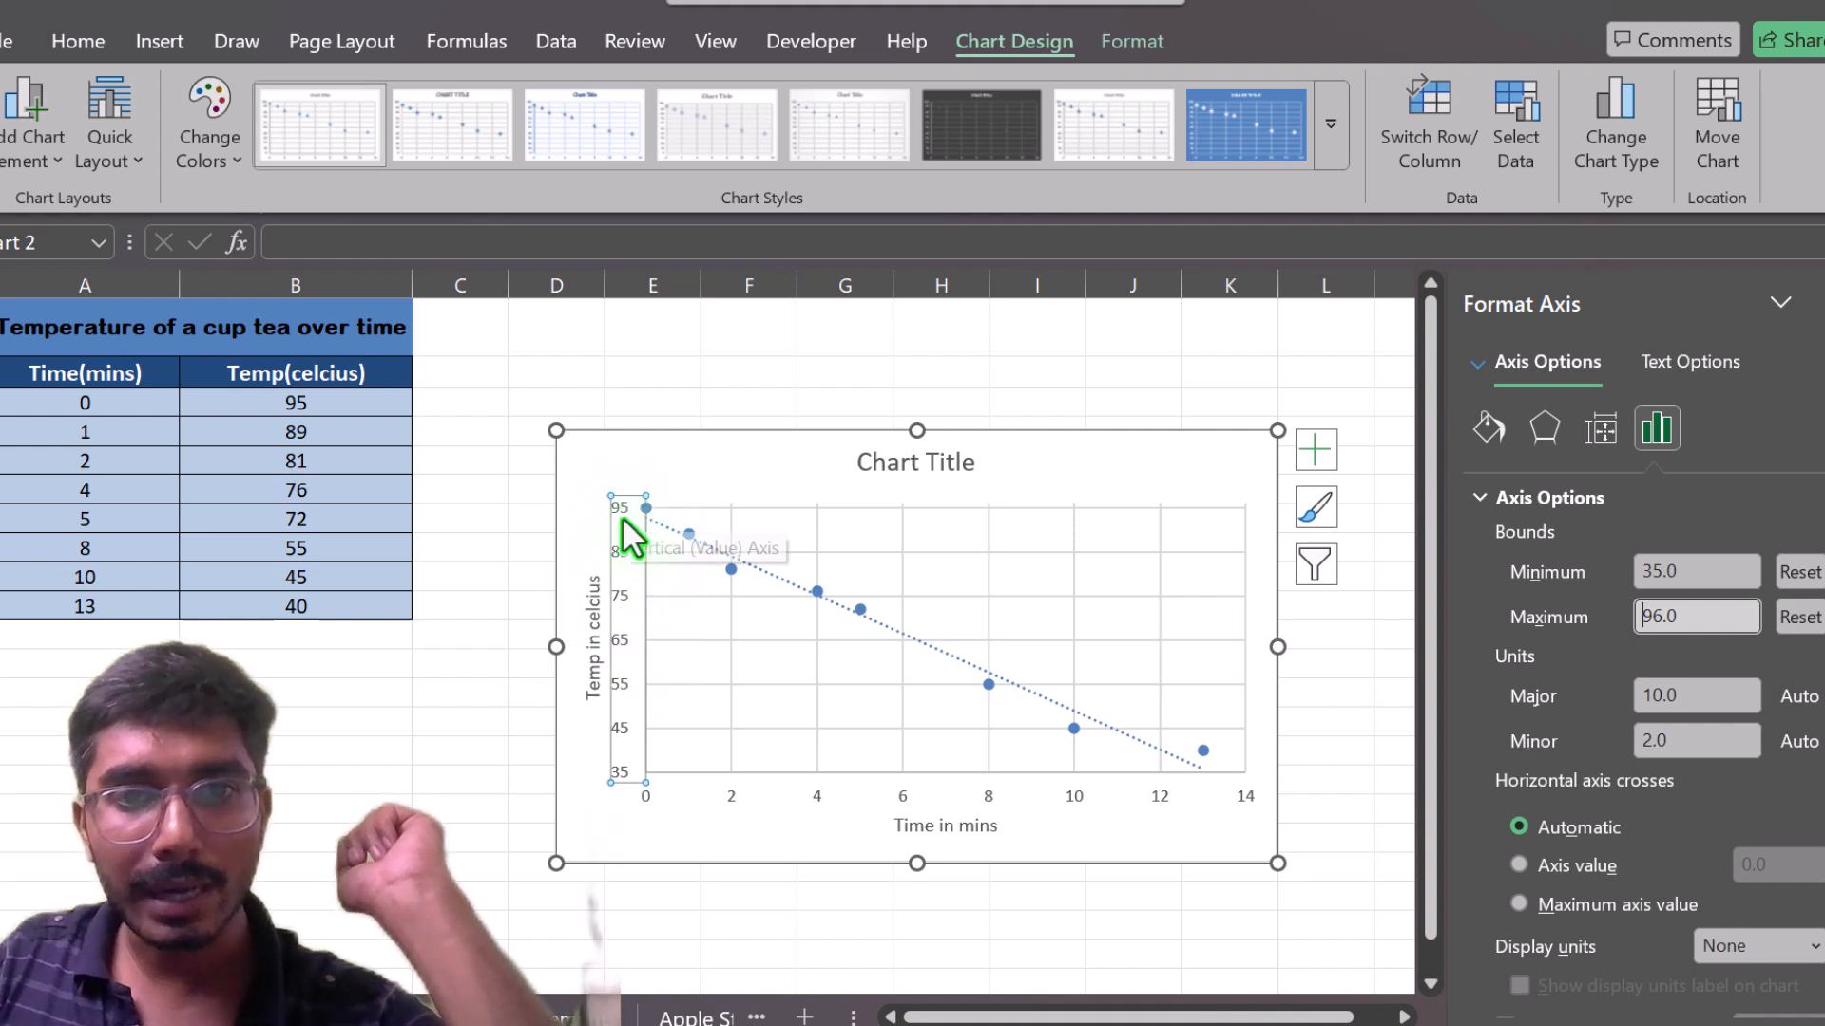
Try Outside minor tick marks on the vertical axis and set them back to None.
scroll(1520, 855, "down", 2)
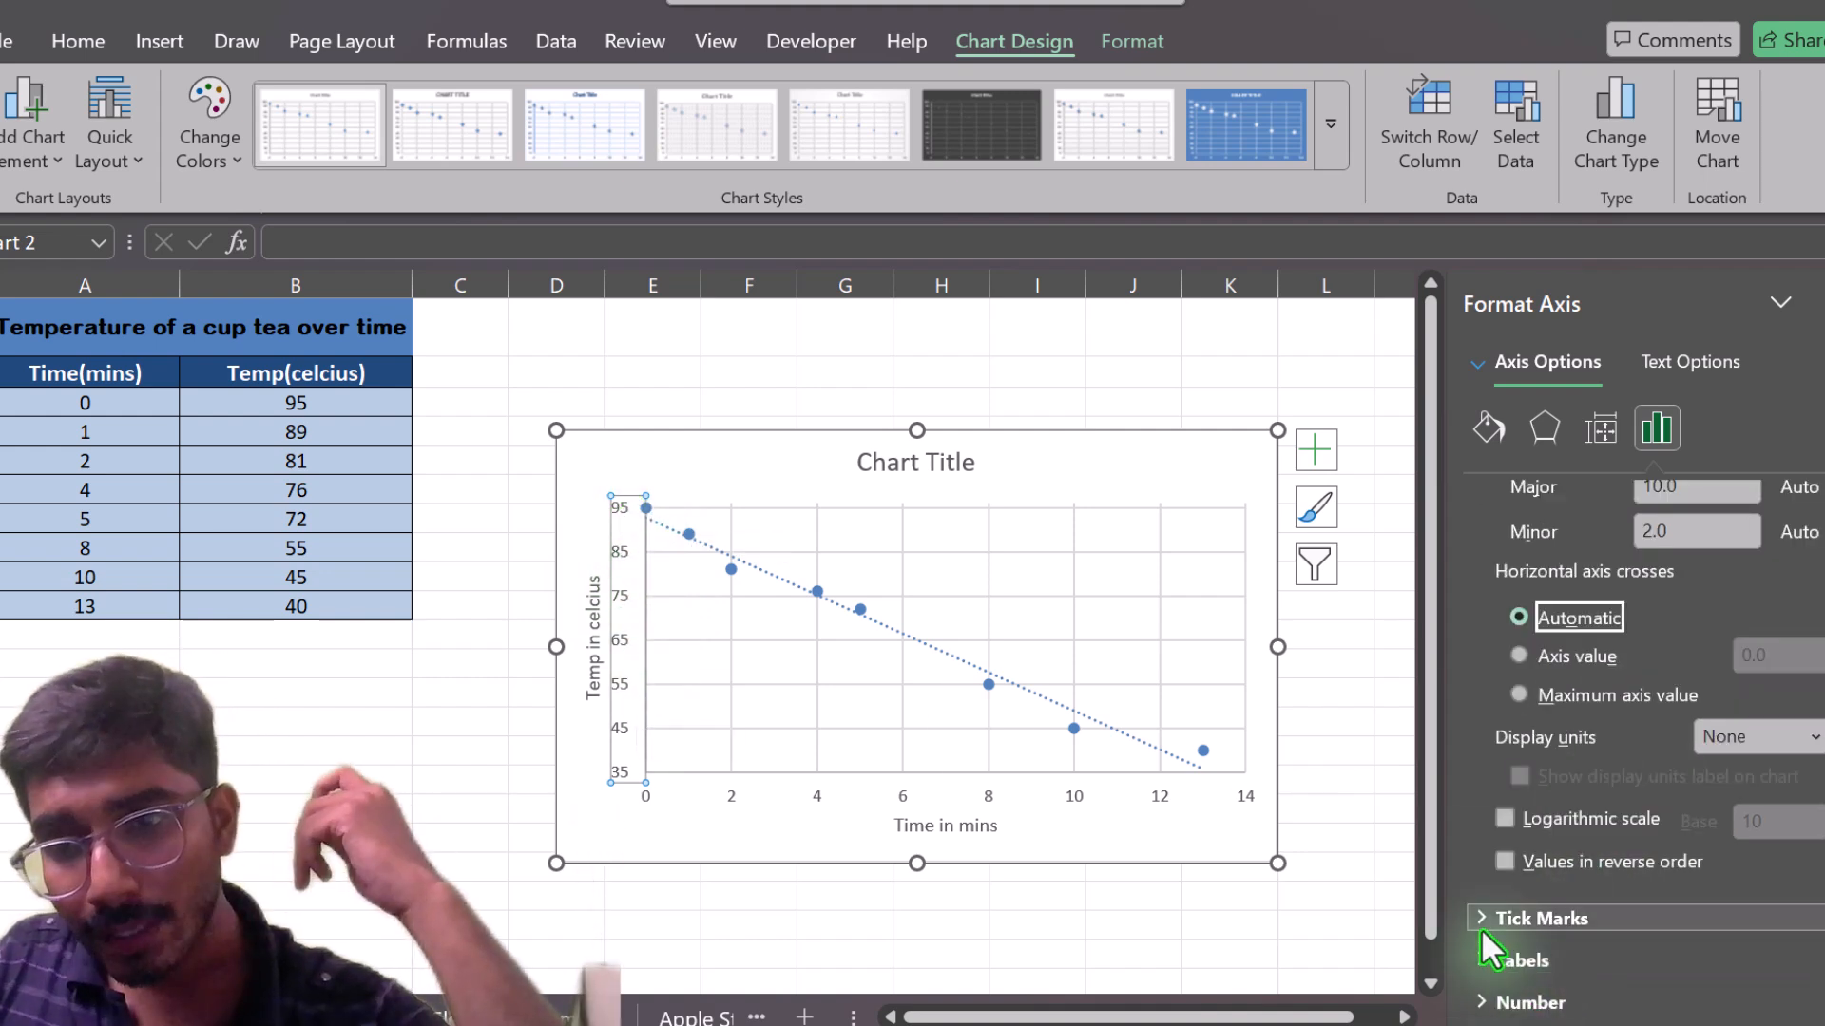
left_click(1489, 913)
scroll(1487, 936, "down", 1)
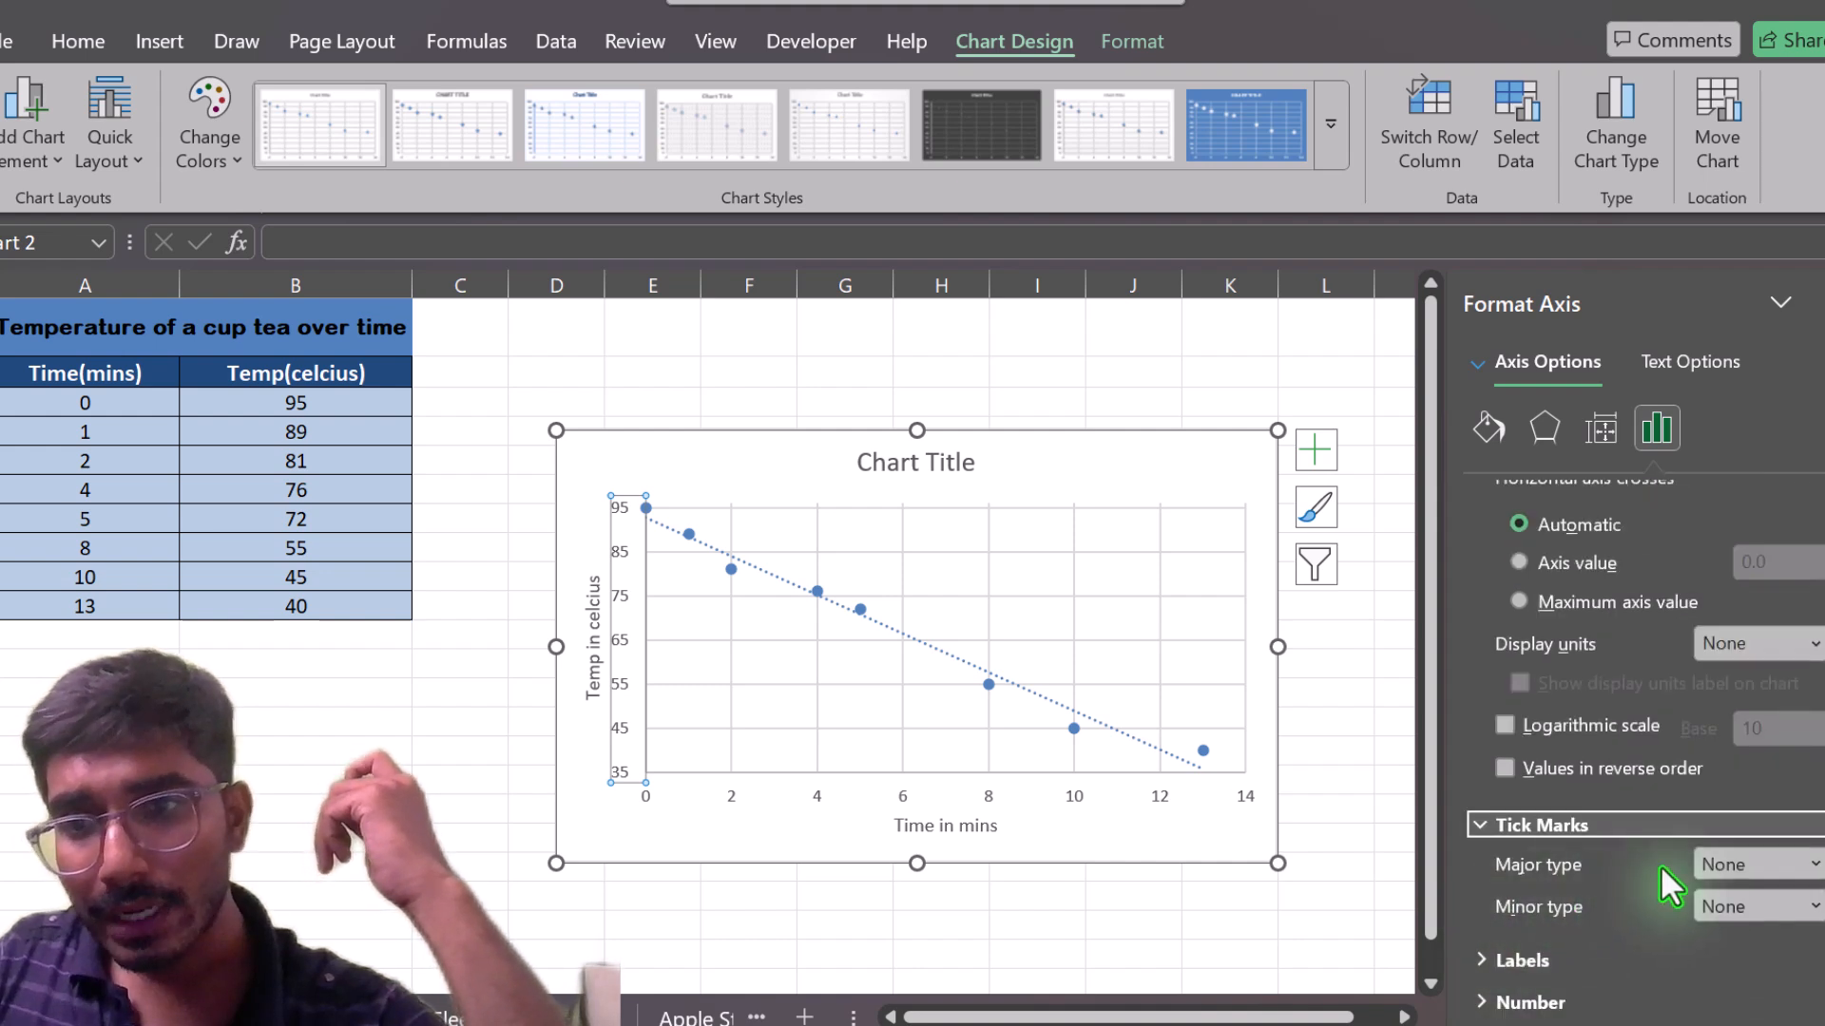
left_click(1754, 906)
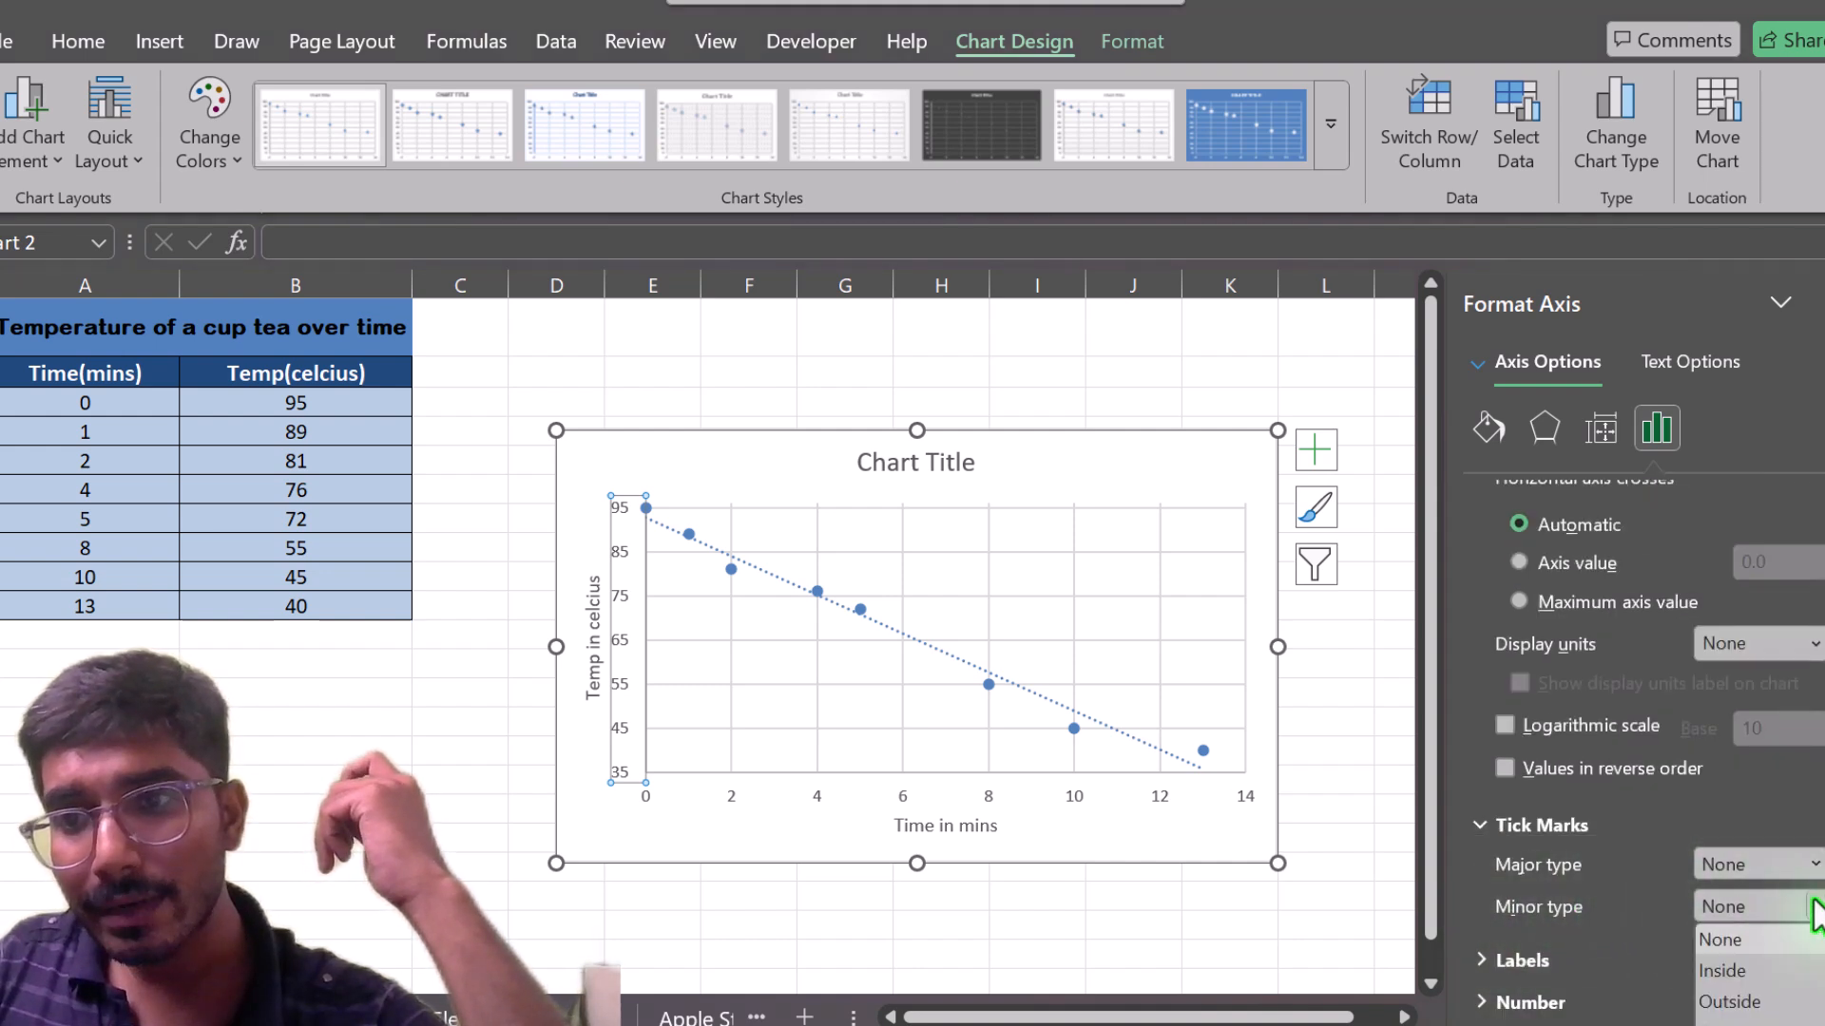
left_click(1737, 1002)
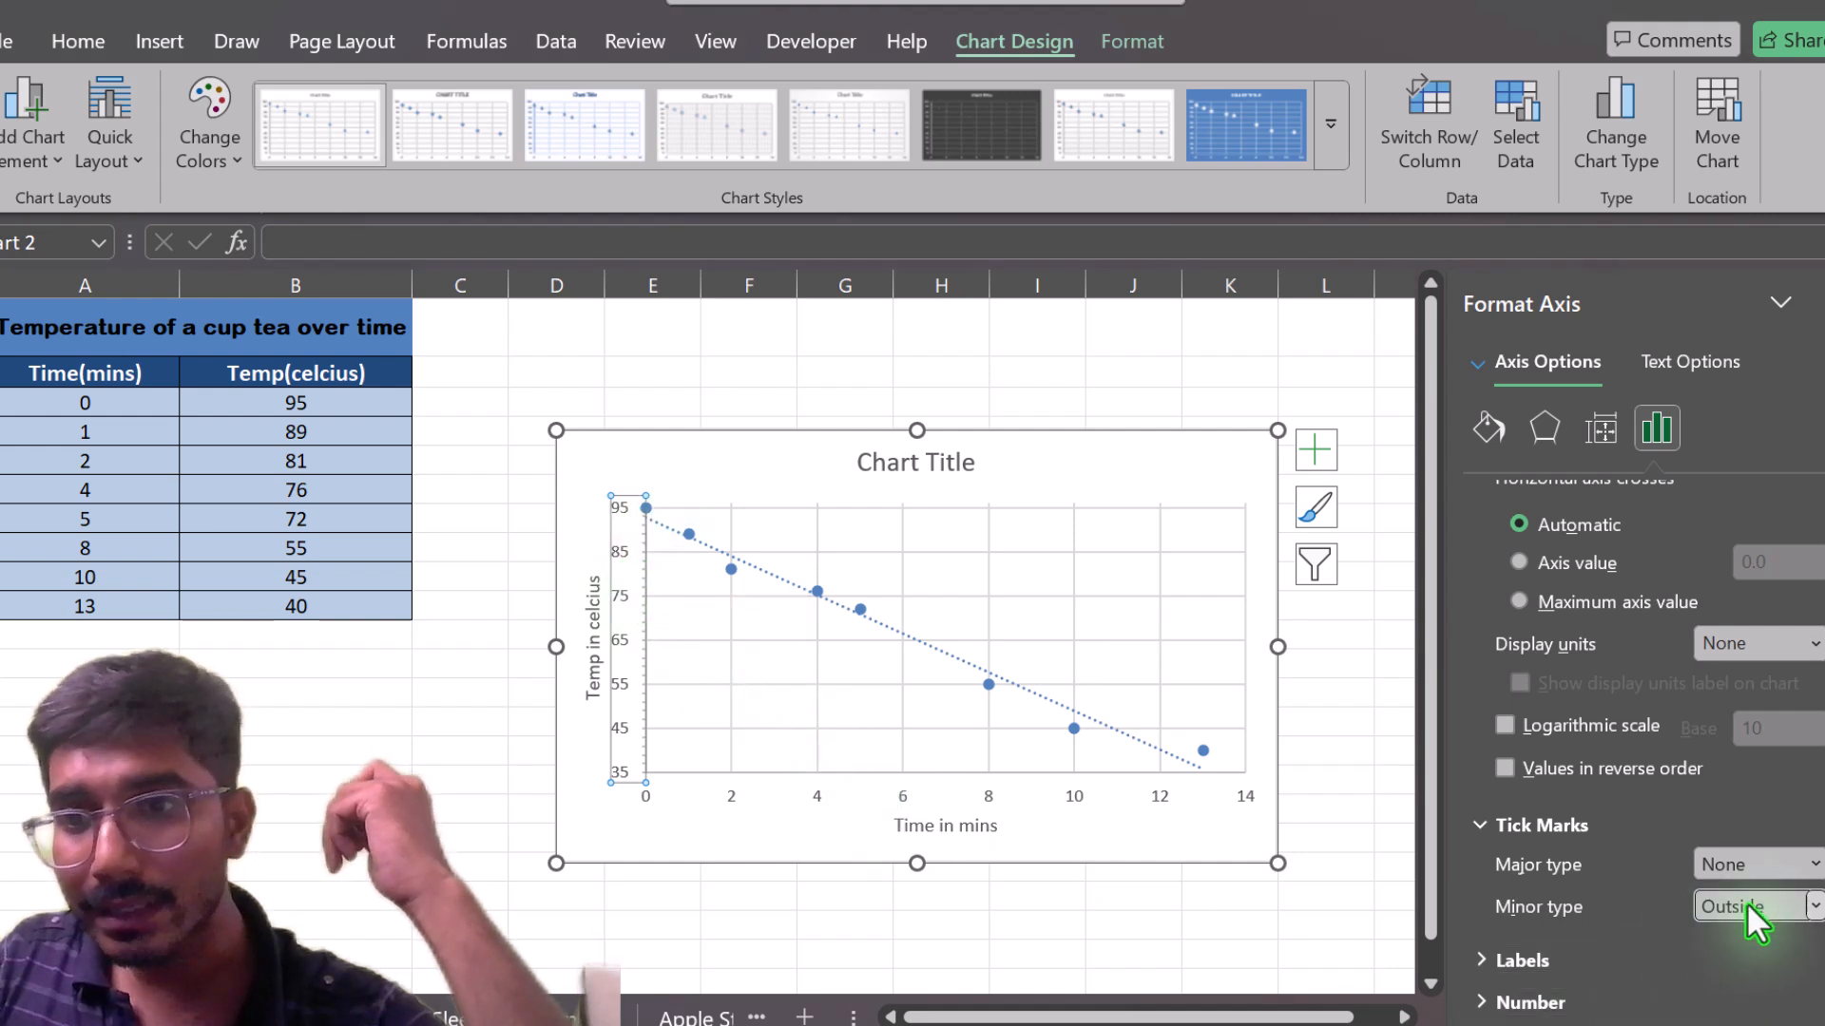
left_click(1815, 907)
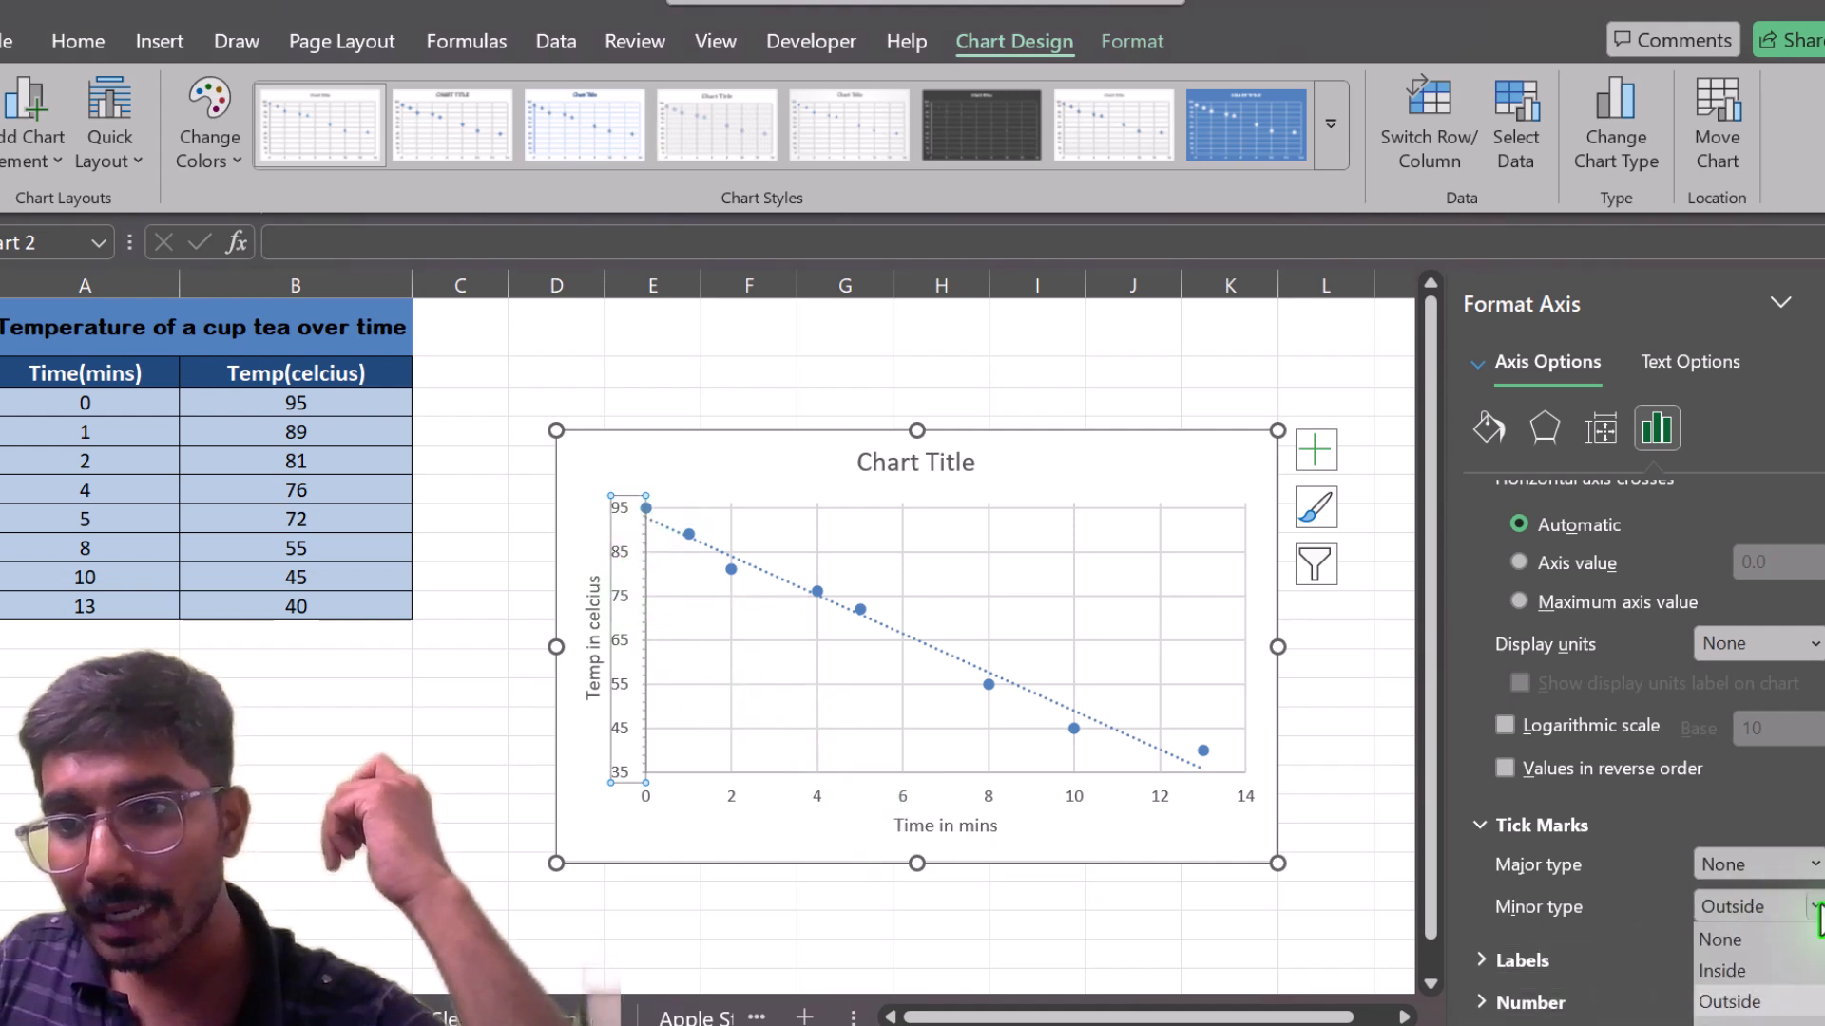
left_click(1725, 940)
Set the major tick marks on the vertical axis to Outside.
left_click(1815, 865)
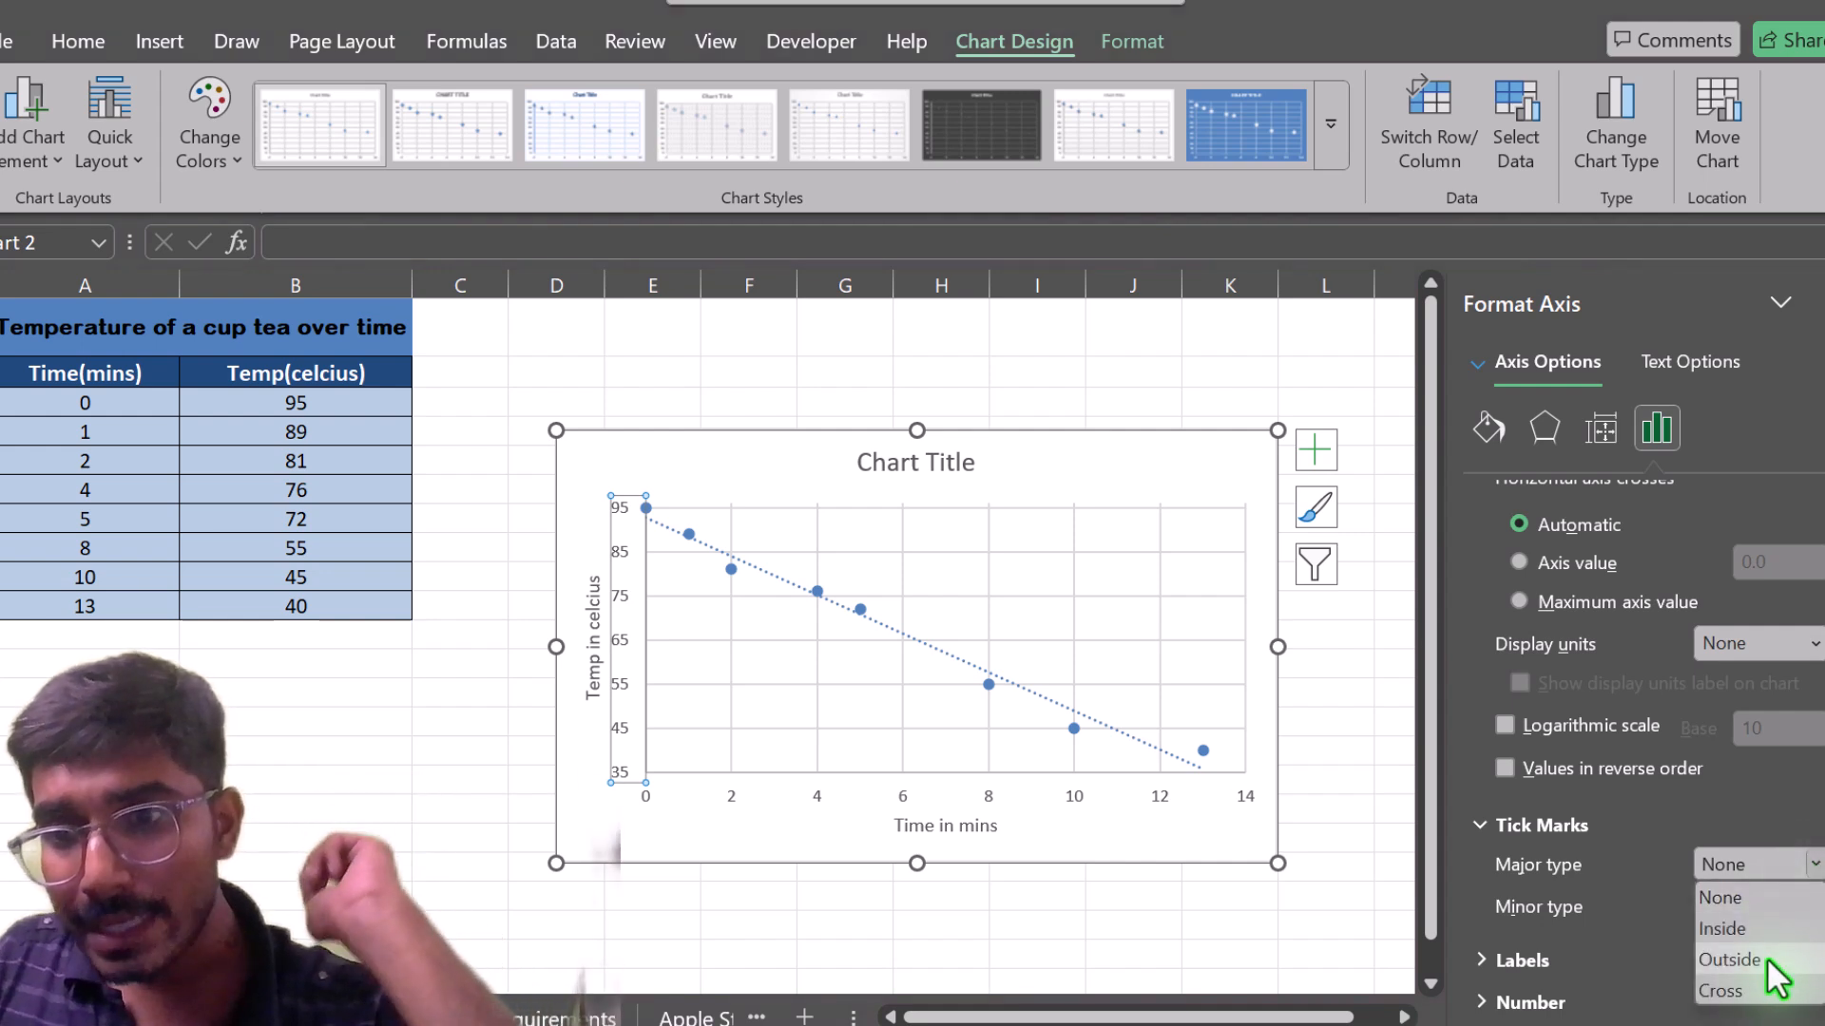
left_click(1729, 960)
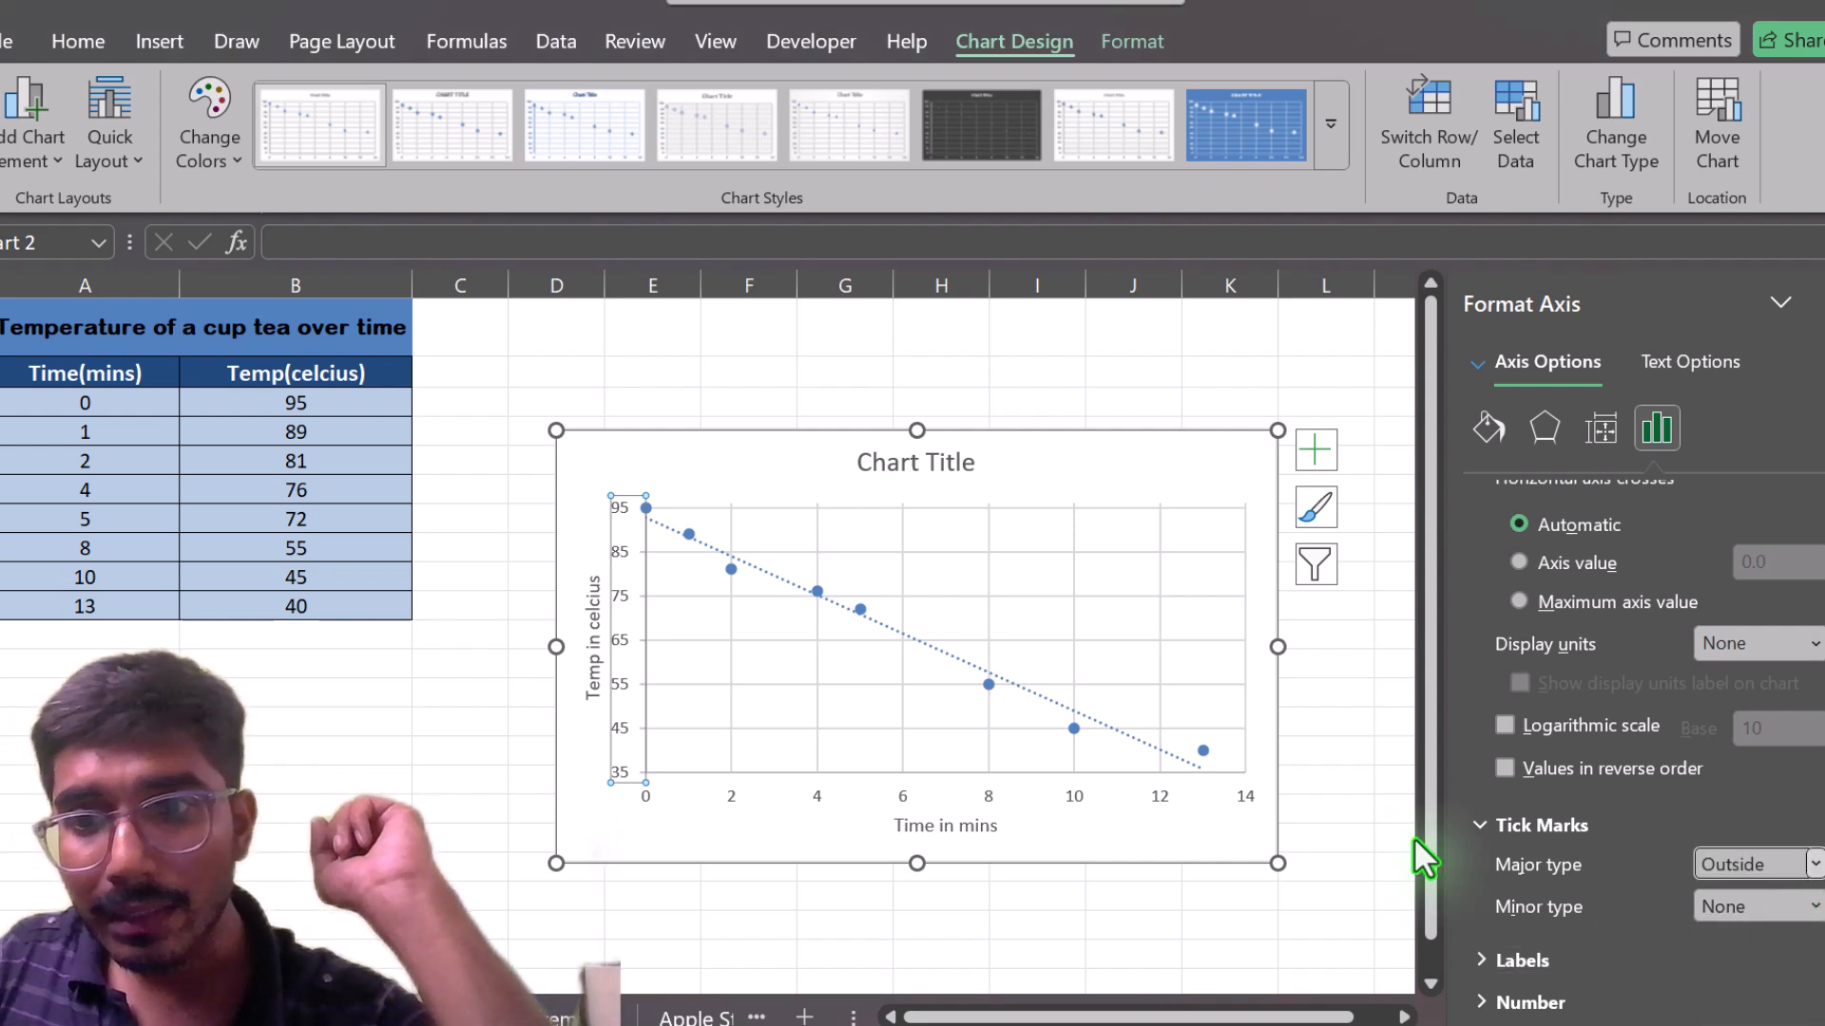
left_click(1326, 605)
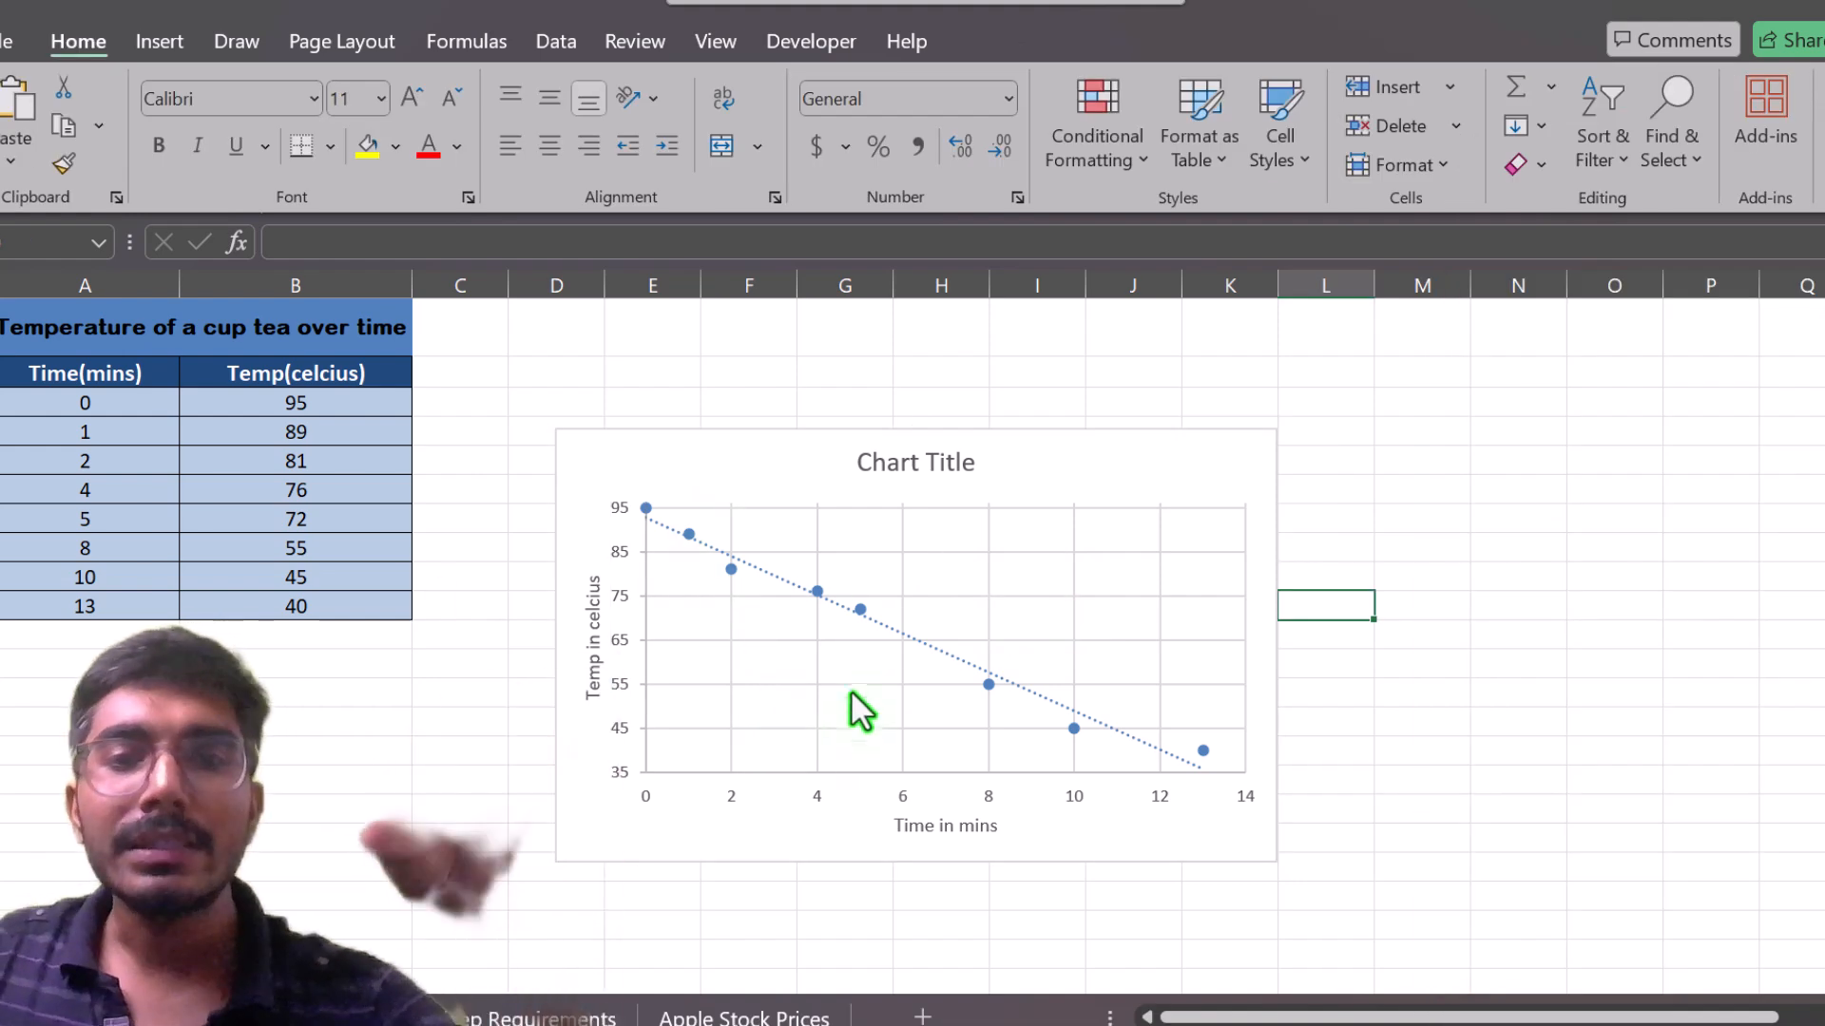
Replace the chart title's text with "Temp of a cup of tea over time".
double_click(889, 465)
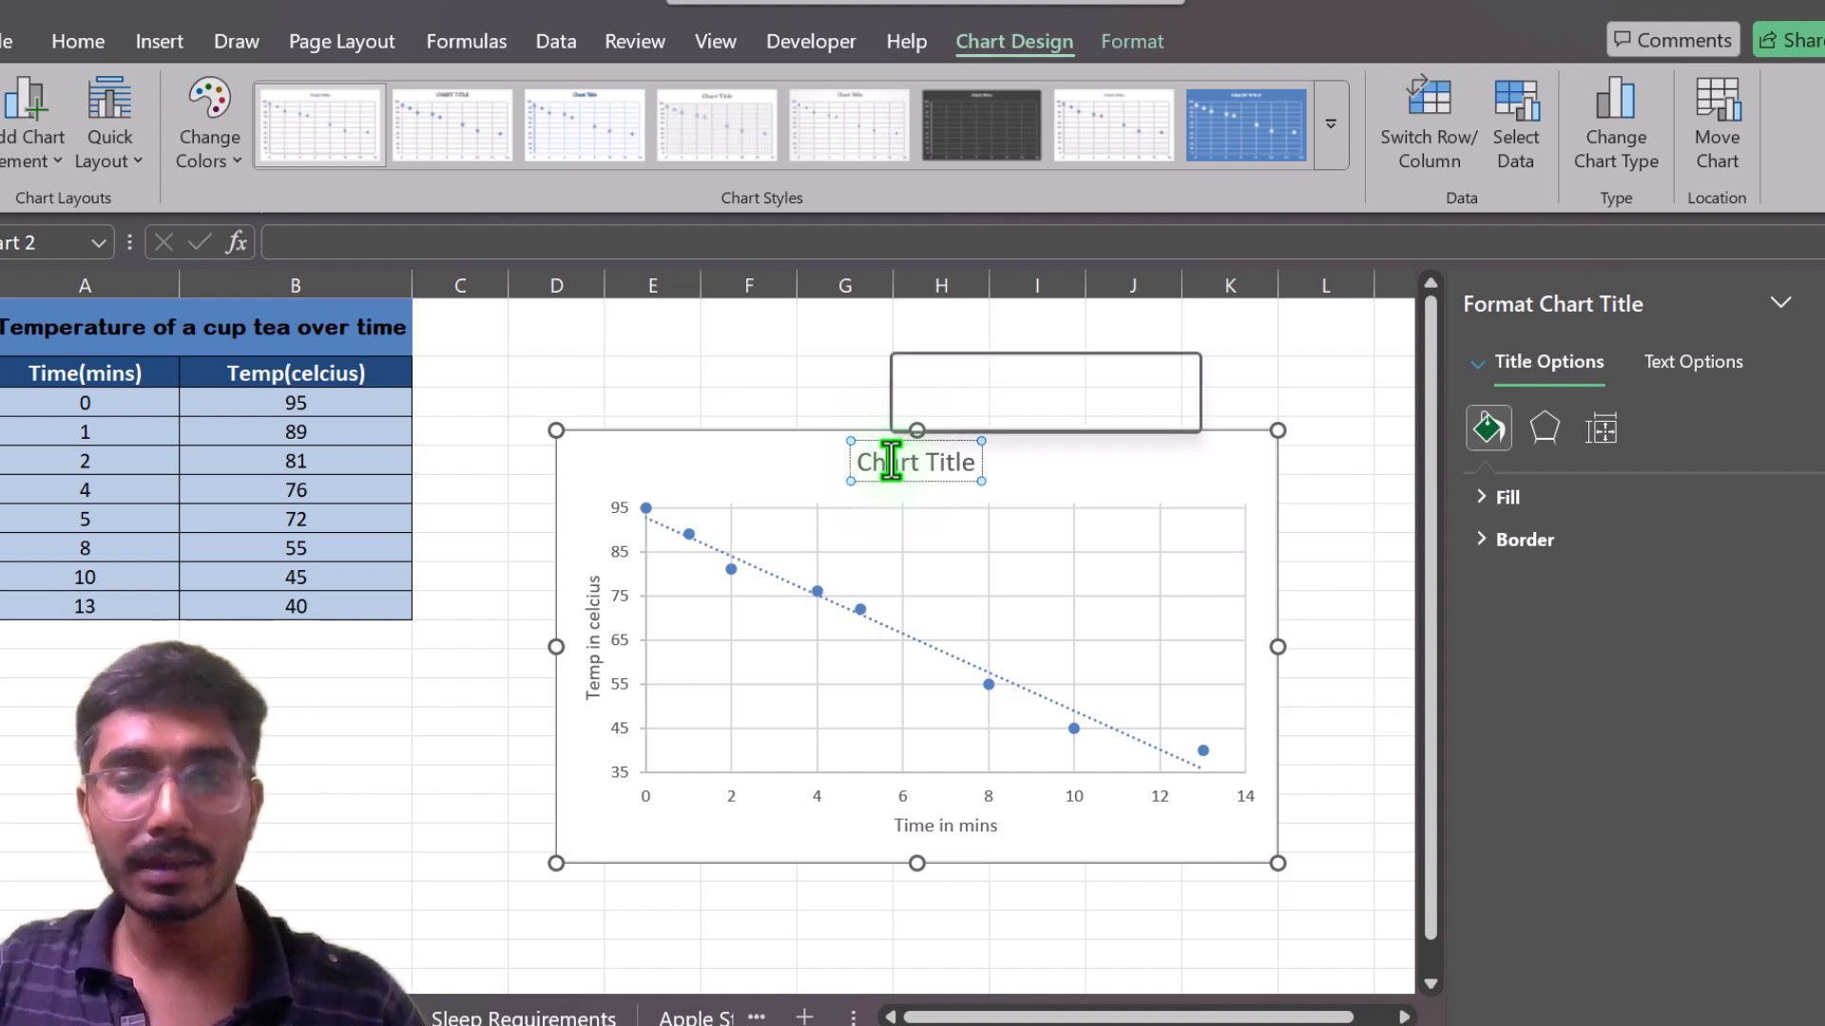
double_click(890, 463)
type("Temp of a cup of tea")
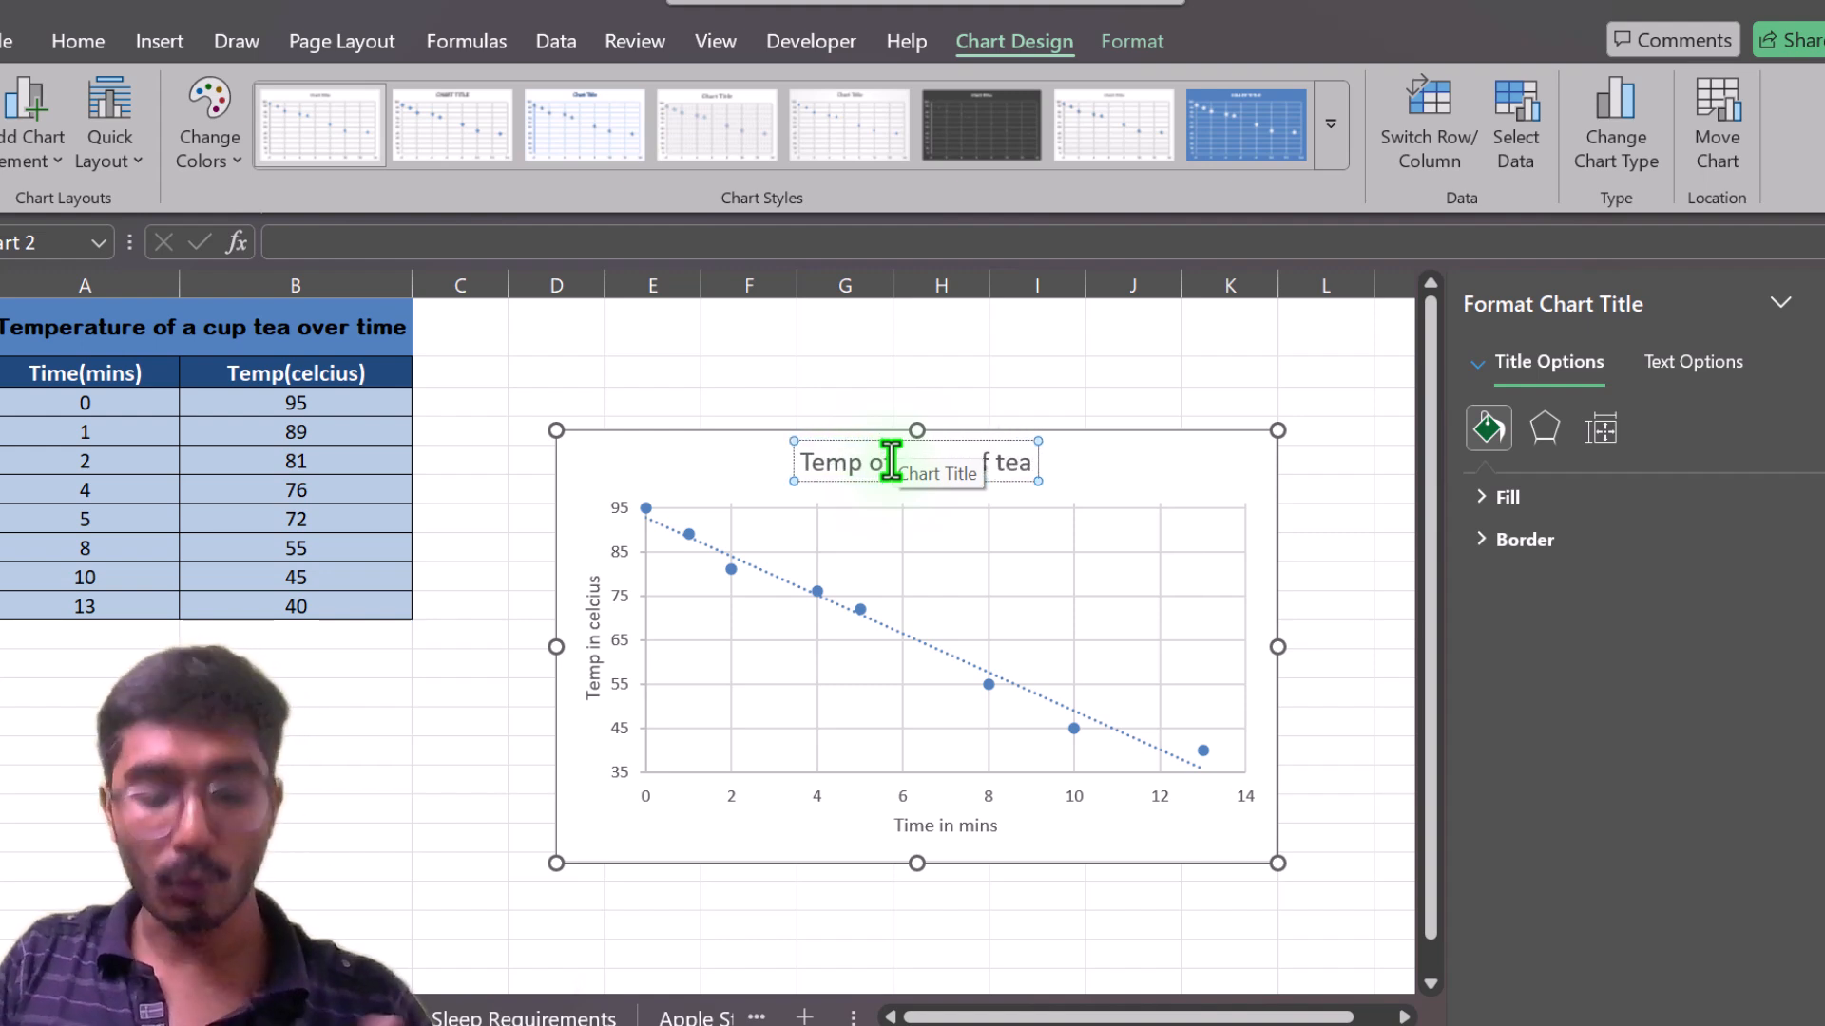
type("me")
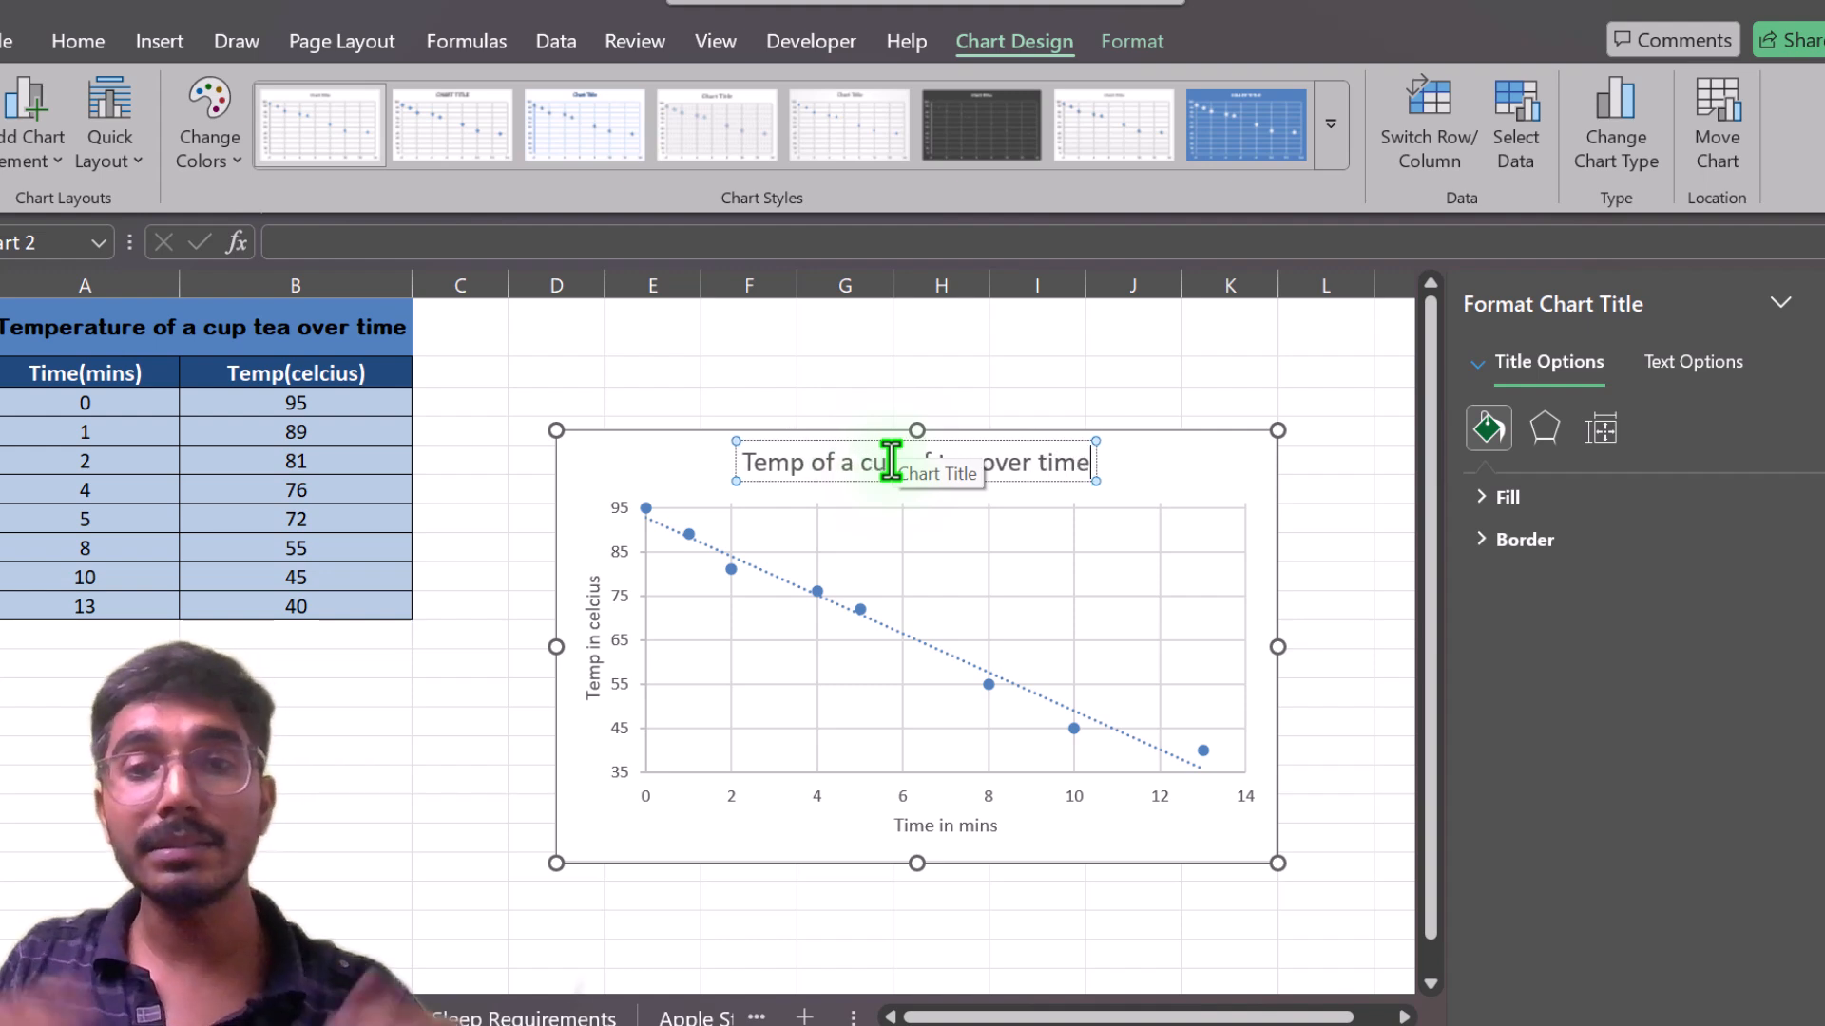
left_click(639, 442)
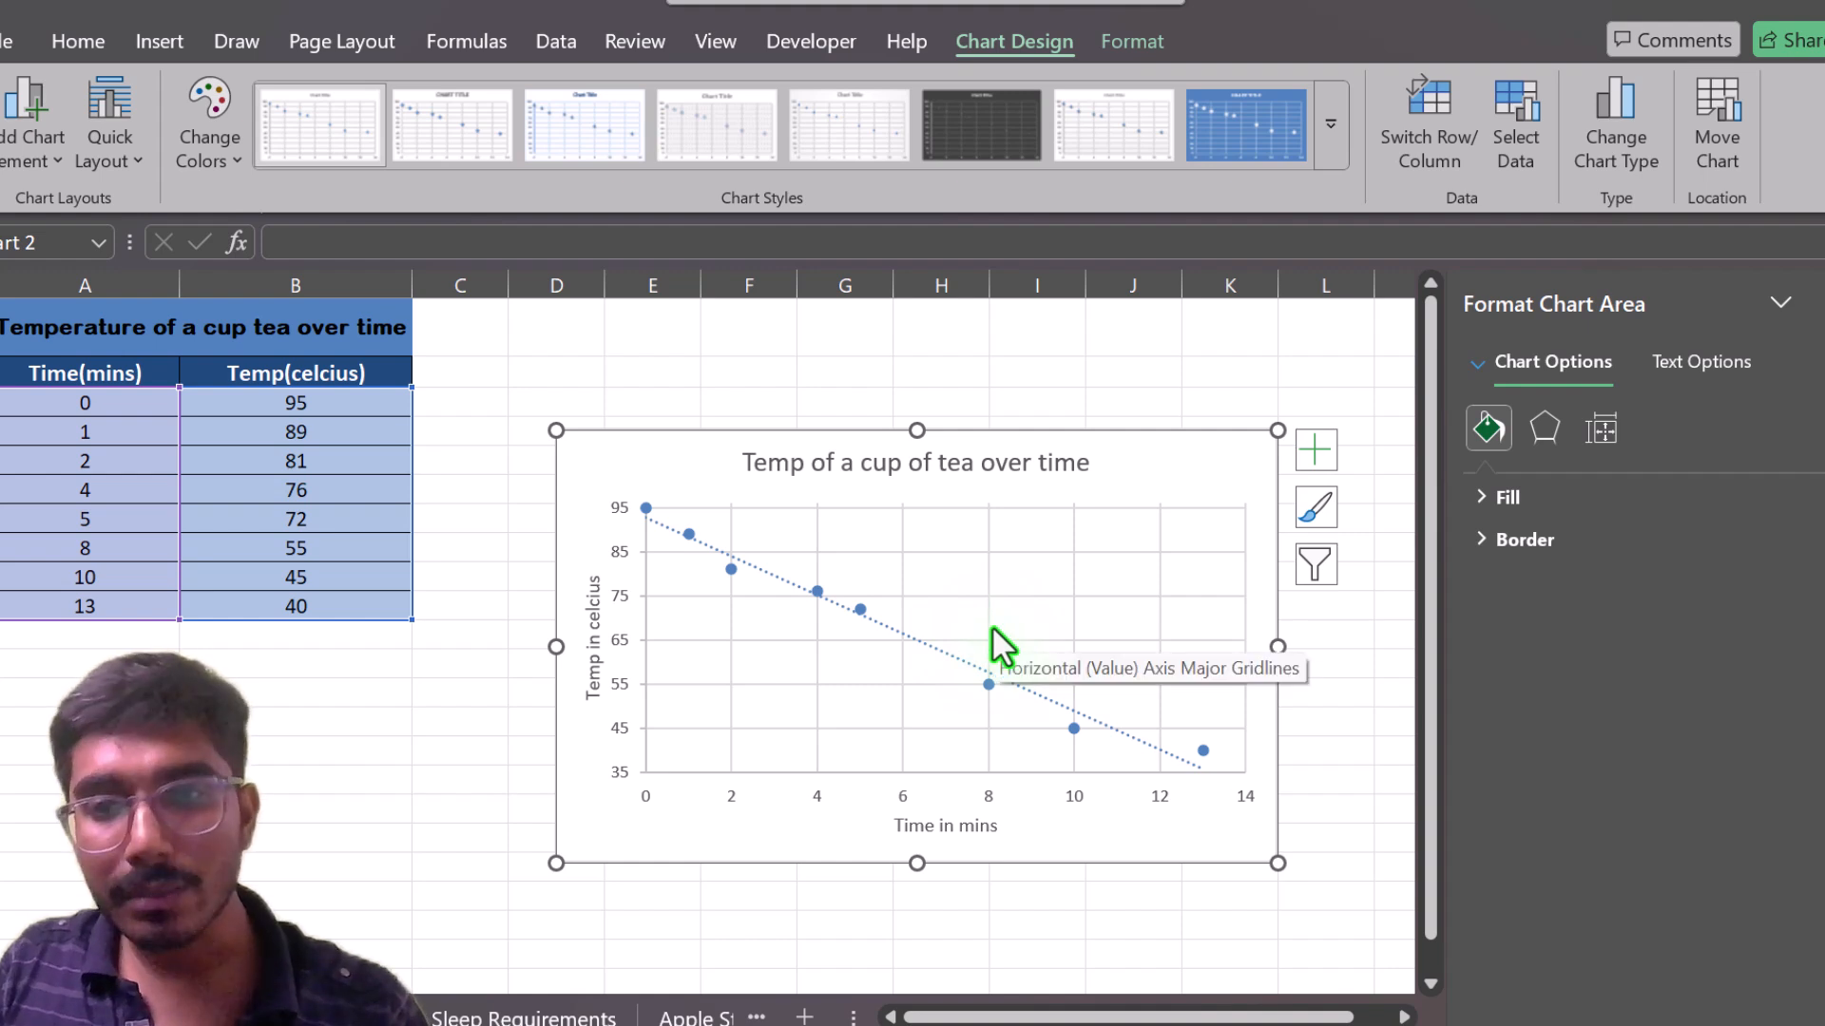
Add data labels above the data points of the tea temperature chart.
left_click(1314, 455)
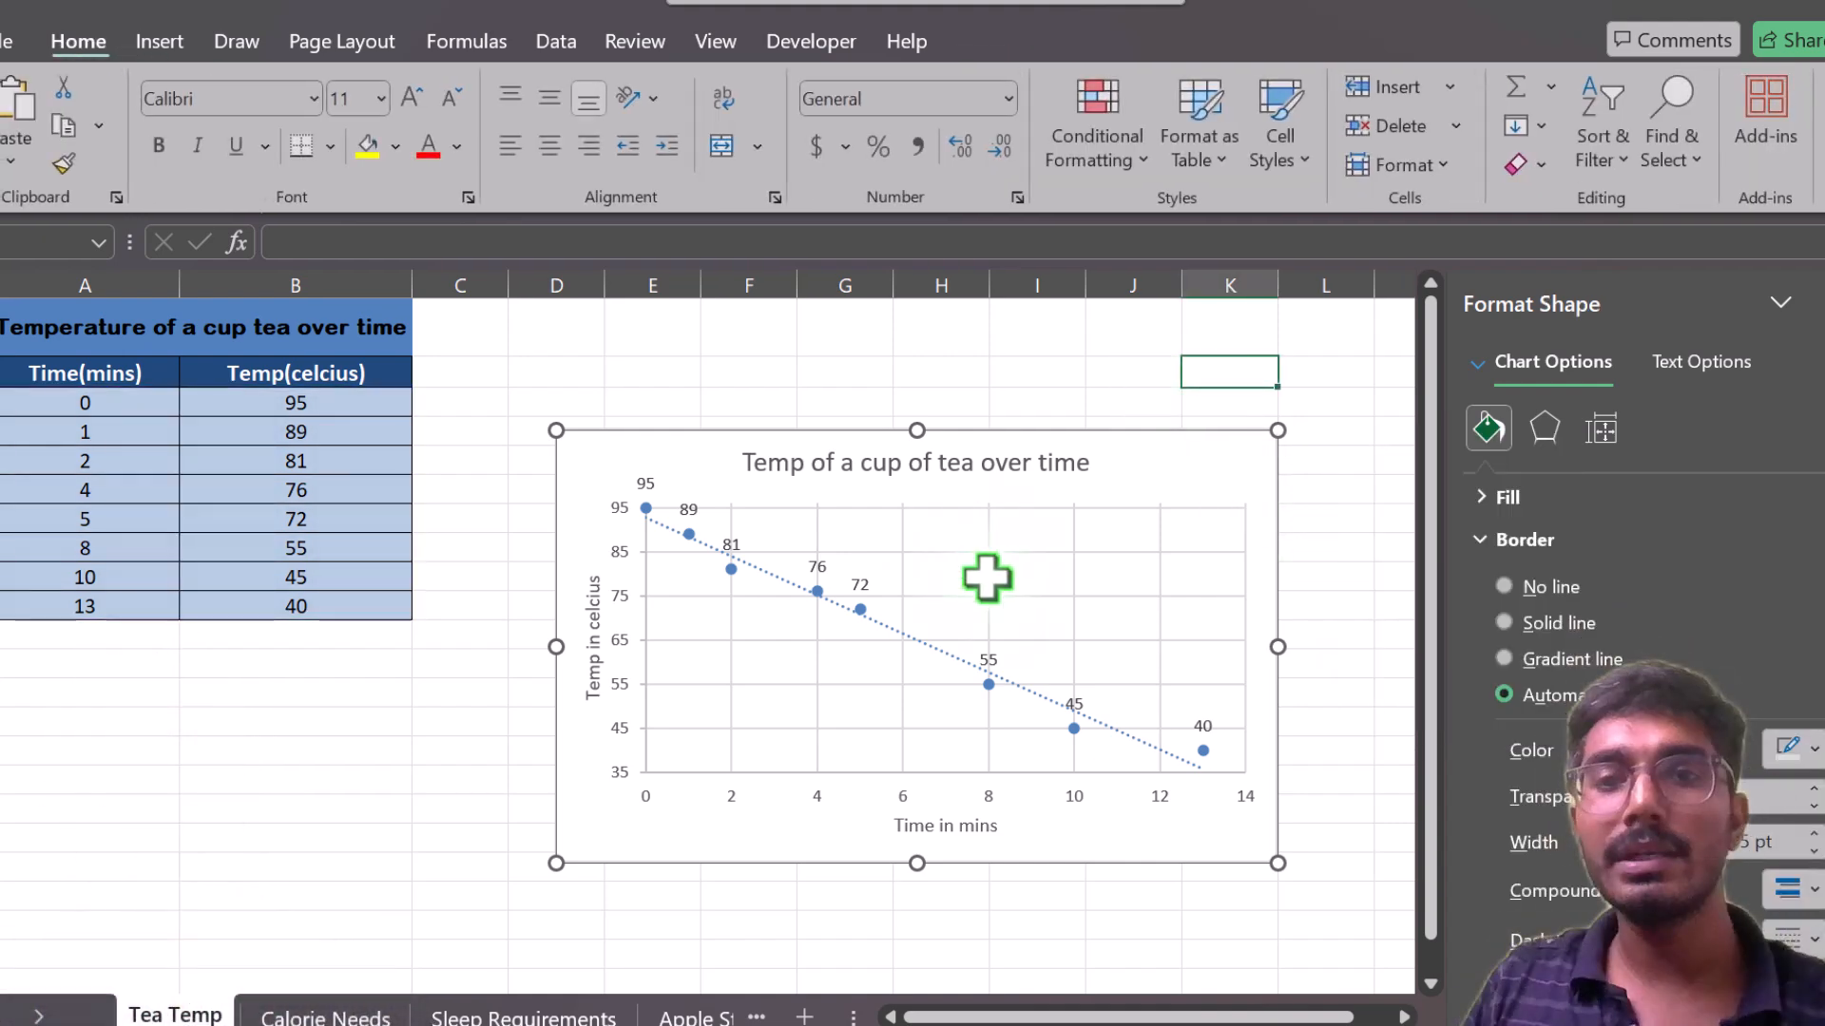
left_click(986, 577)
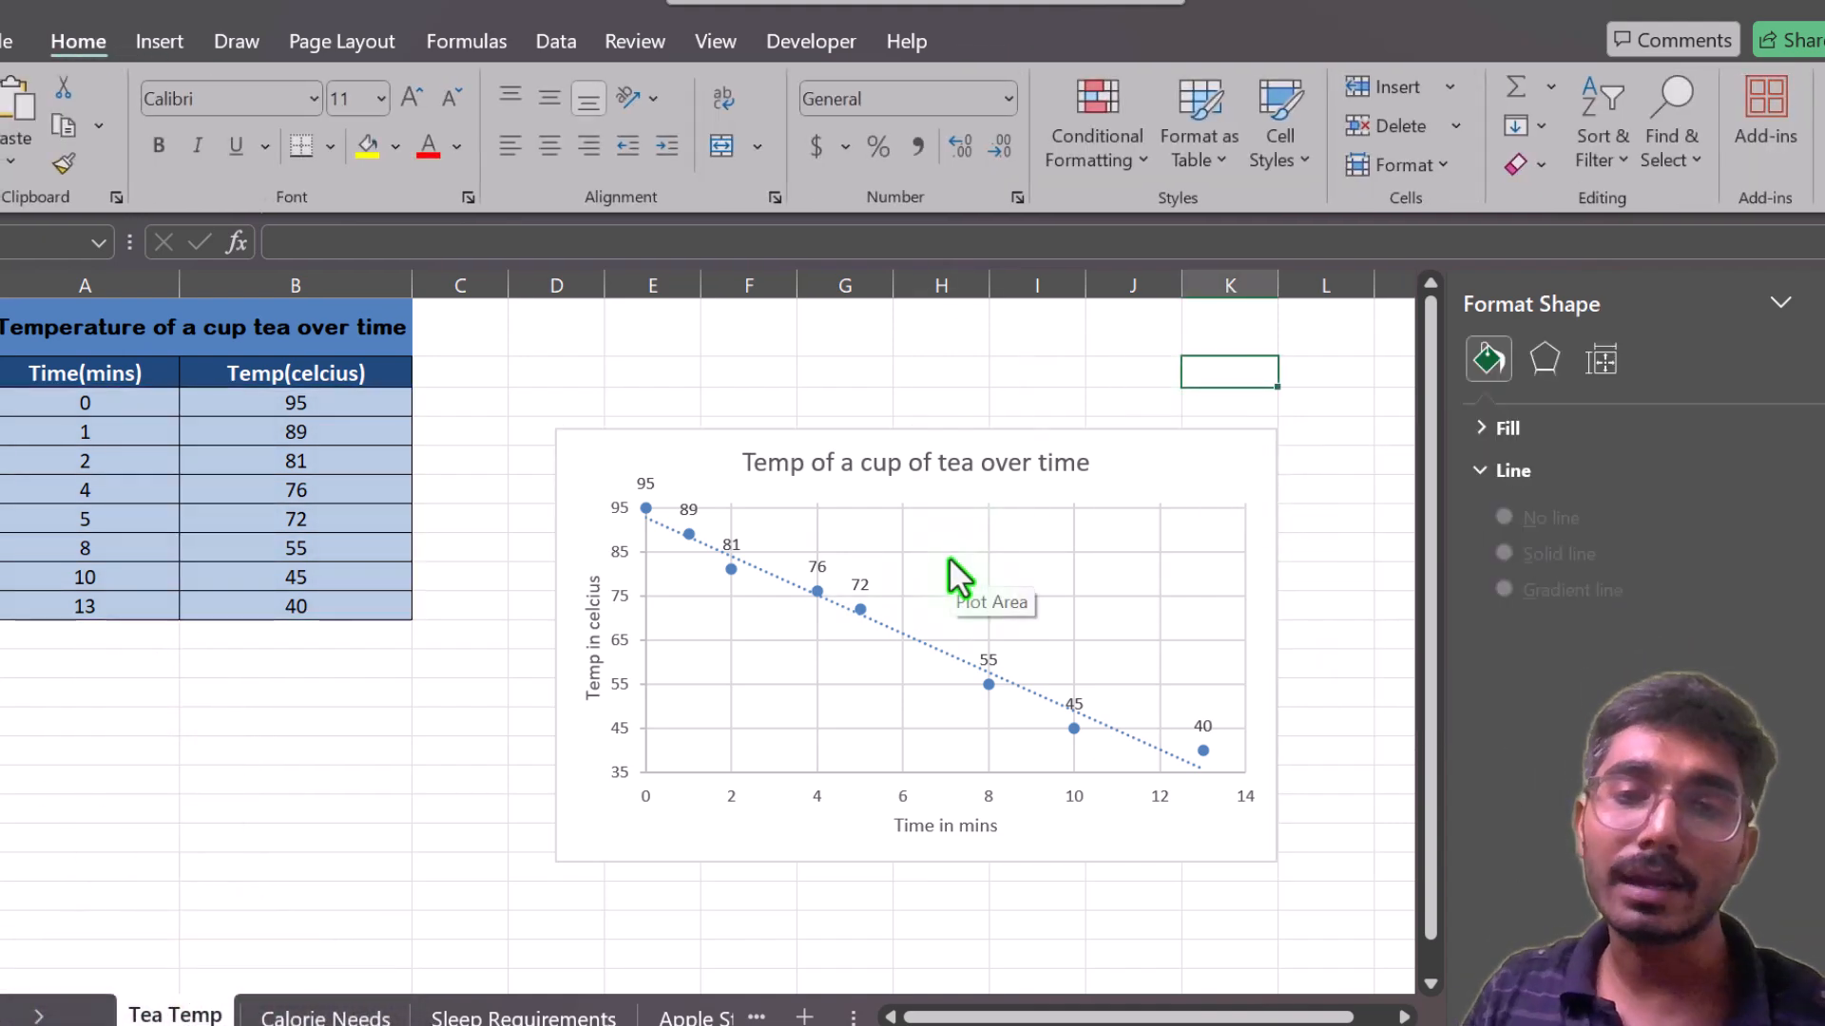
Insert a Scatter chart from the Age Range and Calorie Needs table, headers included, on the Calorie Needs sheet.
left_click(302, 1015)
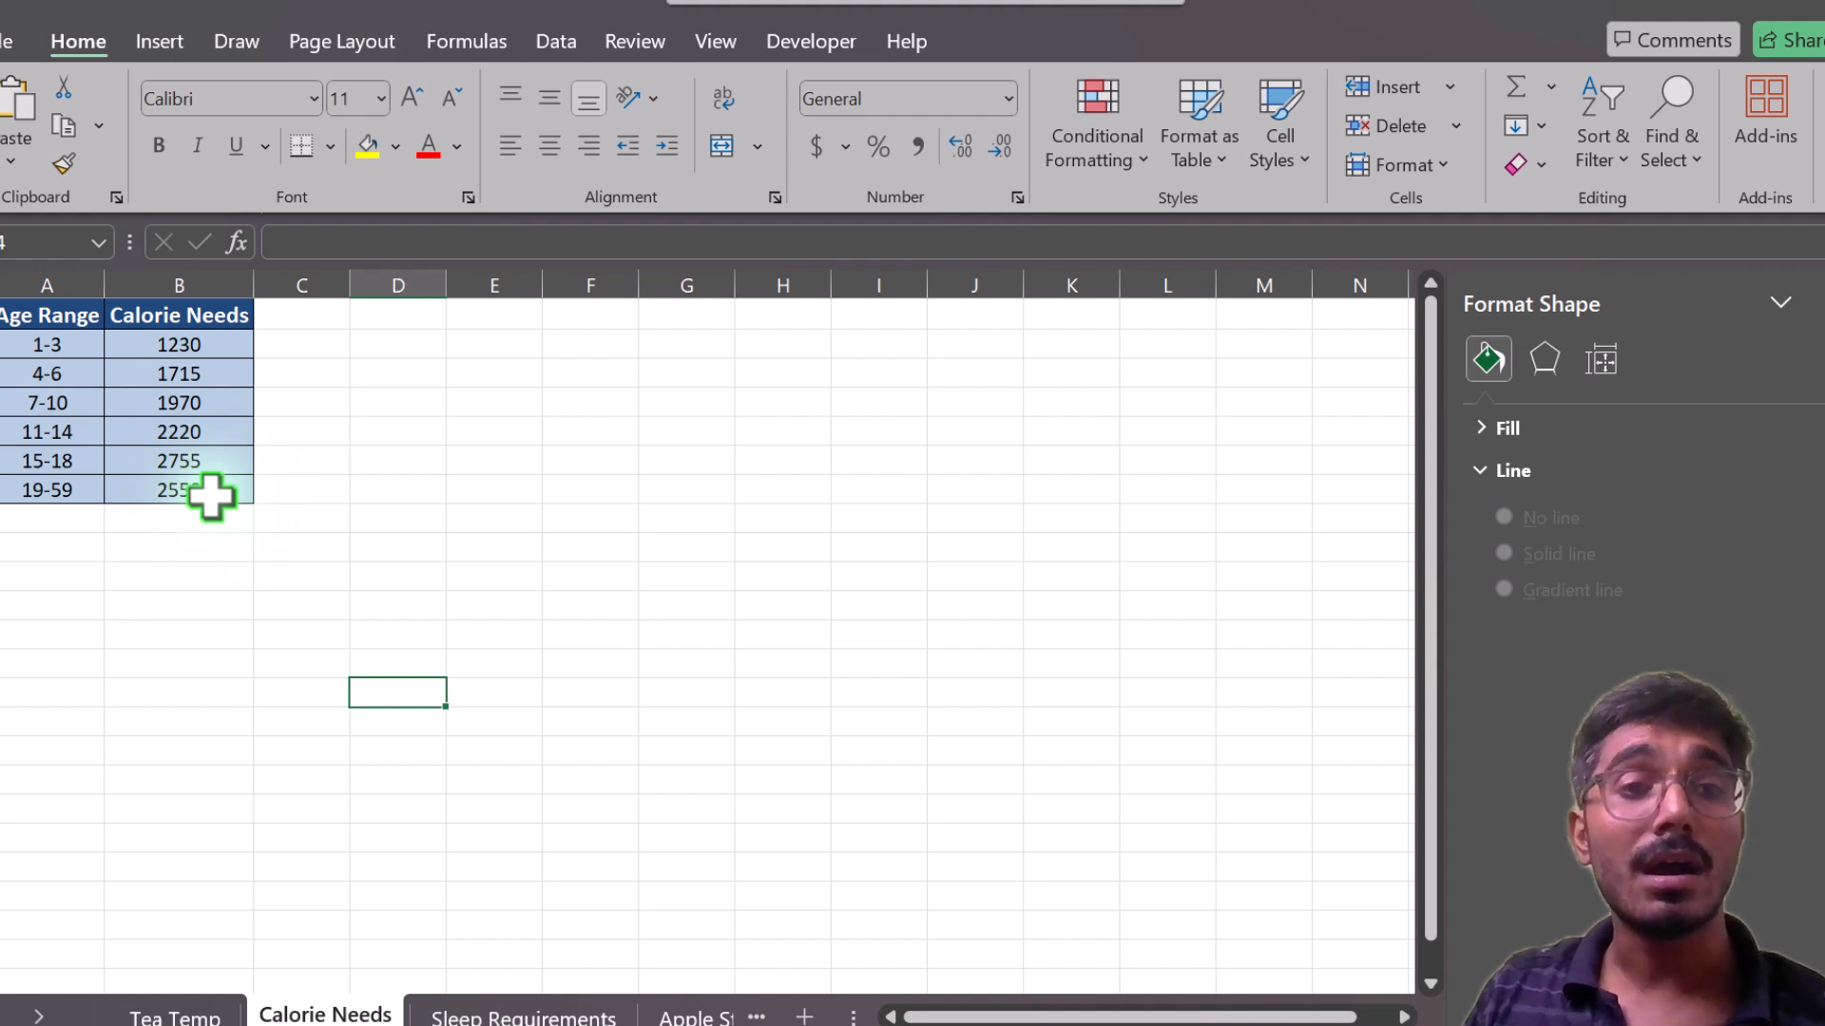
left_click(42, 323)
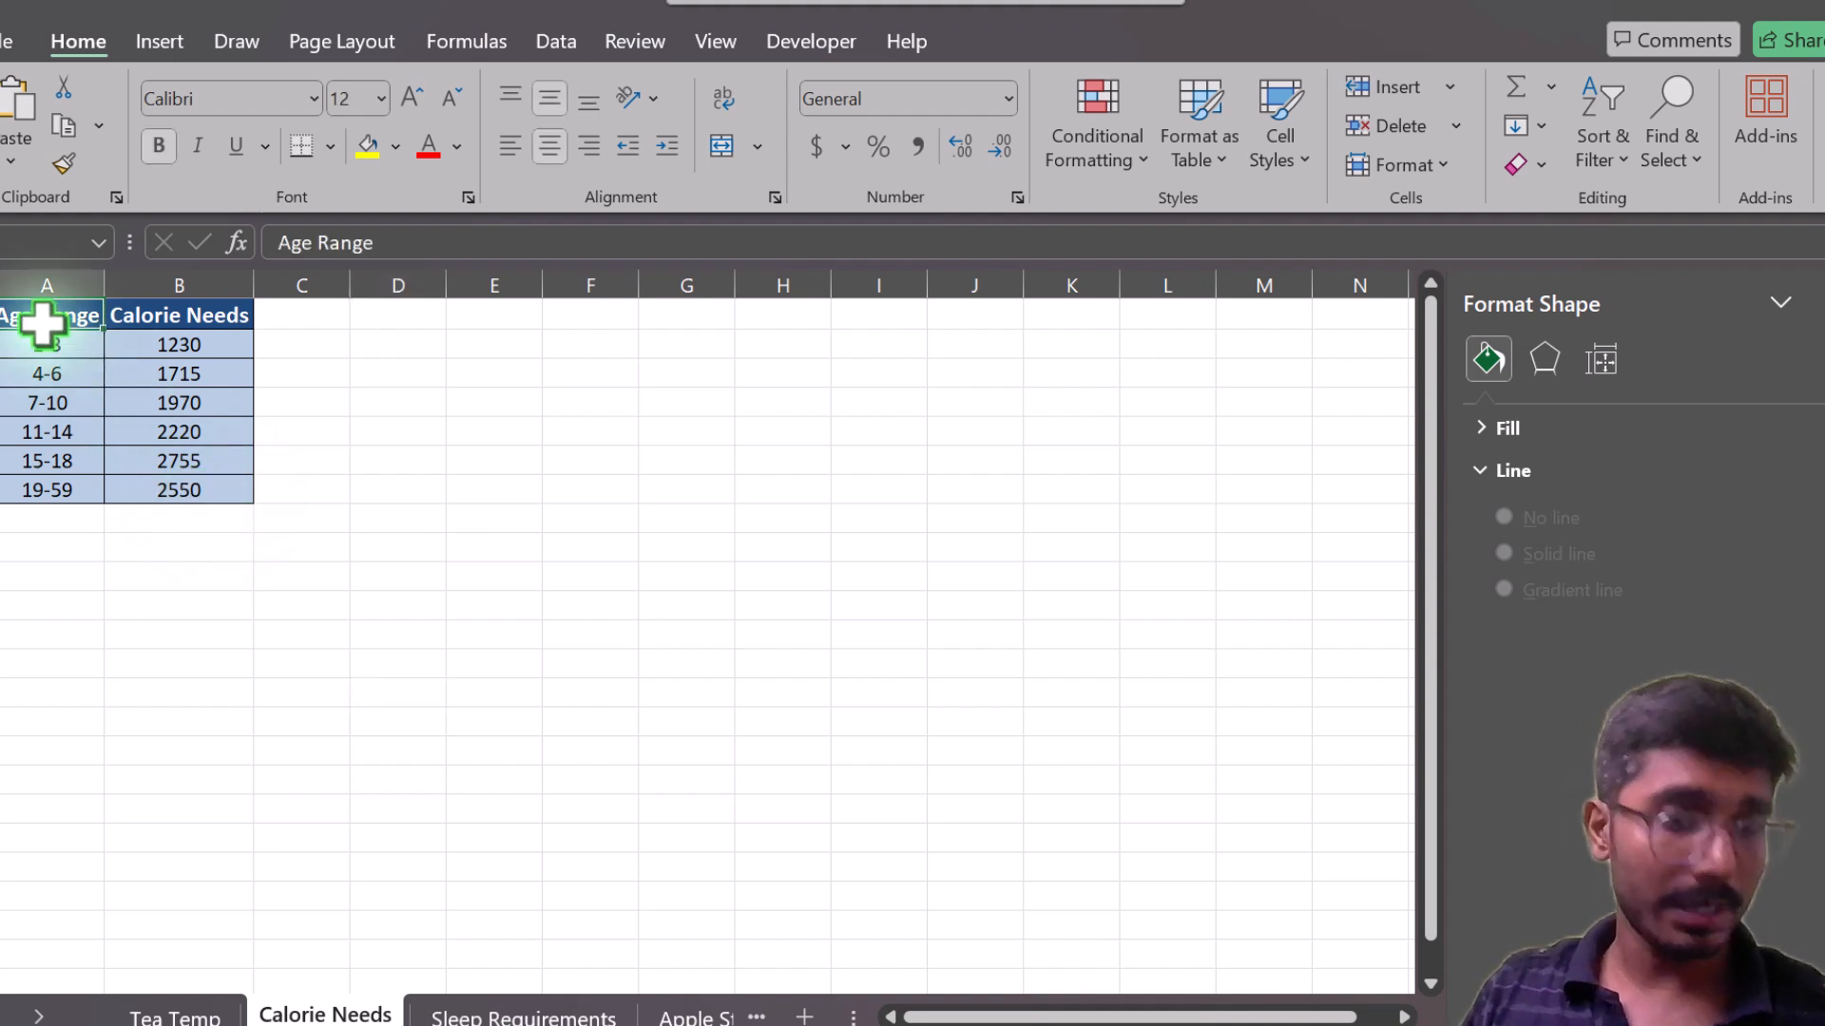
left_click(181, 494, "shift")
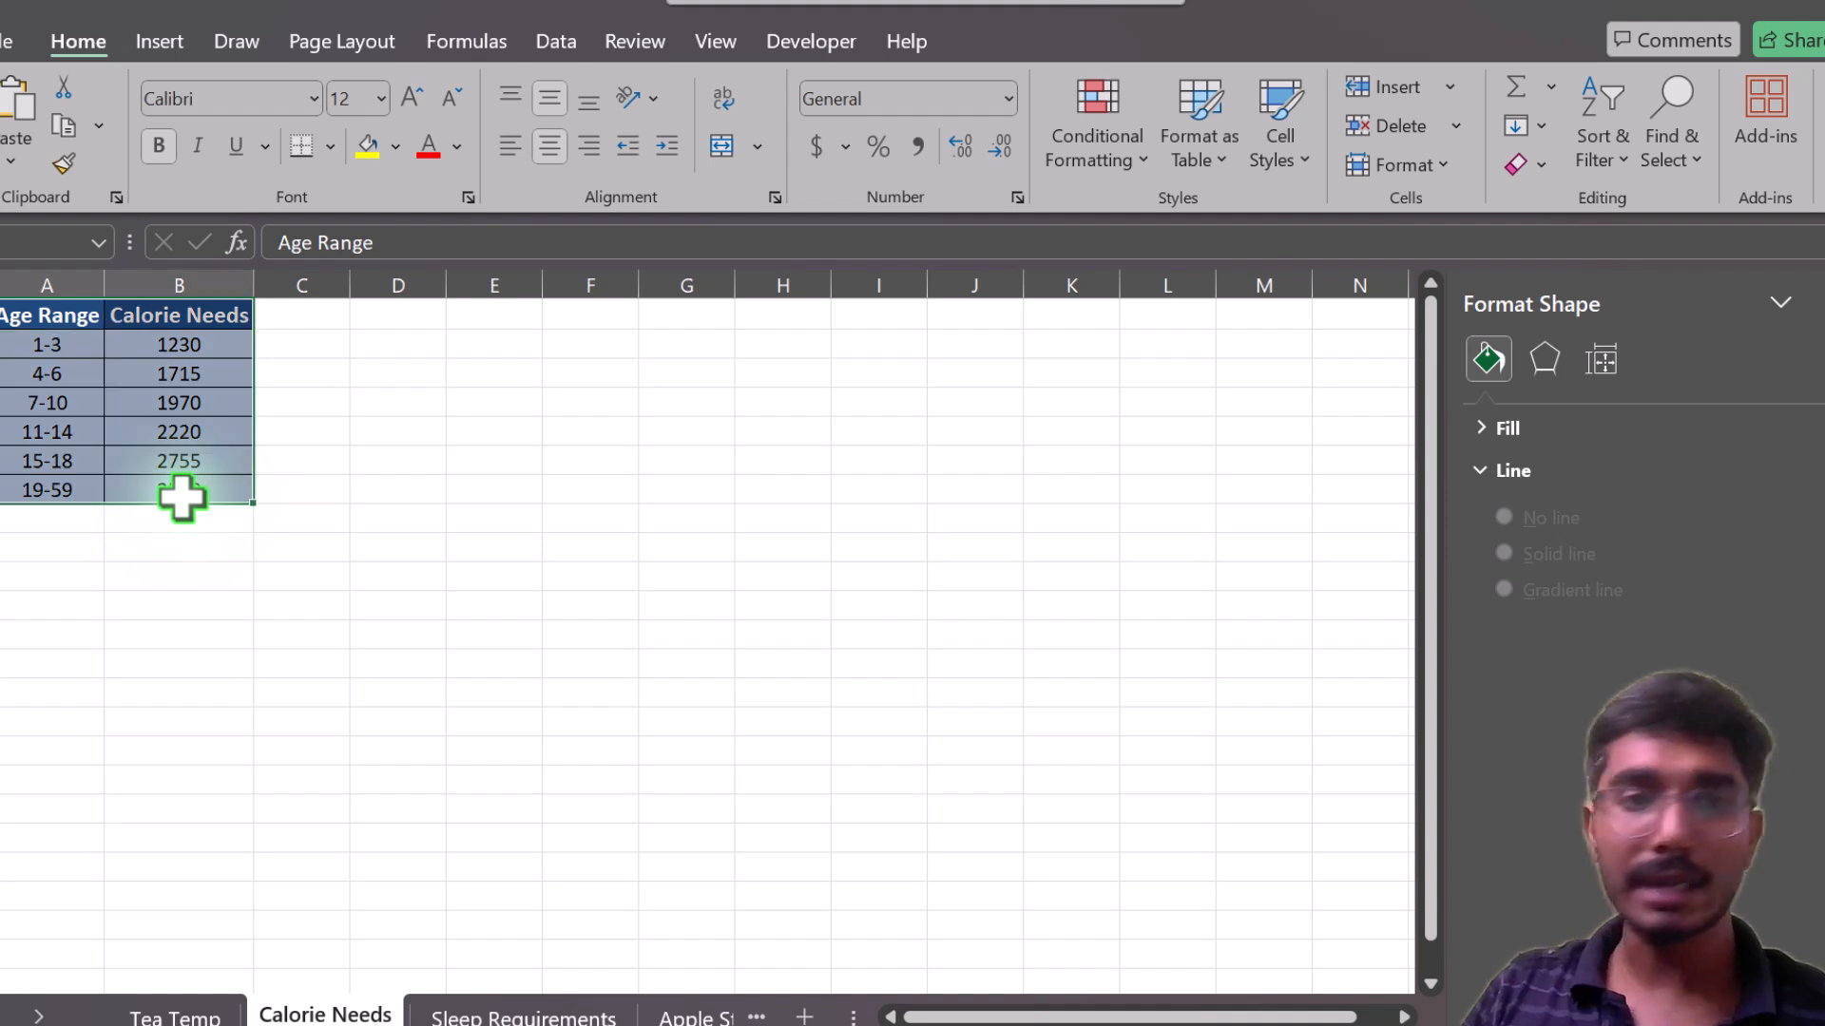
left_click(178, 38)
left_click(631, 169)
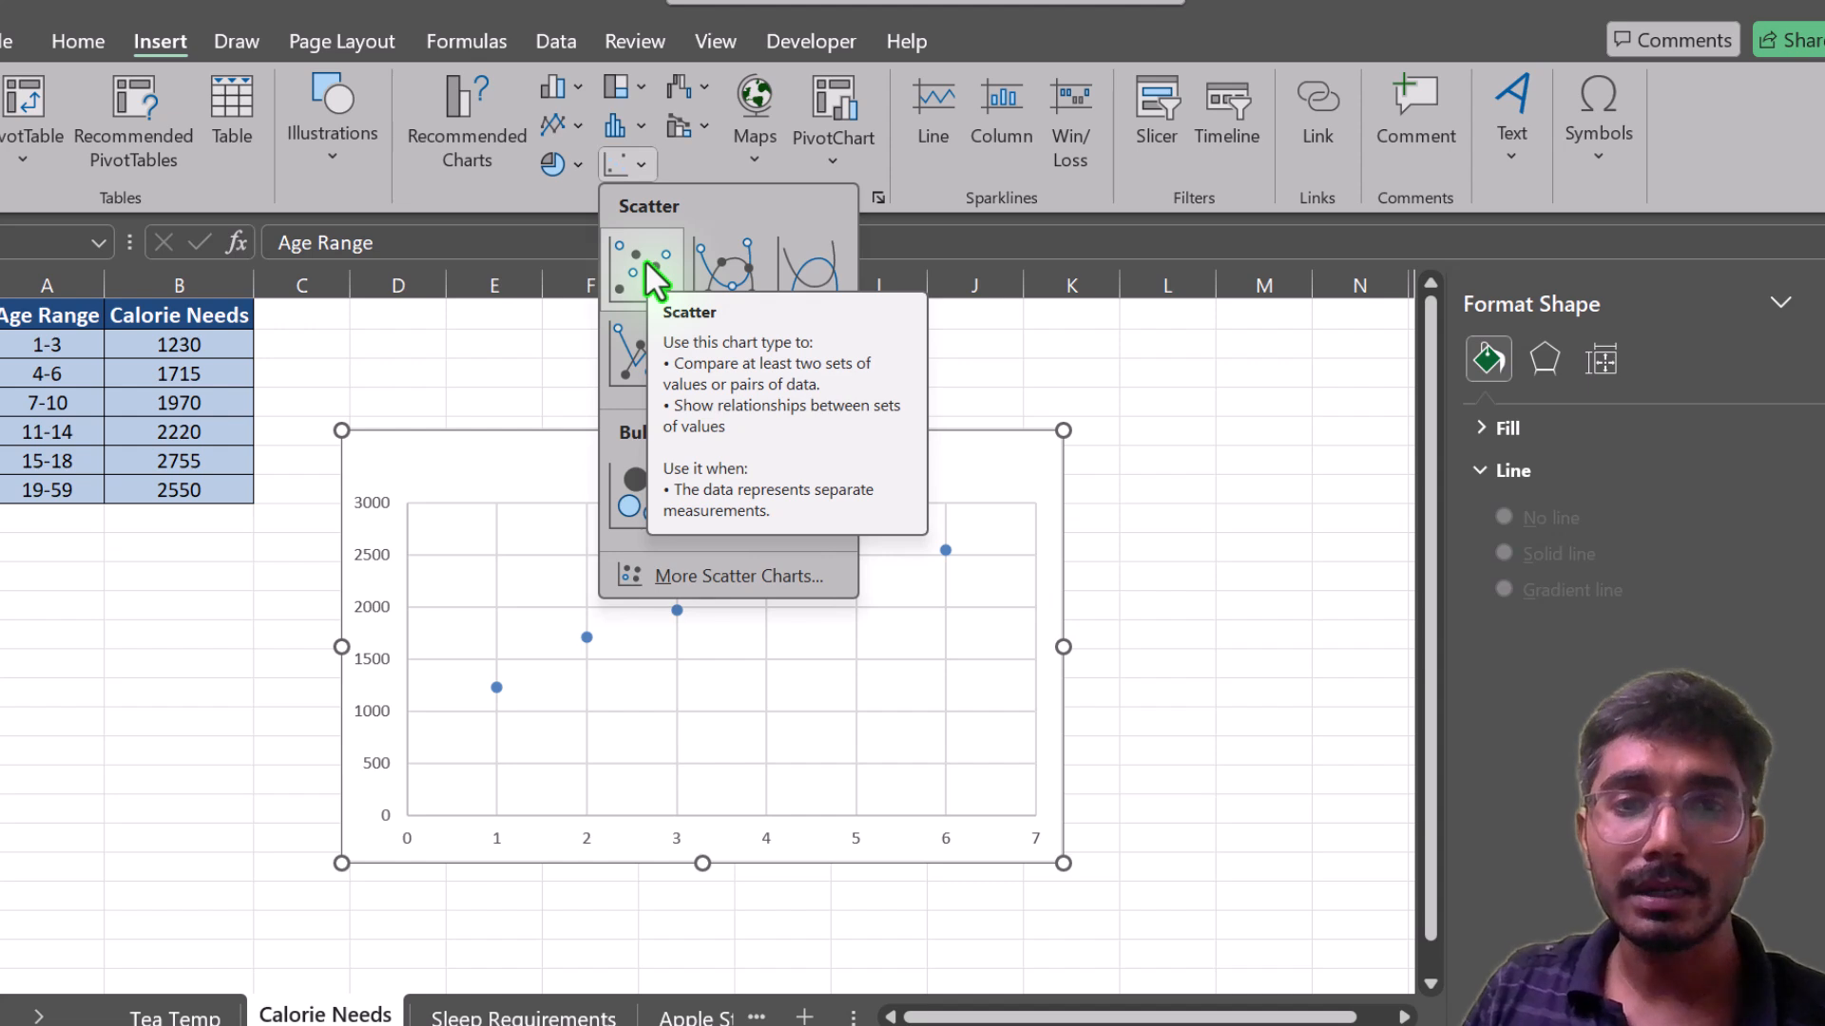
left_click(644, 260)
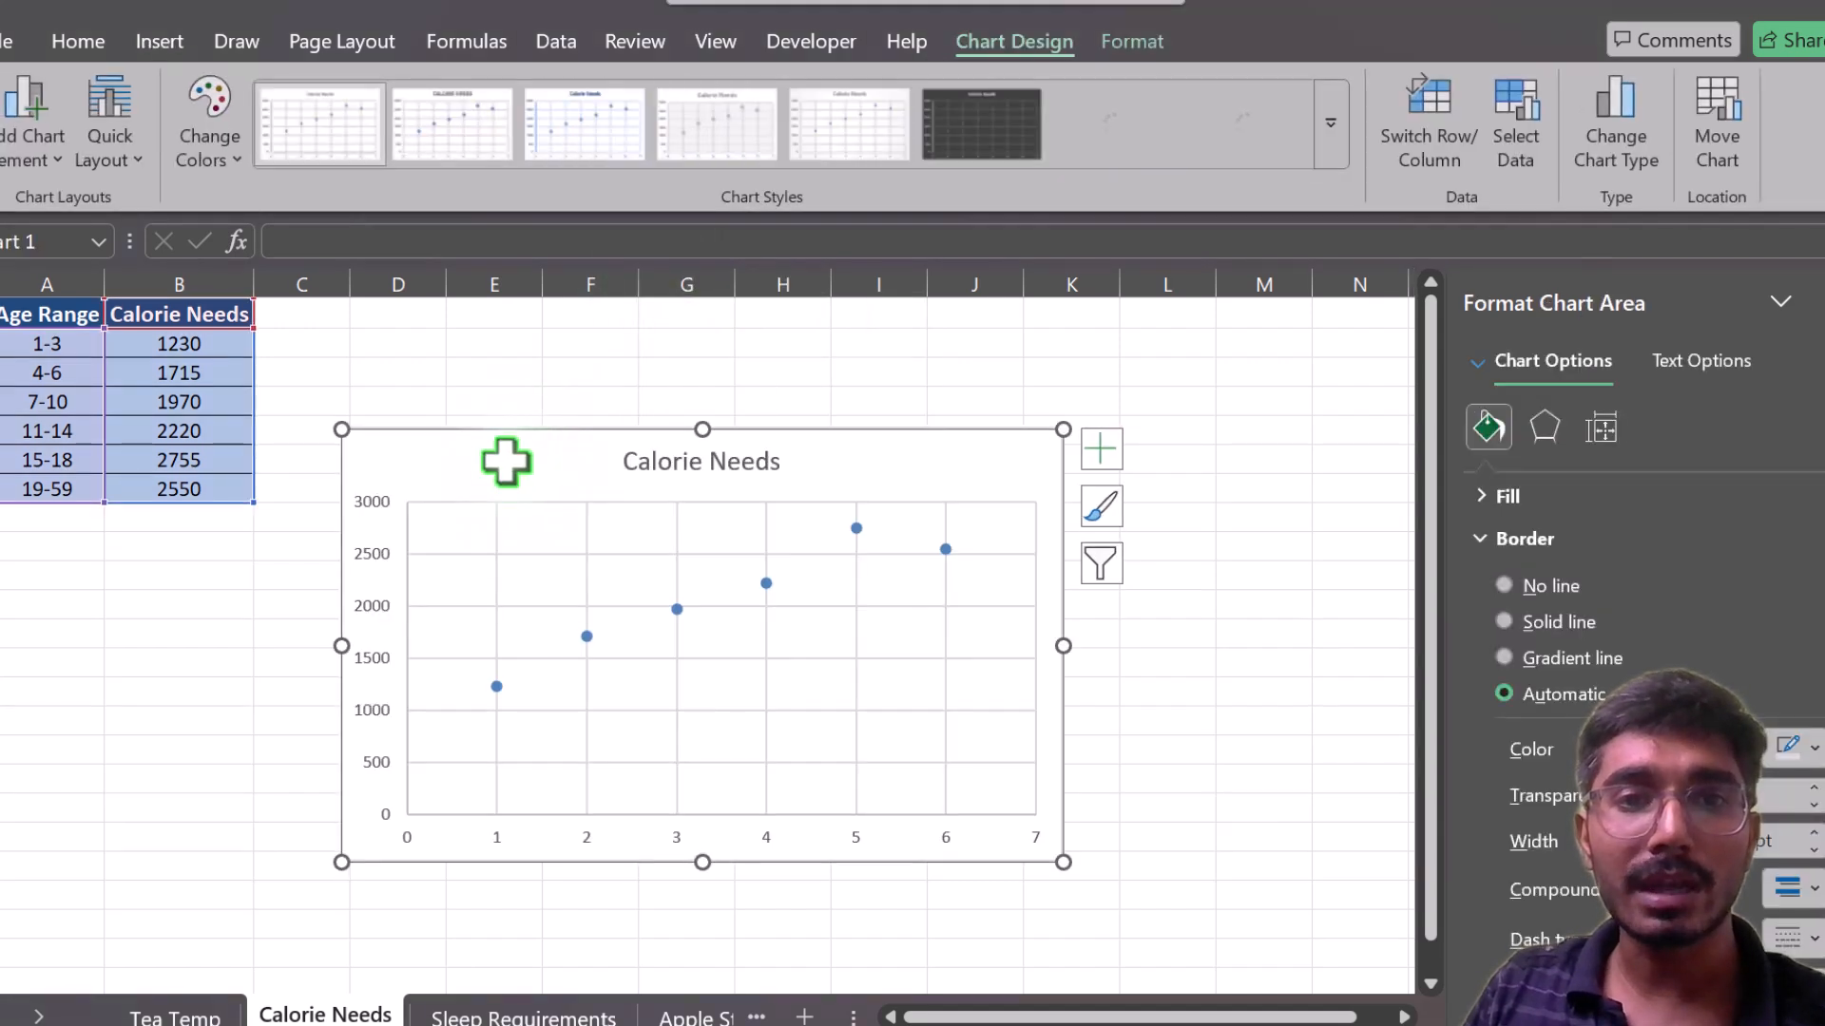
Preview other scatter subtypes on the Calorie Needs chart, keep plain Scatter, and place the chart beside its table.
mouse_move(505, 460)
left_mouse_down()
mouse_move(424, 590)
mouse_move(322, 628)
mouse_move(134, 530)
mouse_move(187, 541)
mouse_move(185, 567)
left_mouse_up()
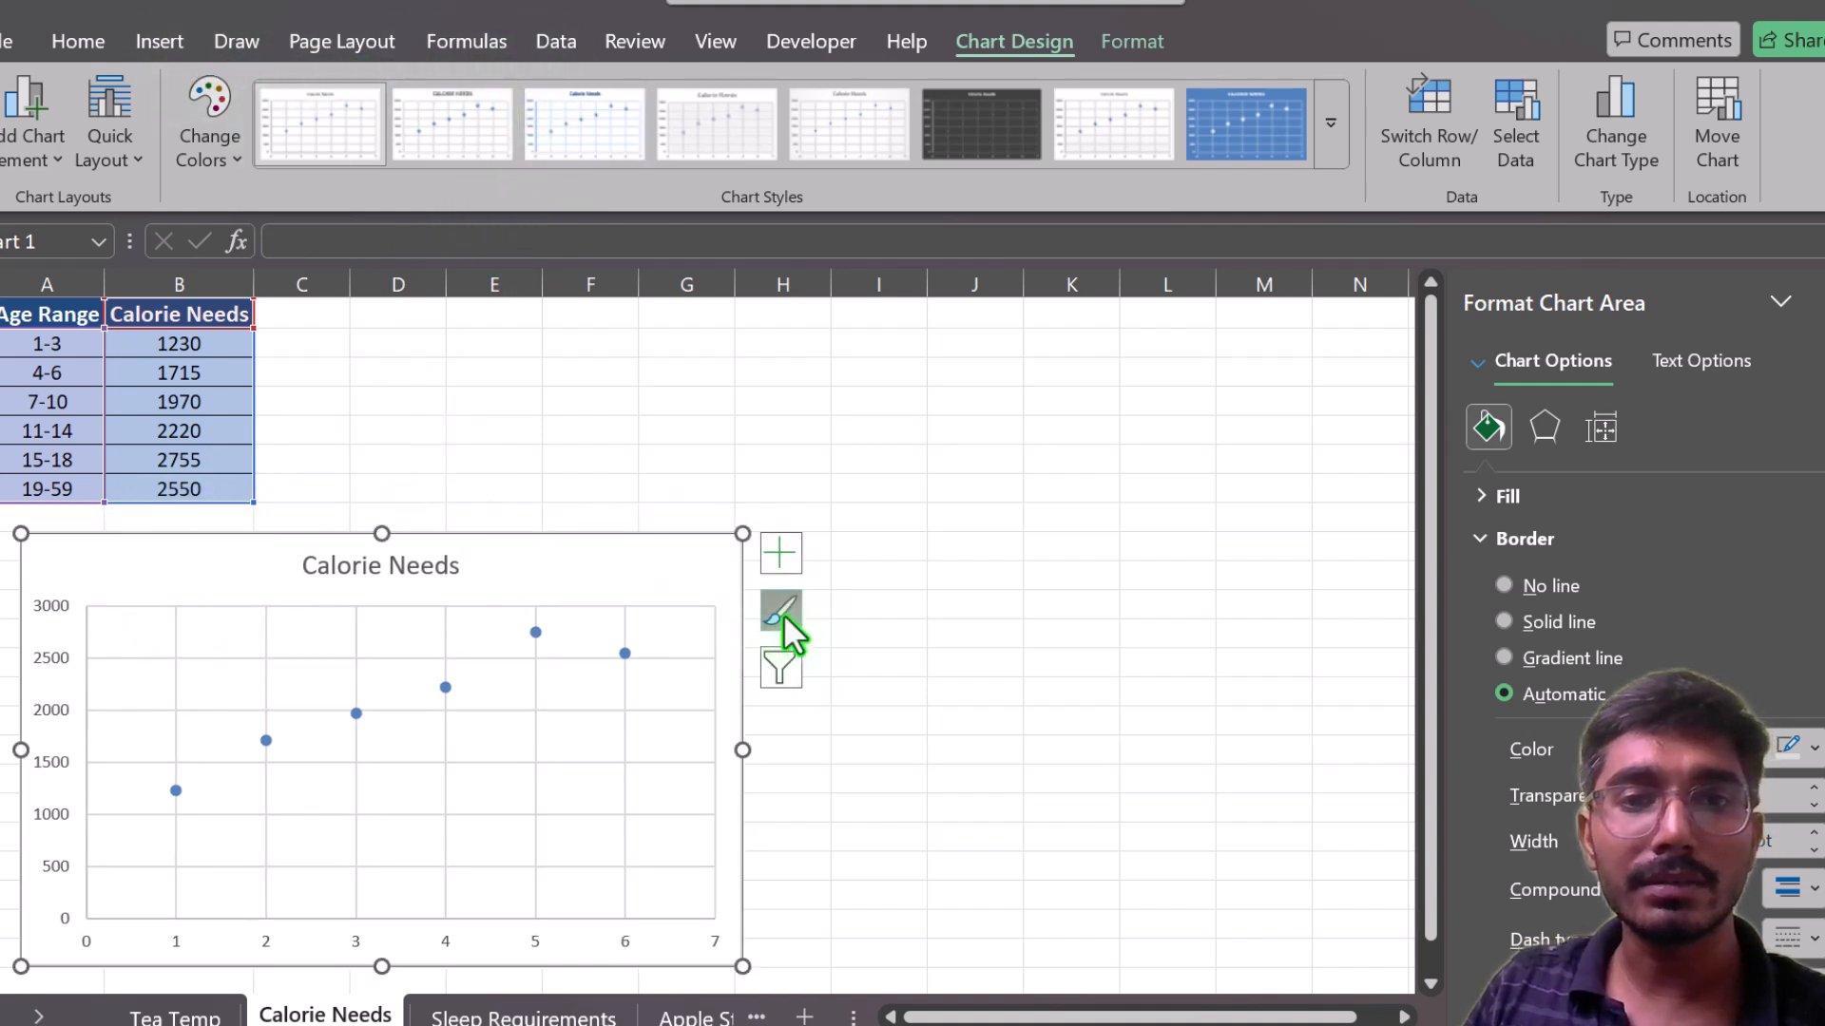
left_click(161, 38)
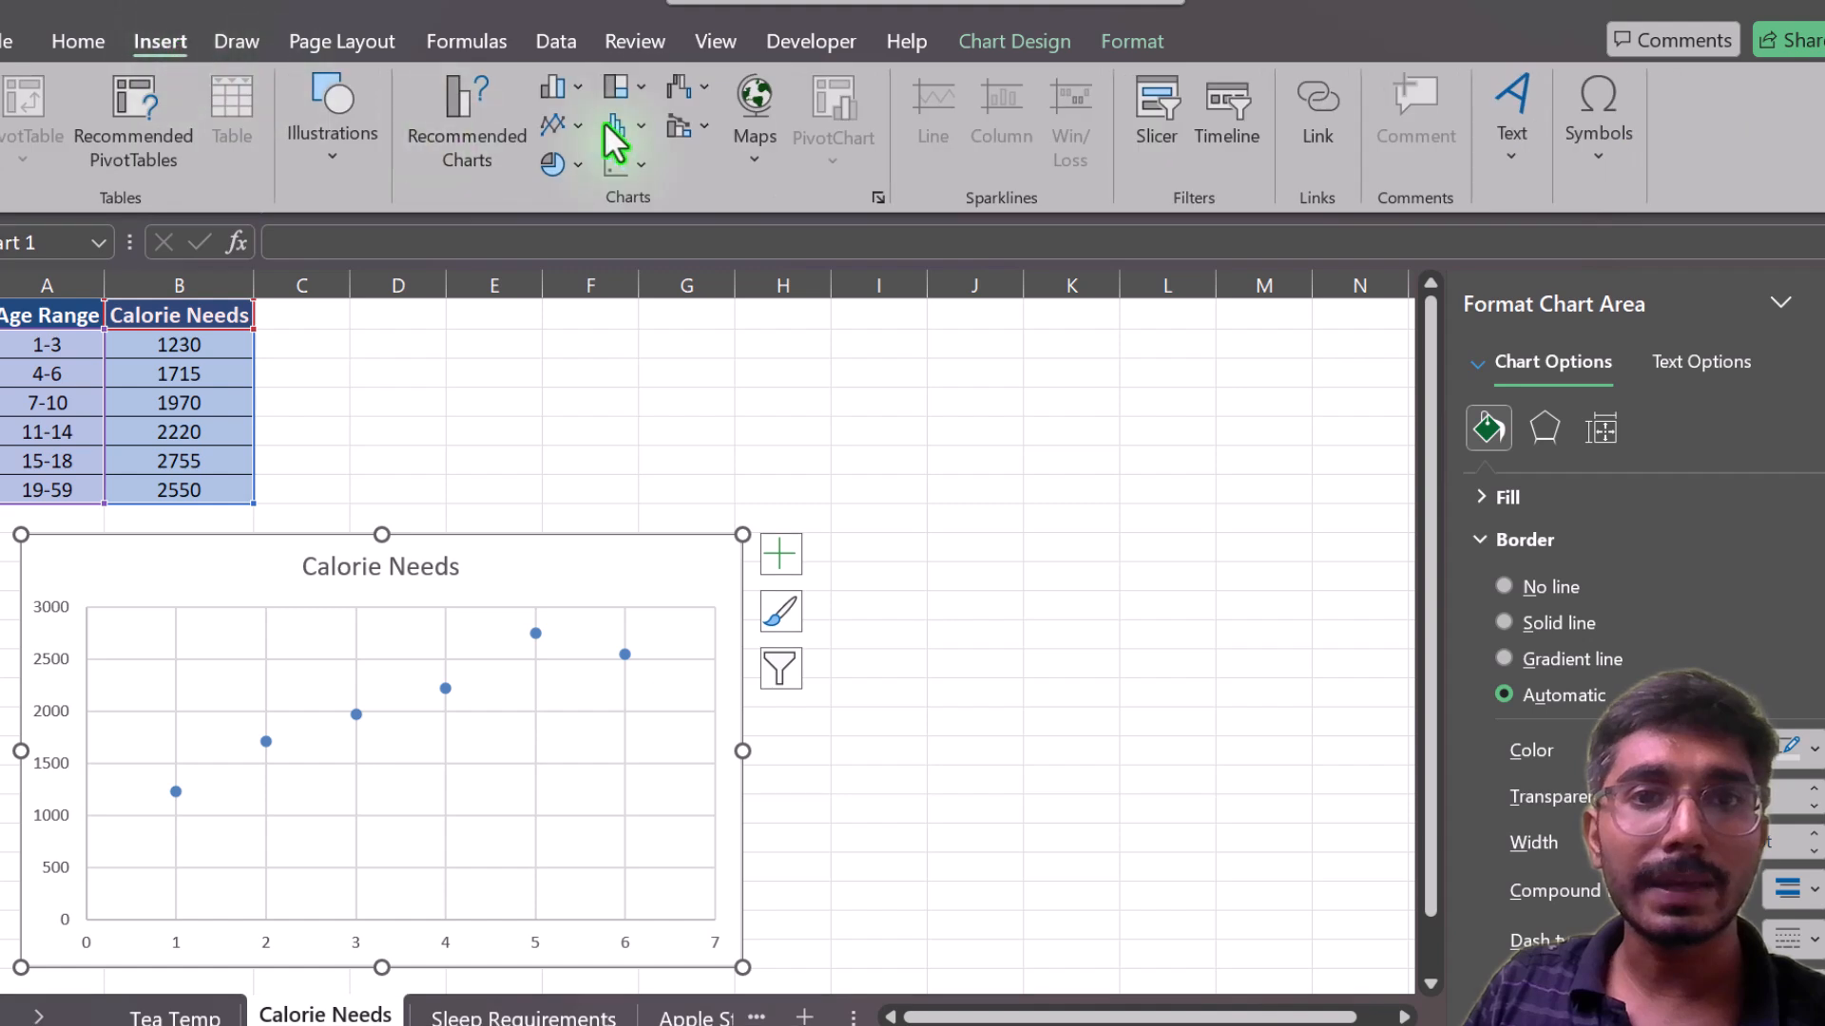
left_click(642, 167)
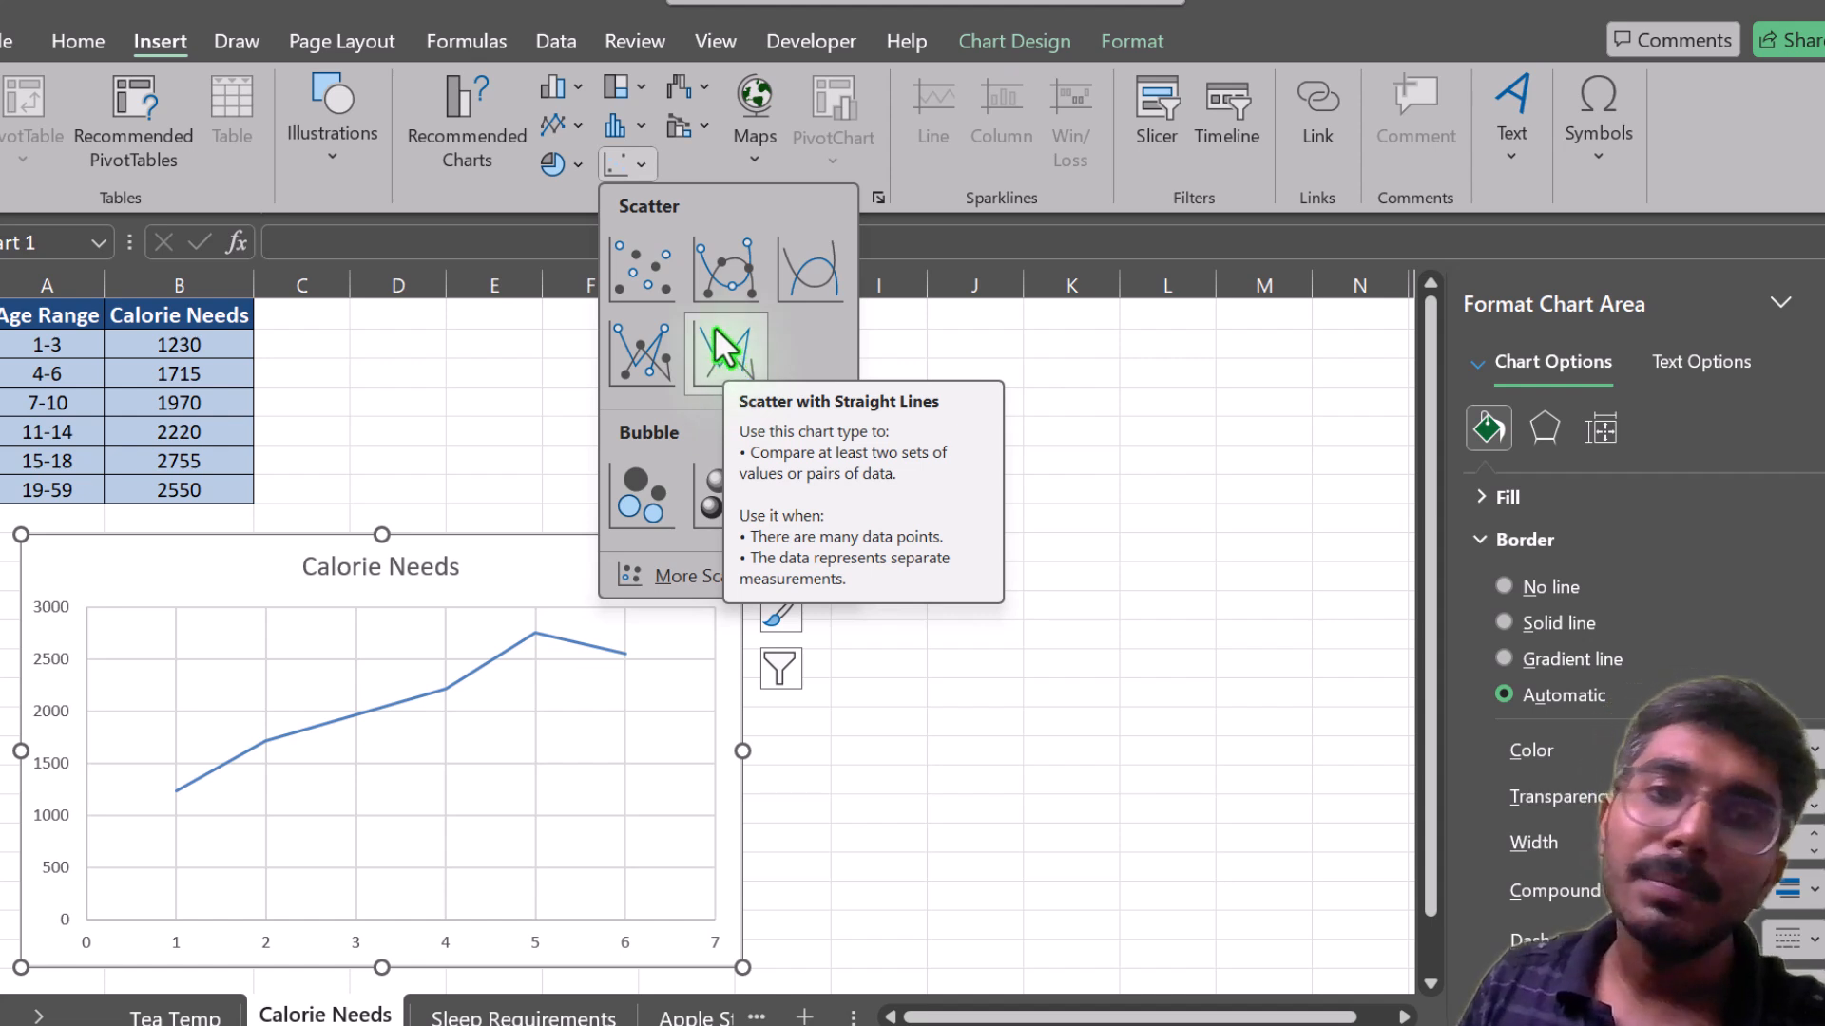
left_click(650, 247)
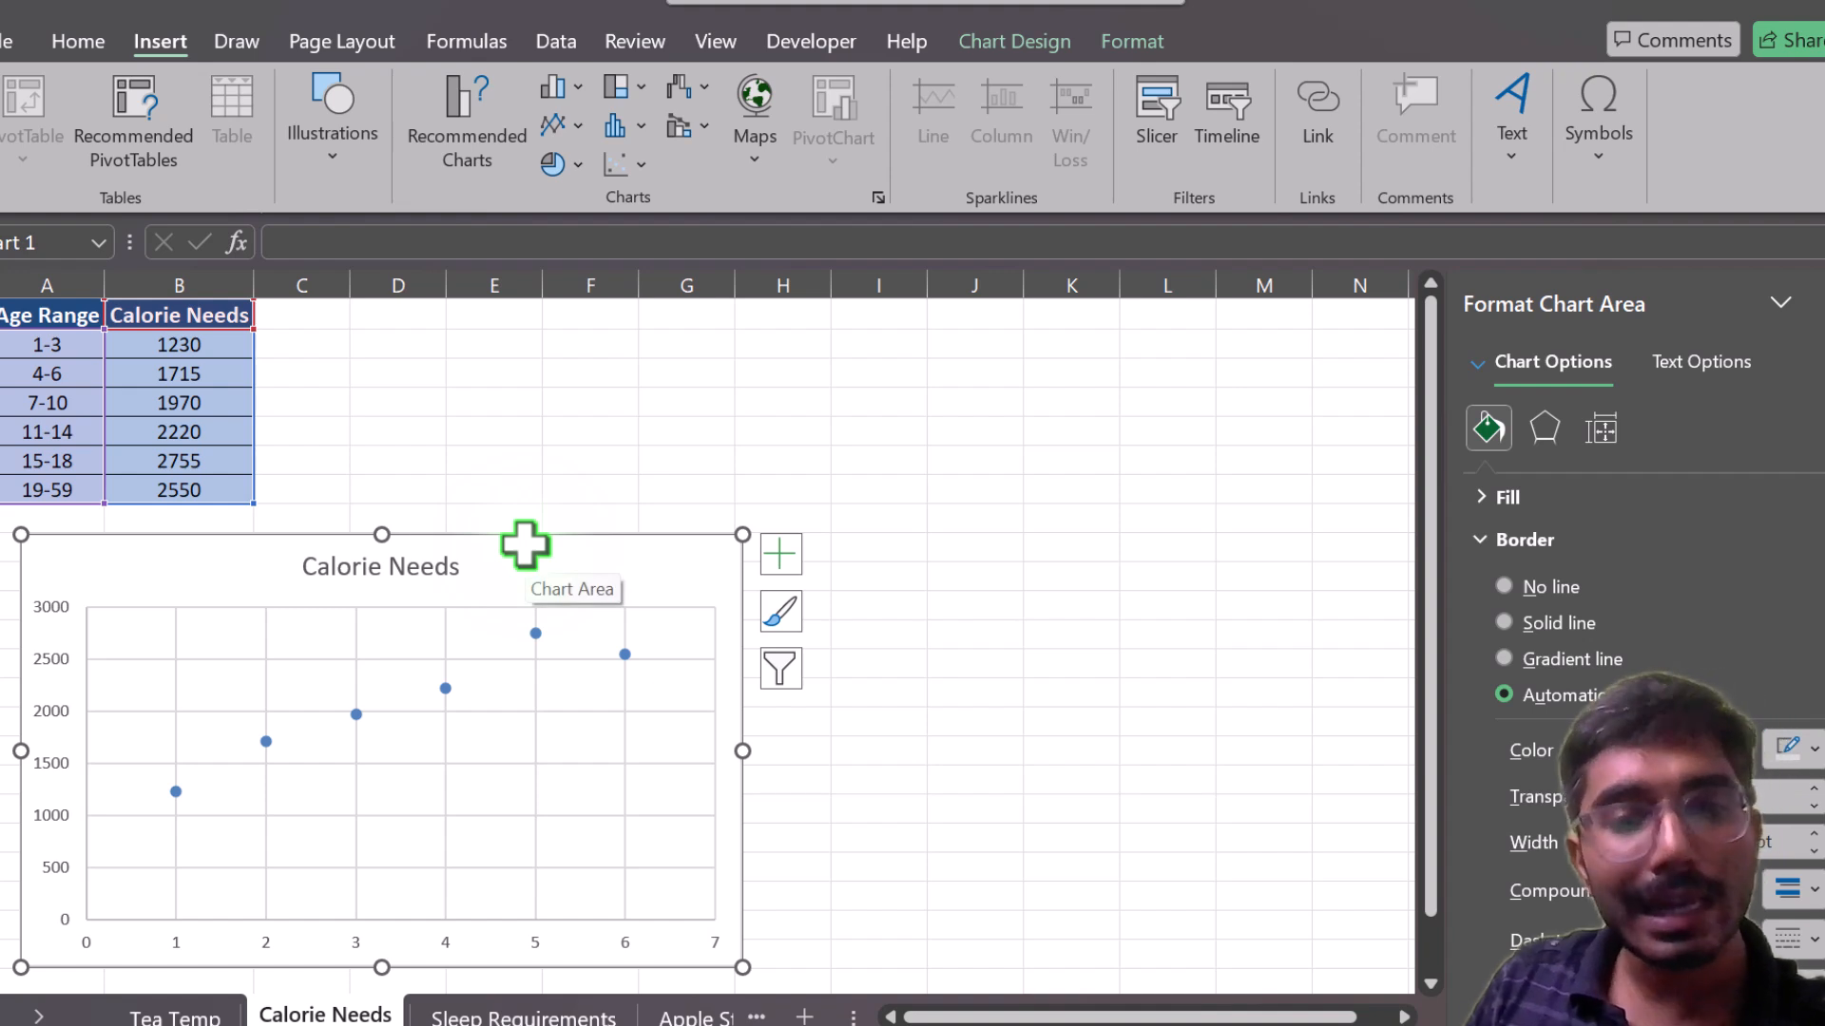
left_click_drag(517, 562, 826, 418)
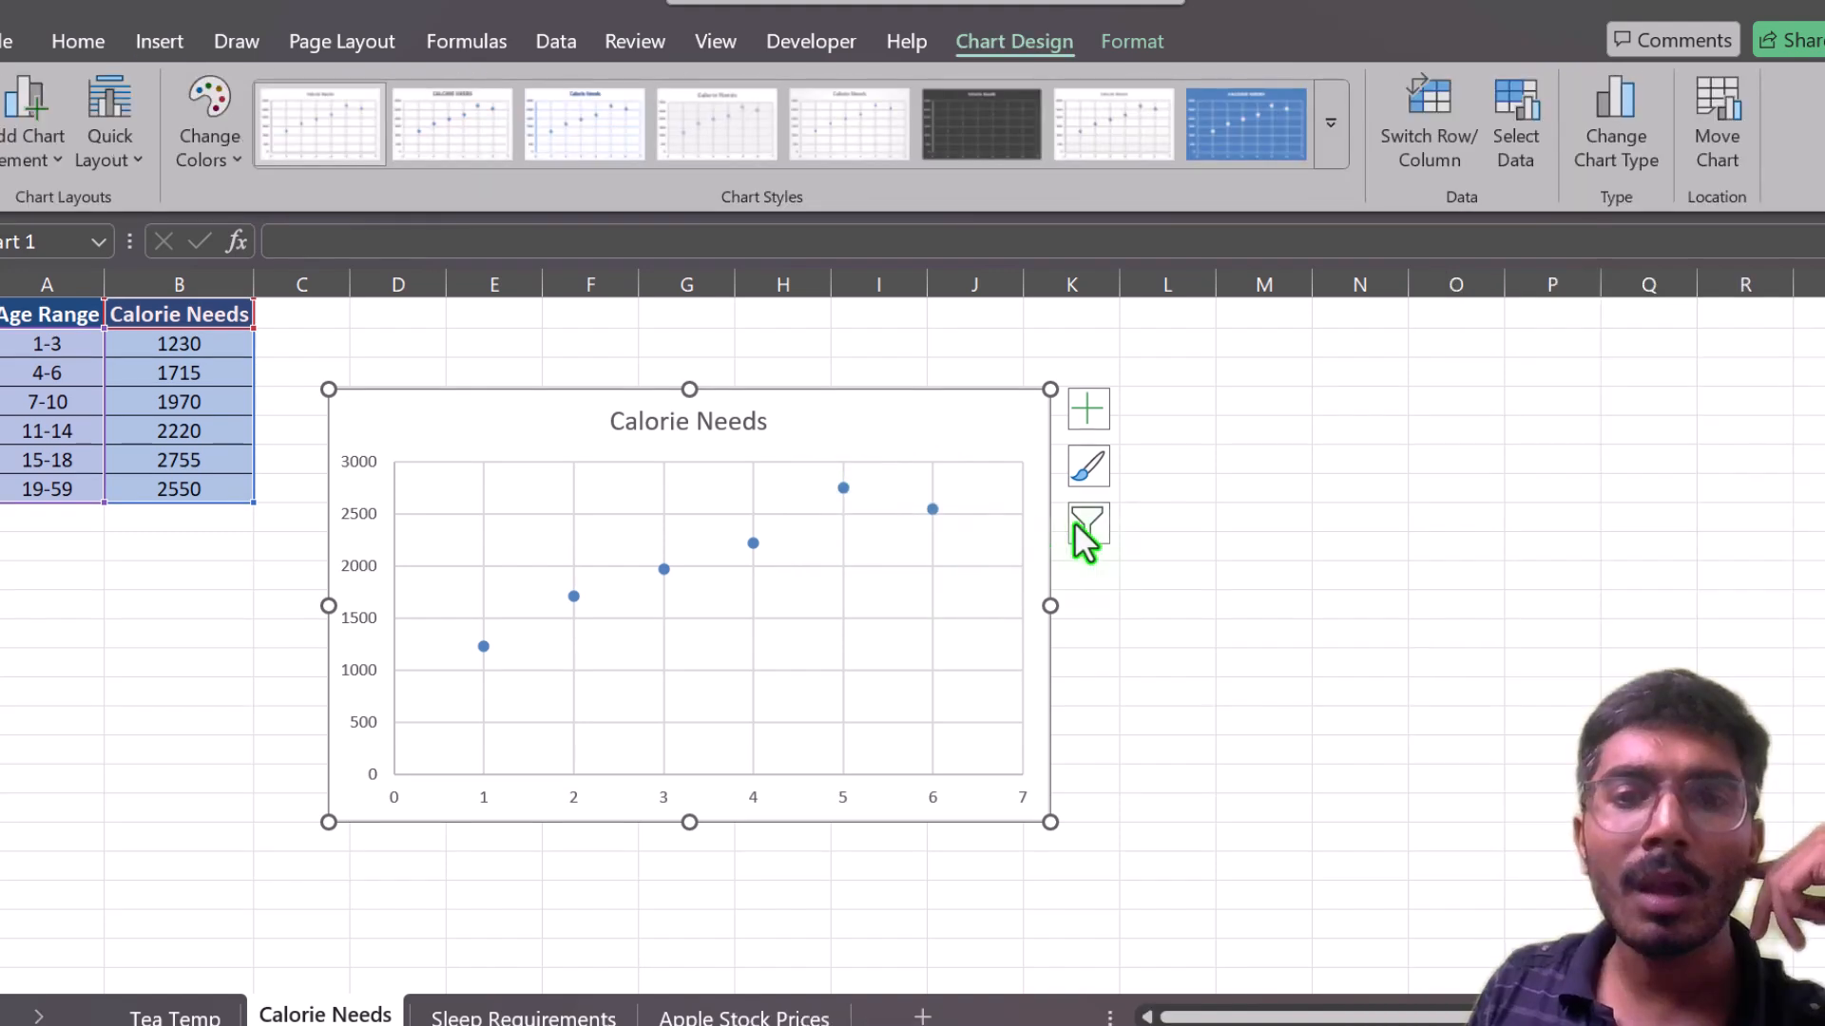
Add a Linear trendline to the Calorie Needs chart.
left_click(1086, 414)
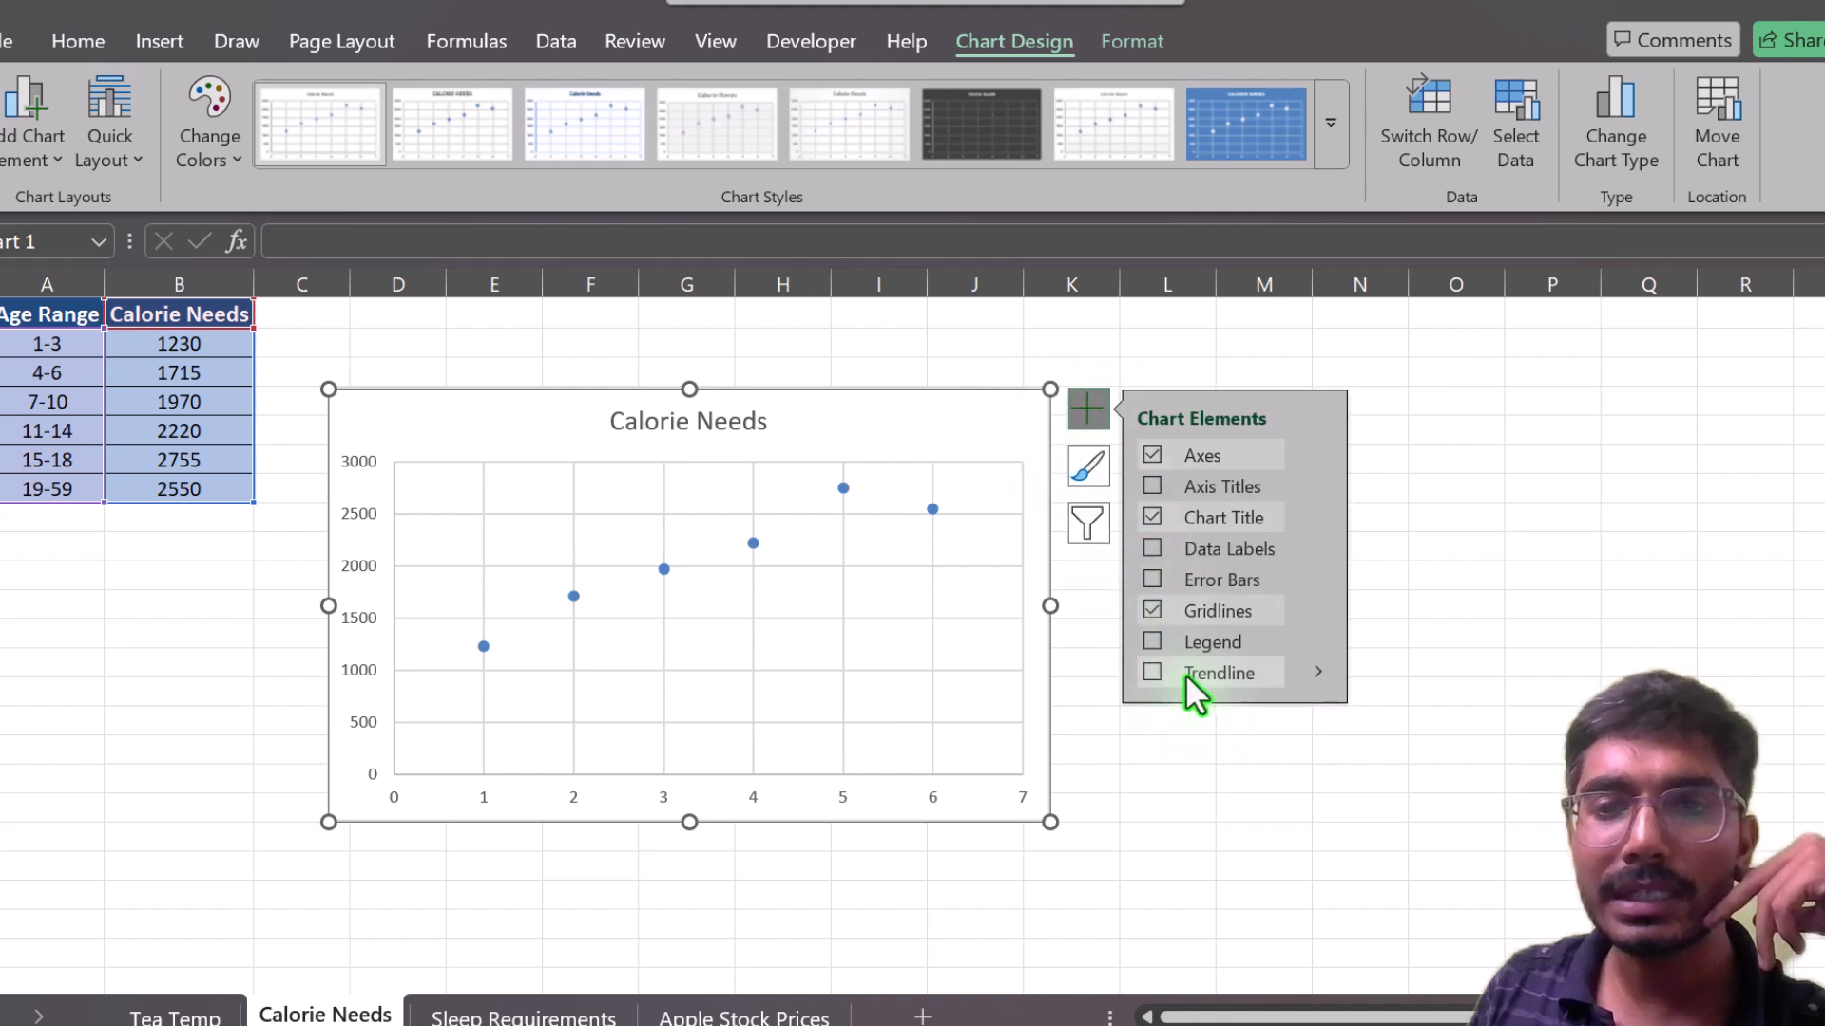
left_click(1317, 673)
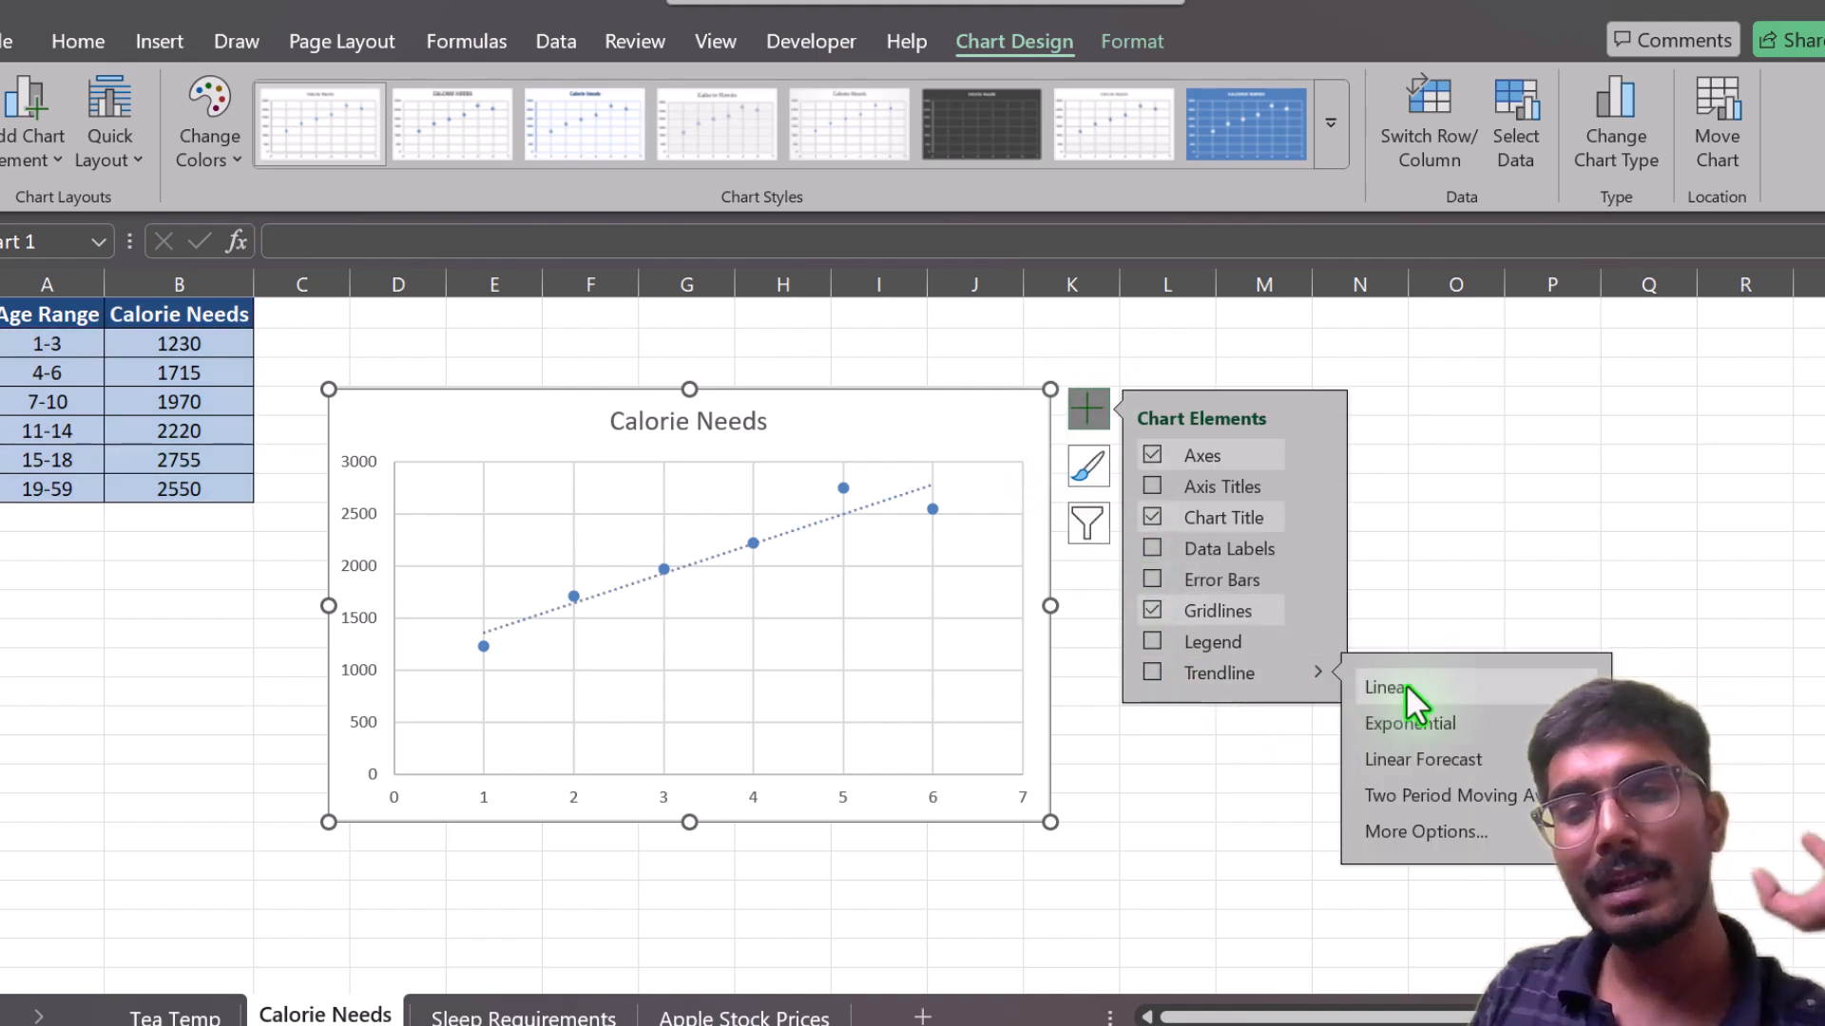
left_click(1405, 683)
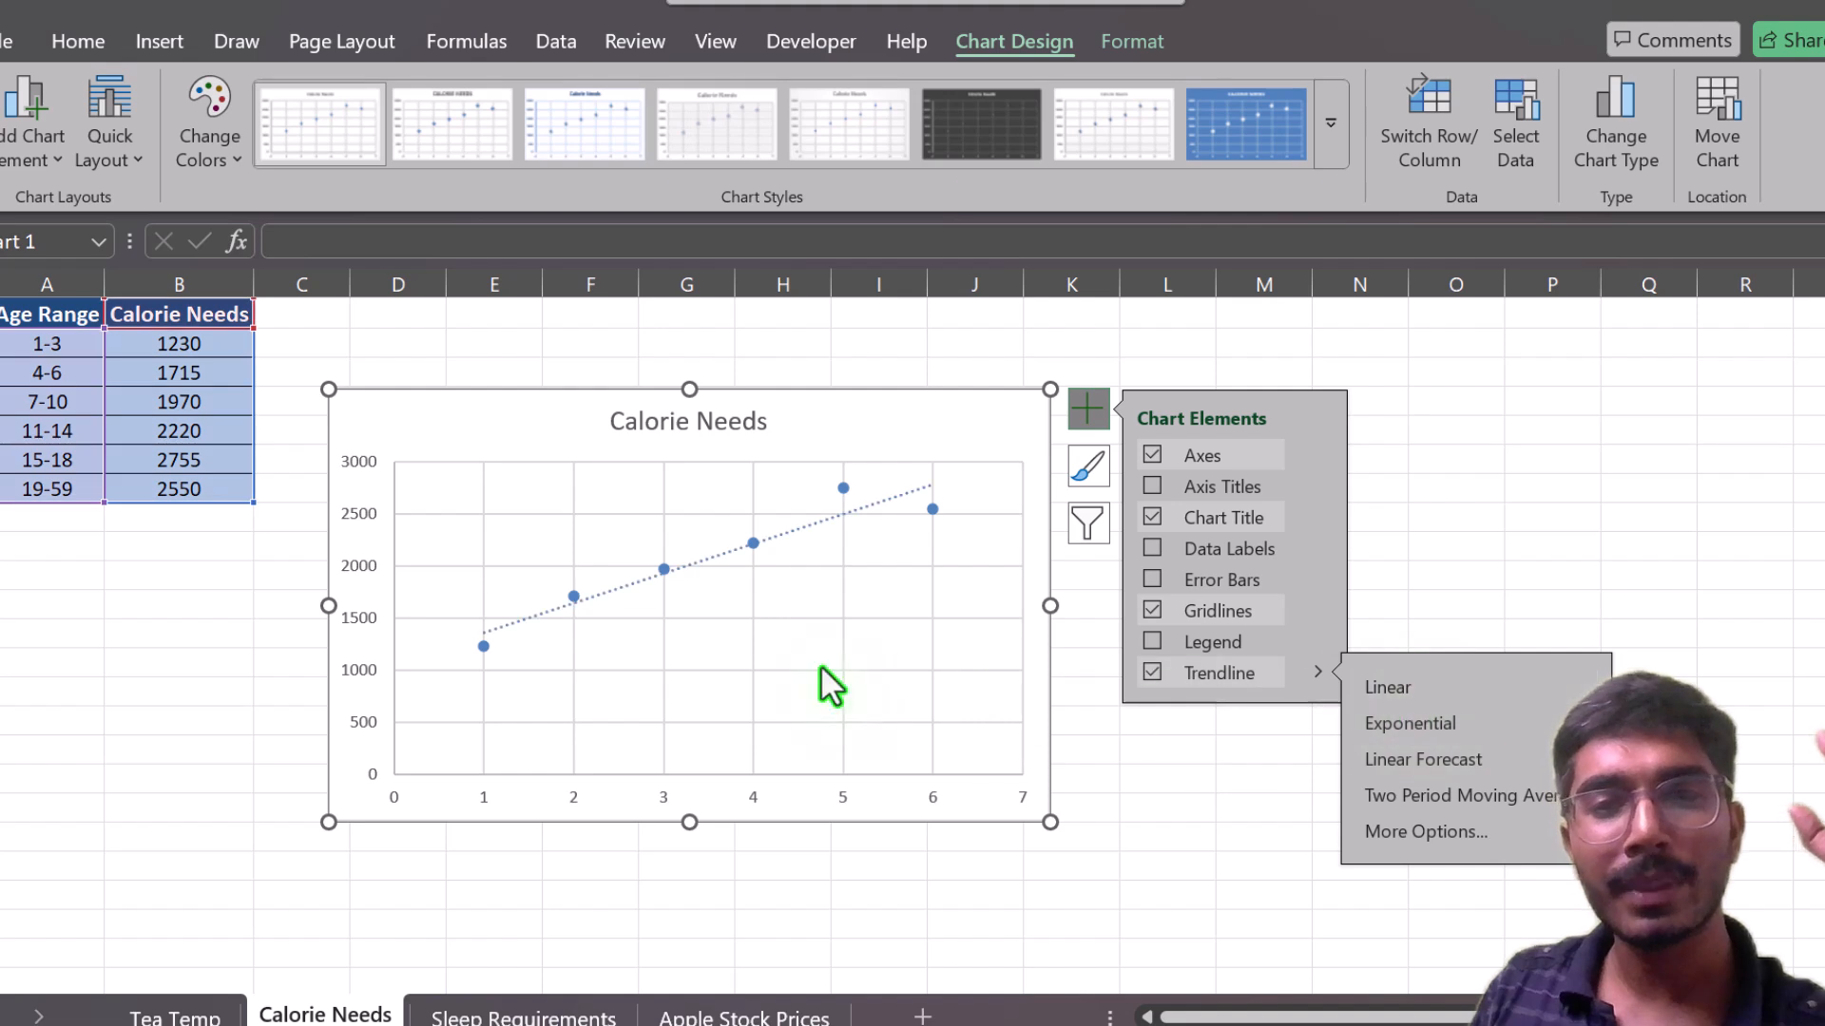
left_click(1551, 456)
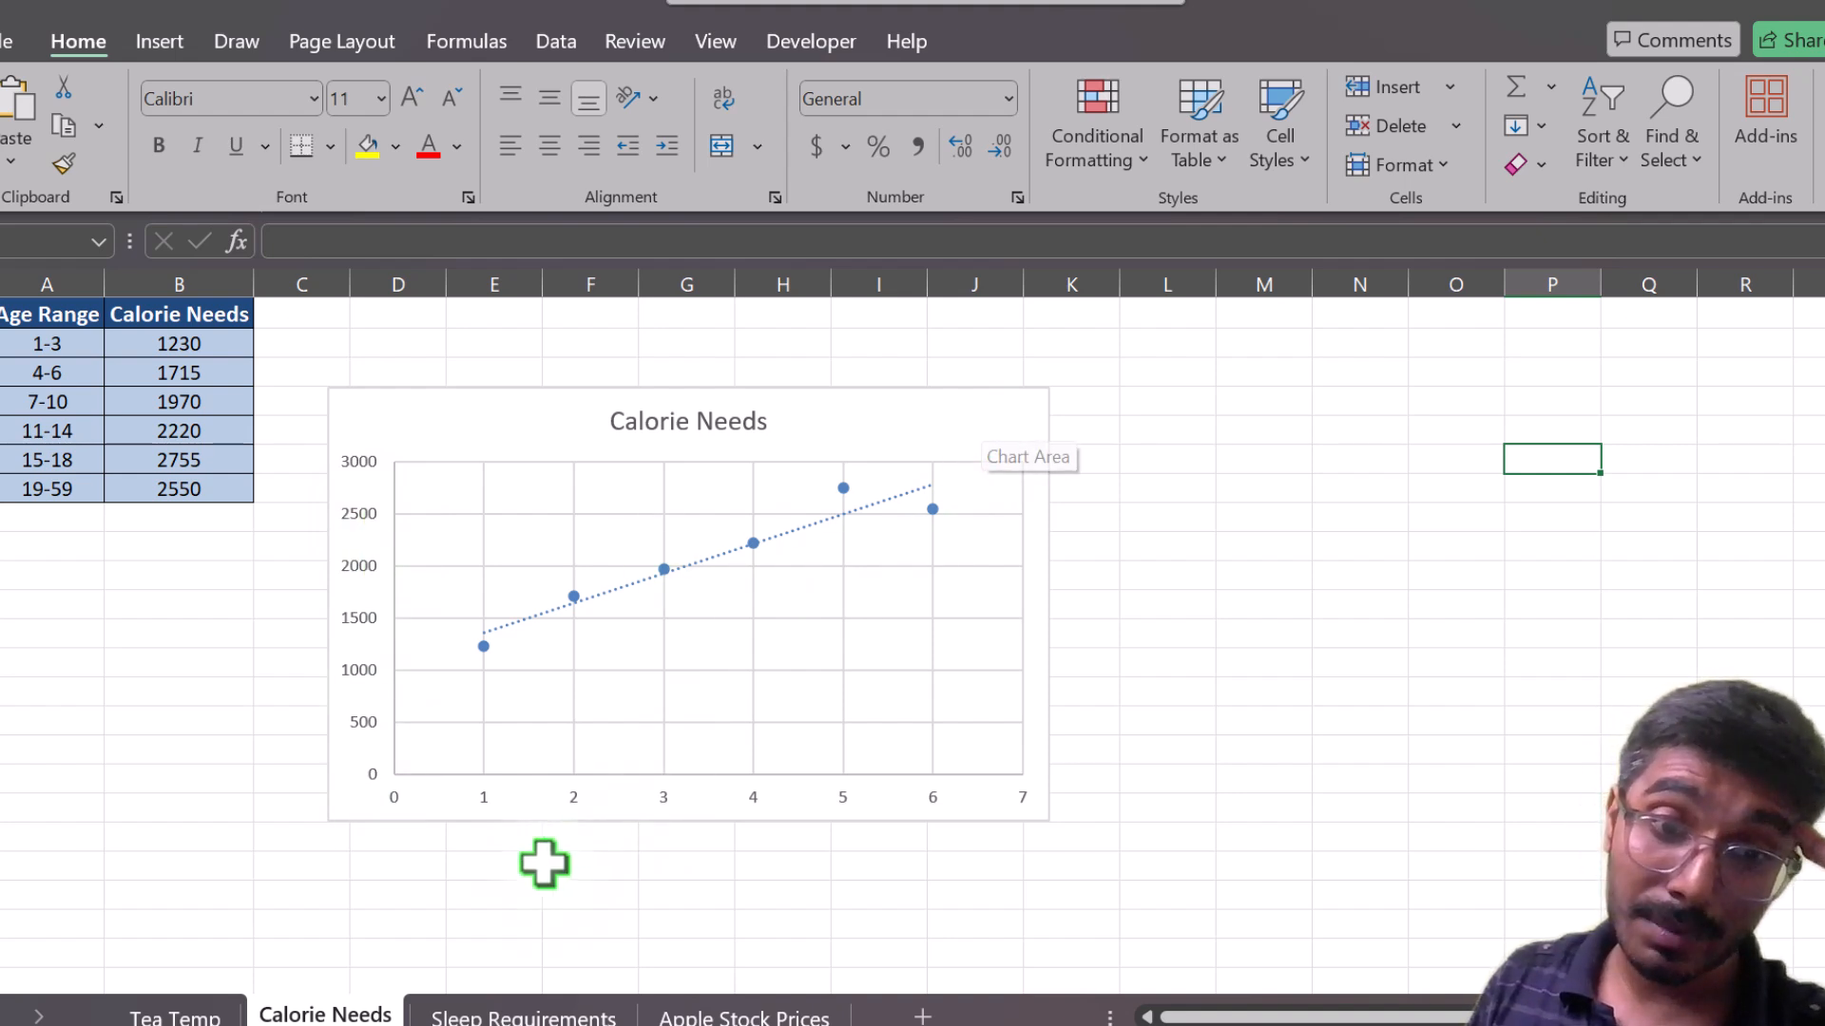
Insert a Scatter chart from the Age (months) and Sleep (hours) table on the Sleep Requirements sheet.
left_click(520, 1017)
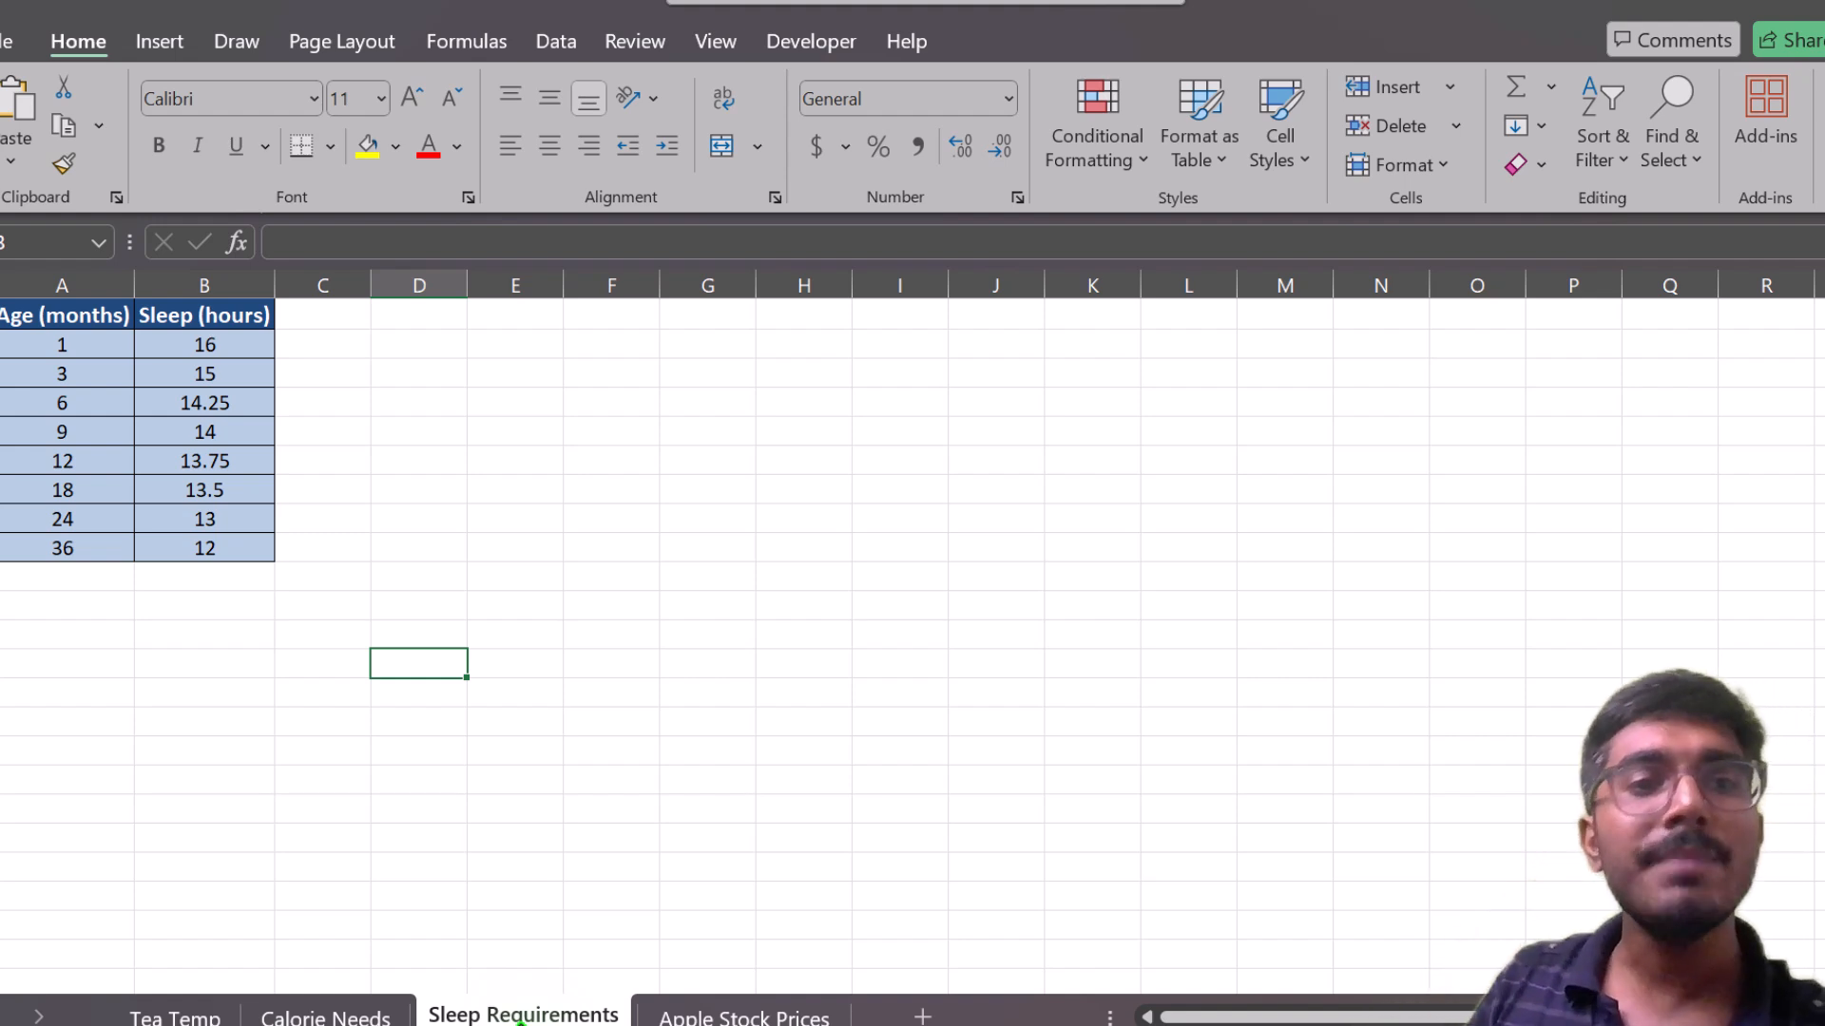
left_click(33, 313)
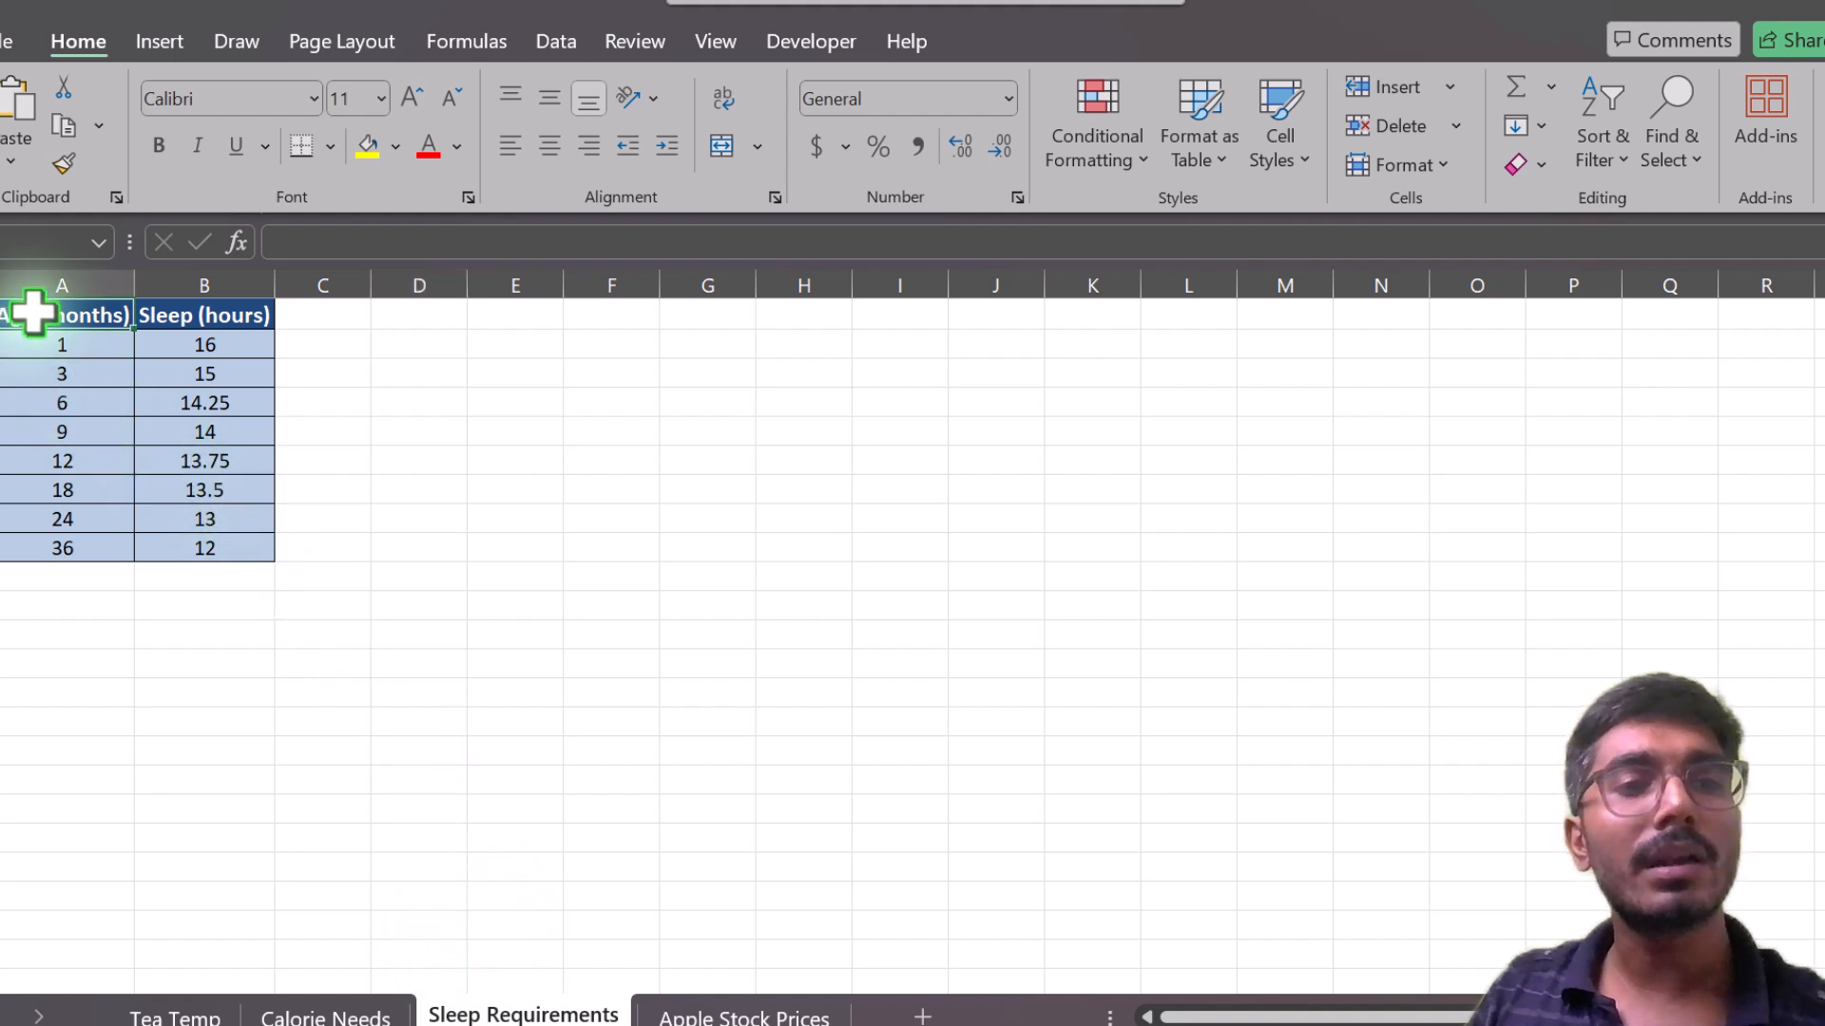
left_click_drag(34, 314, 230, 548)
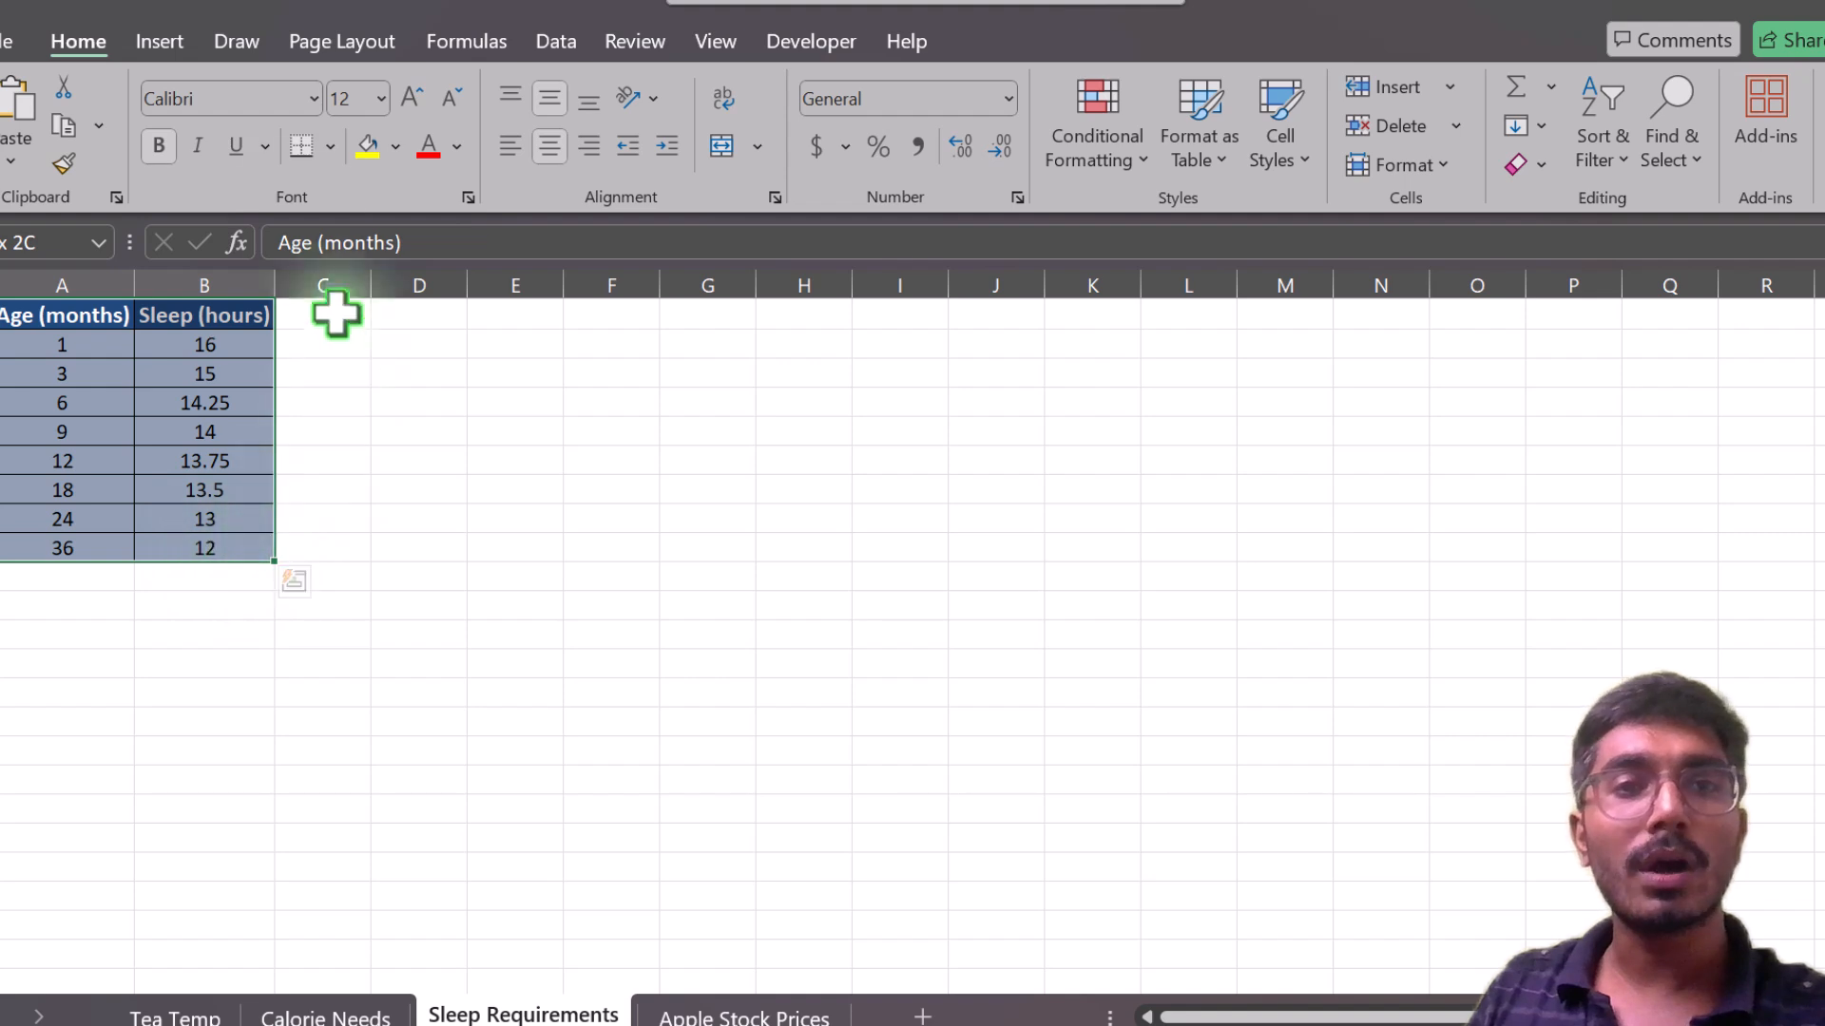
left_click(152, 41)
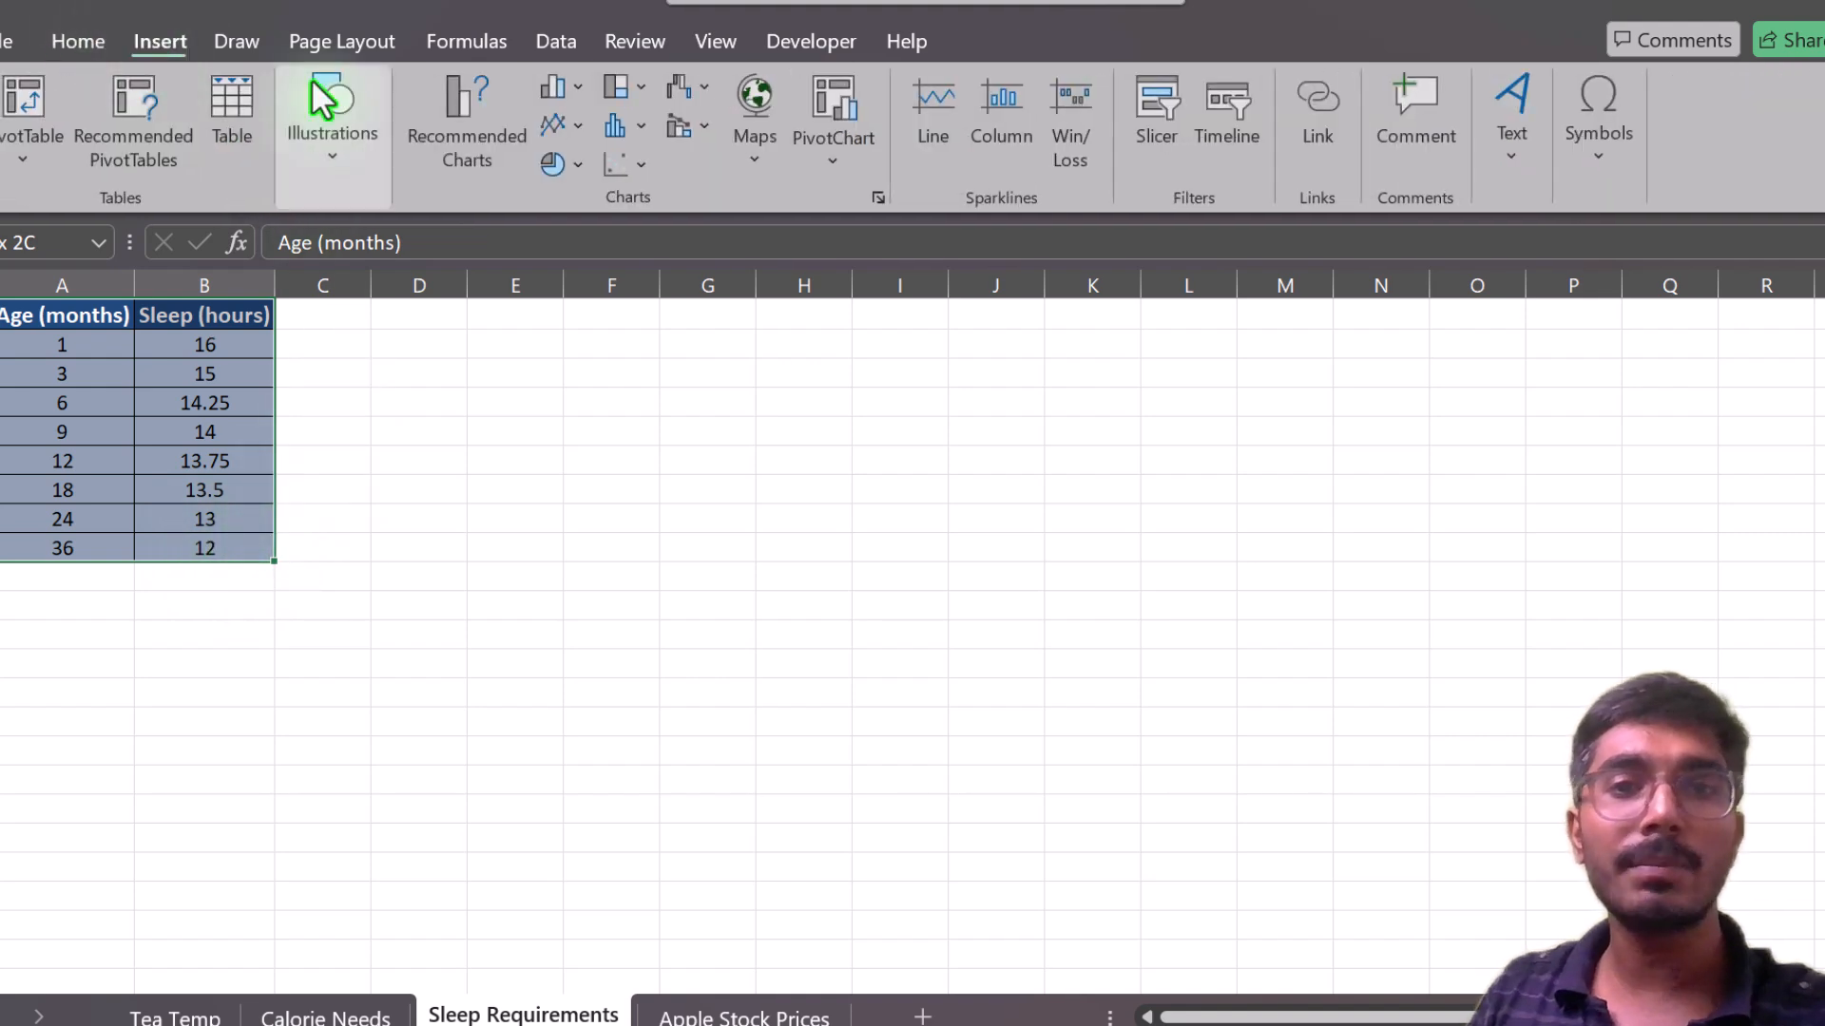
left_click(619, 164)
left_click(642, 263)
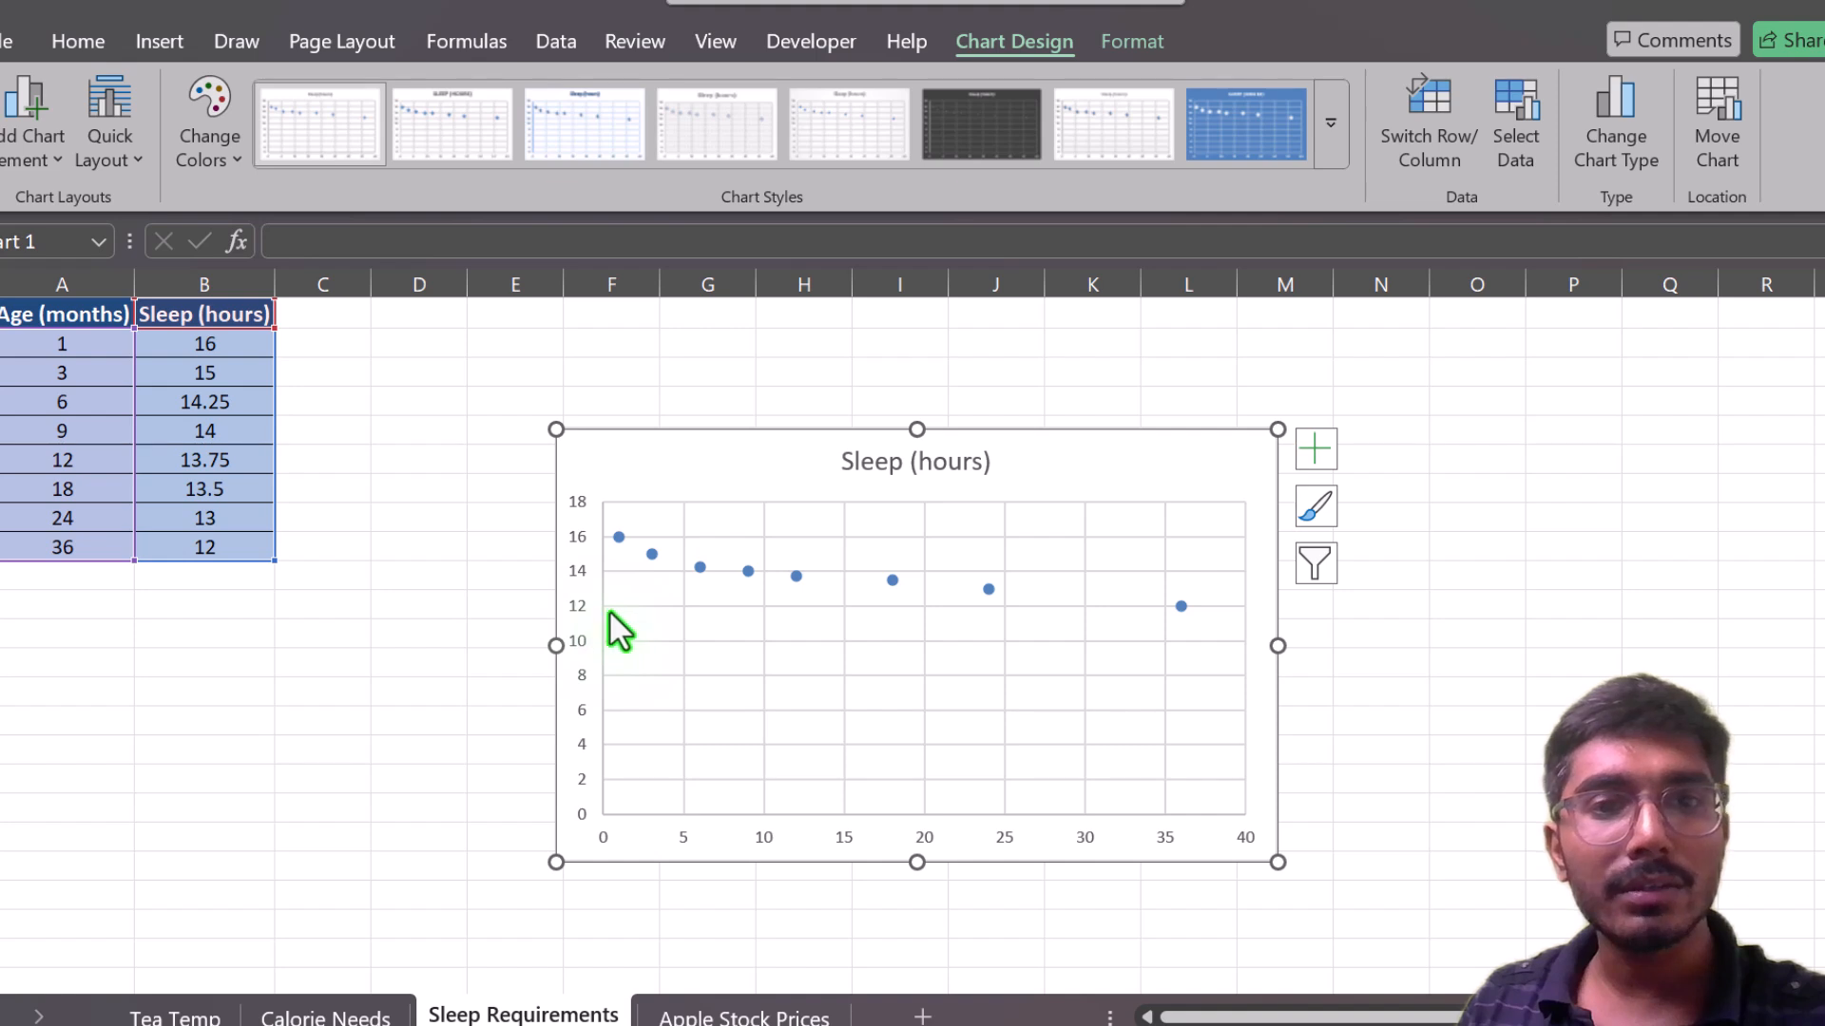
Add axis titles to the Sleep (hours) chart and name the vertical axis "Sleep(hours)".
left_click(1316, 448)
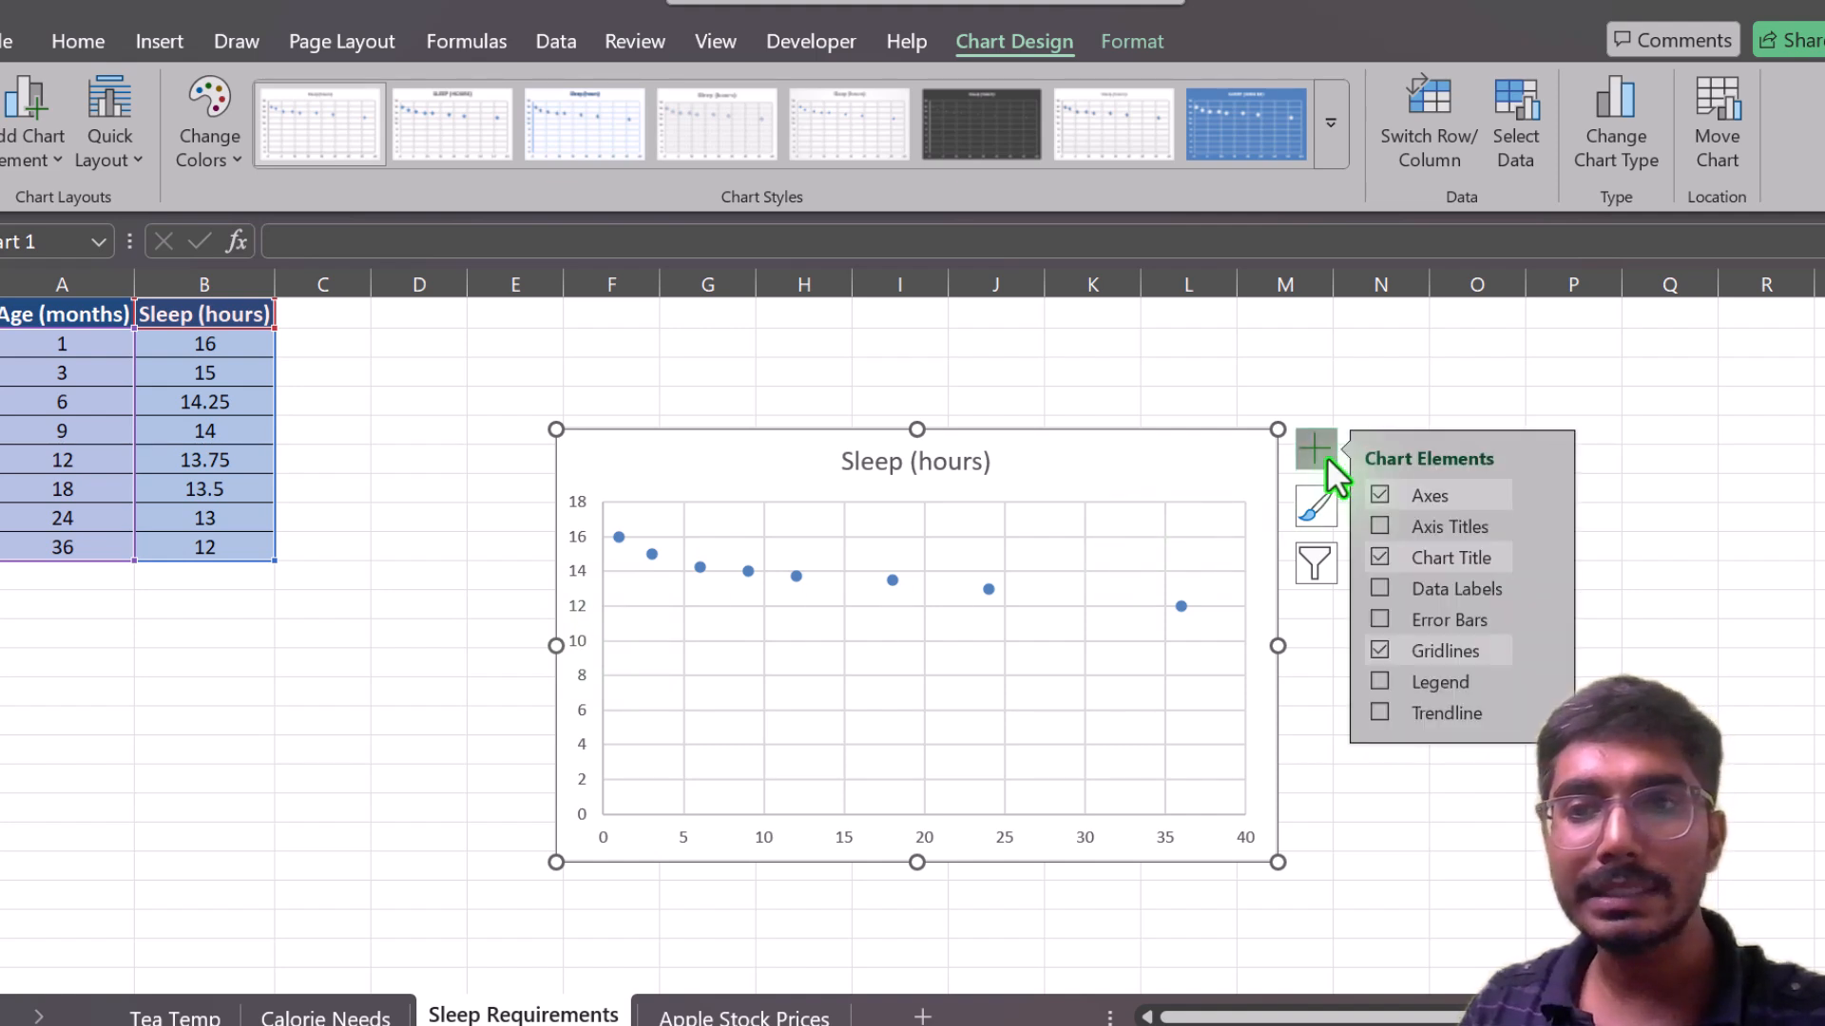
left_click(1383, 528)
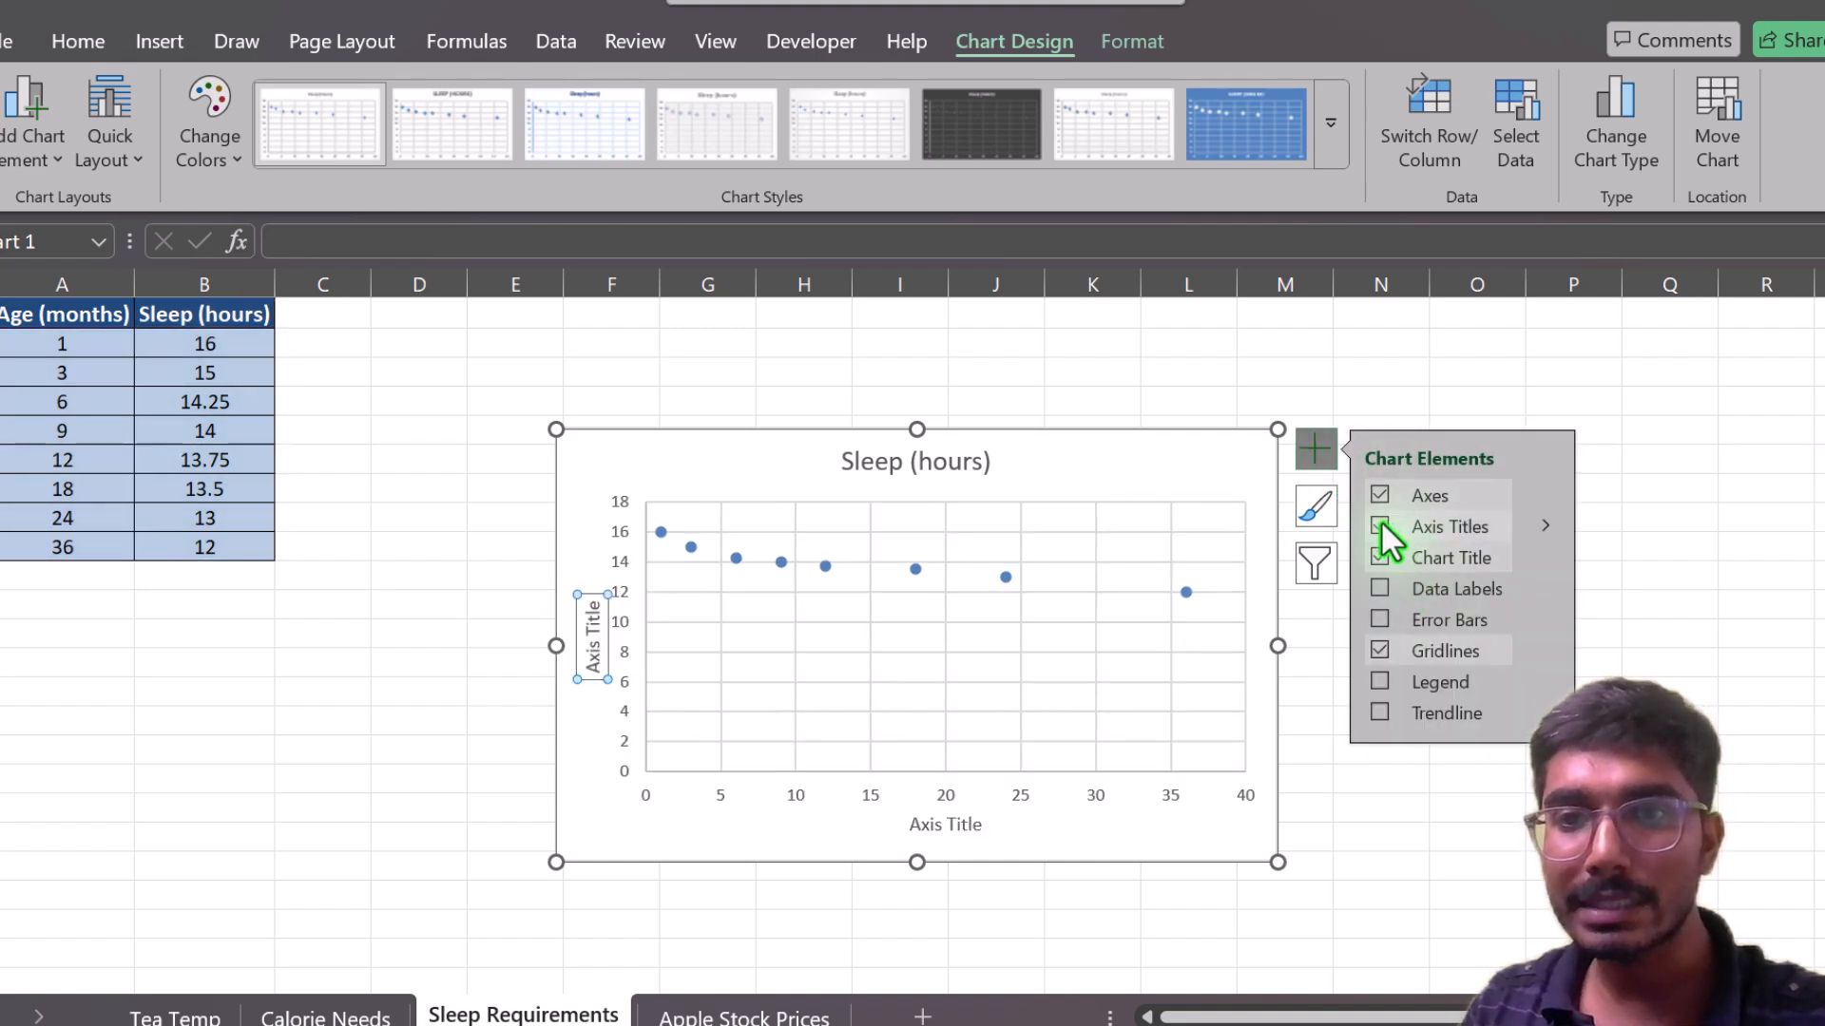
left_click(587, 653)
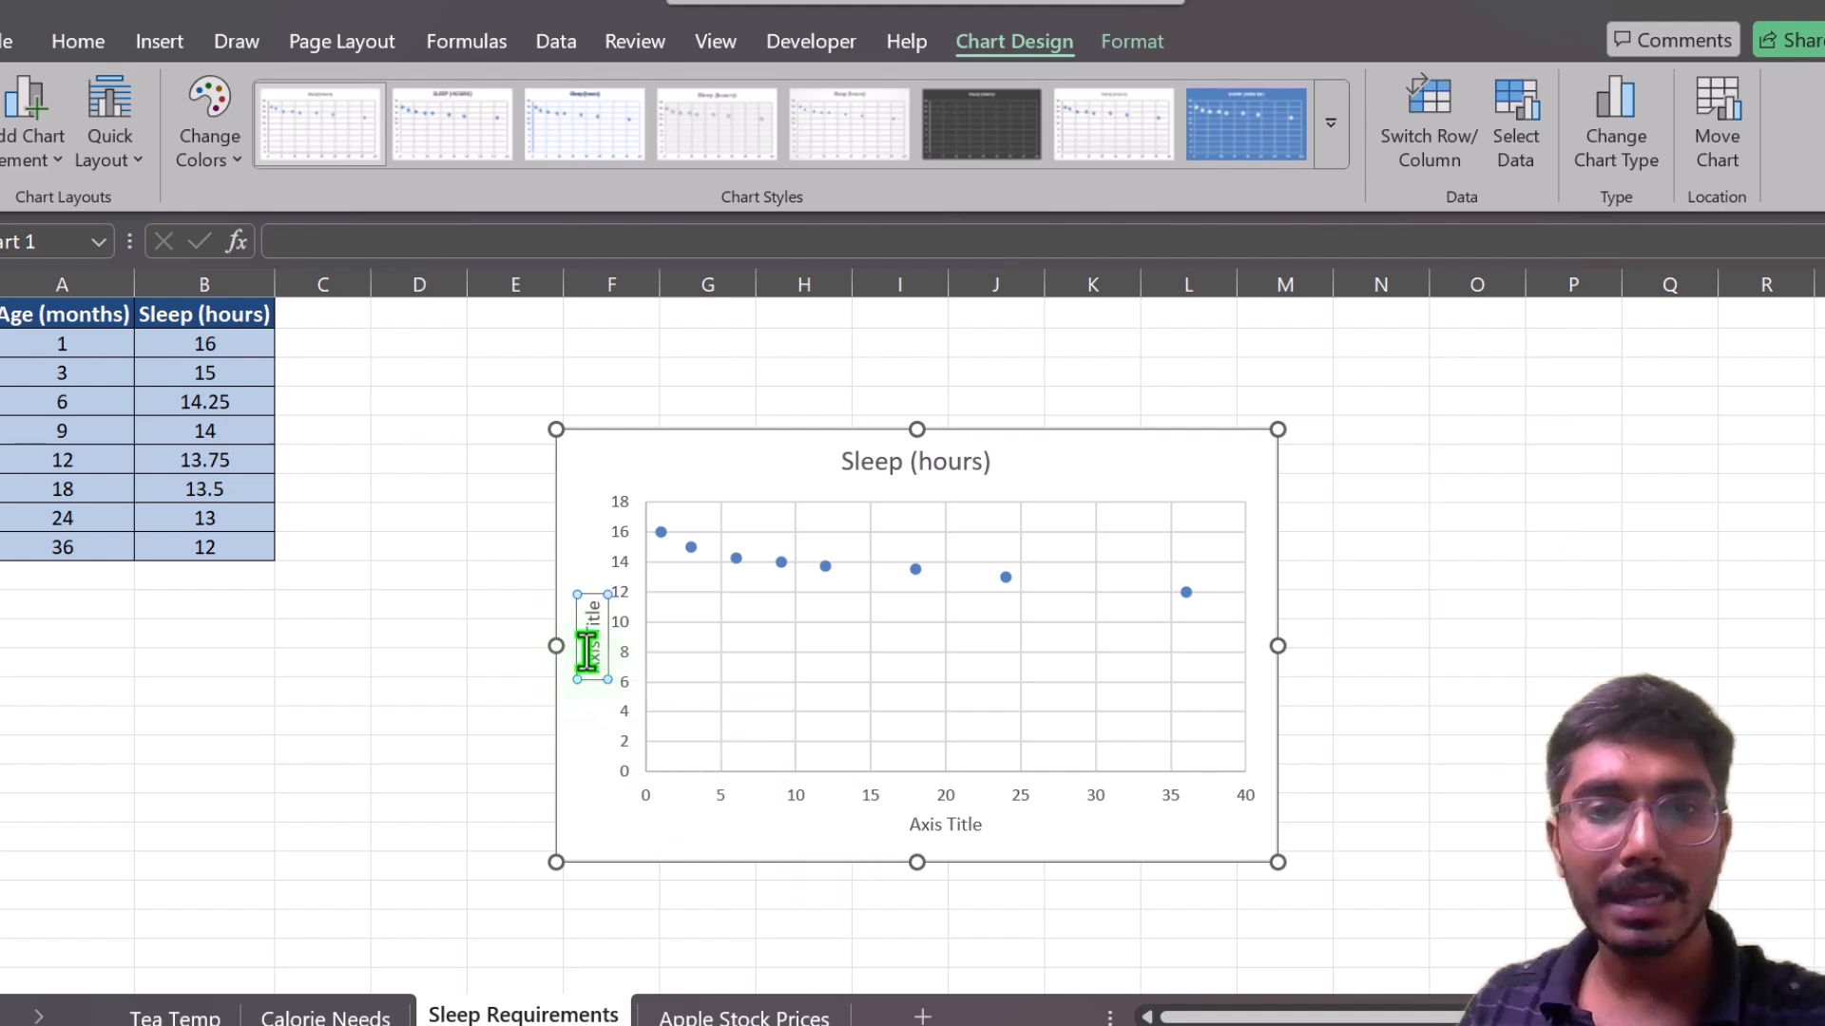
triple_click(587, 653)
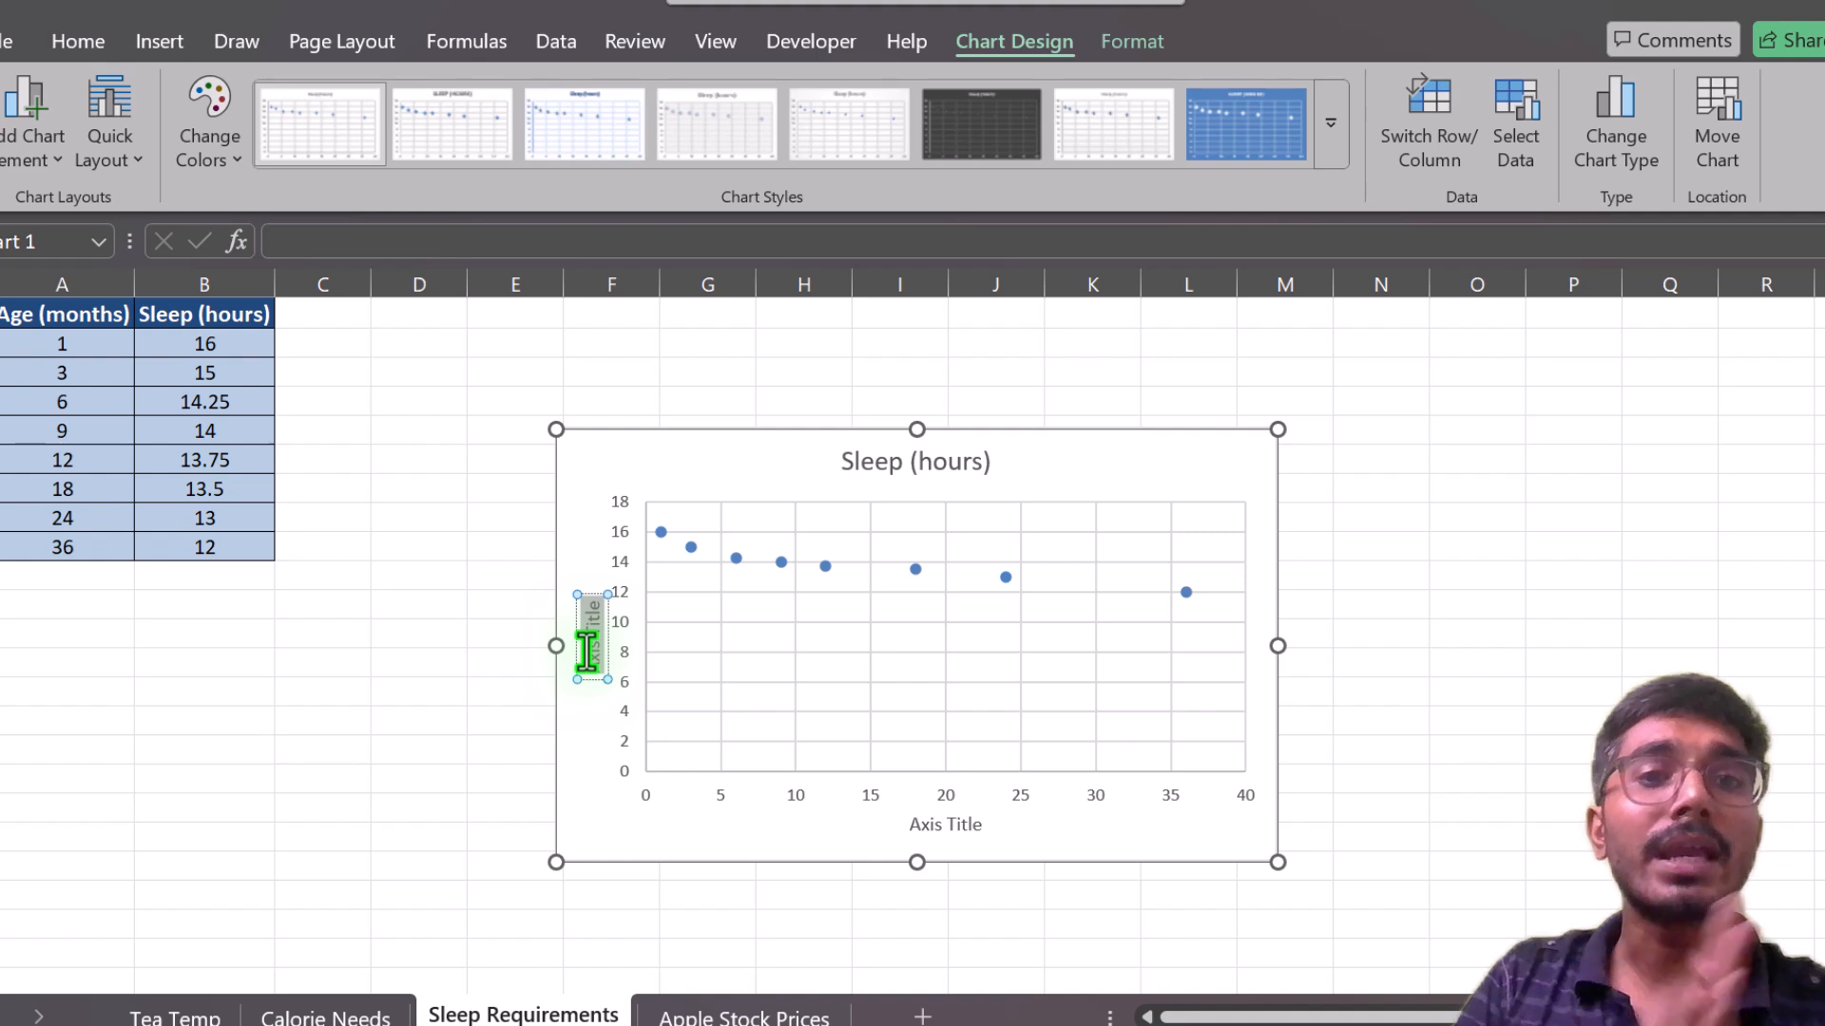
key("BackSpace")
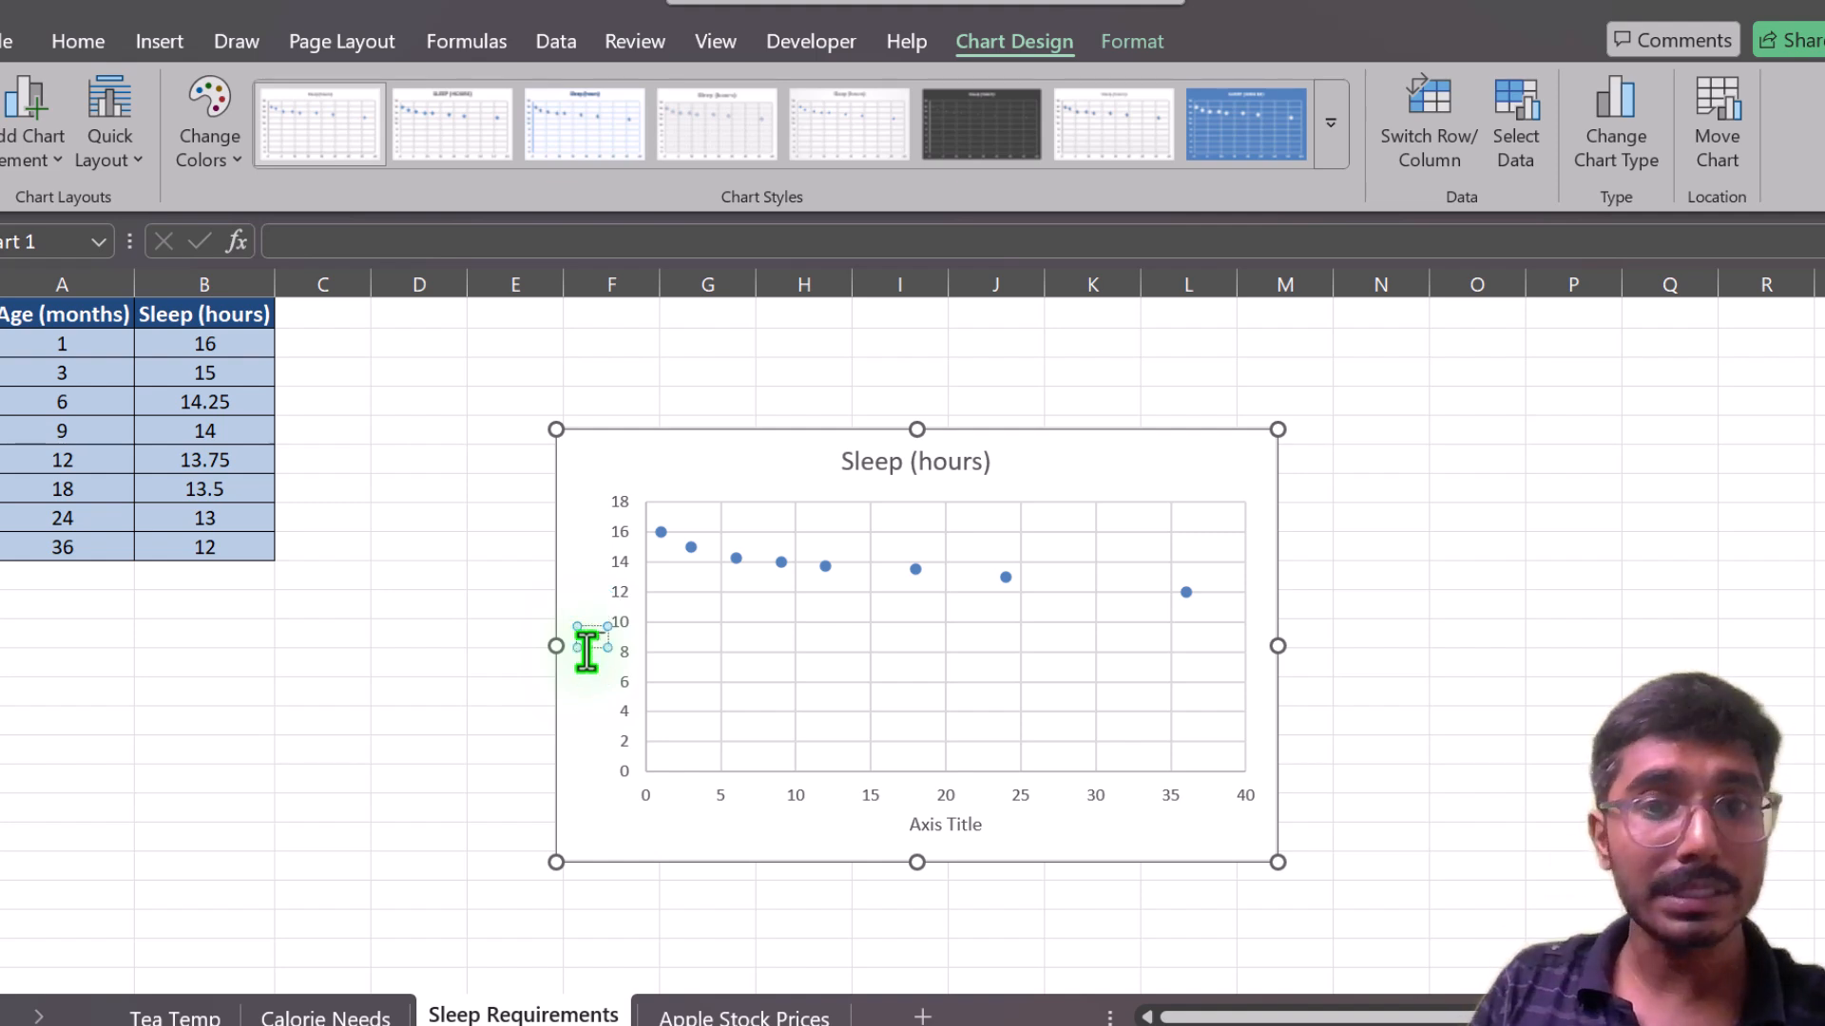
type("Sleep")
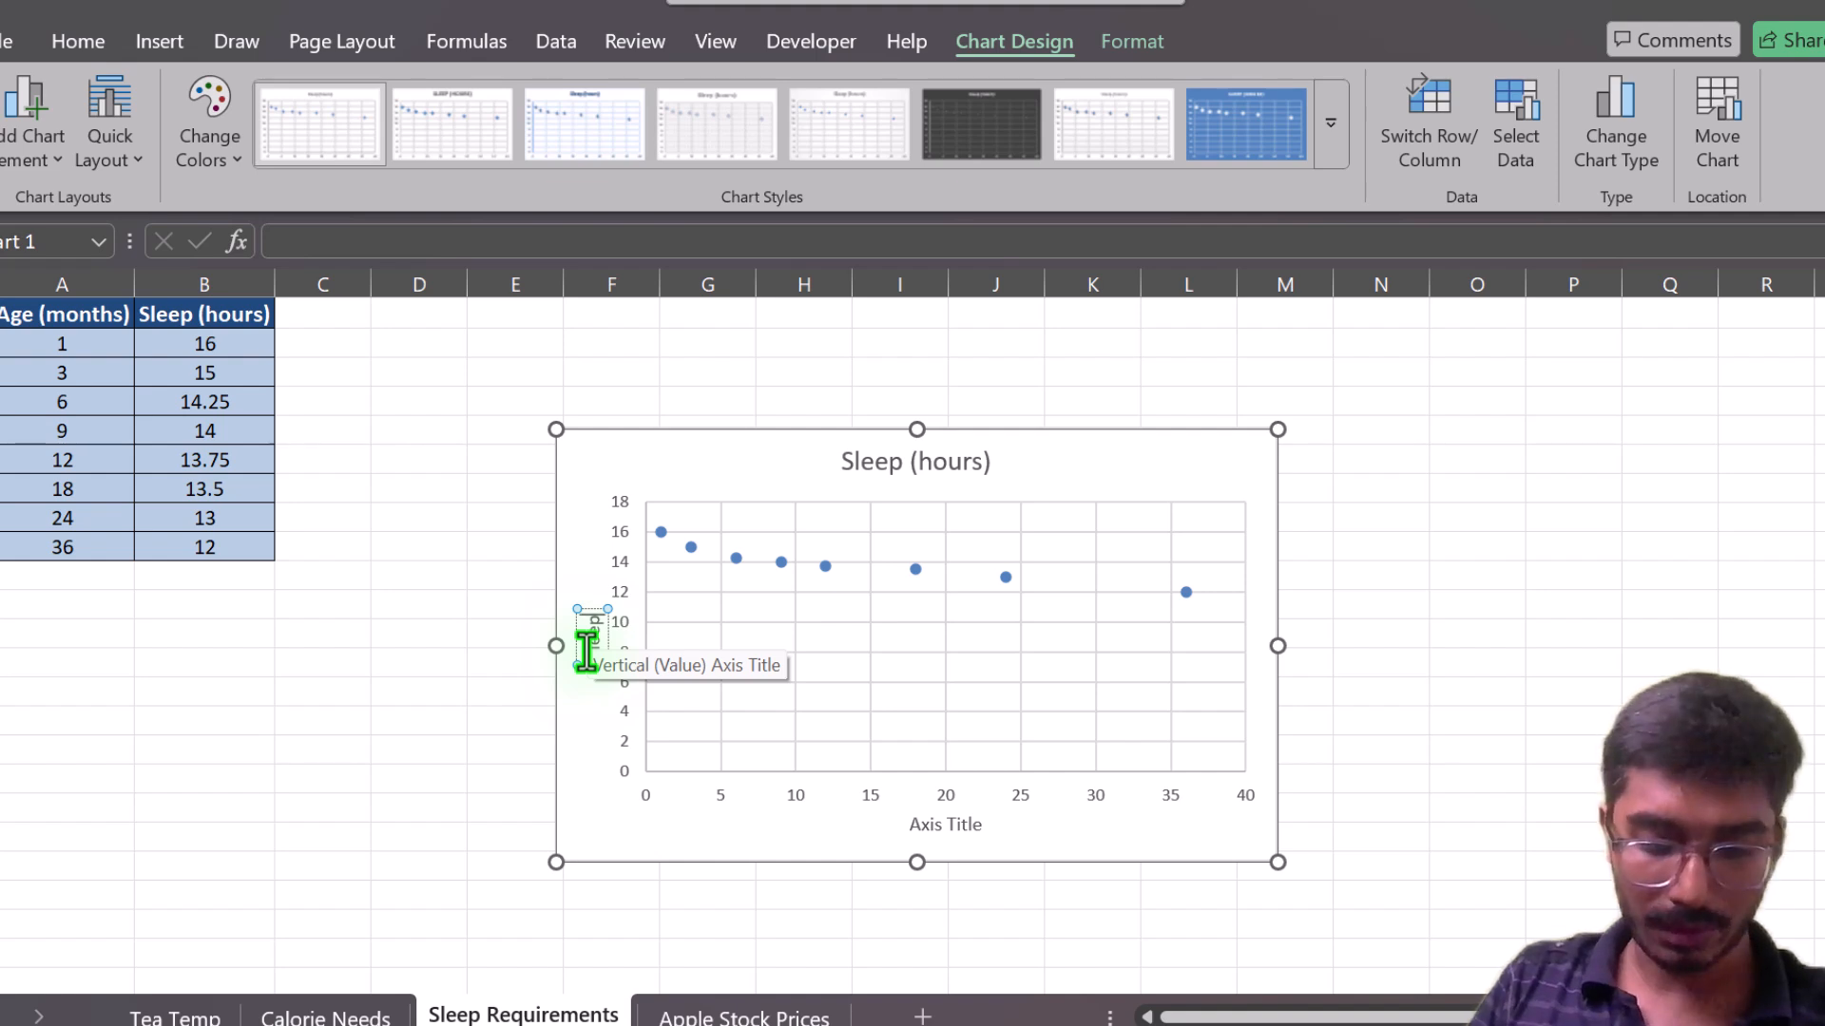
type(" (h")
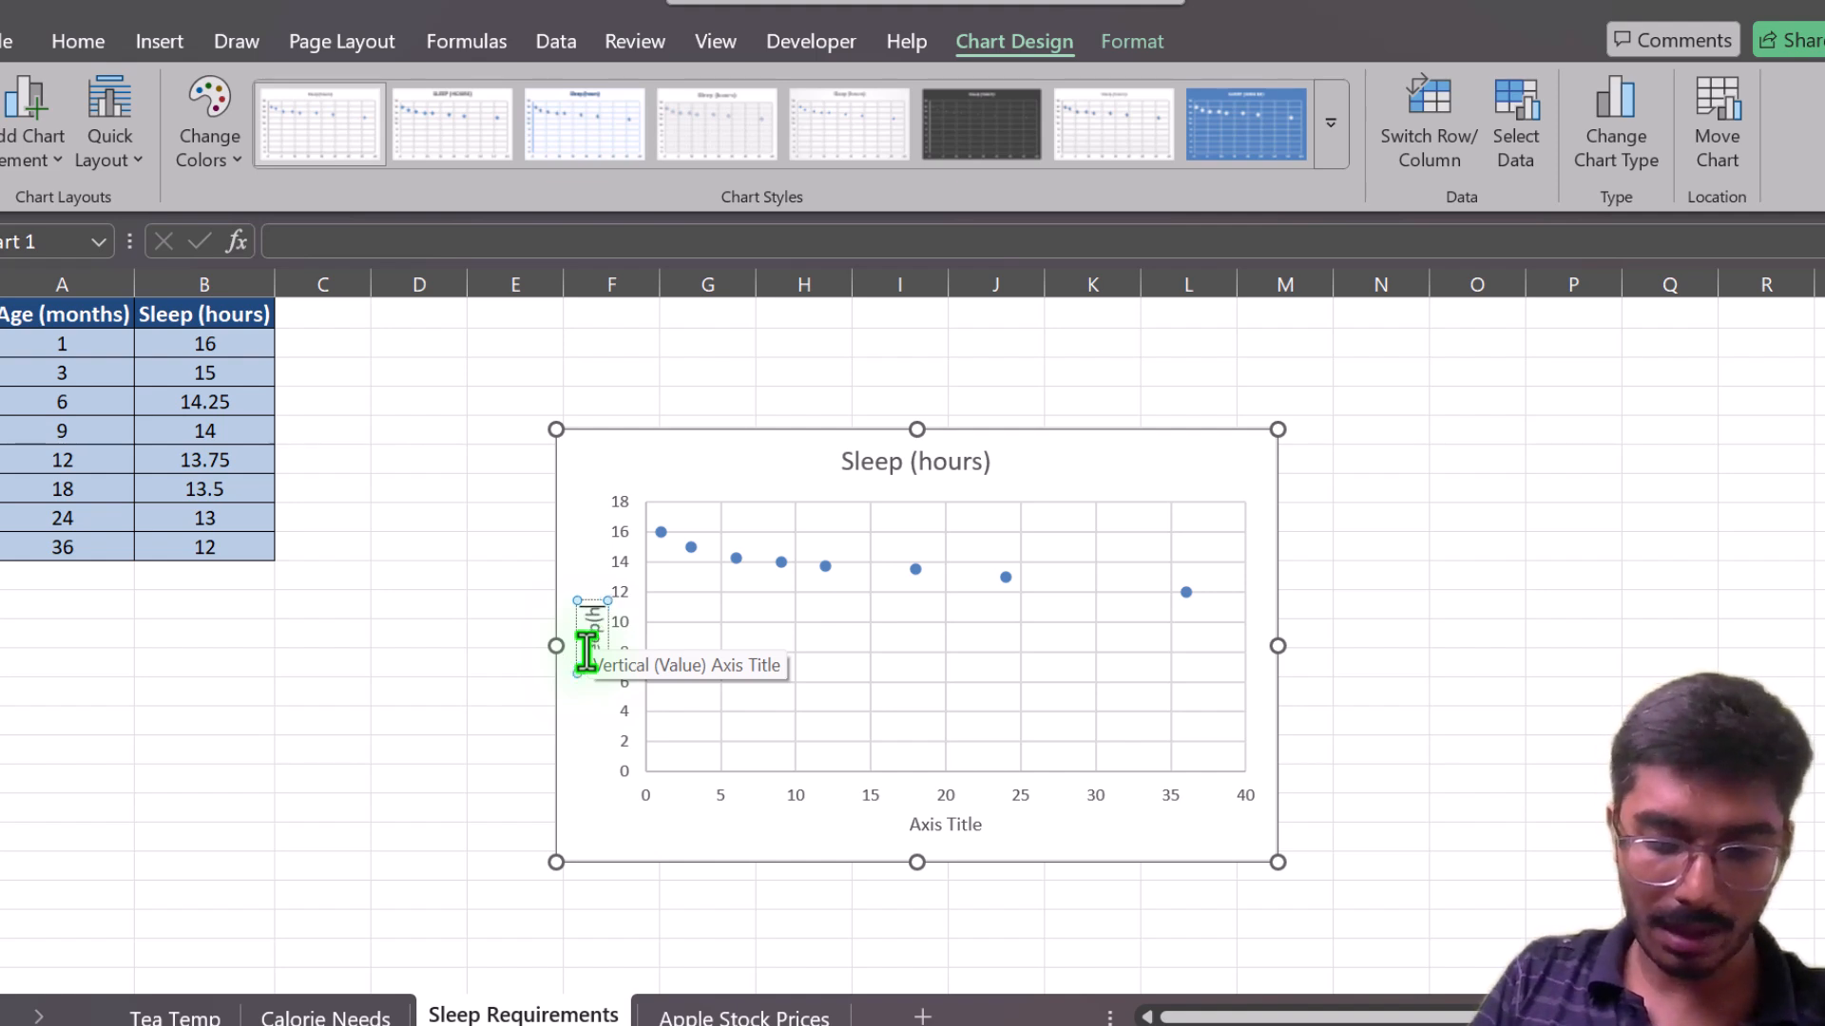
type("ours")
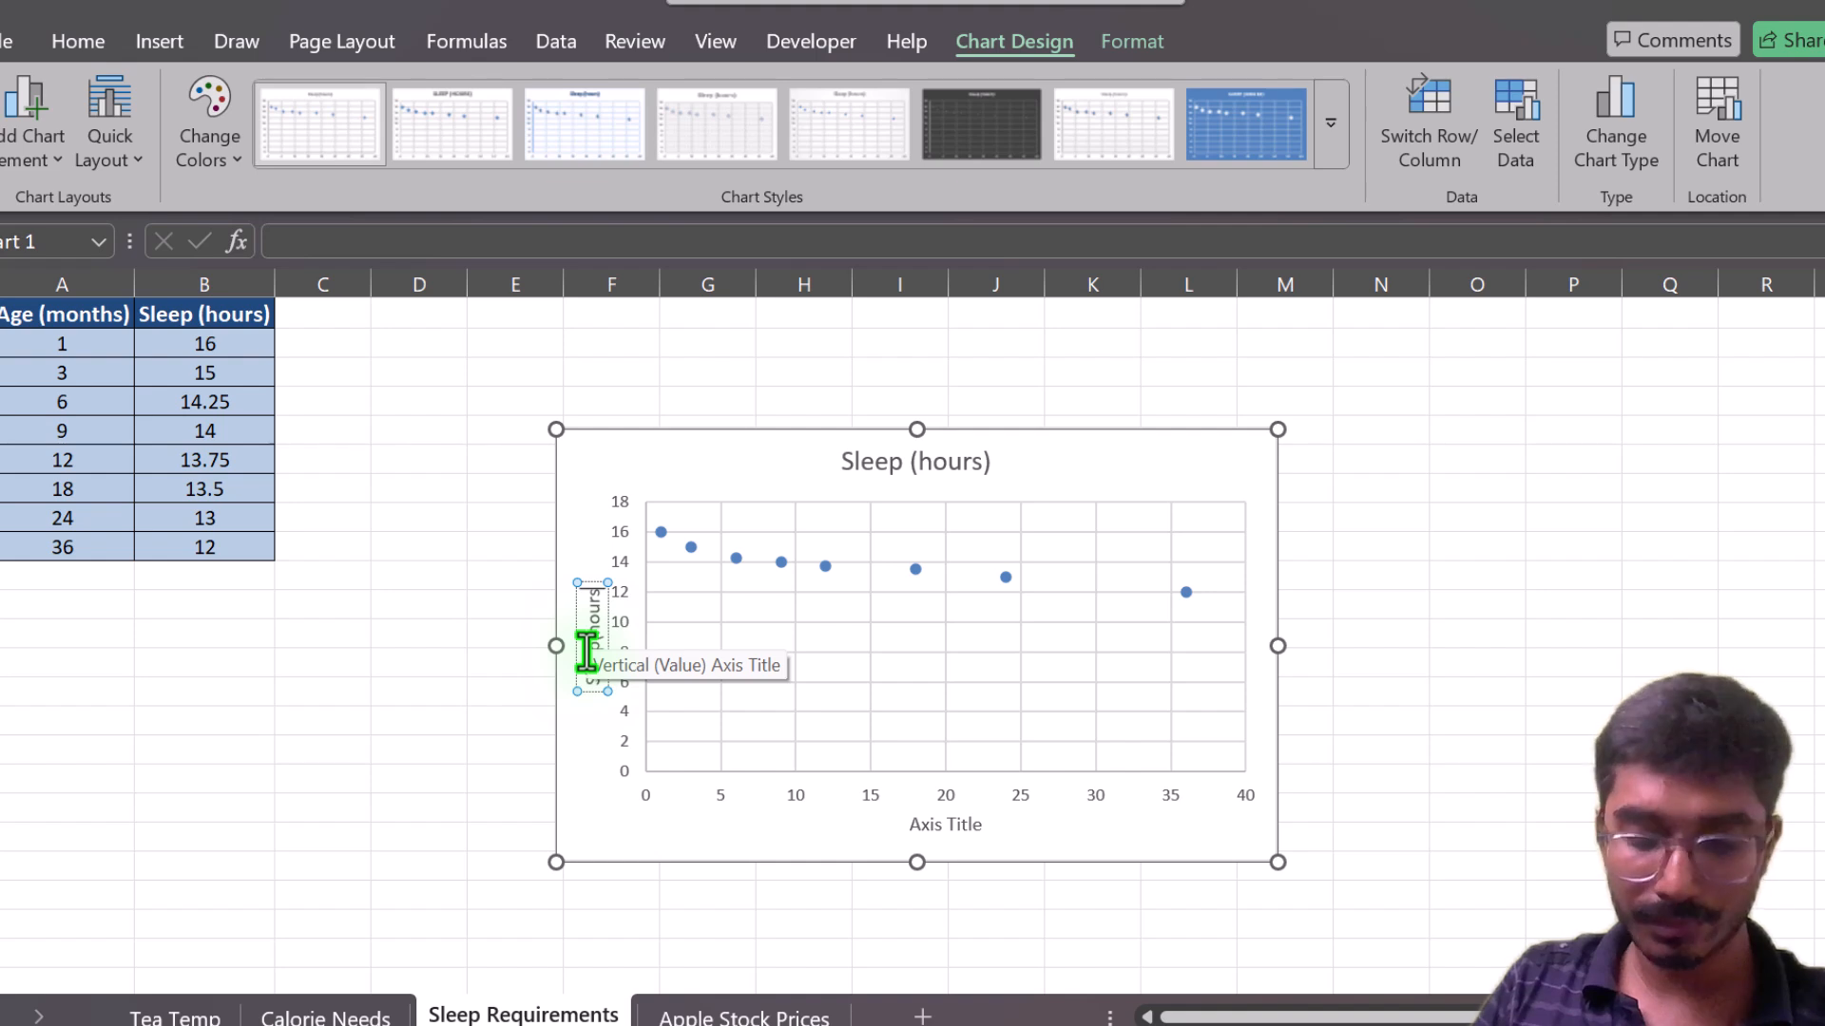
type(")")
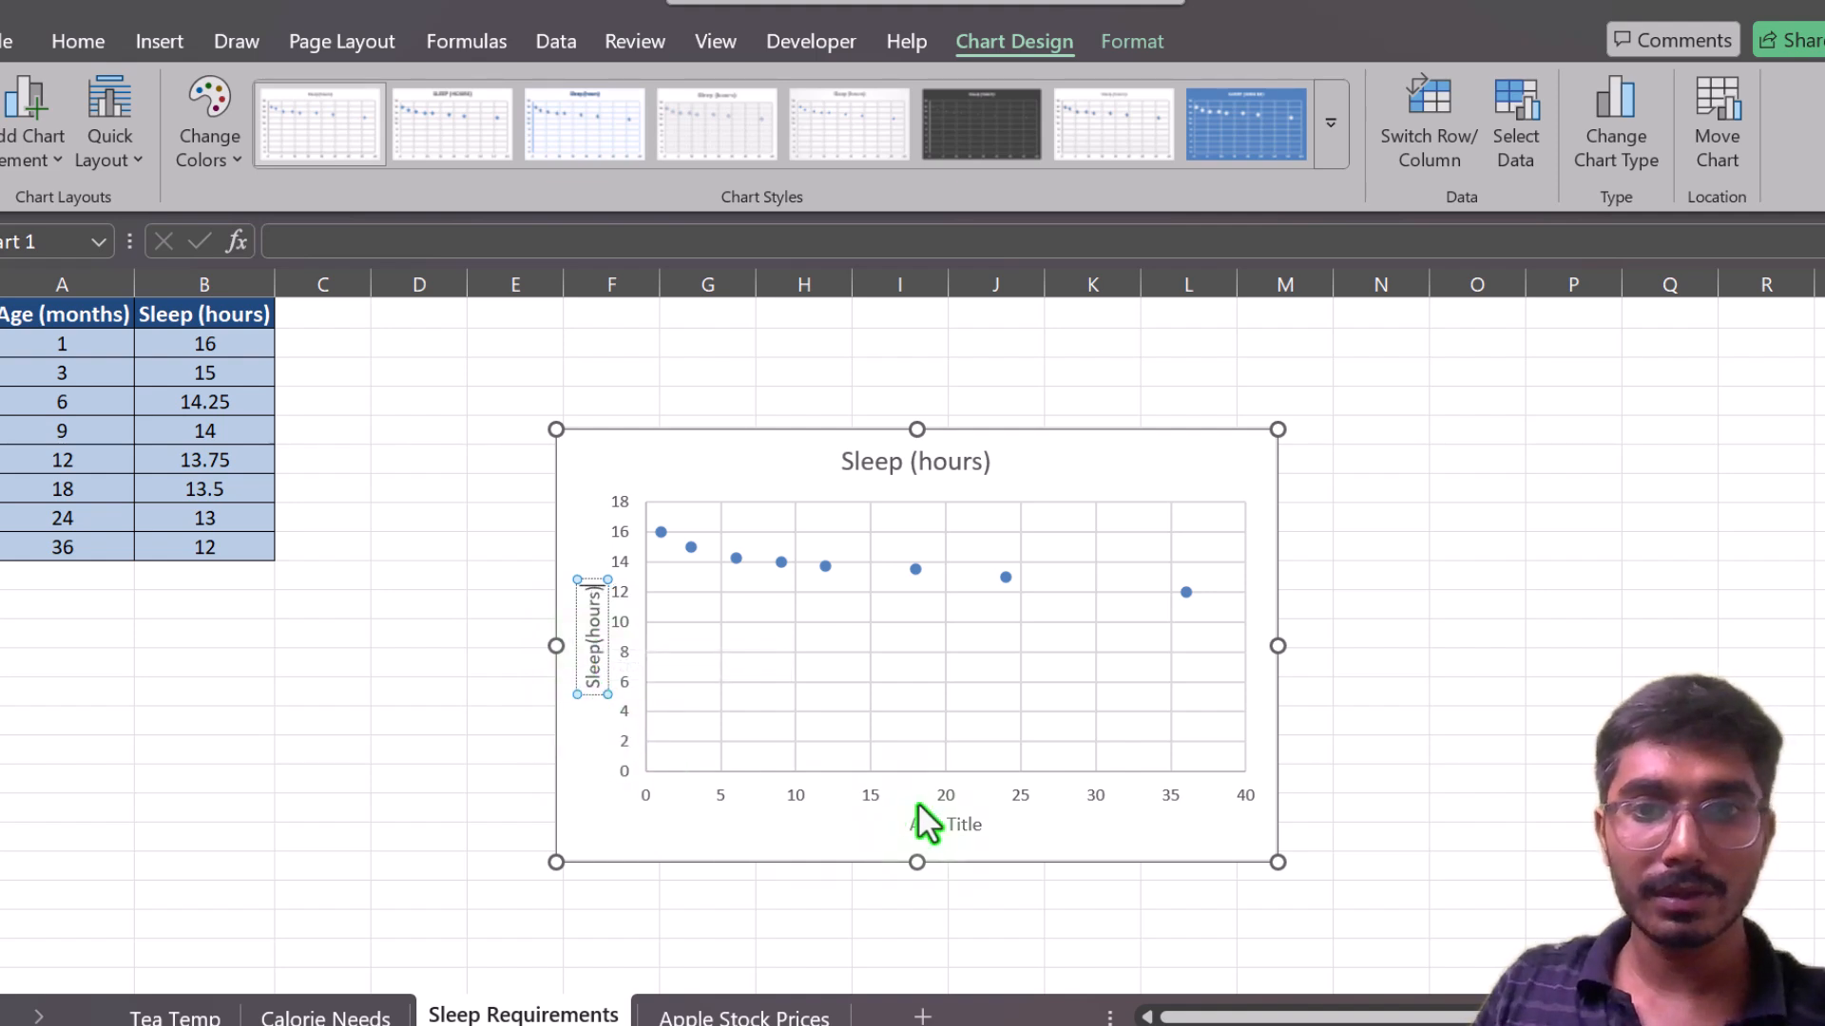
Name the sleep chart's horizontal axis "Age(month)".
left_click(938, 826)
double_click(937, 828)
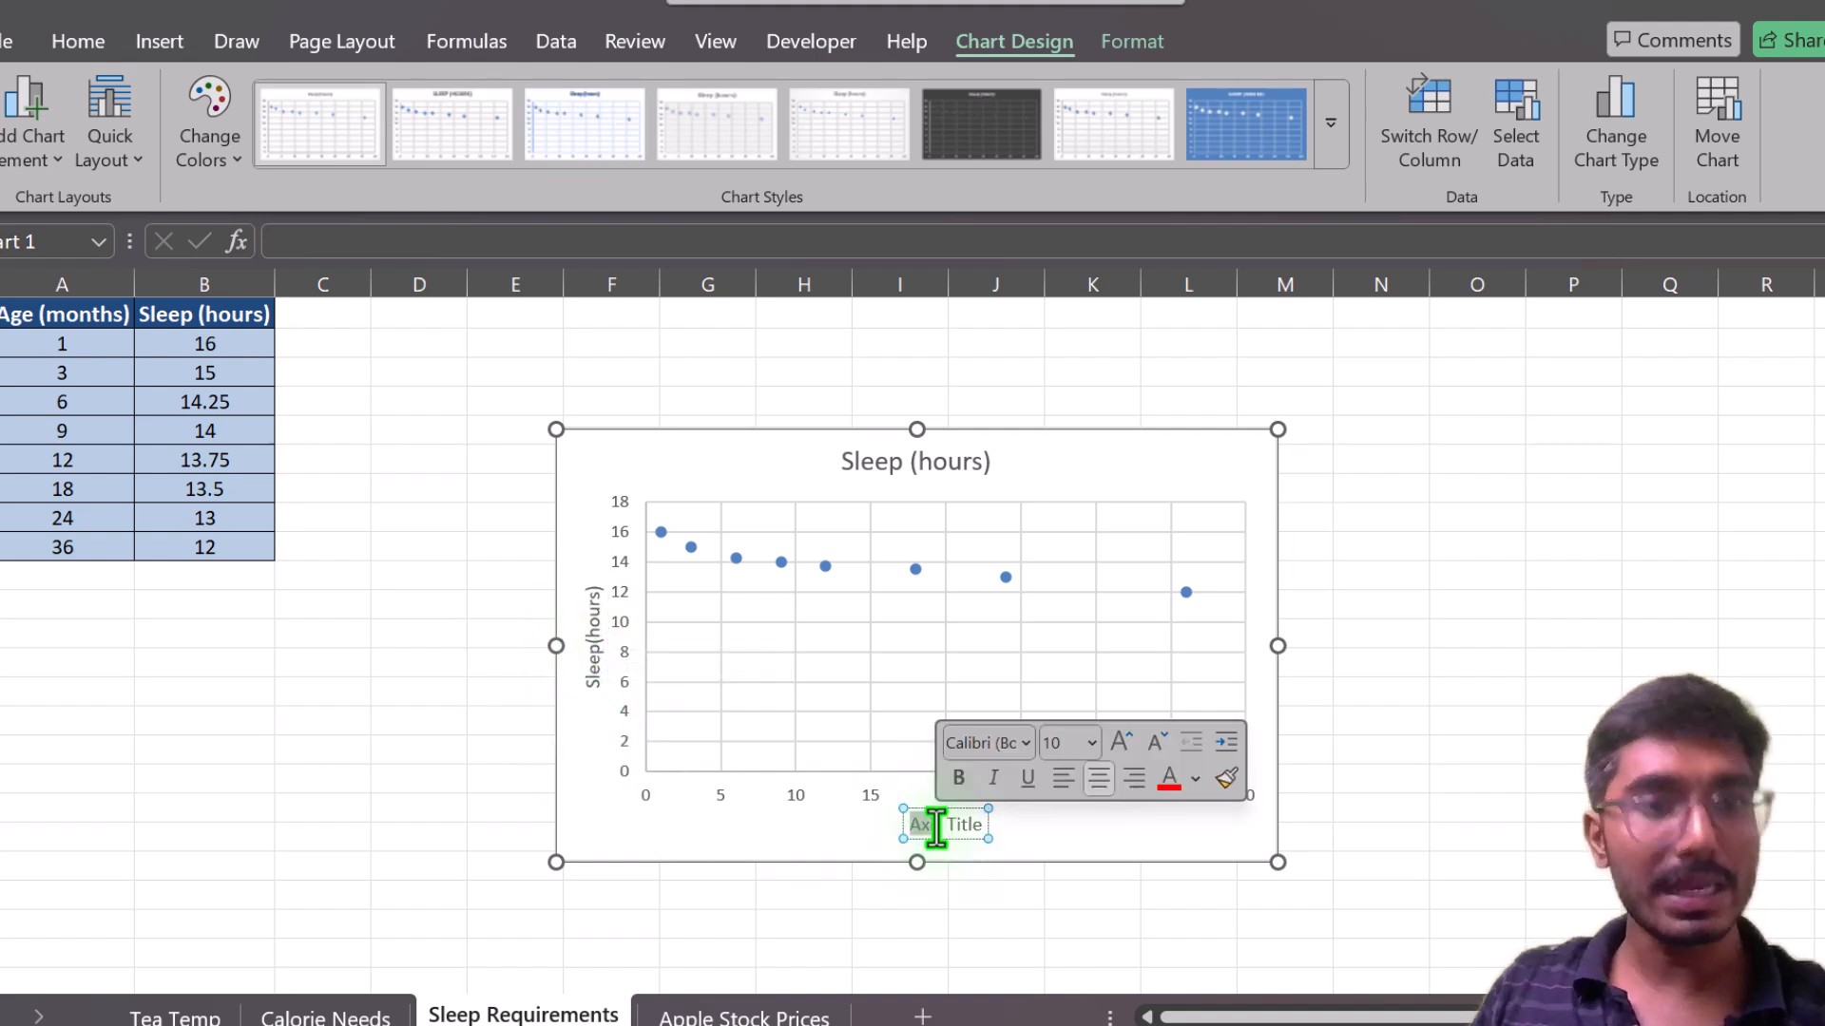
triple_click(936, 827)
type("Age(")
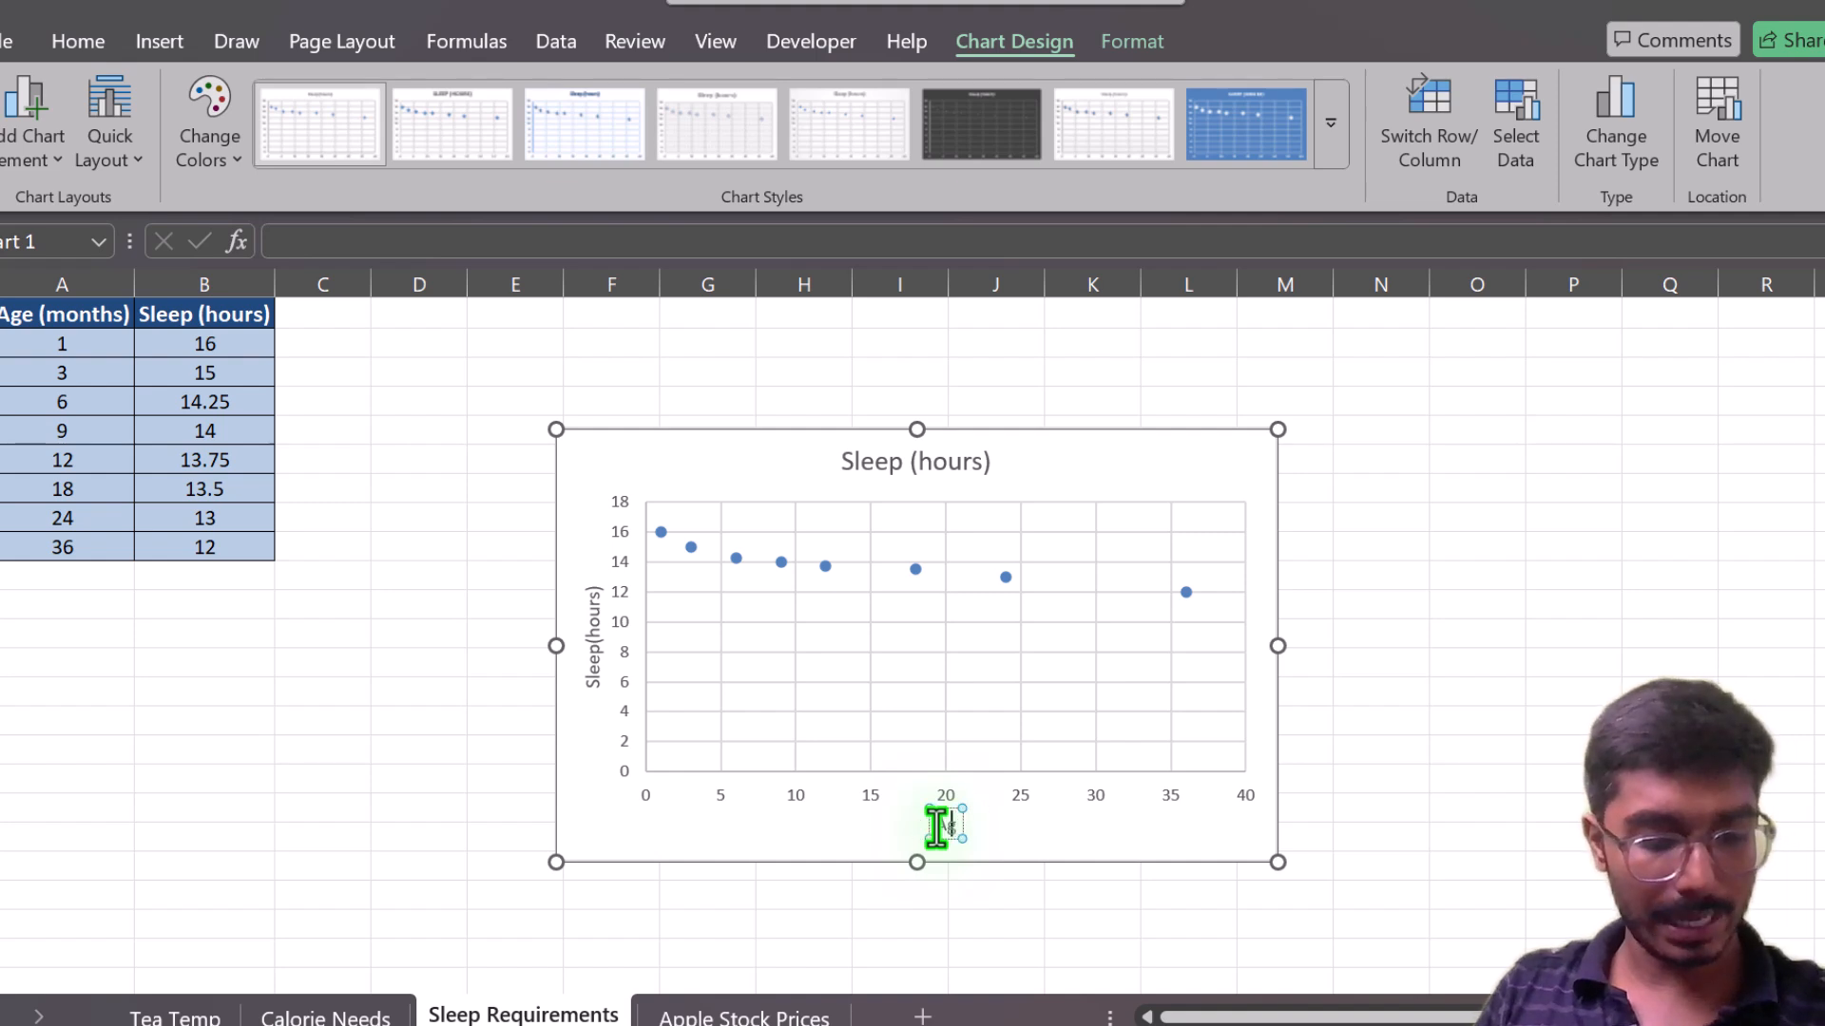
type("mo")
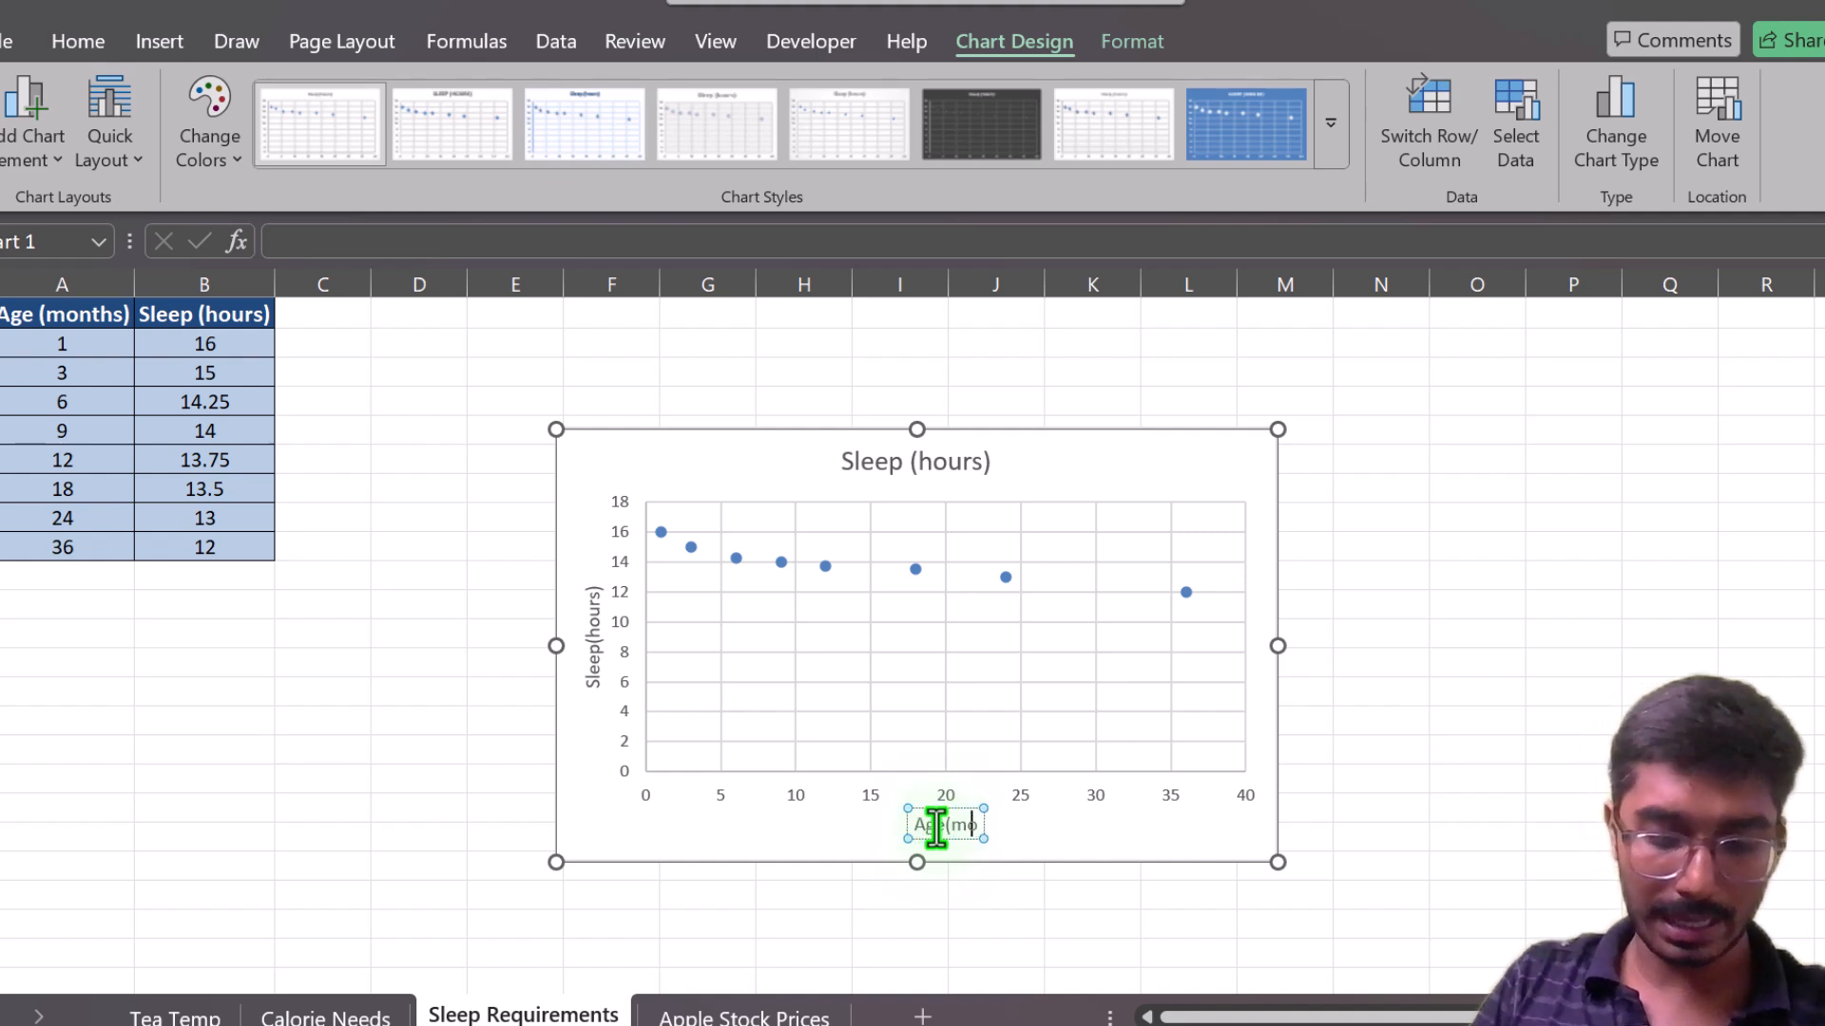
type("nth)")
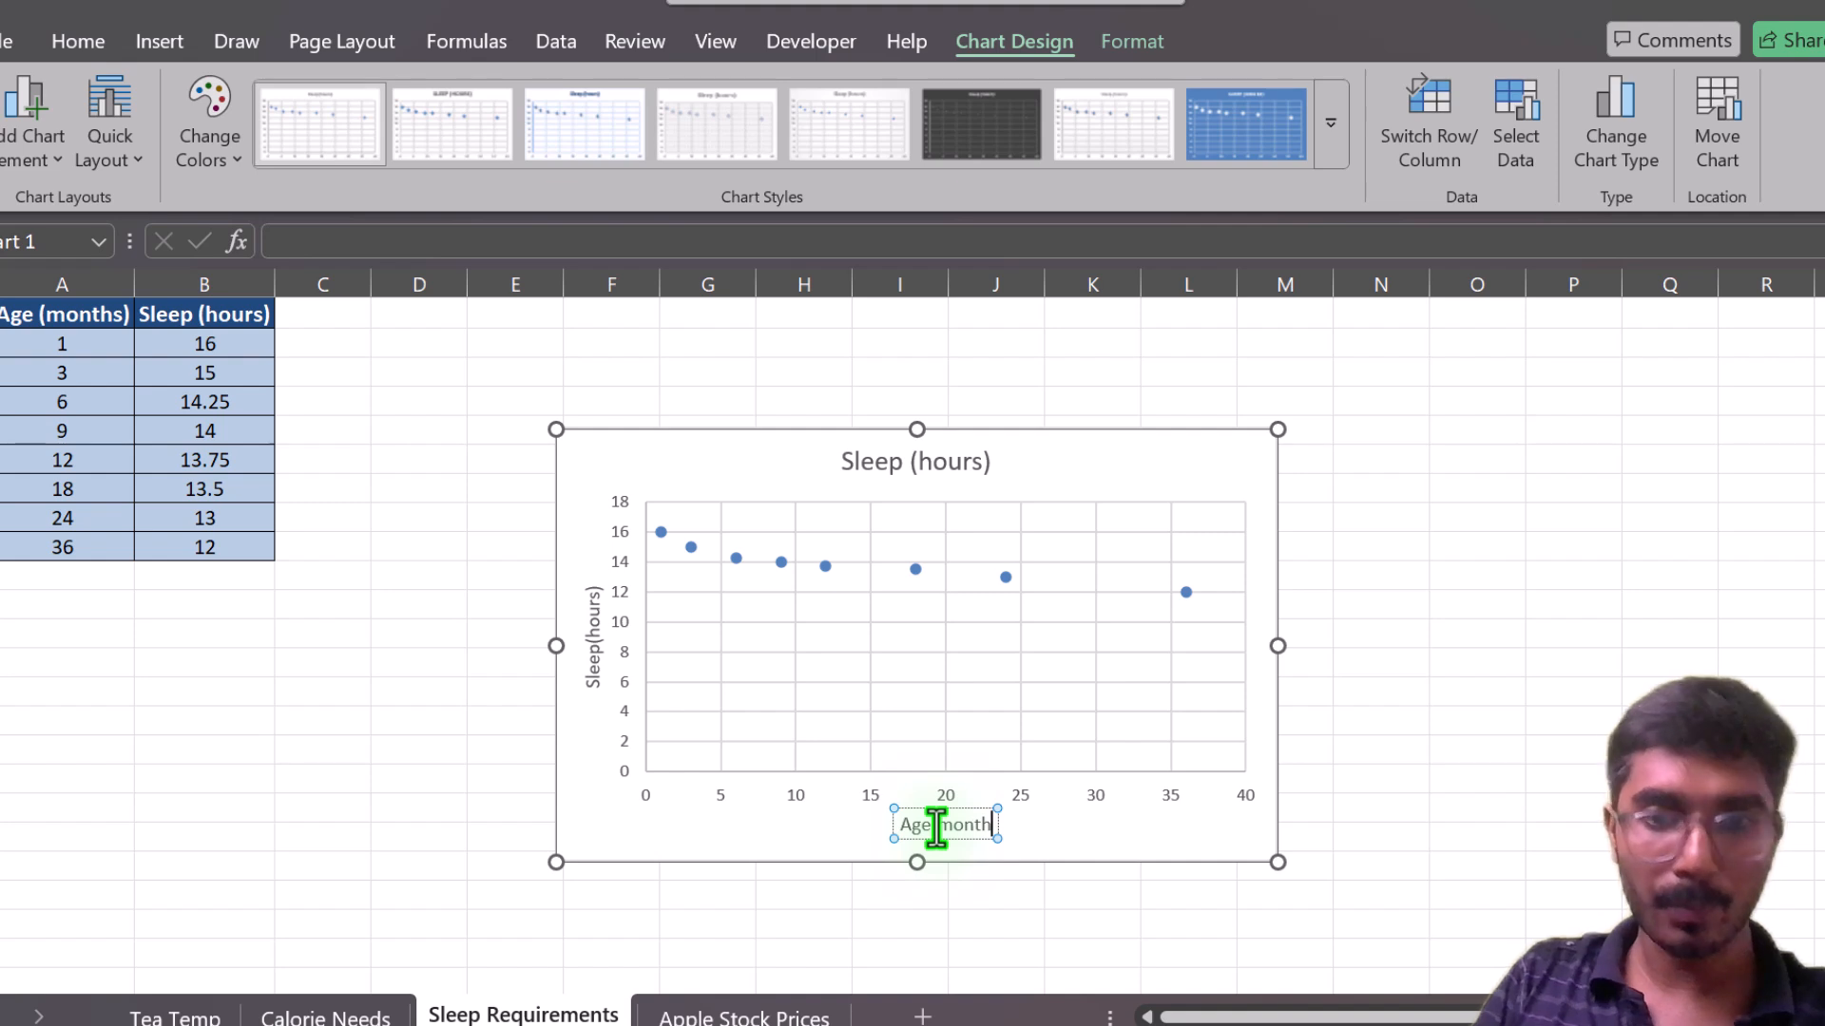
left_click(660, 943)
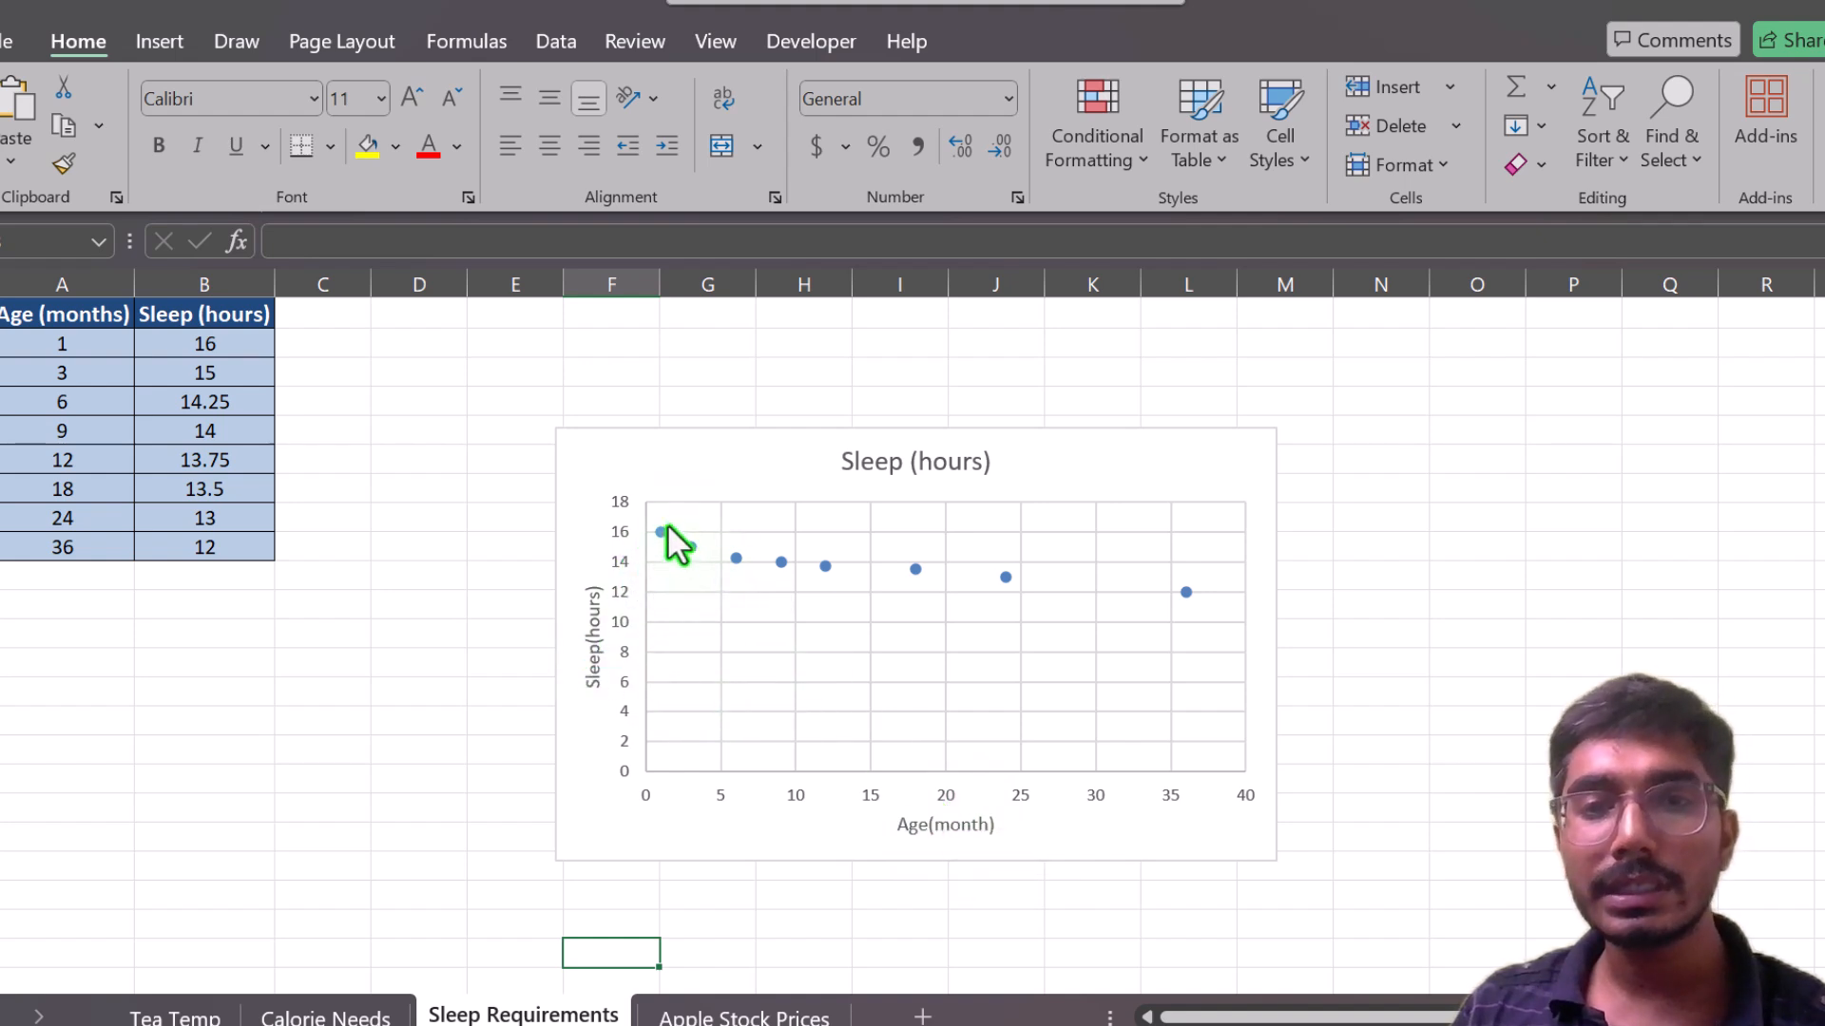
Set the minimum bound of the sleep chart's vertical axis to 11.
double_click(623, 652)
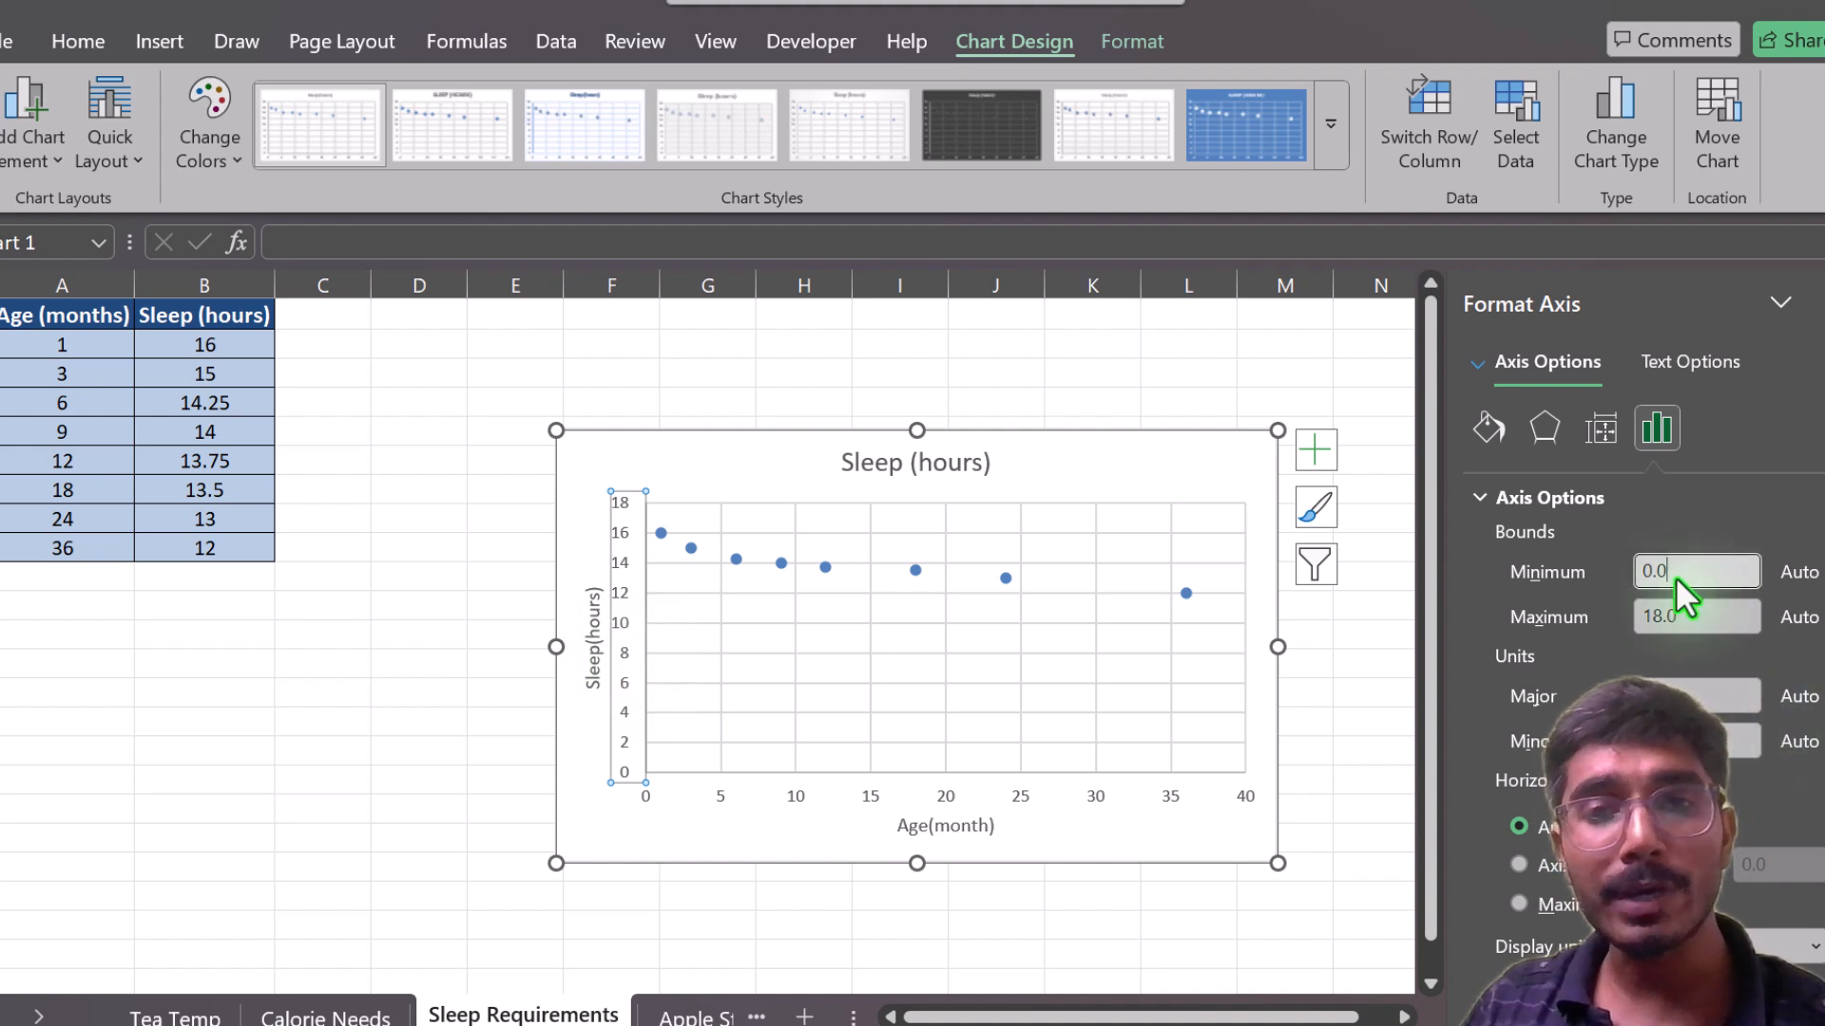
left_click_drag(1675, 578, 1629, 585)
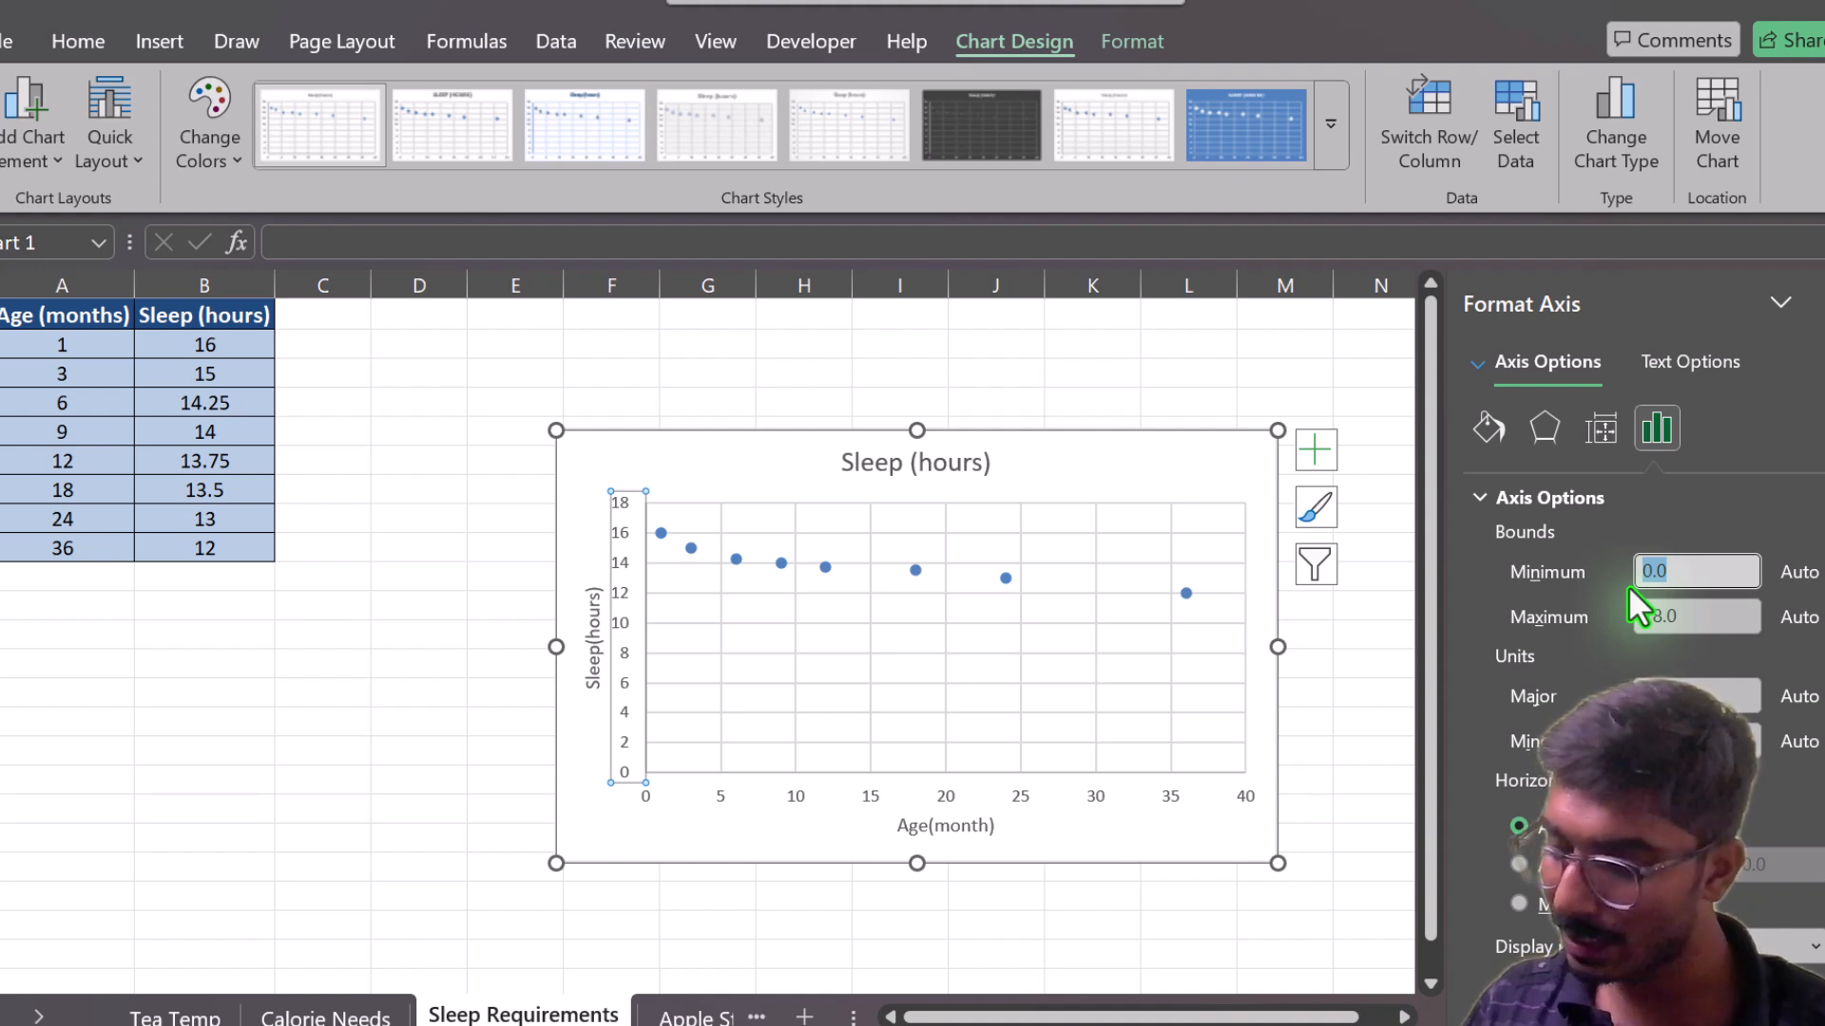
type("11")
key("Return")
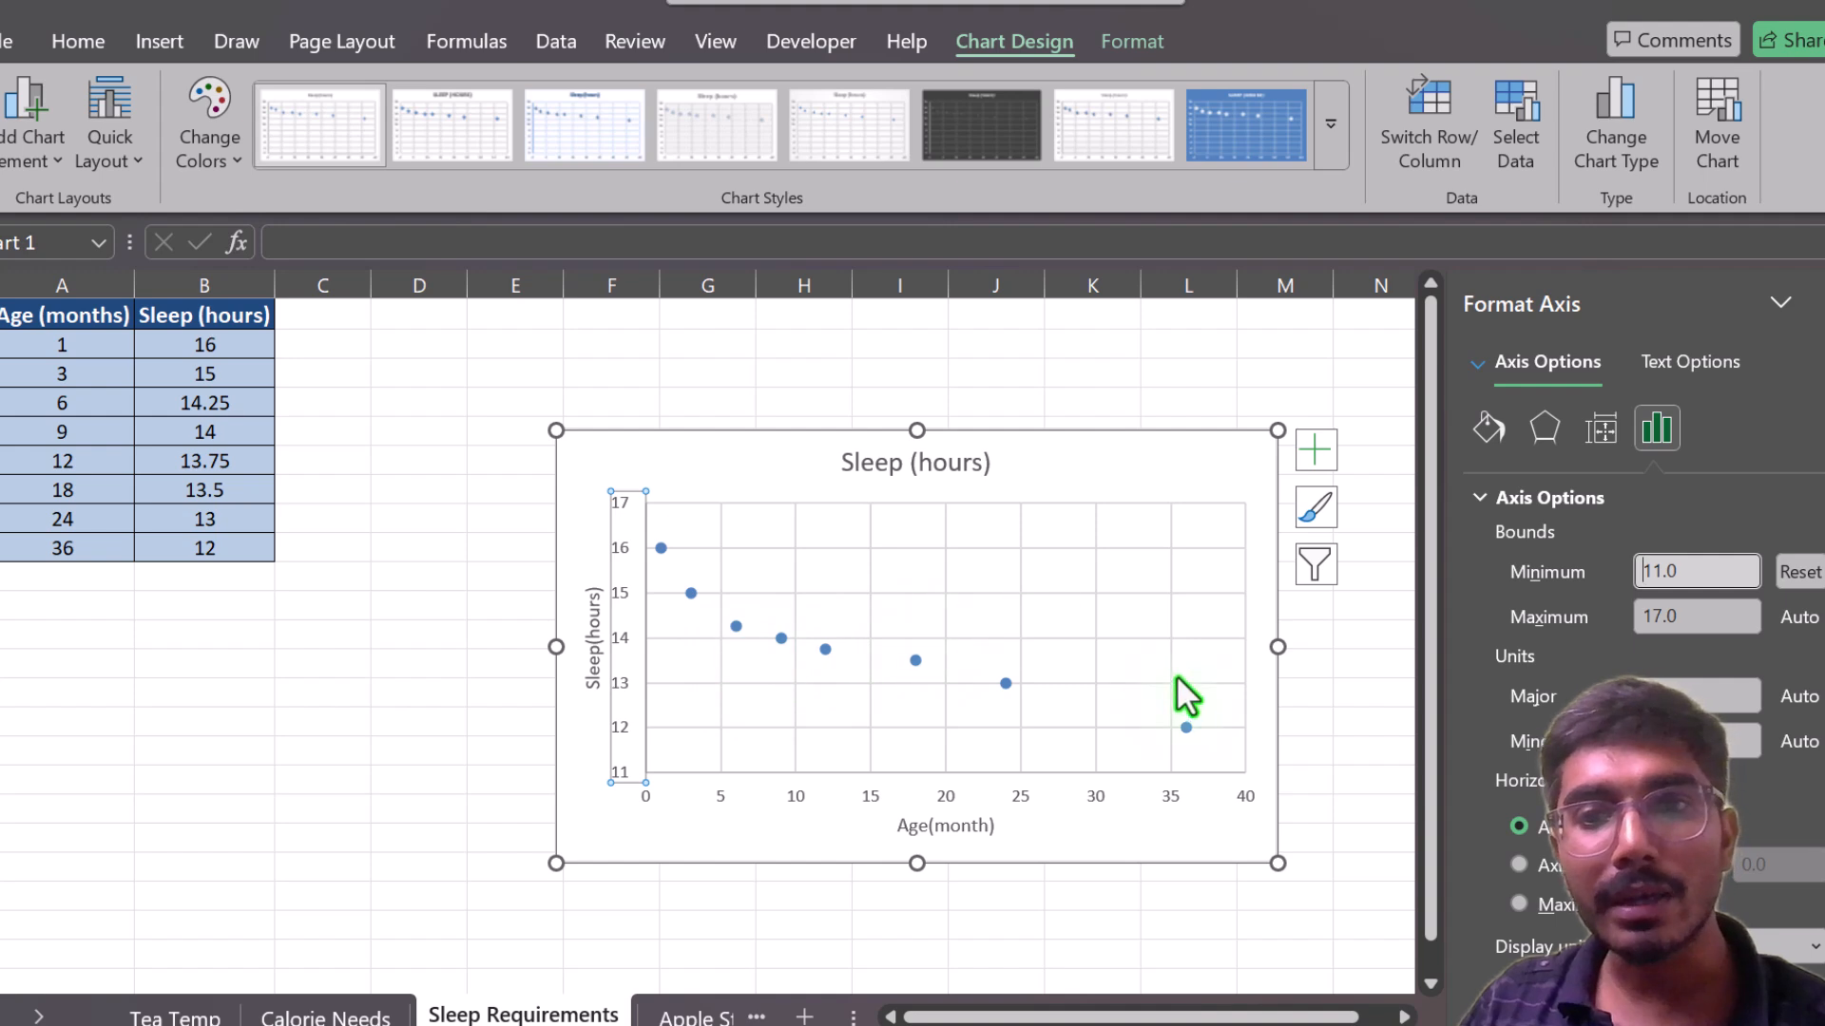
Set the major tick marks of the sleep chart's vertical axis to Outside and close the axis formatting.
left_click(1488, 498)
left_click(1478, 539)
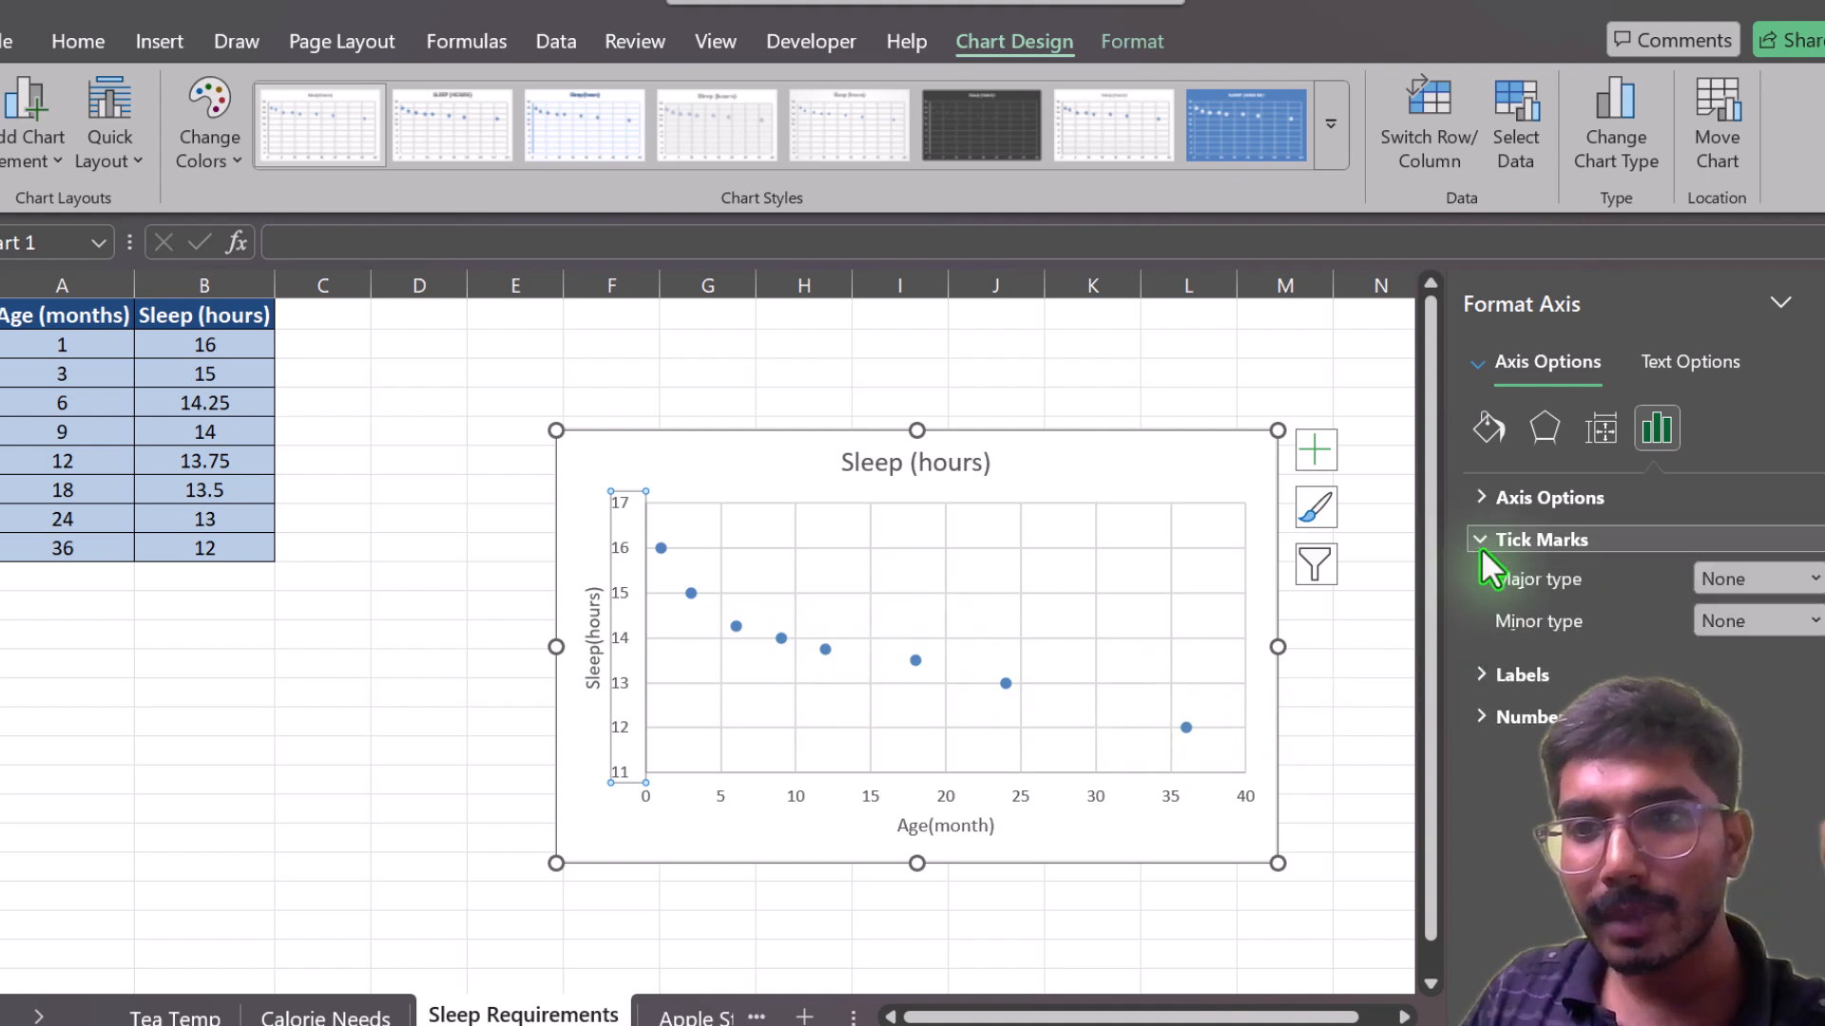
left_click(1813, 579)
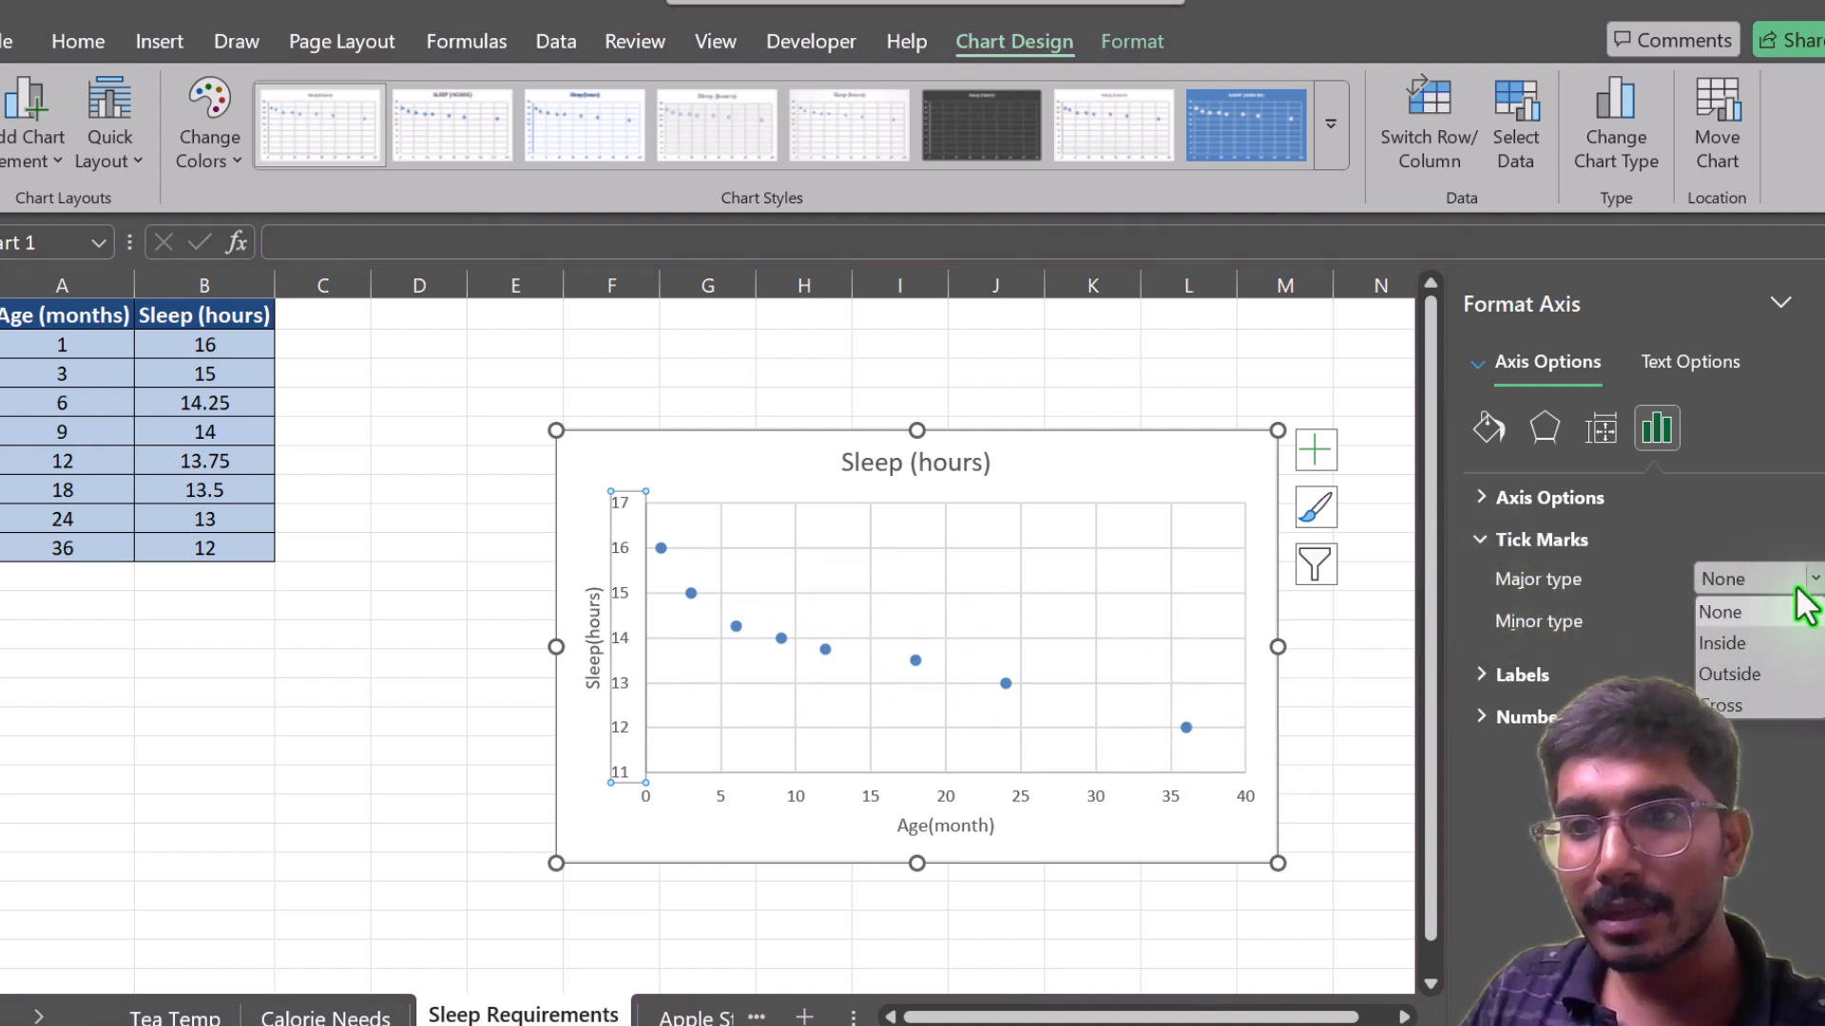
left_click(1741, 670)
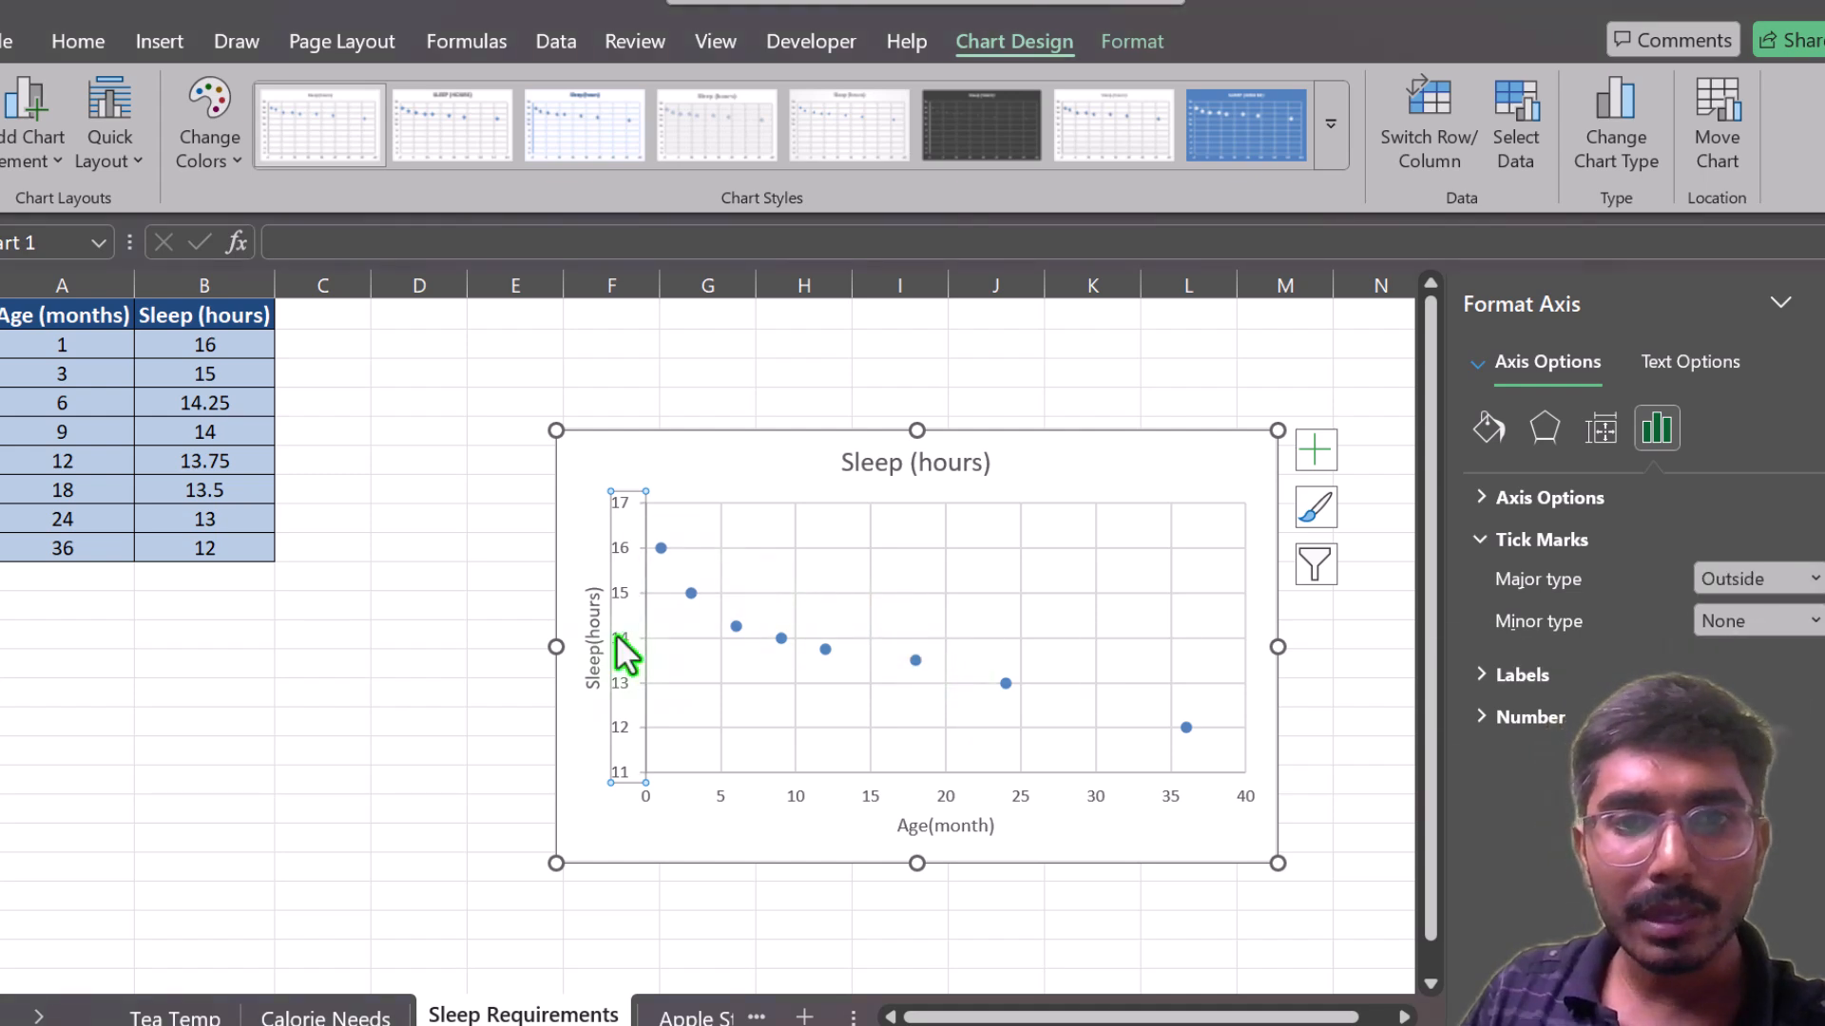
left_click(730, 842)
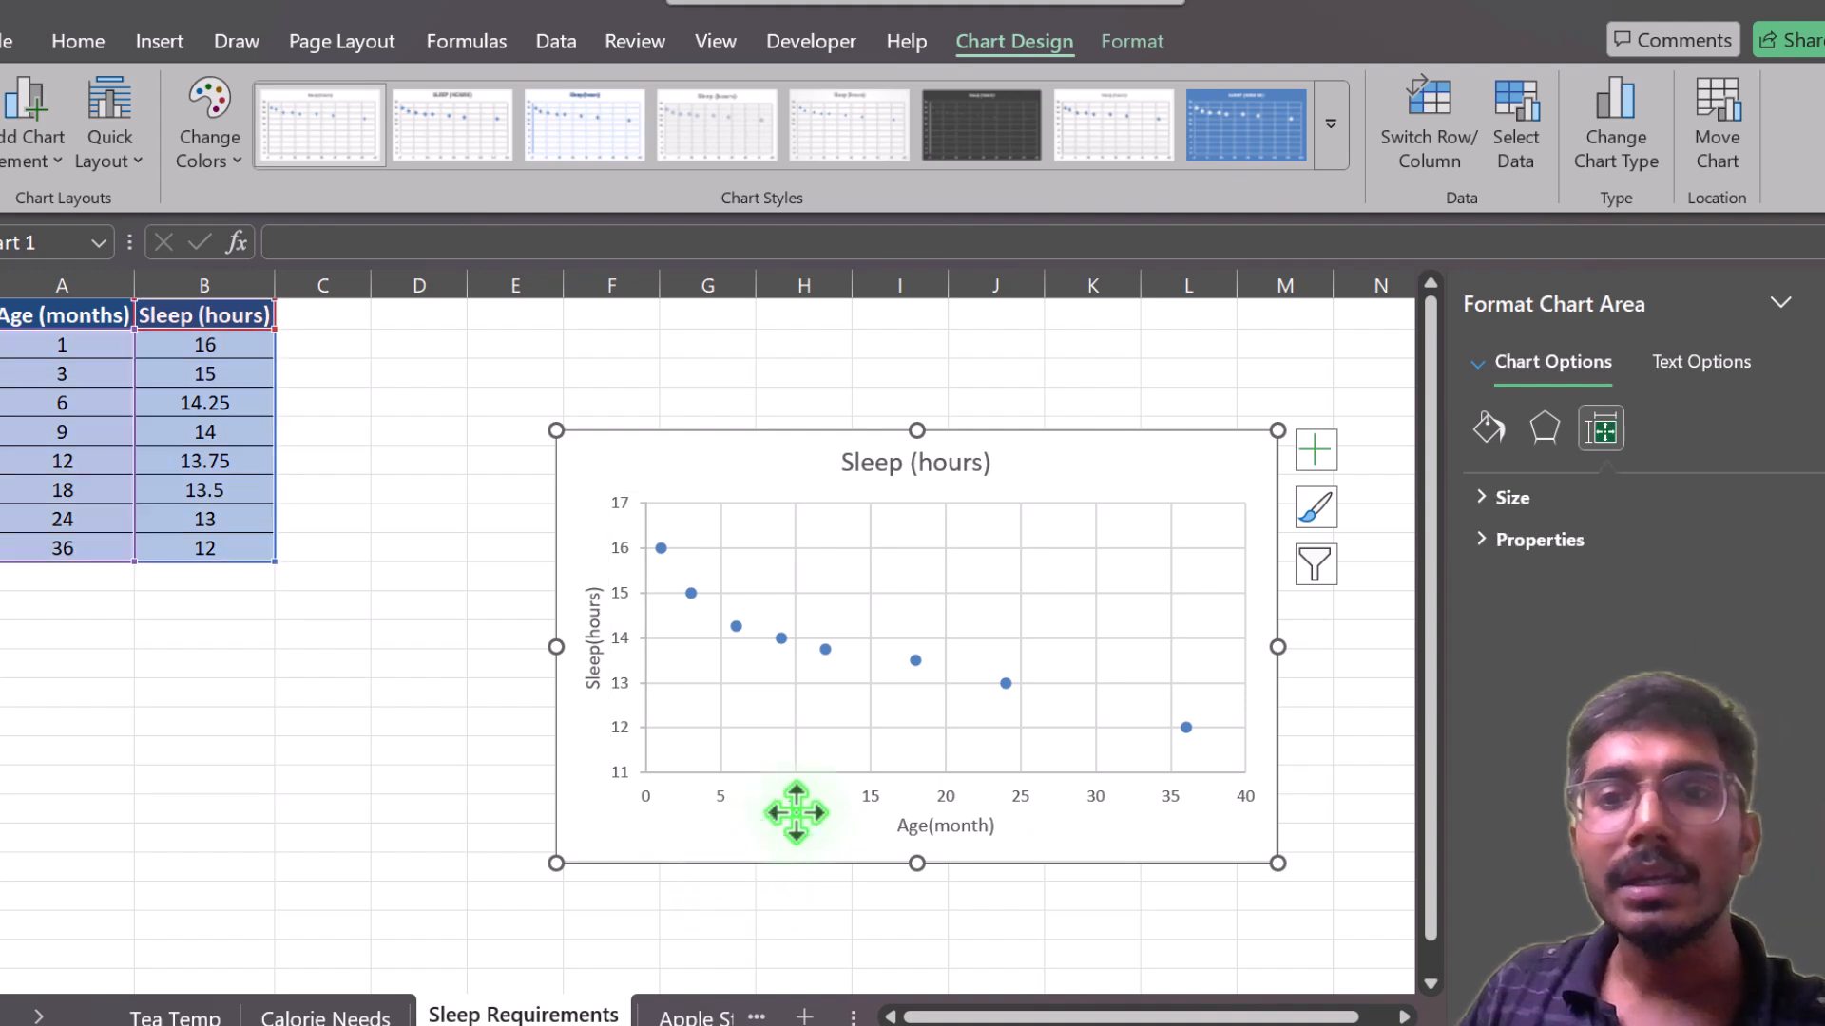
left_click(1810, 304)
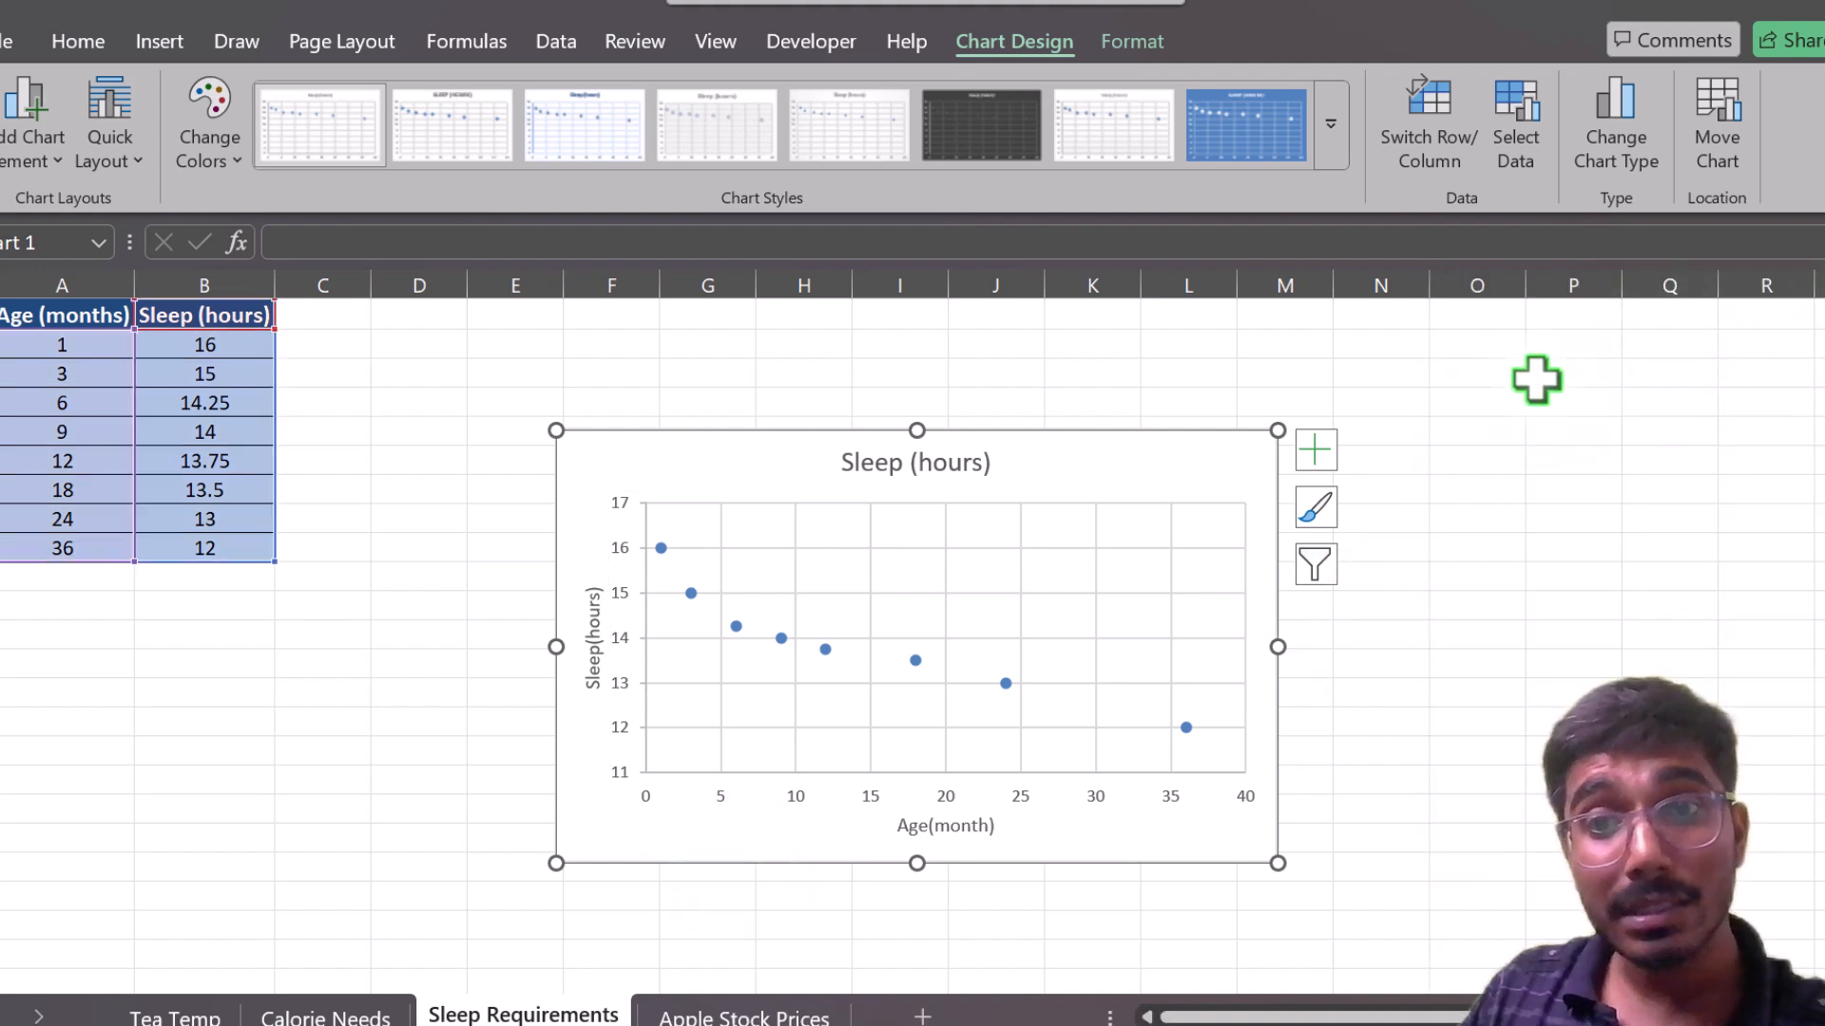
Add a Linear trendline to the sleep chart.
left_click(1315, 450)
left_click(1543, 713)
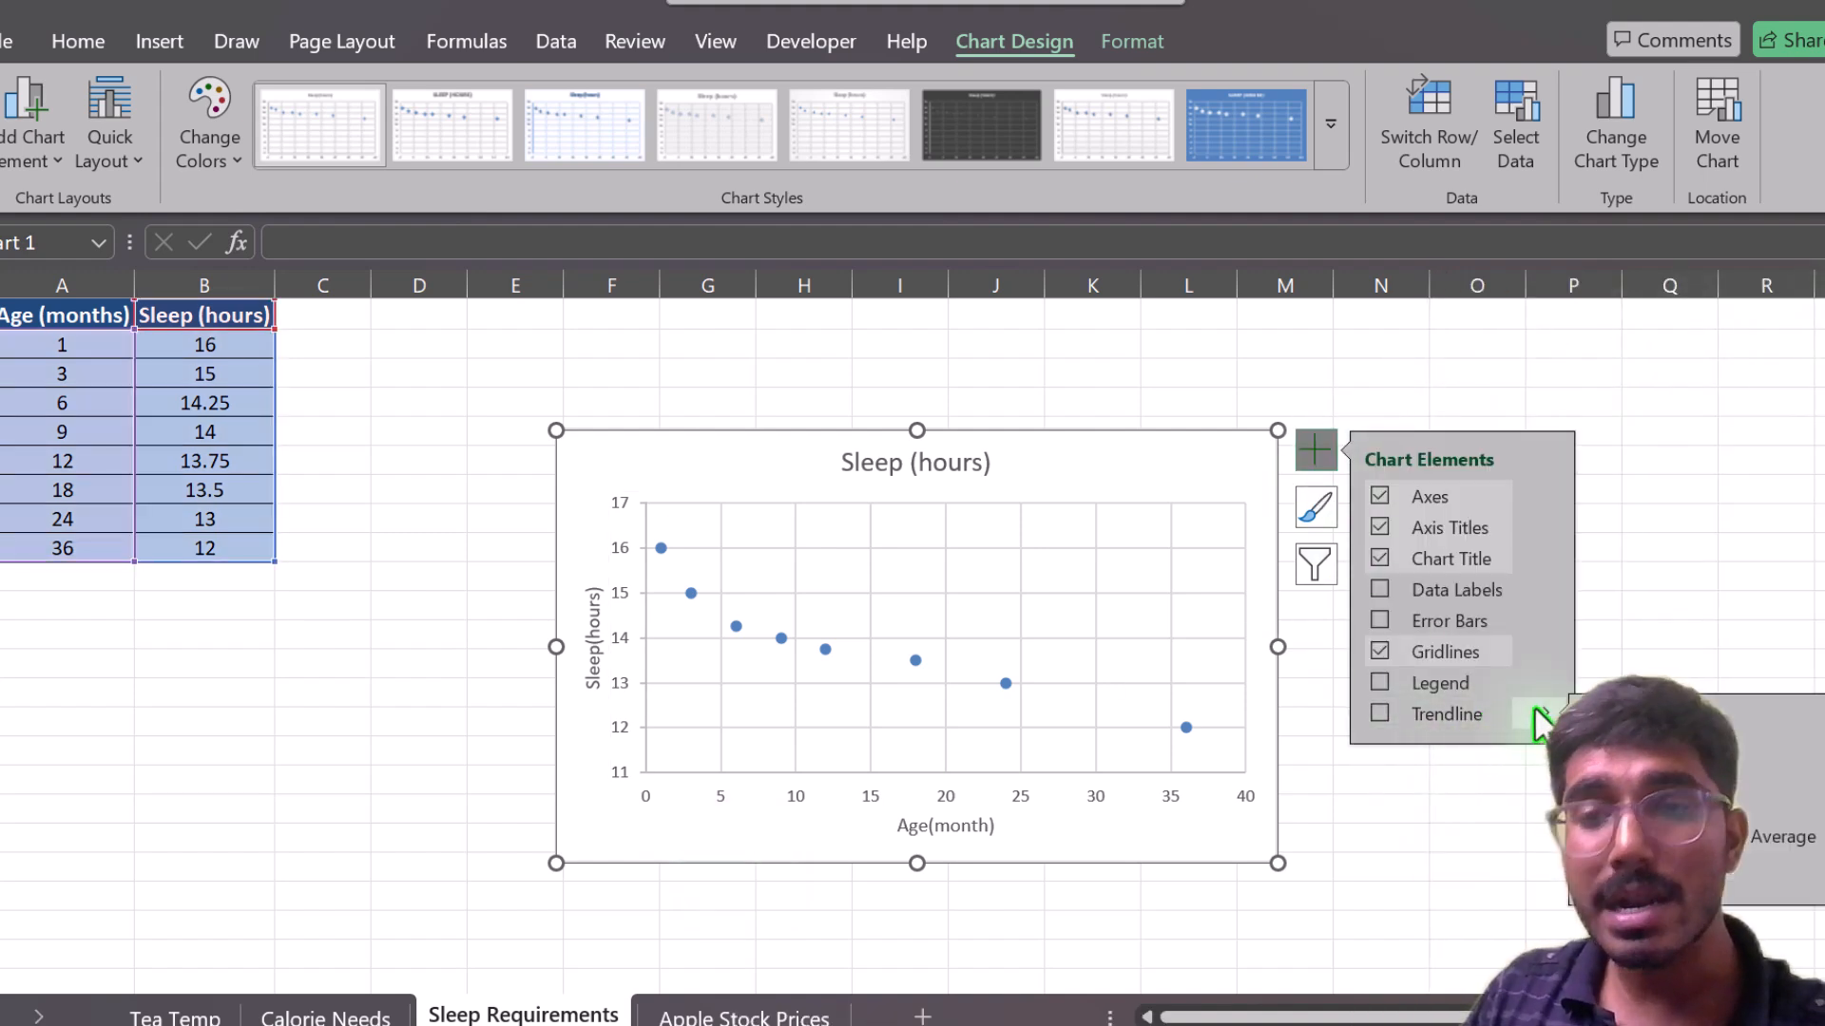
left_click(1630, 730)
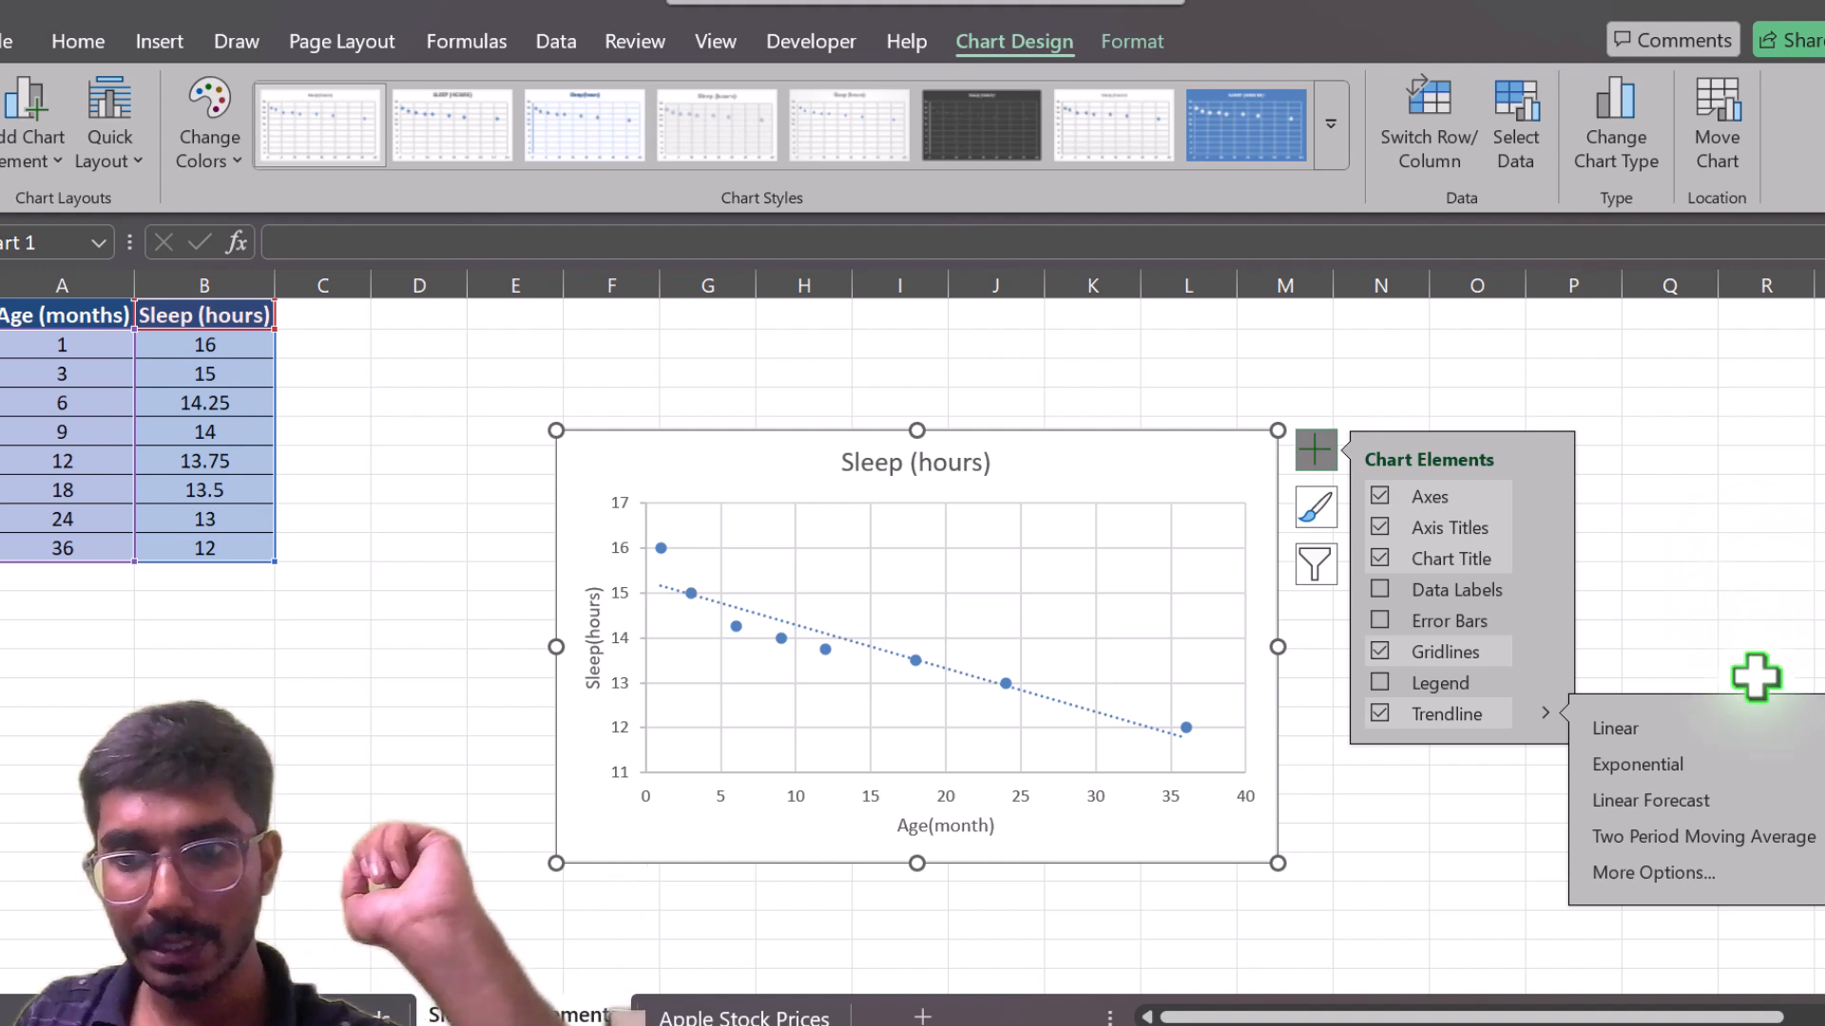
Display the trendline equation on the sleep chart and move it to the upper right of the plot area.
left_click(1707, 871)
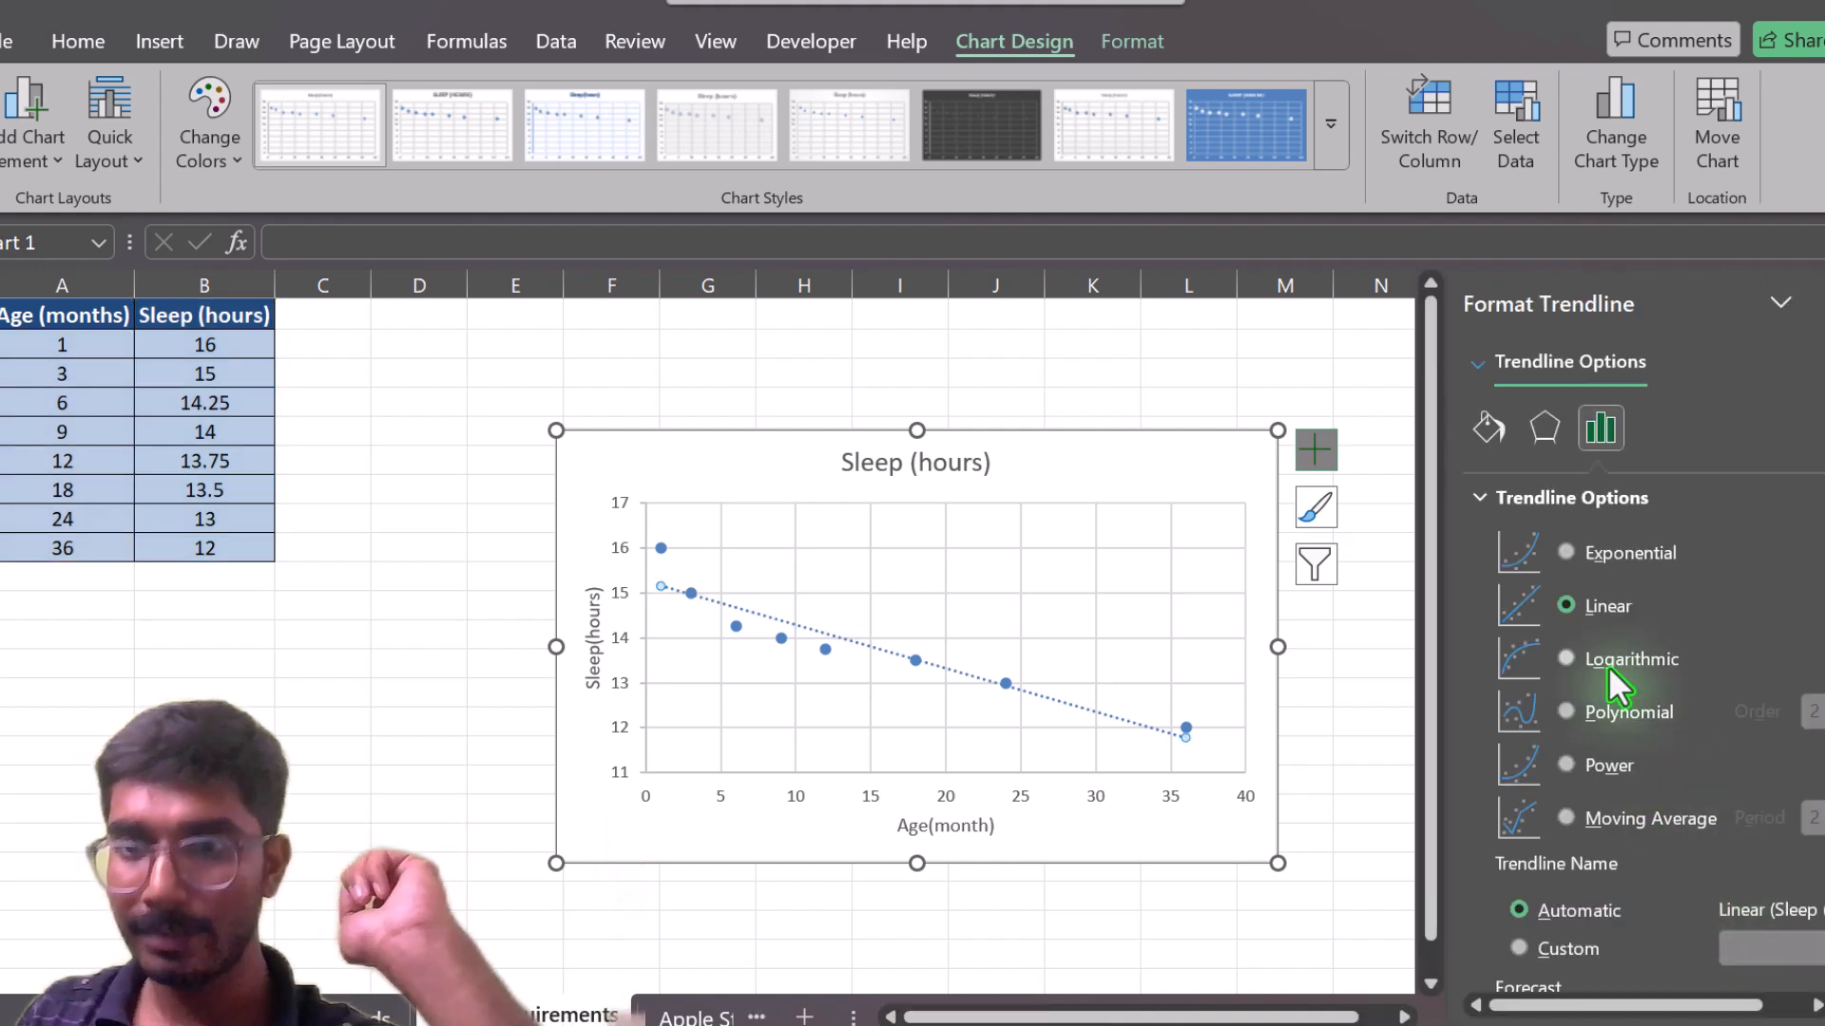
scroll(1615, 684, "down", 3)
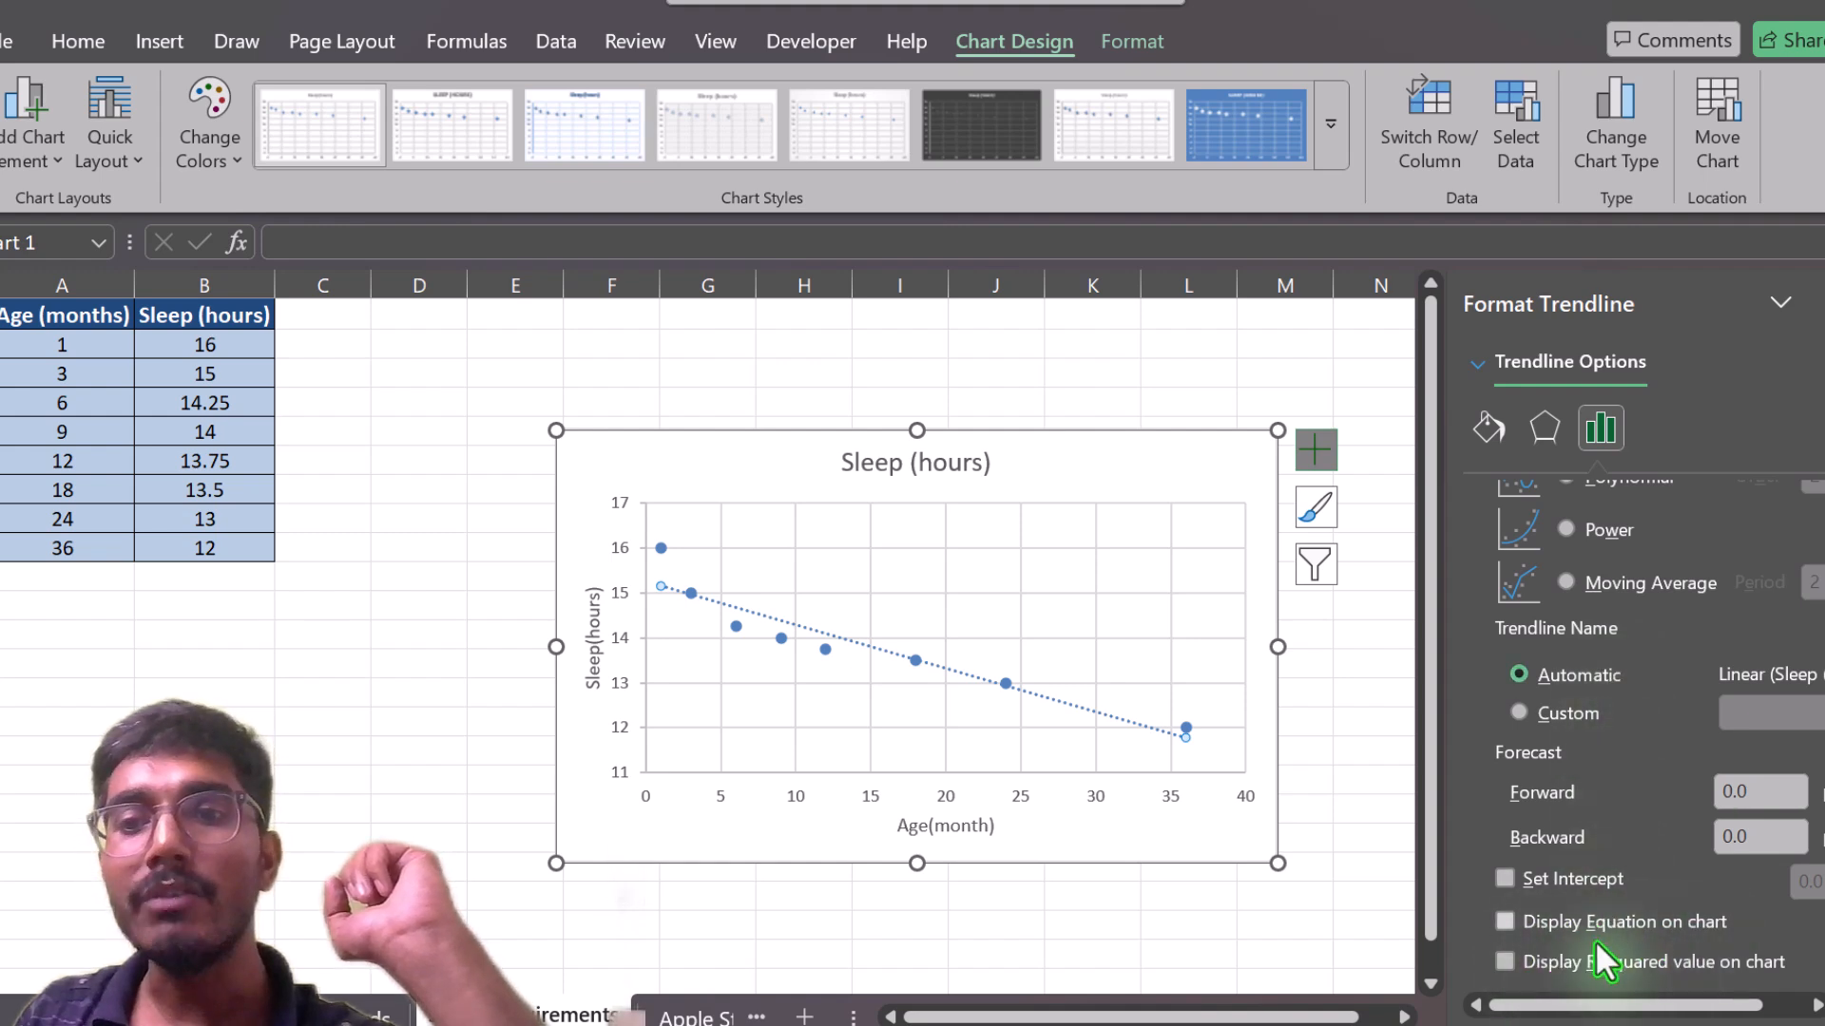
left_click(1502, 922)
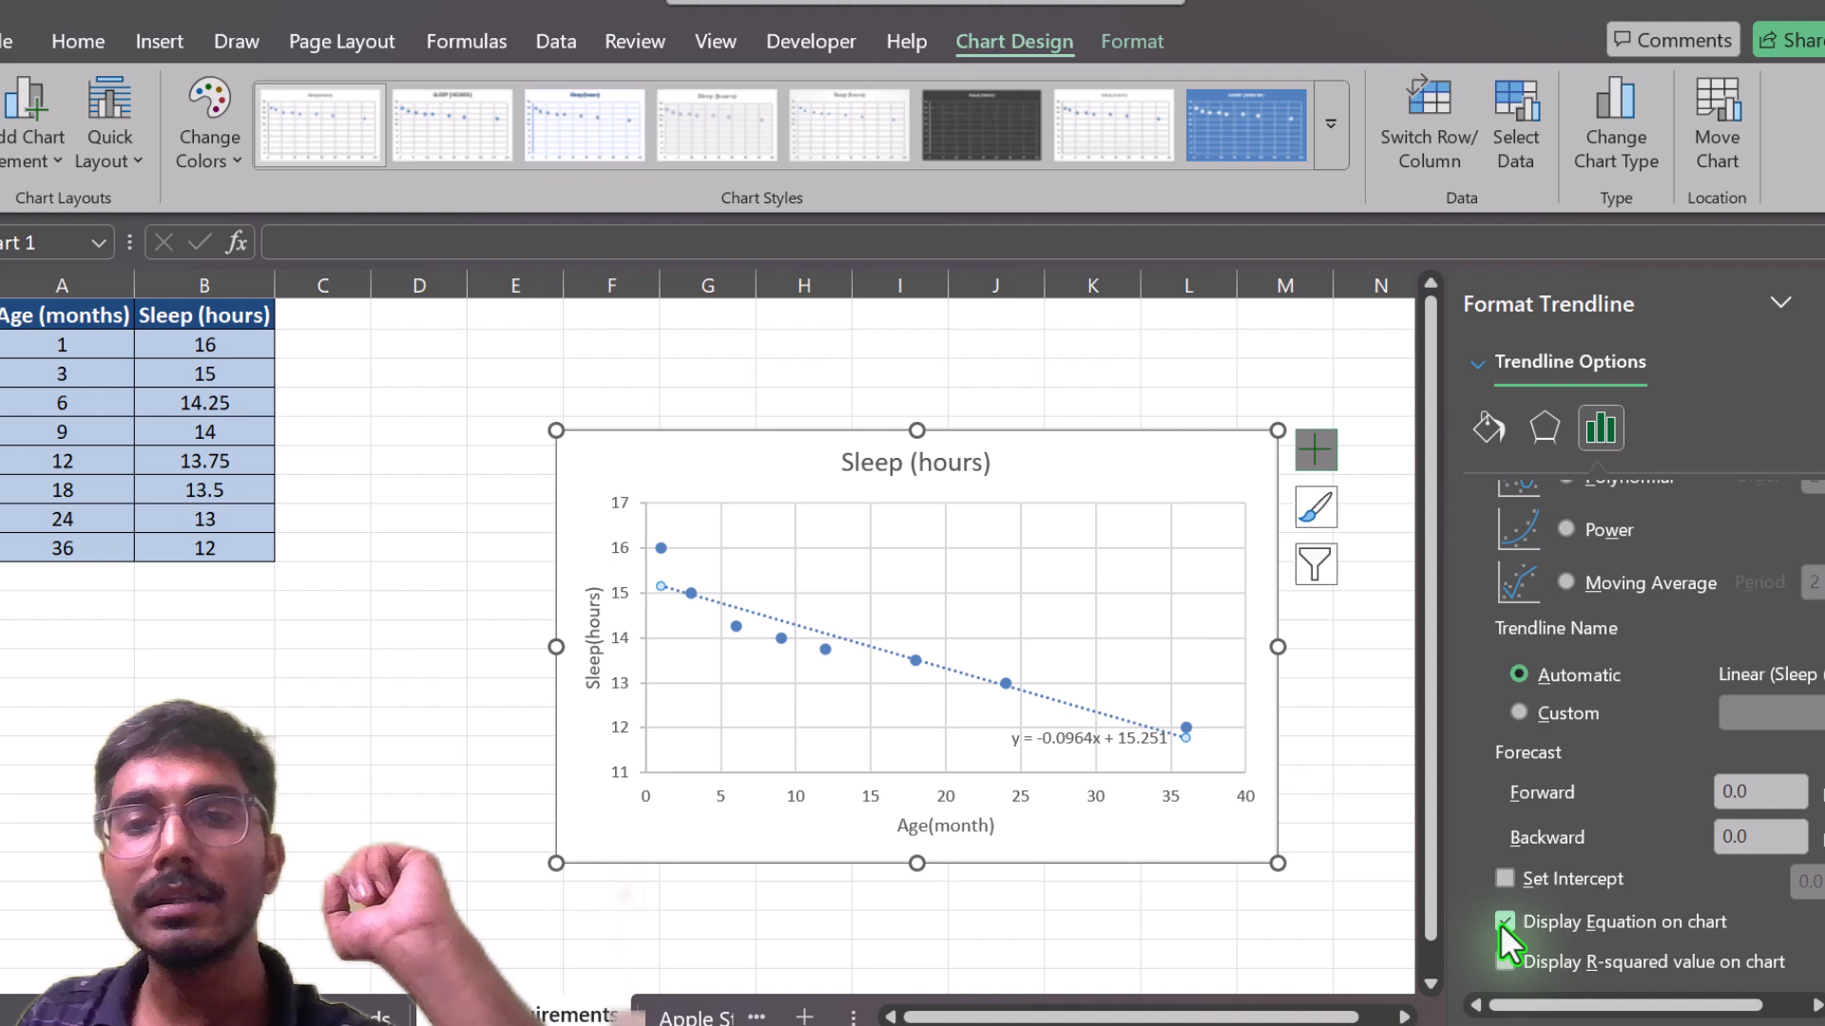
left_click(1079, 739)
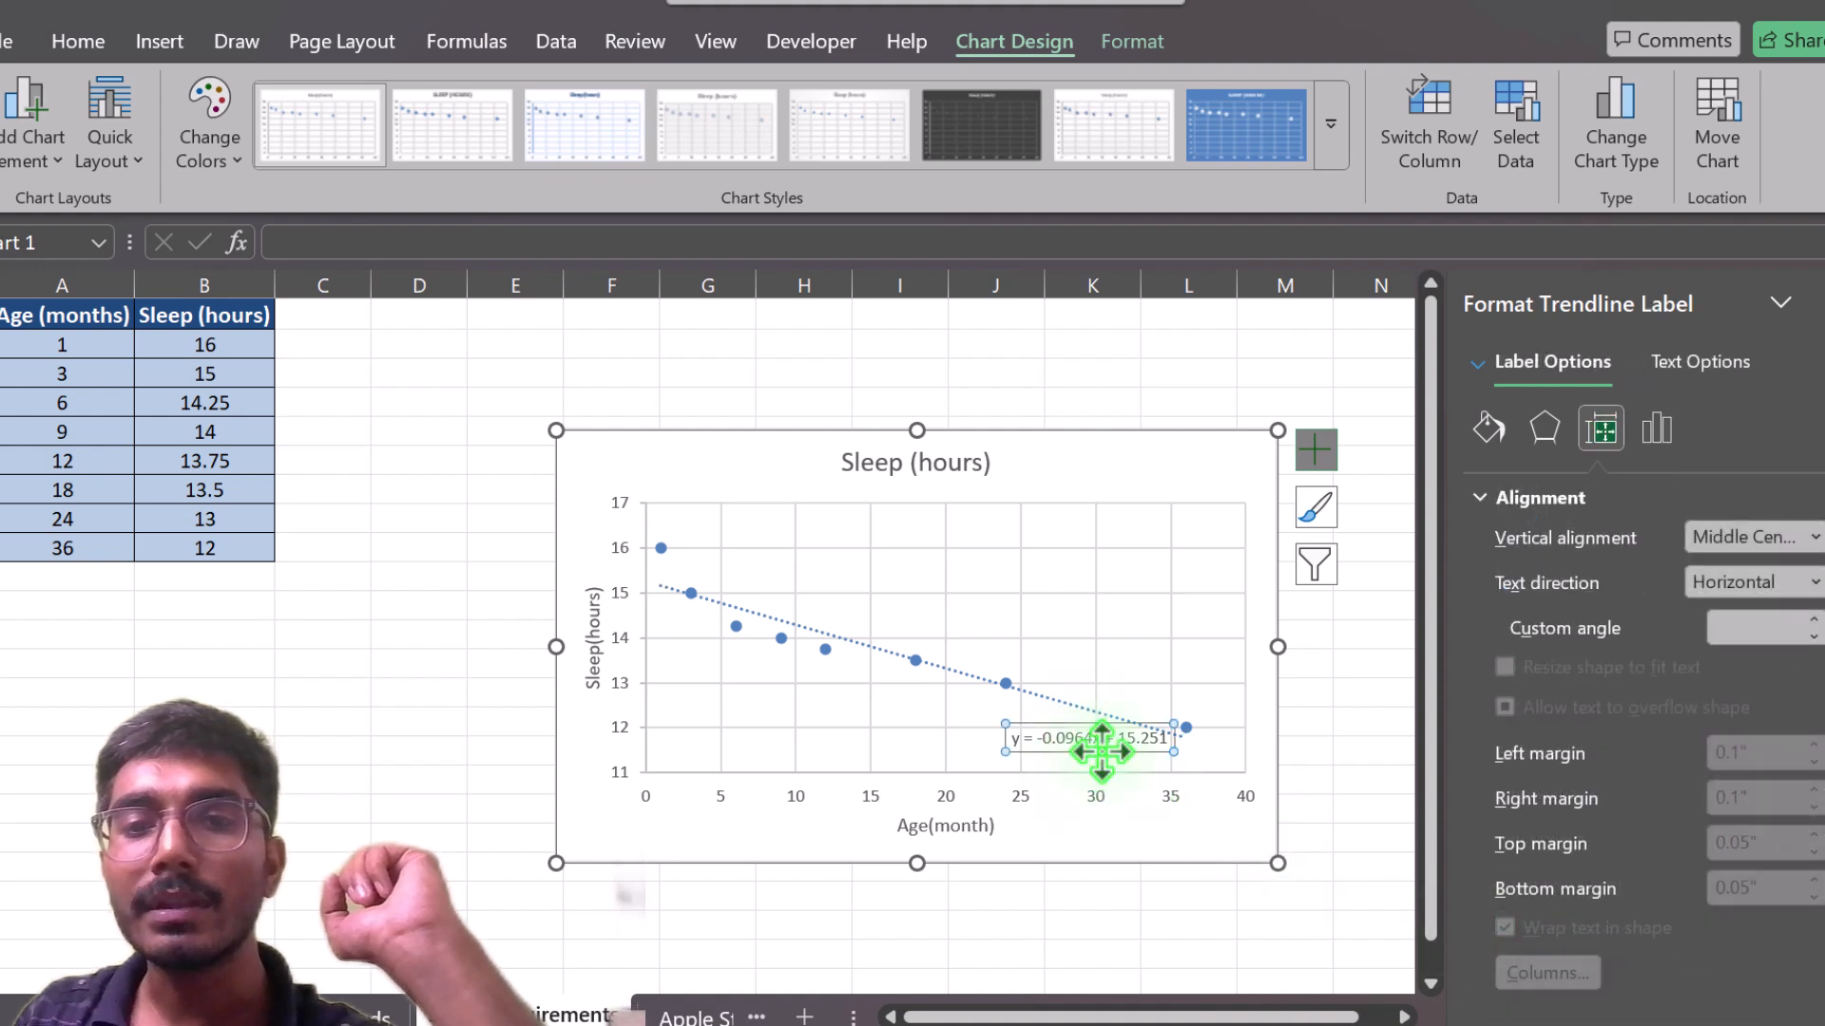
left_click_drag(1101, 752, 1102, 533)
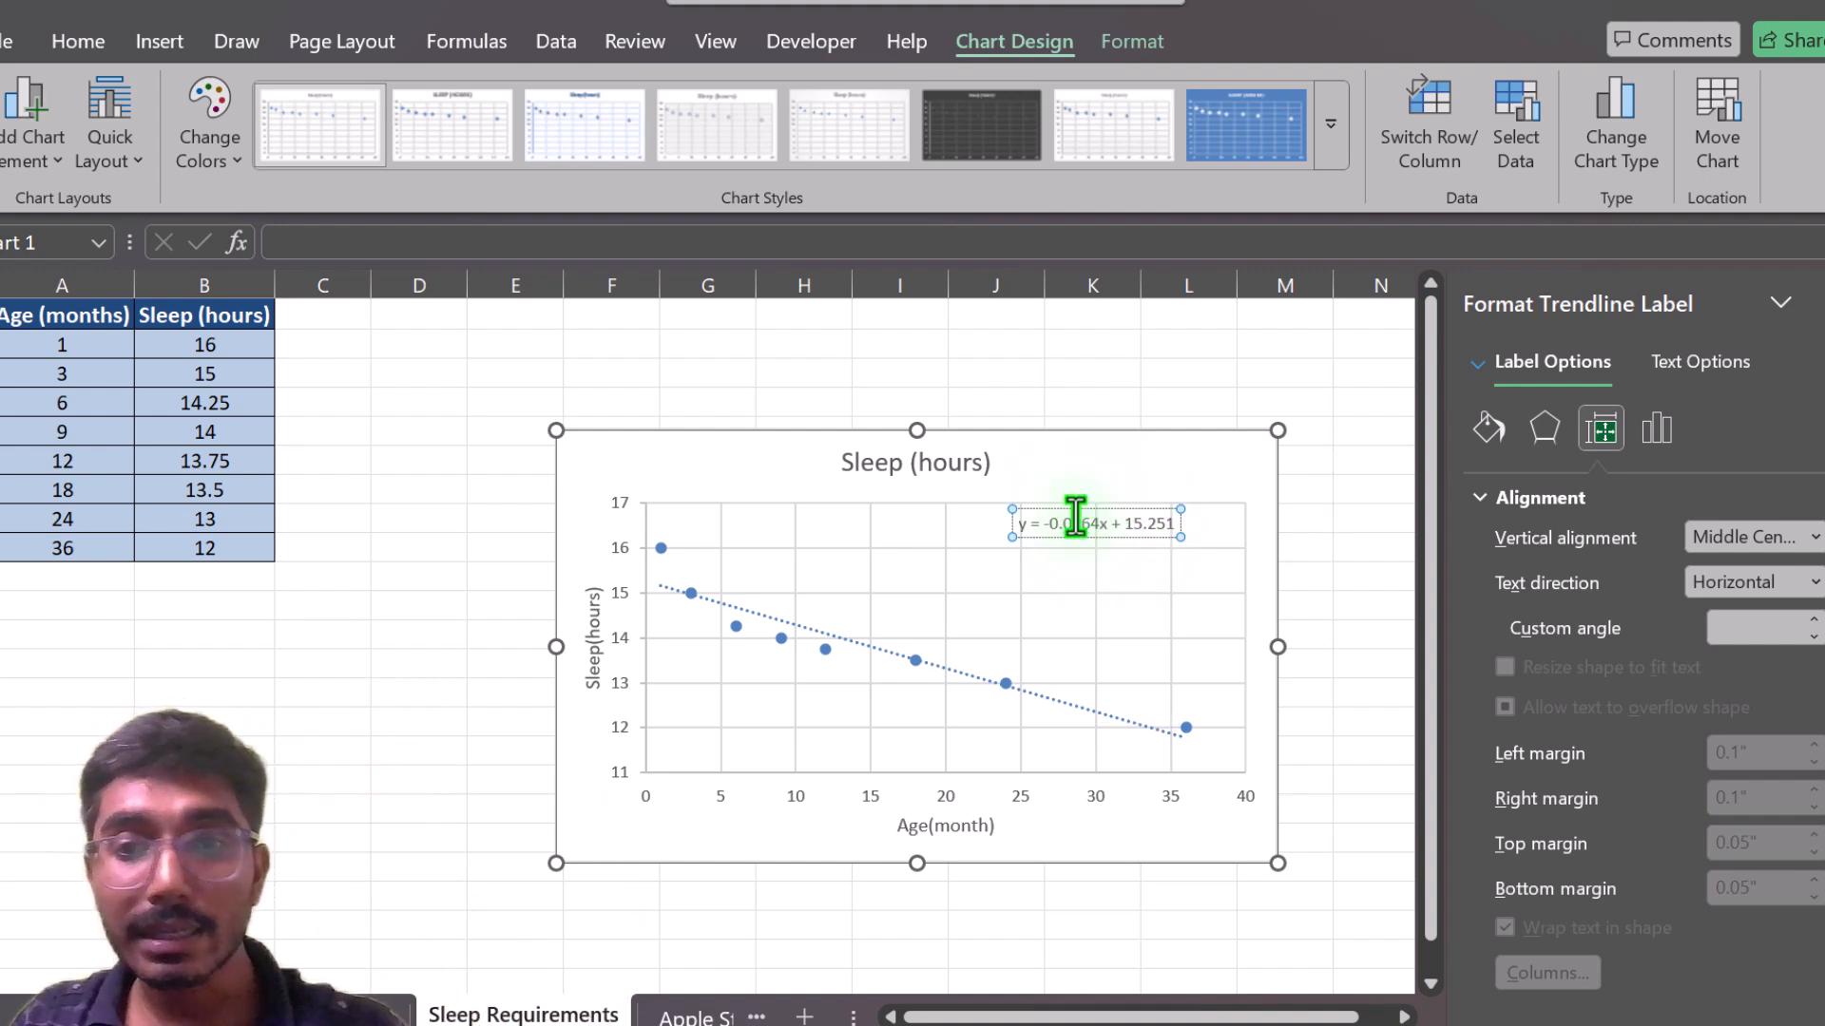
Enlarge the trendline equation to font size 16, make it bold, and close the label formatting.
triple_click(1075, 516)
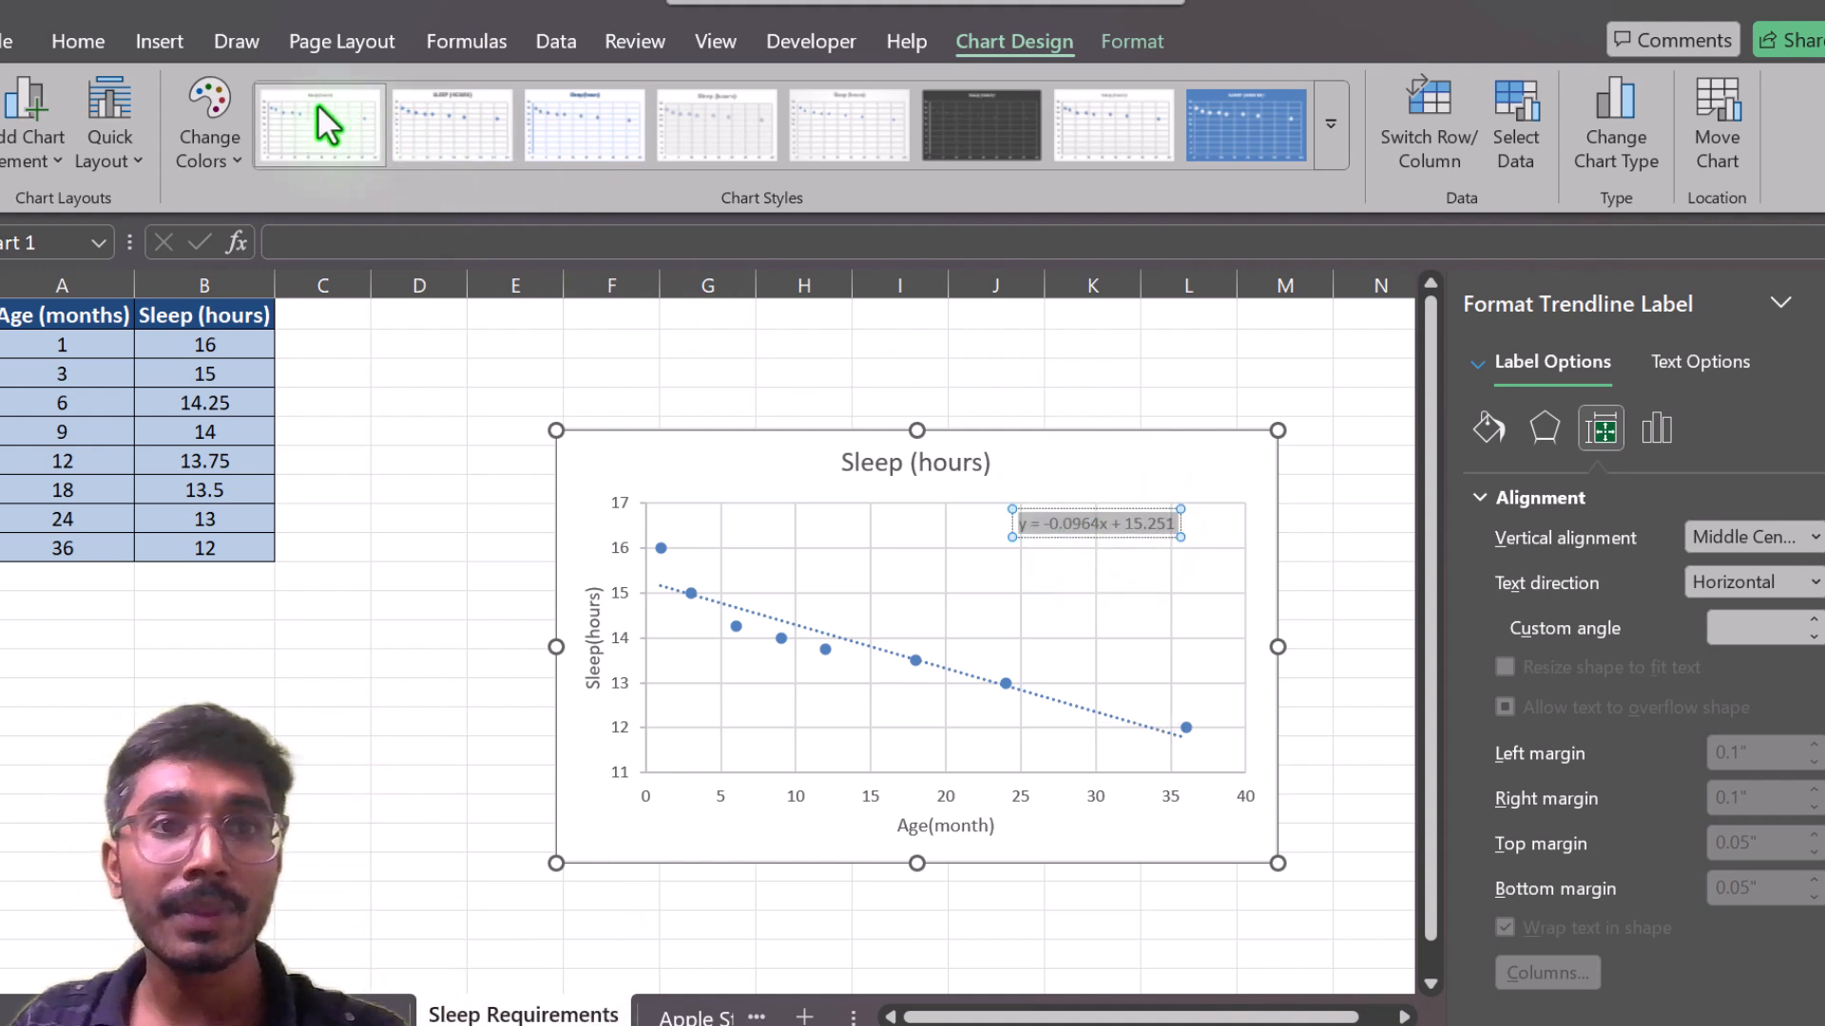
left_click(76, 43)
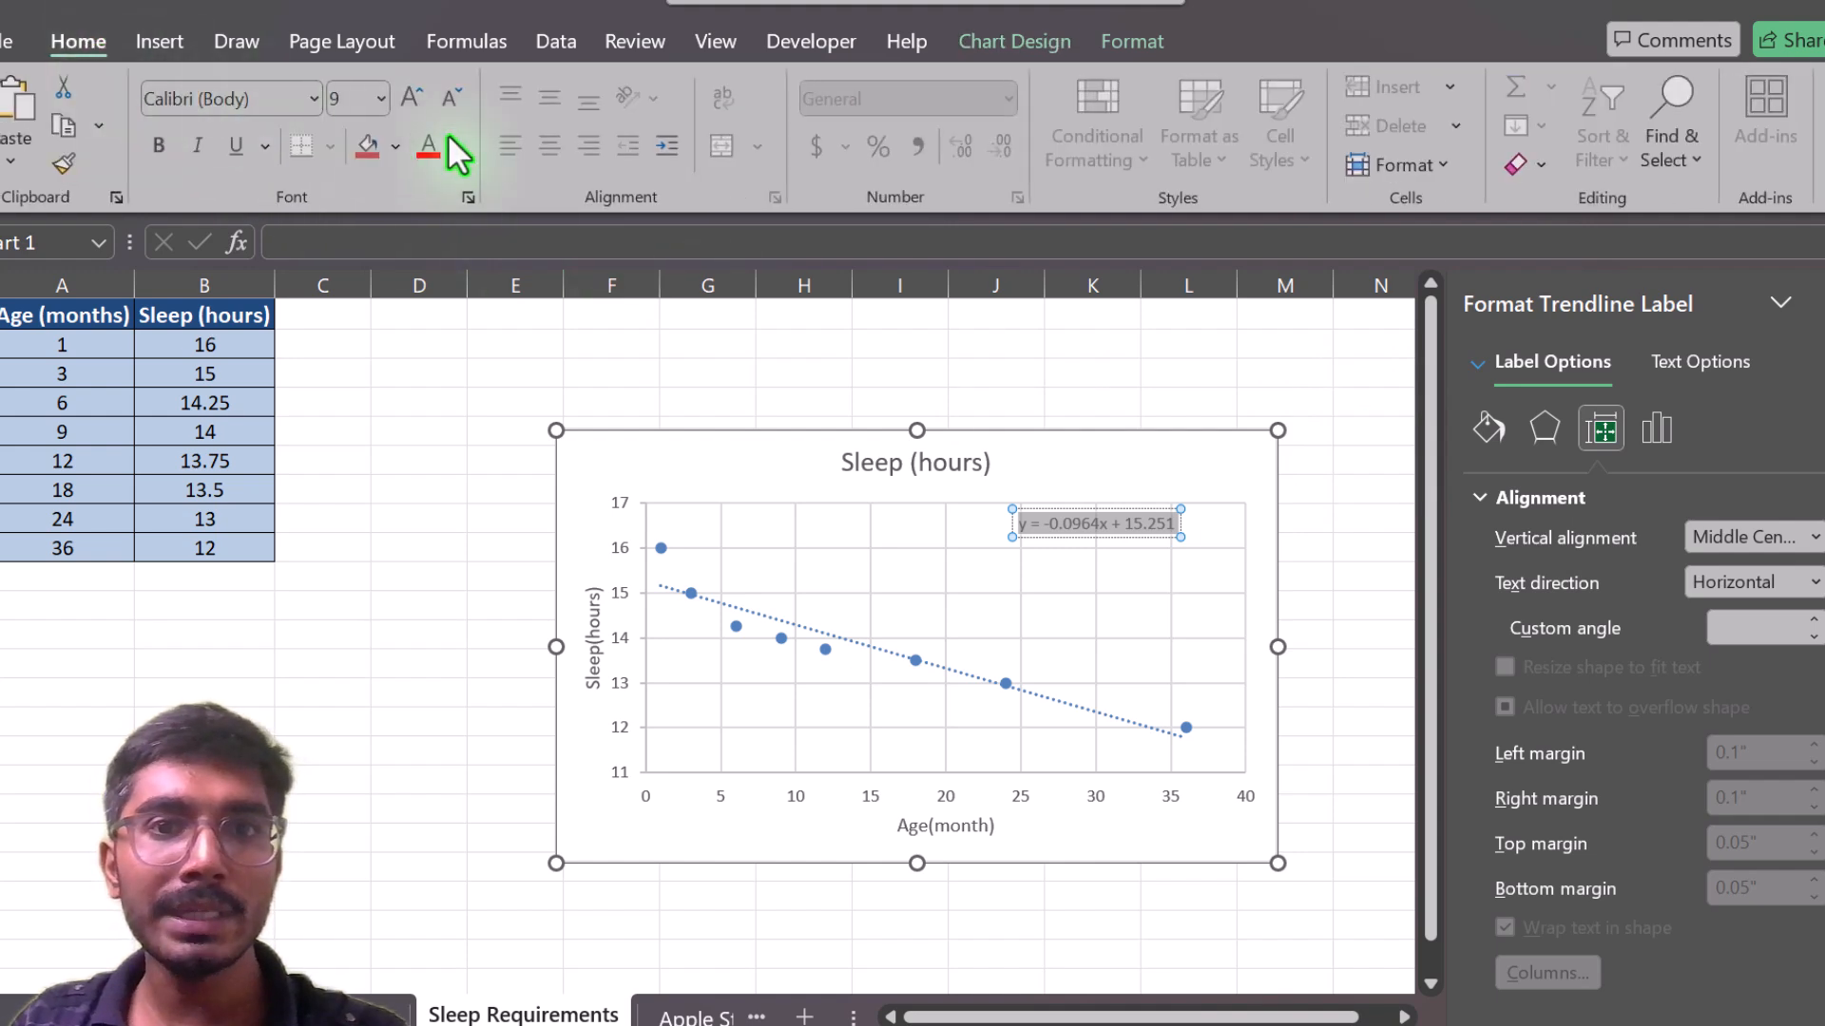
left_click(420, 93)
left_click(420, 93)
left_click(419, 93)
left_click(419, 93)
left_click(419, 93)
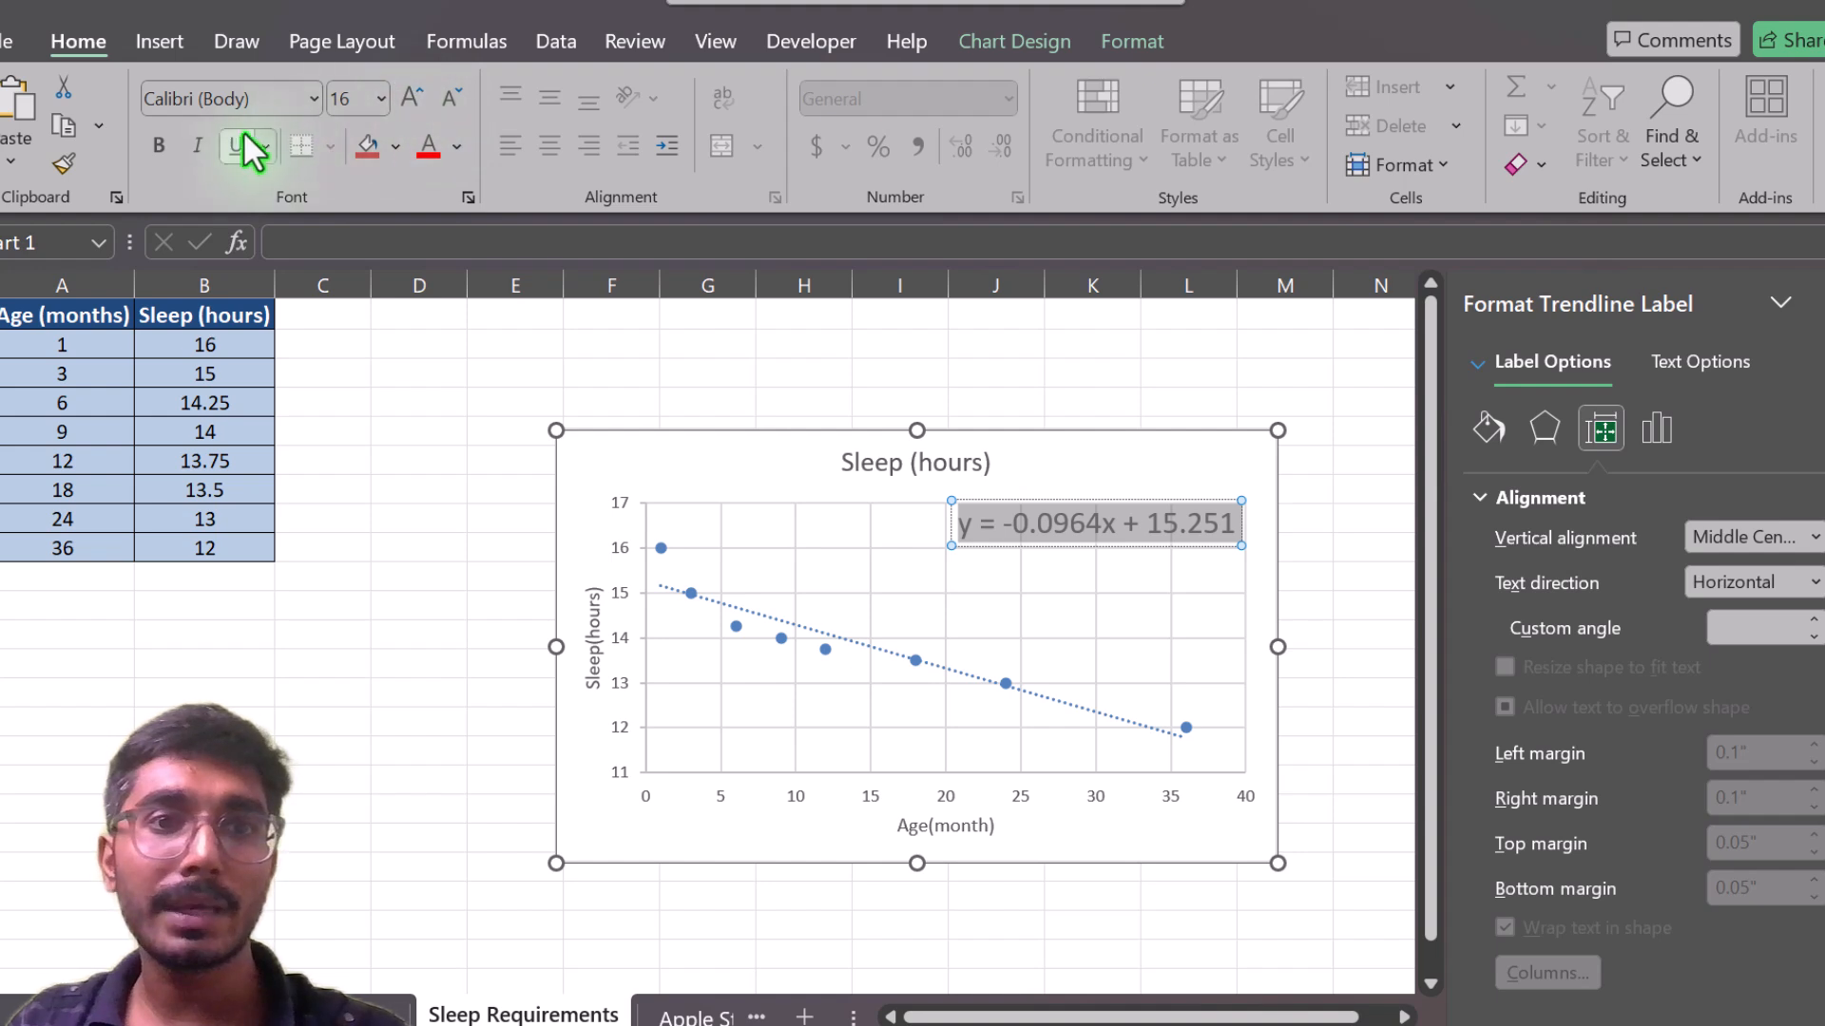
left_click(169, 139)
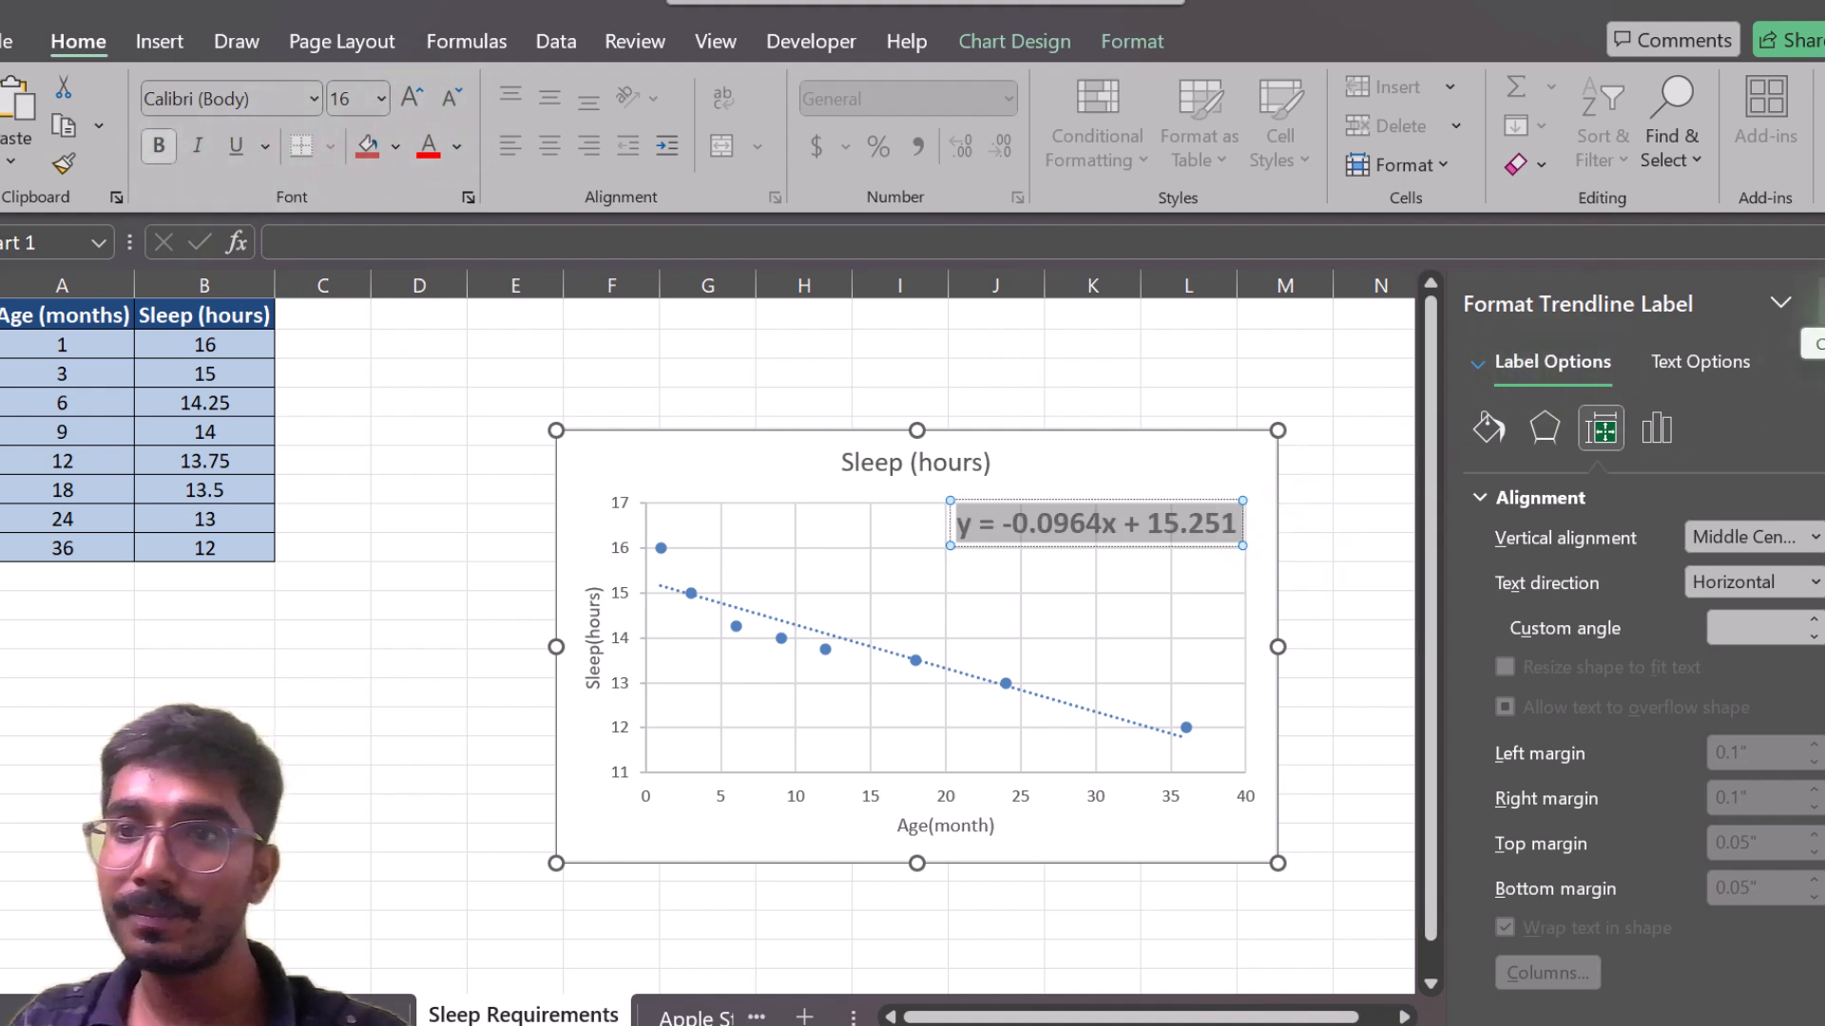
left_click(1810, 304)
left_click(1464, 518)
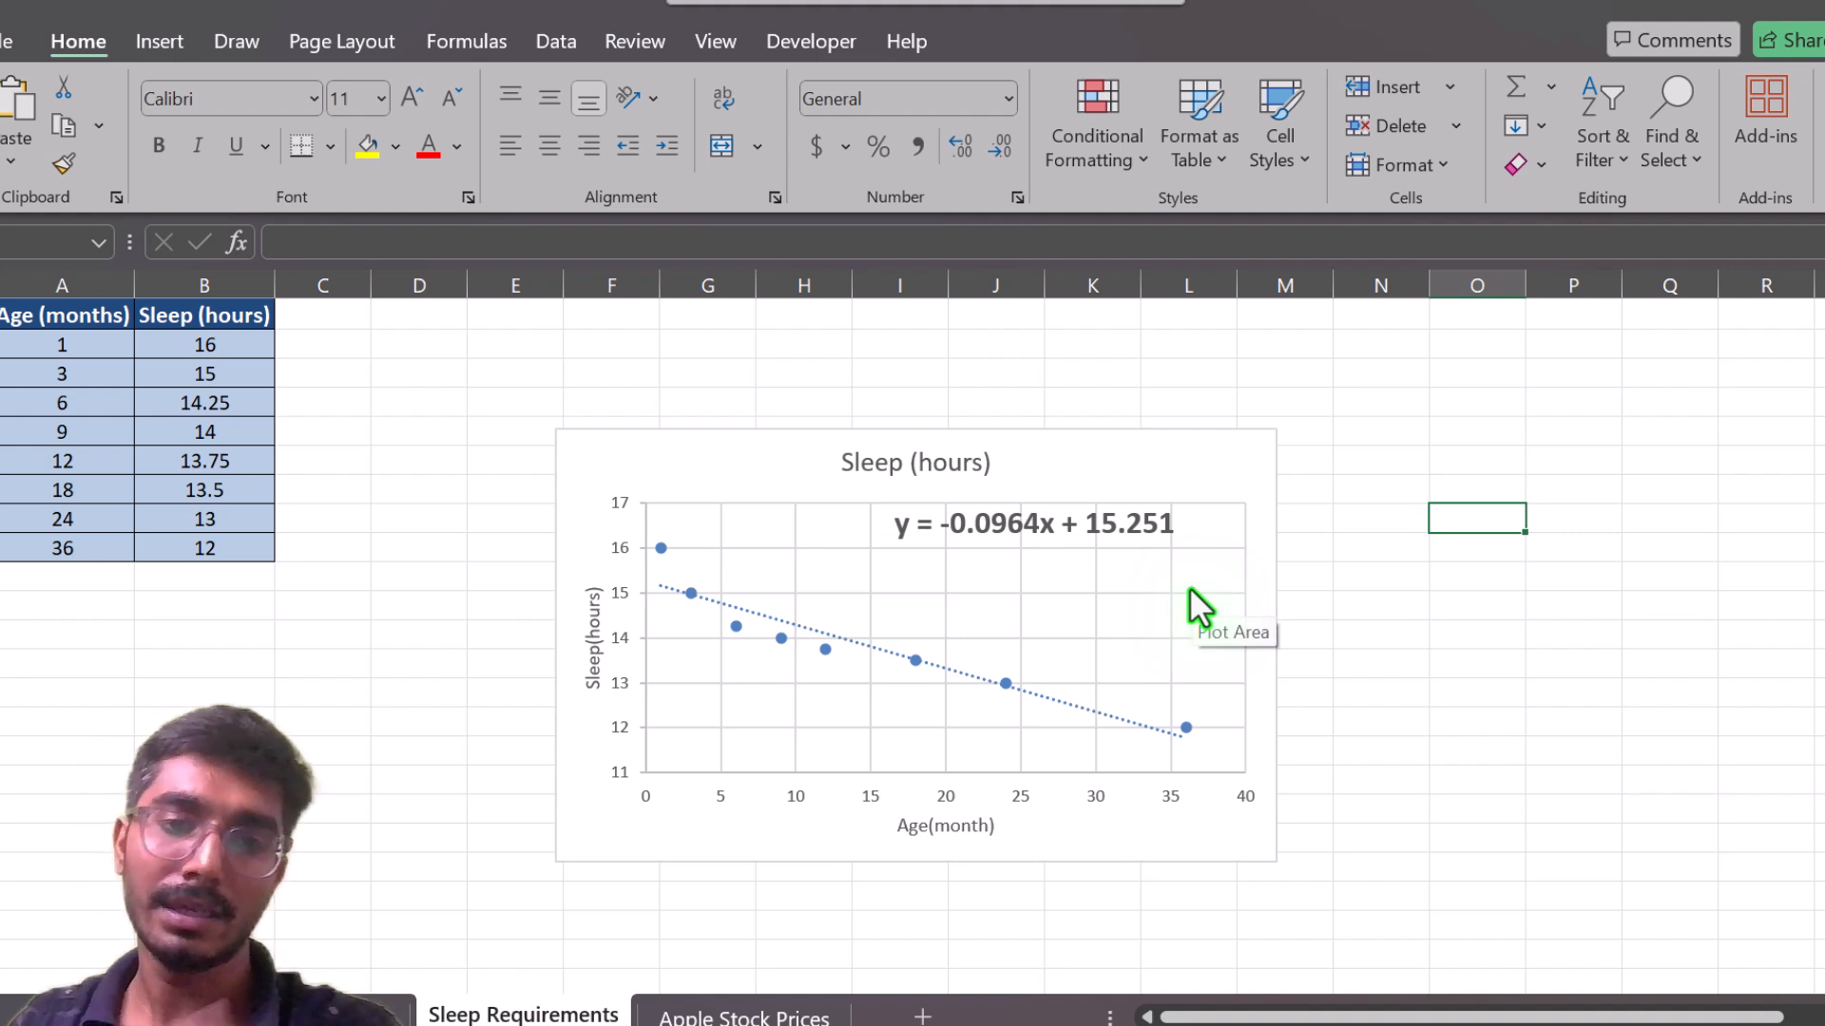
On the Apple Stock Prices sheet, insert the recommended Scatter chart with connecting lines from the Date and Price ($) columns.
left_click(798, 1015)
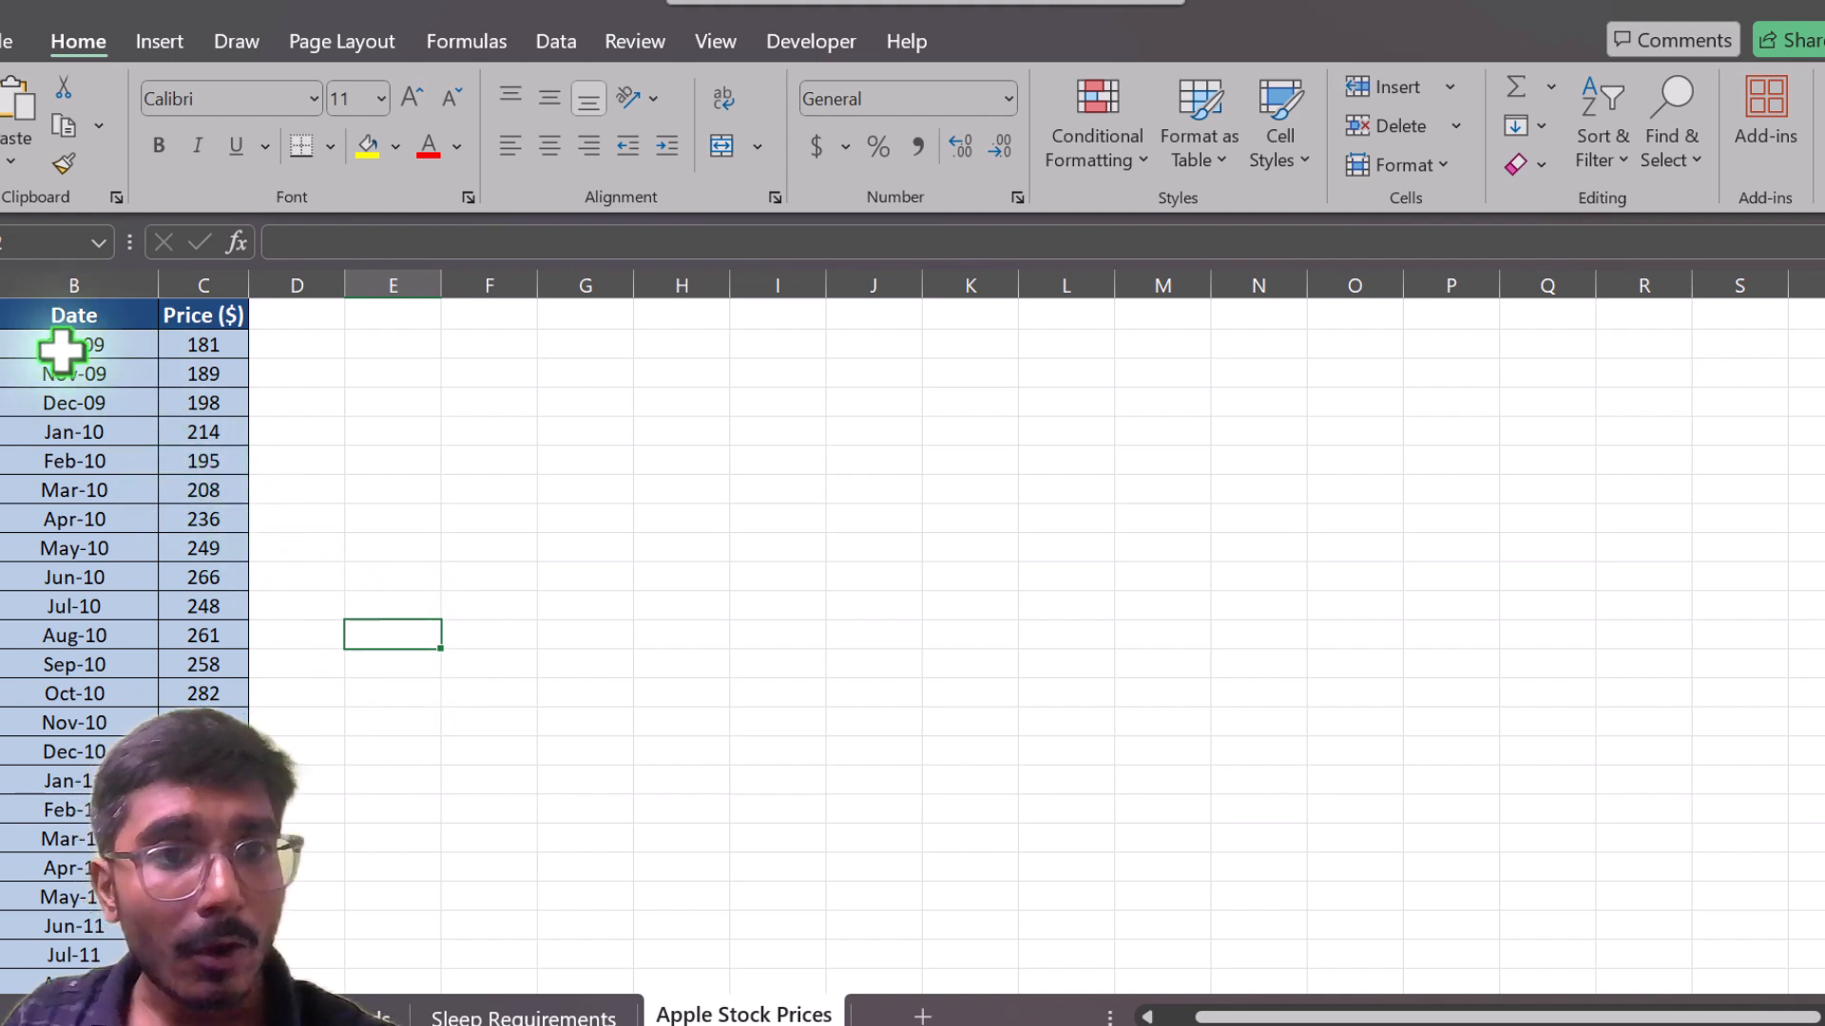
scroll(139, 424, "down", 3)
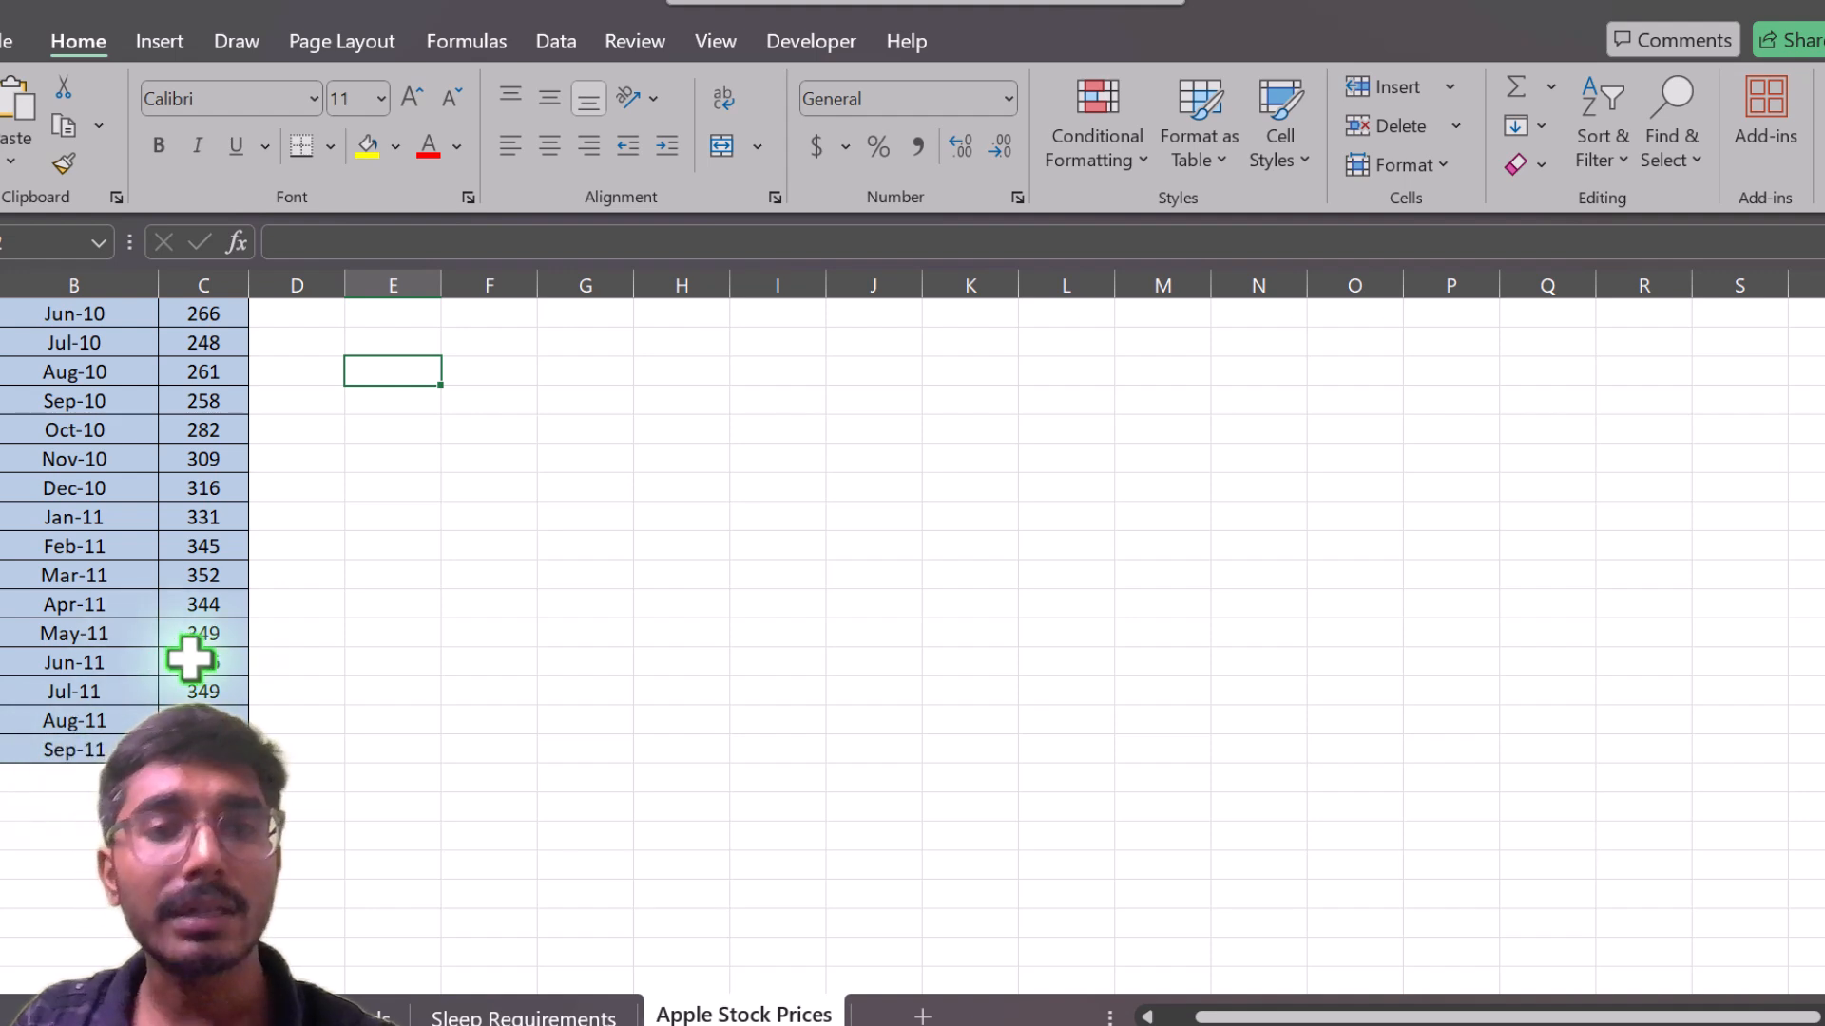
scroll(195, 654, "up", 3)
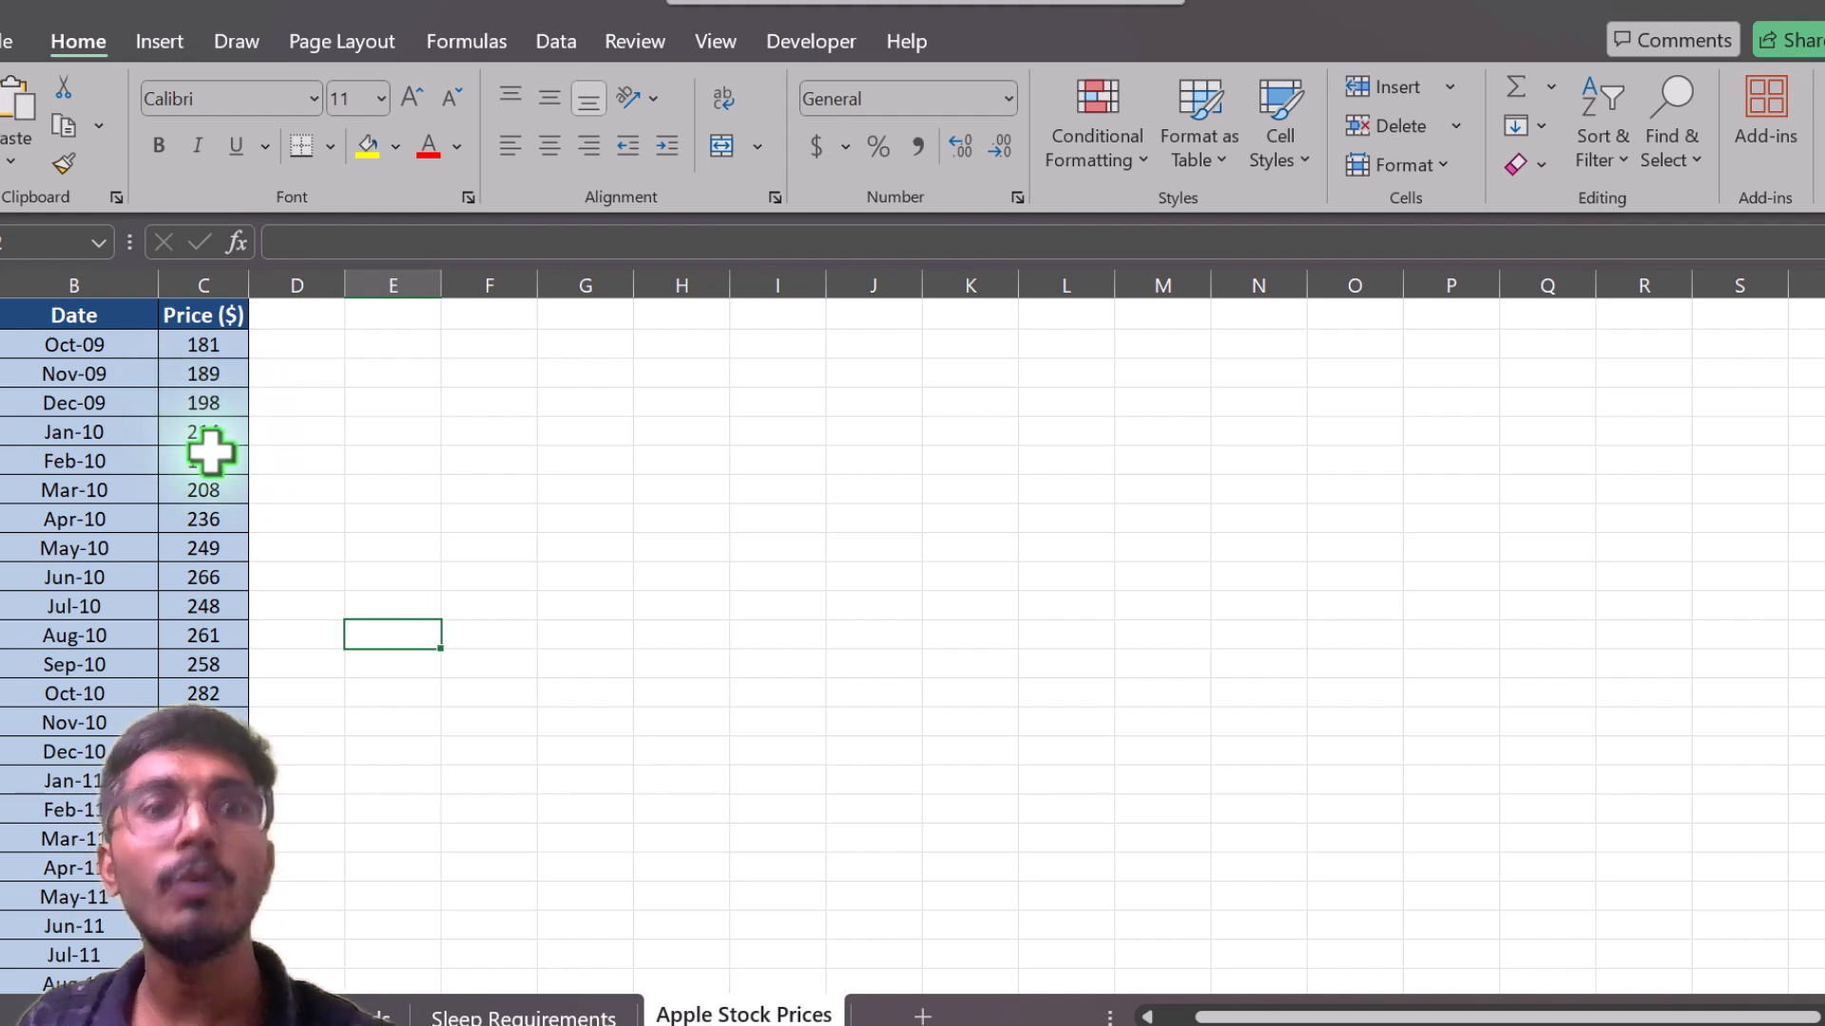
left_click(61, 313)
scroll(360, 721, "down", 4)
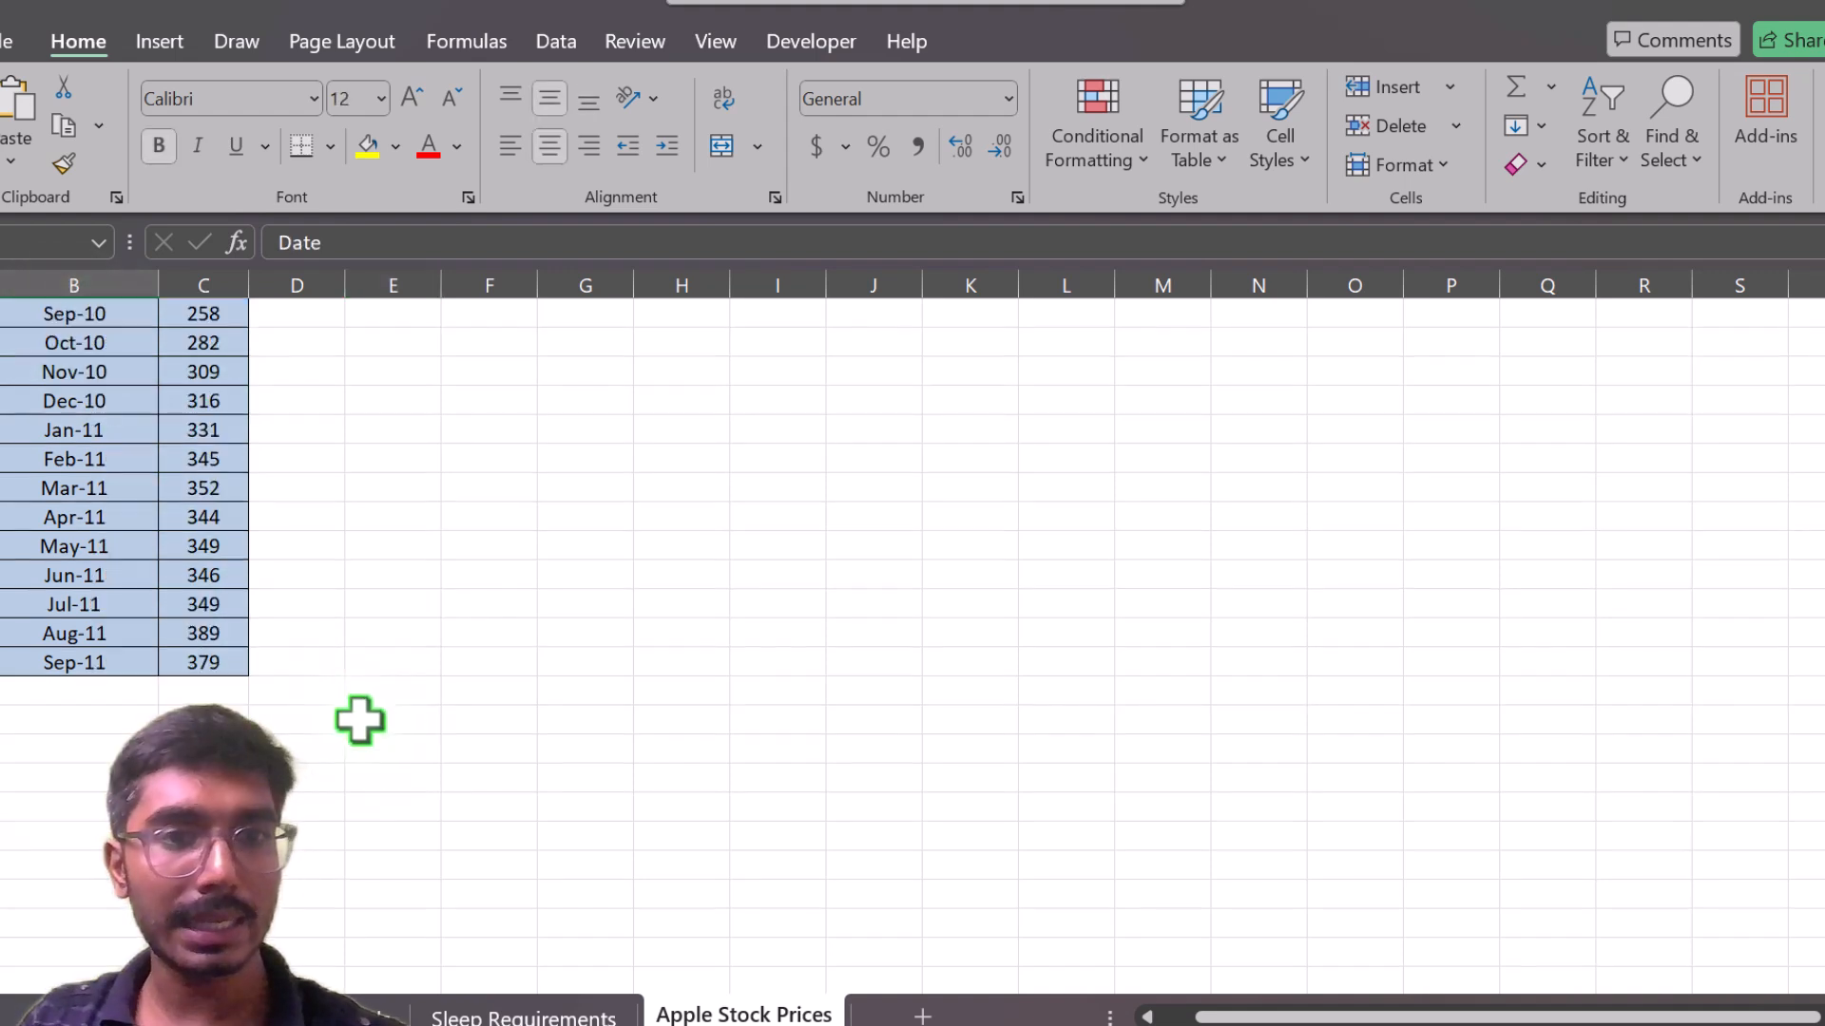
left_click(157, 43)
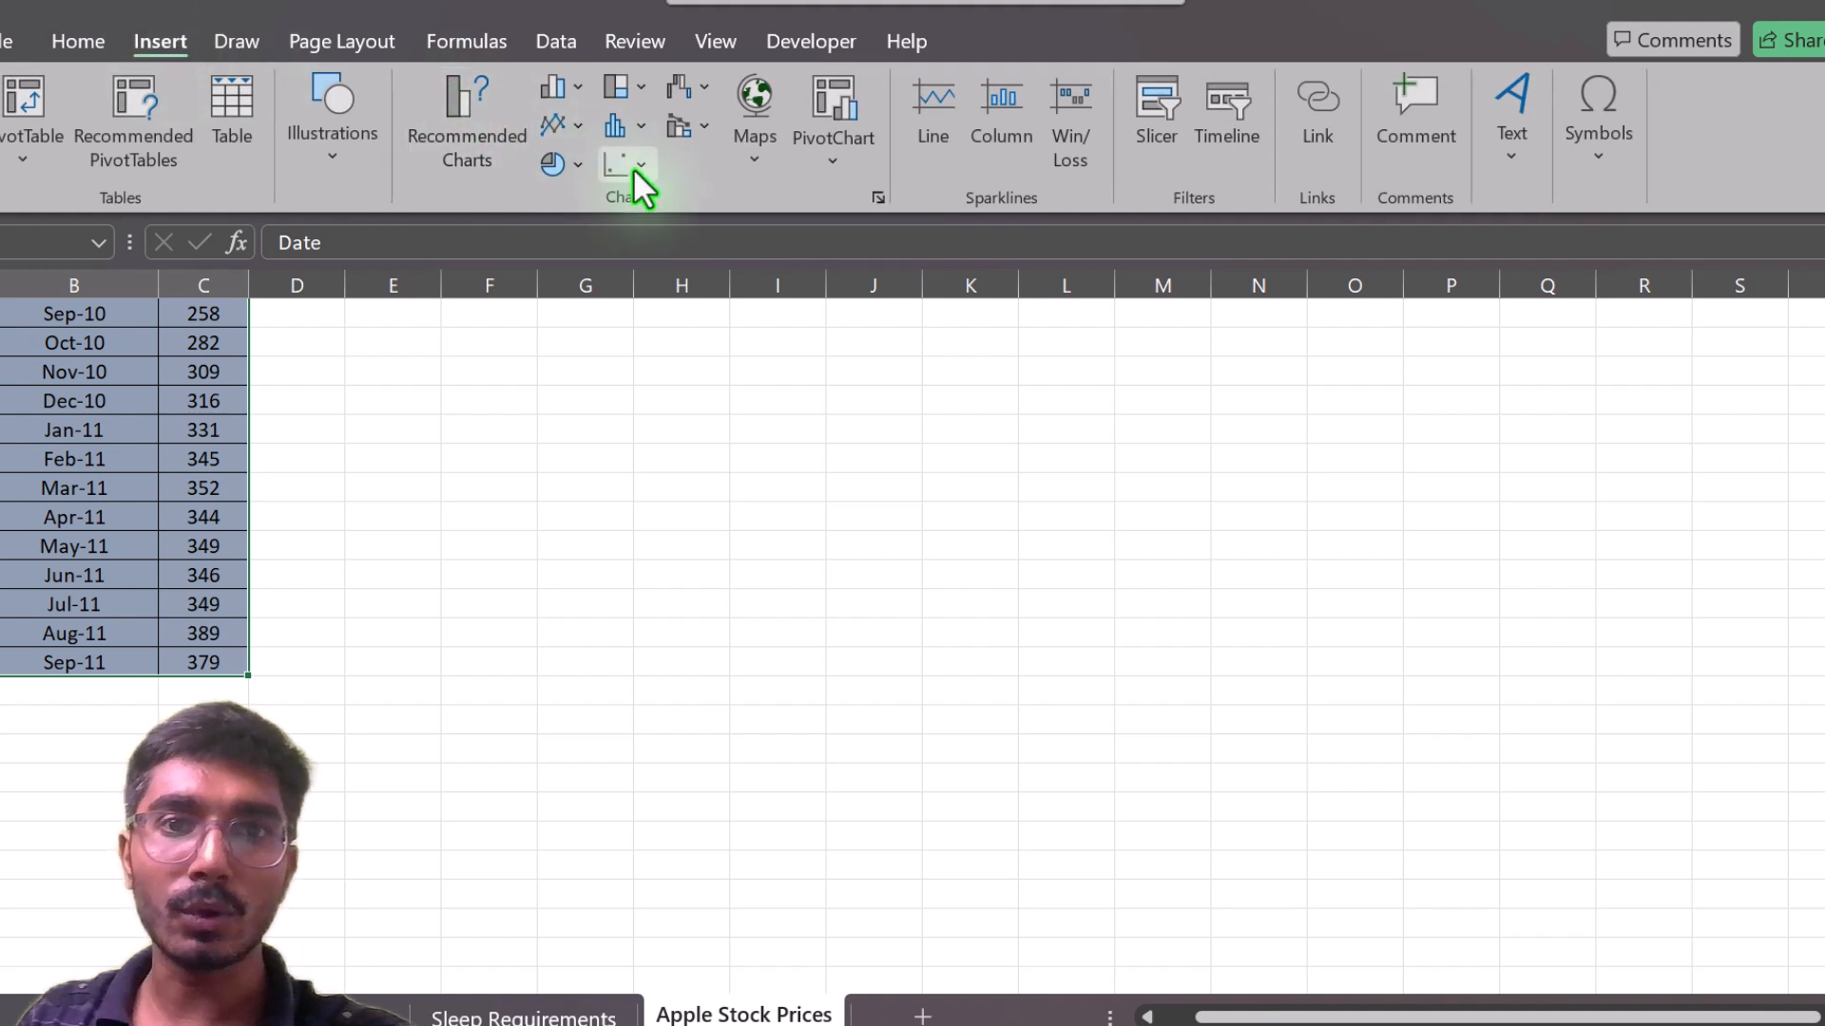
left_click(469, 112)
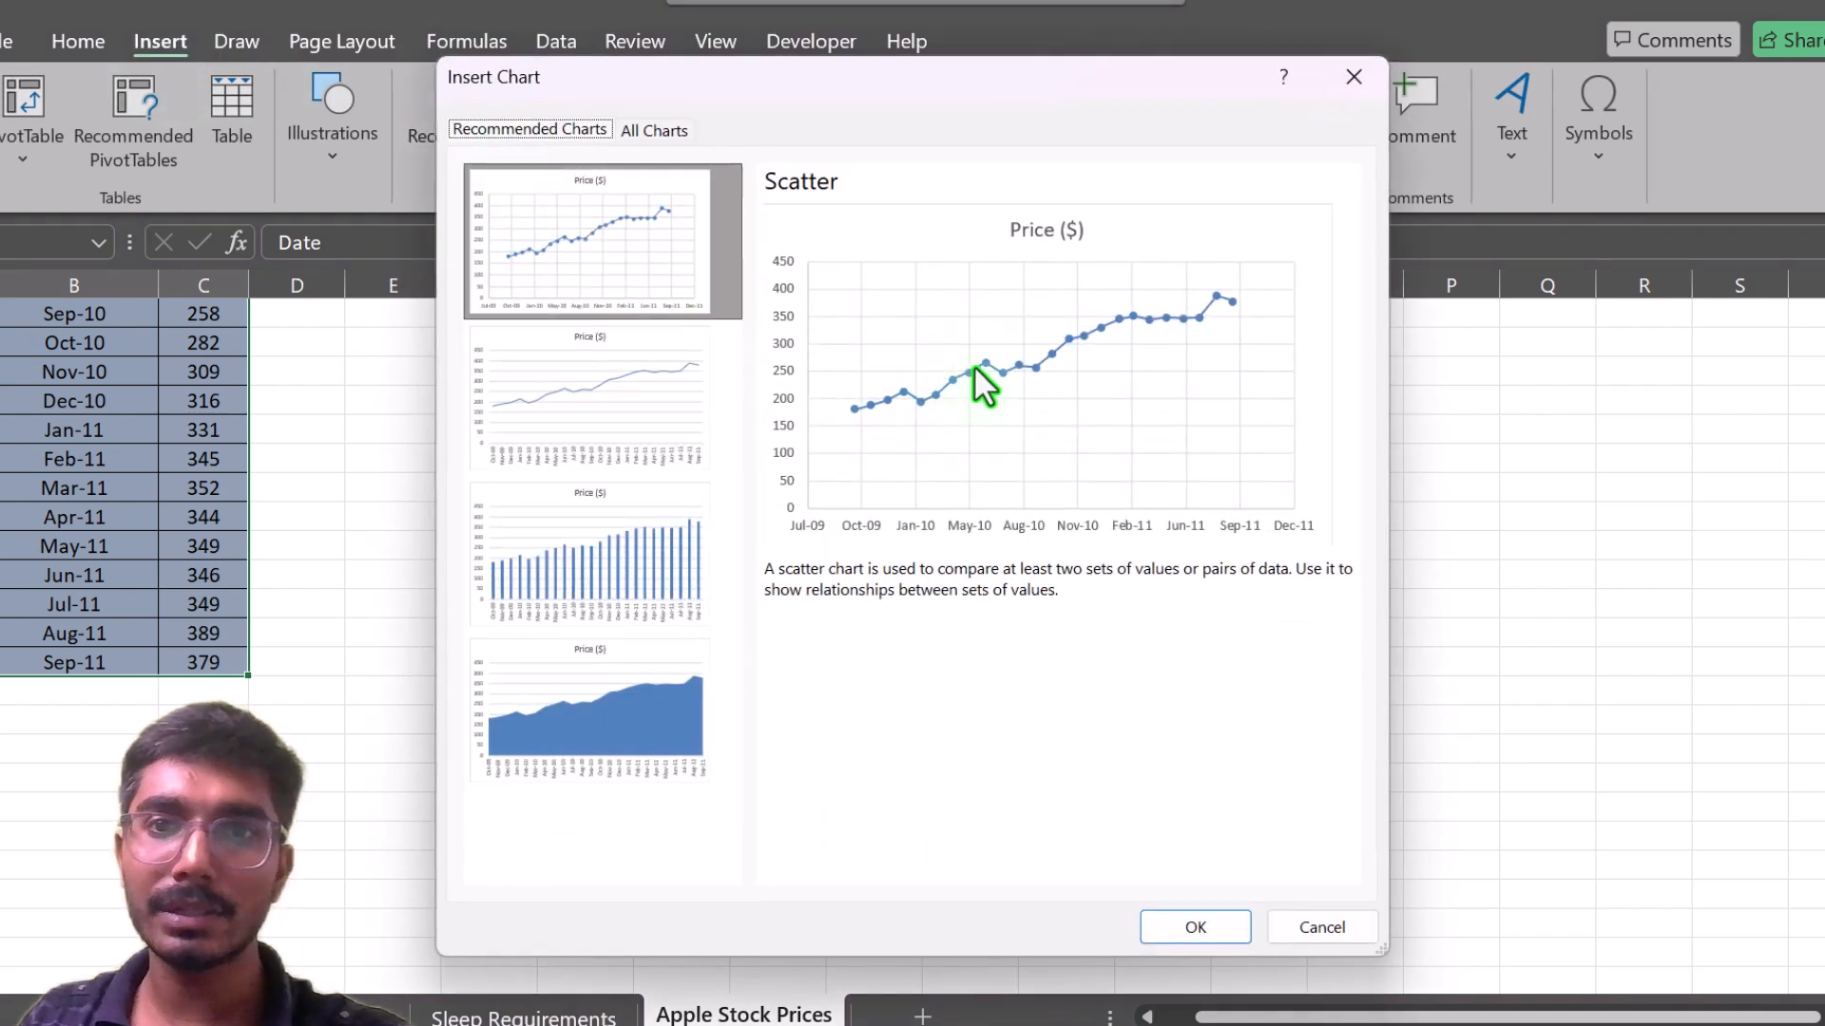
left_click(1192, 930)
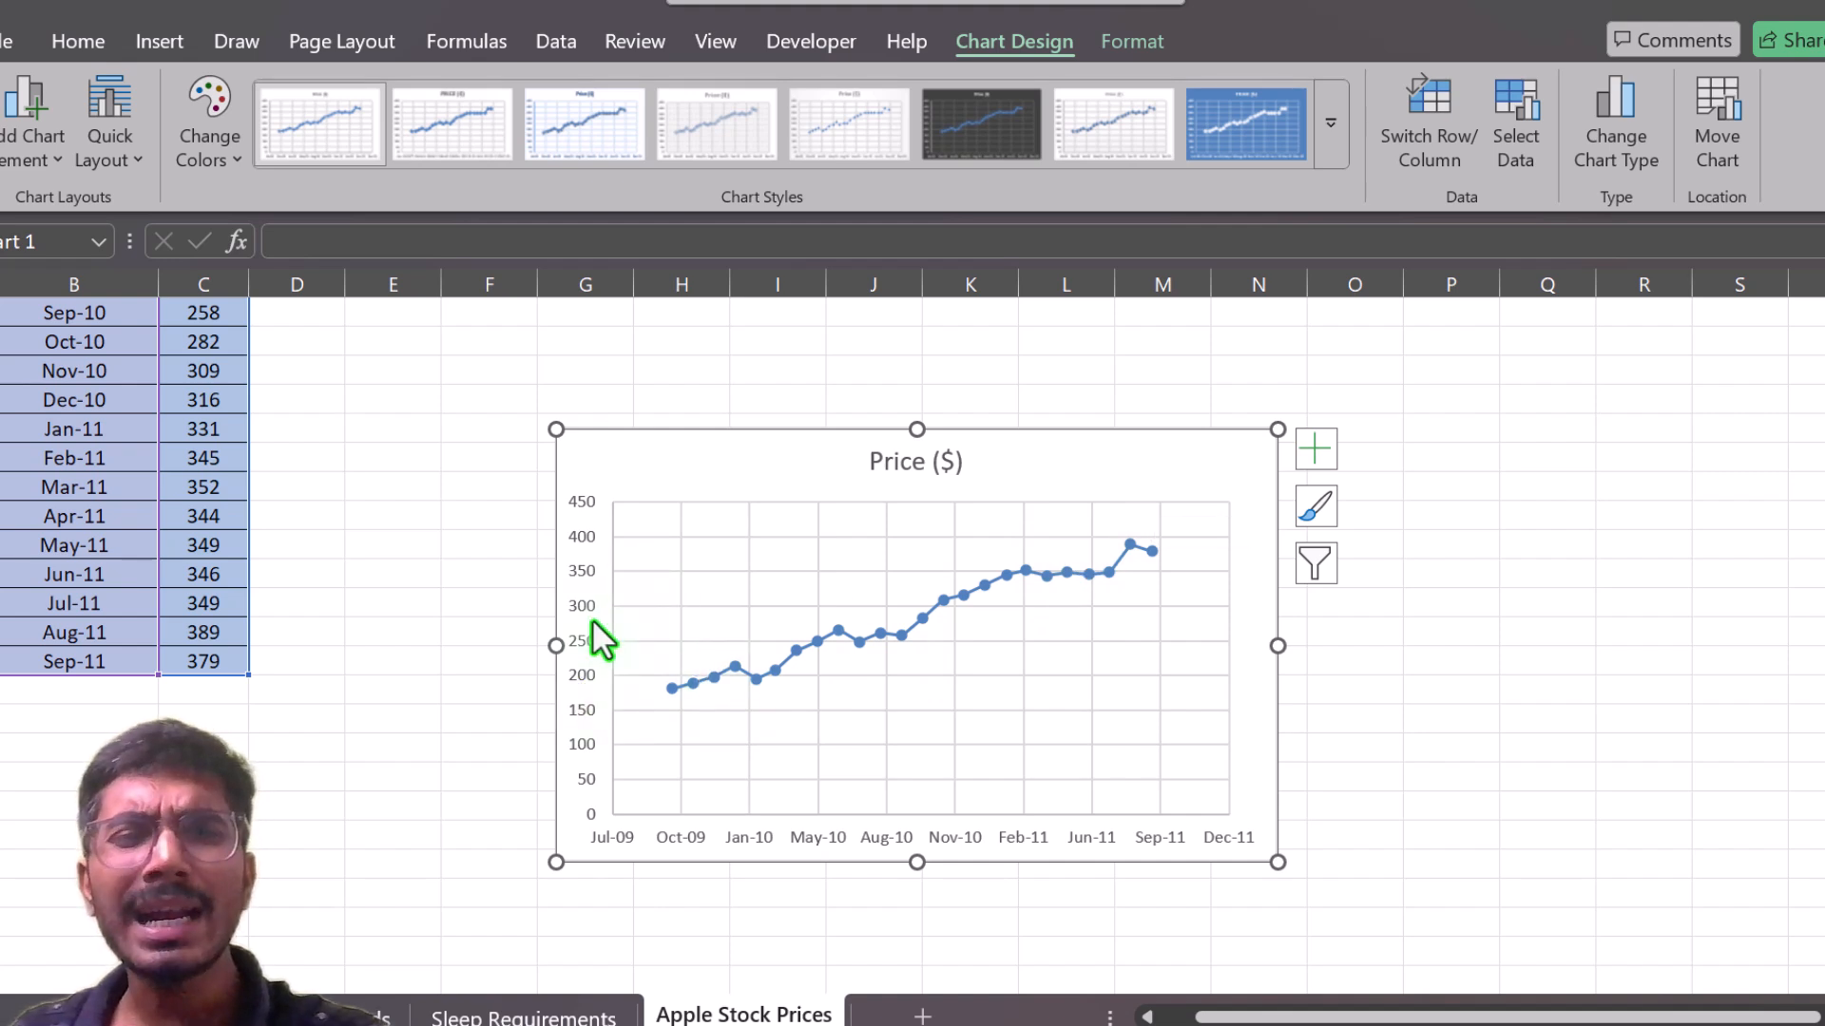
Set the minimum bound of the stock chart's vertical axis to 150.
left_click(583, 703)
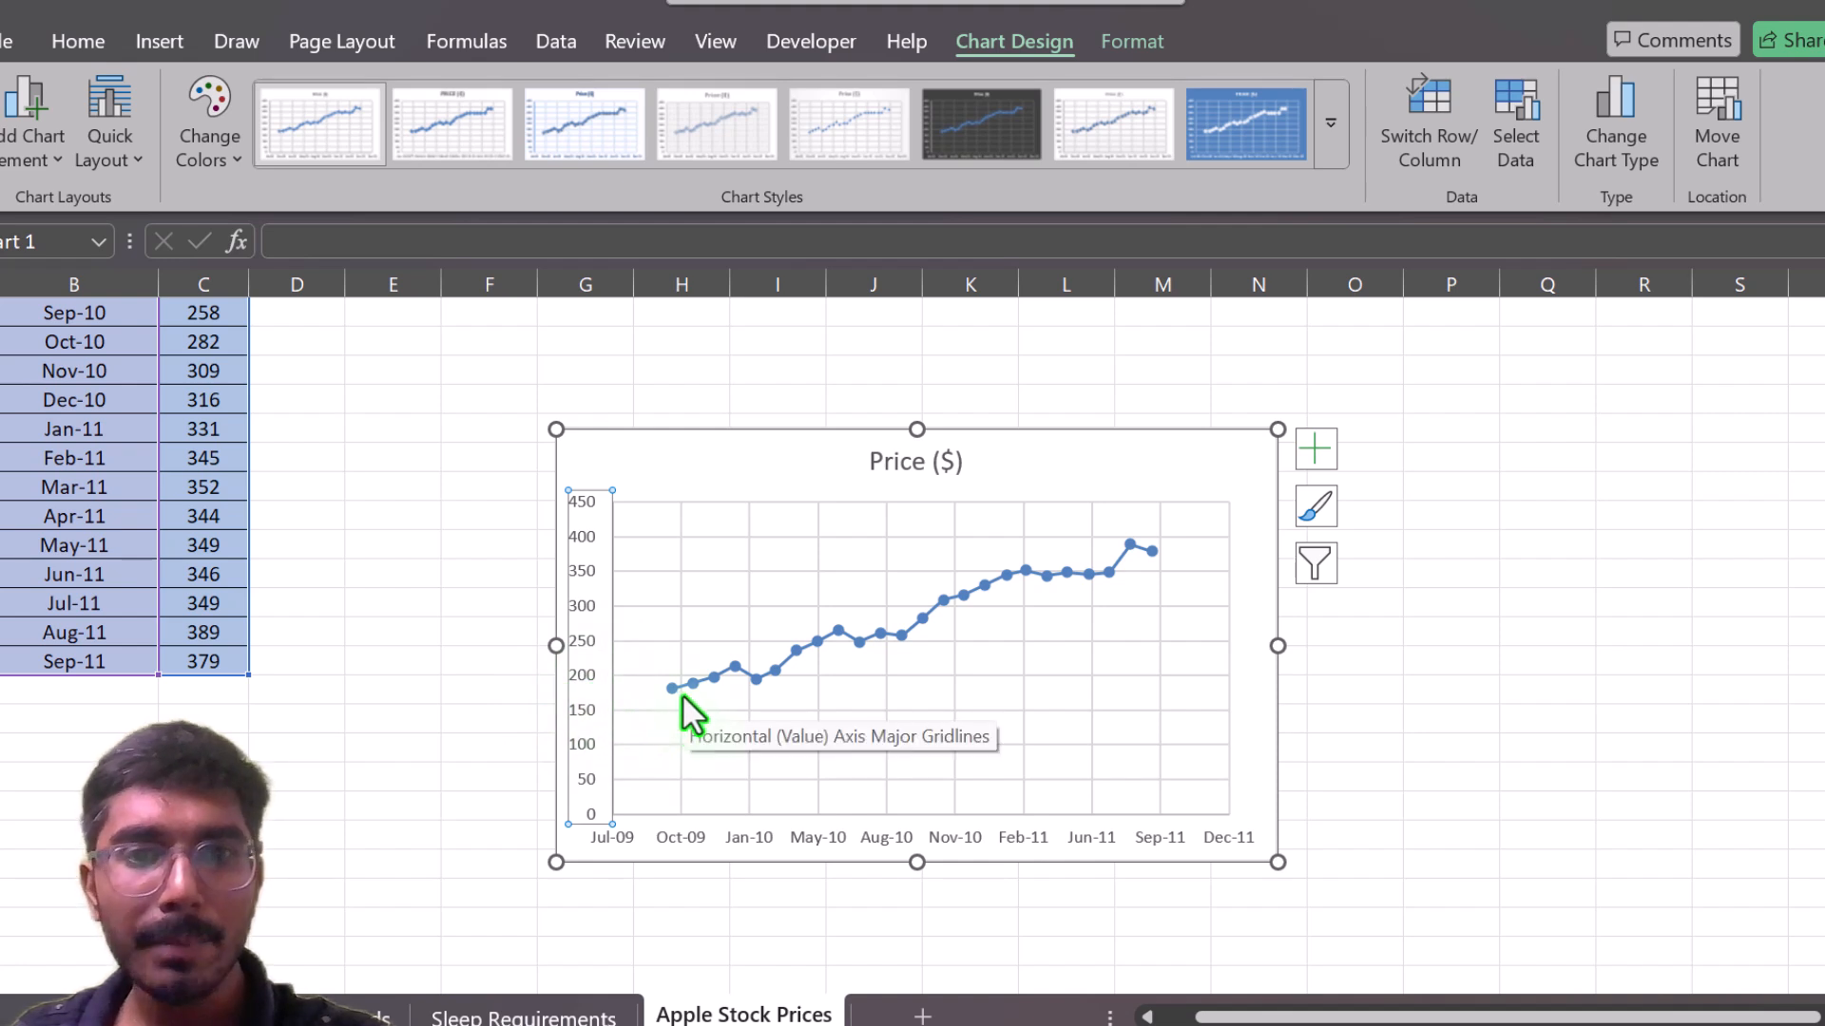
double_click(585, 705)
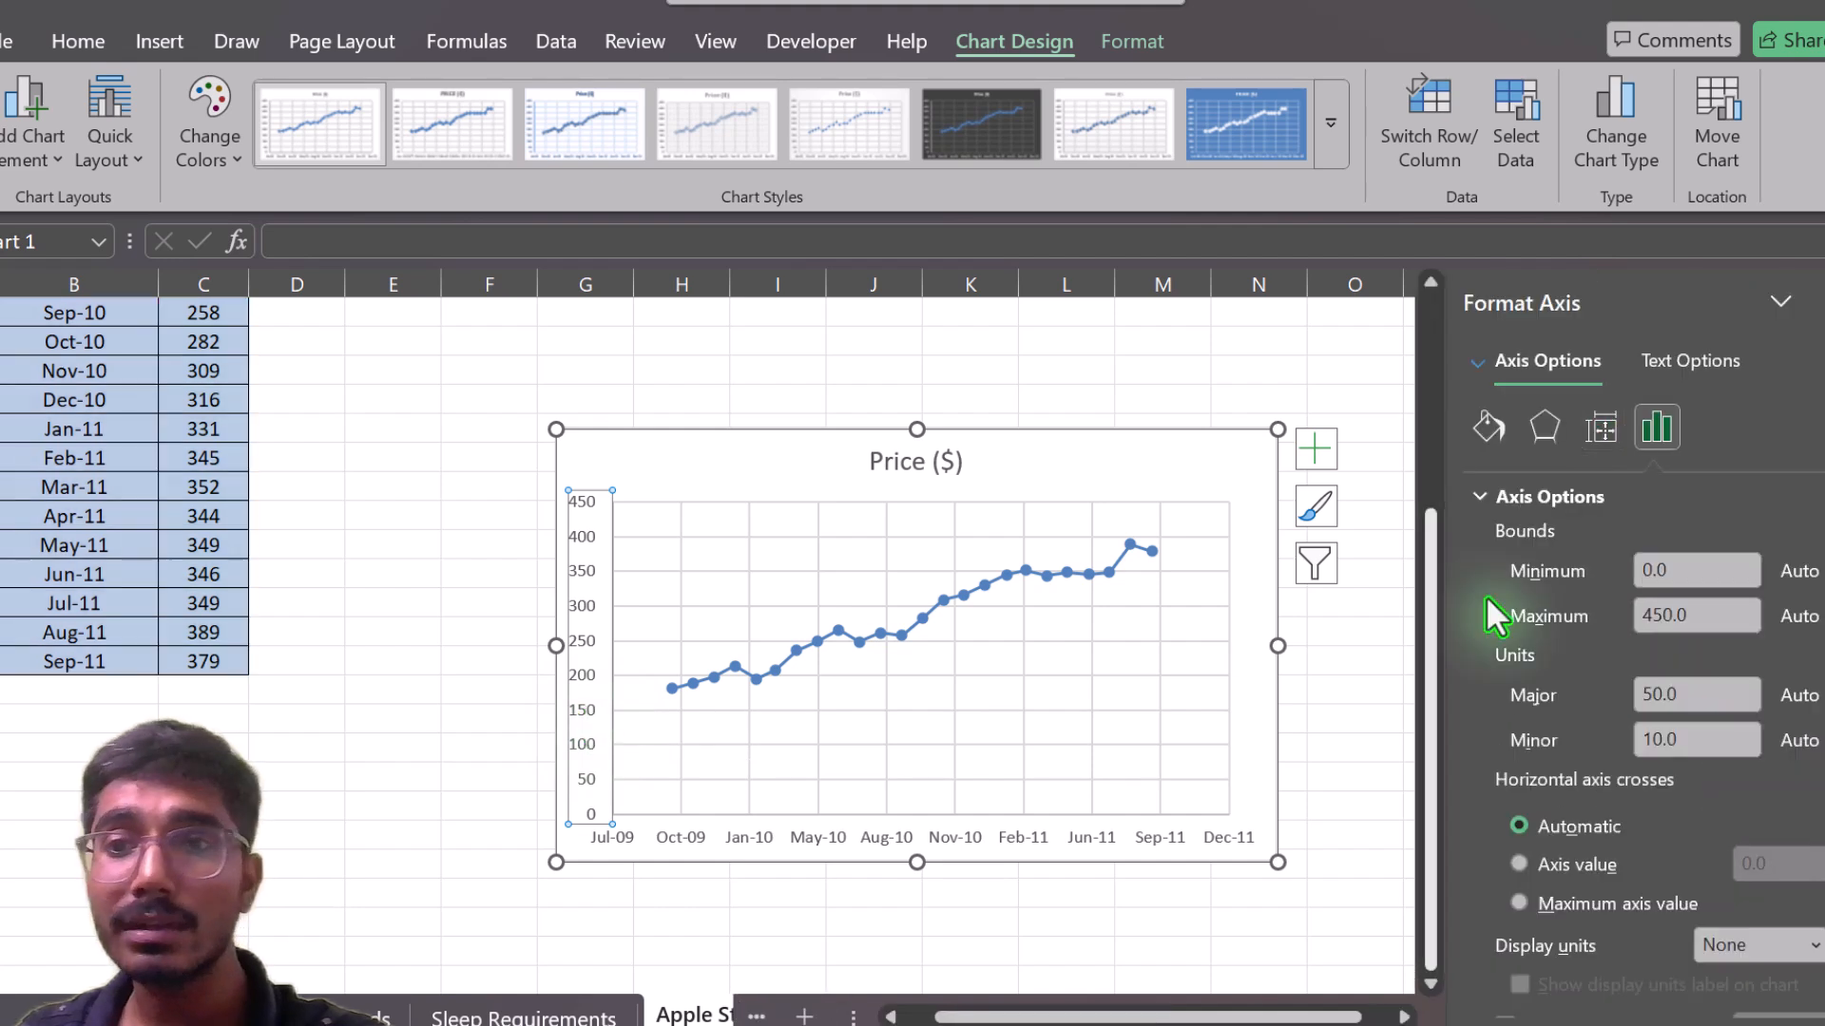
double_click(1721, 574)
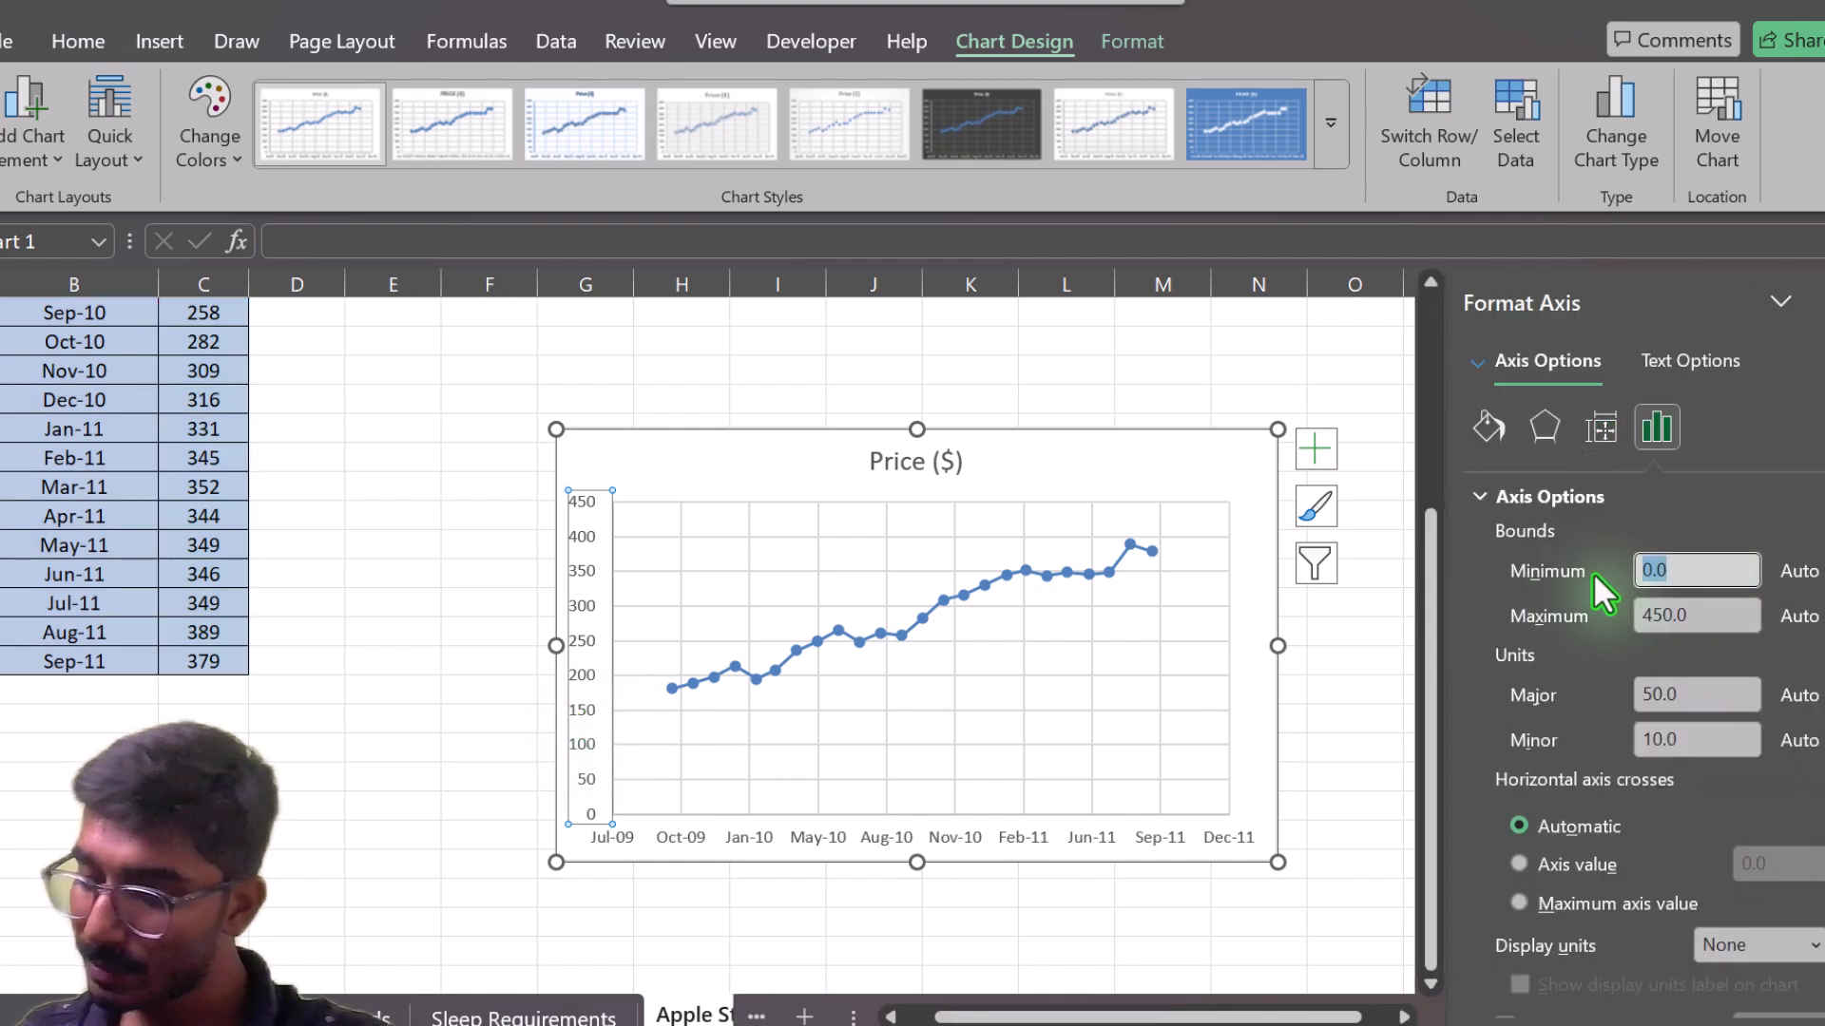
type("150")
key("Return")
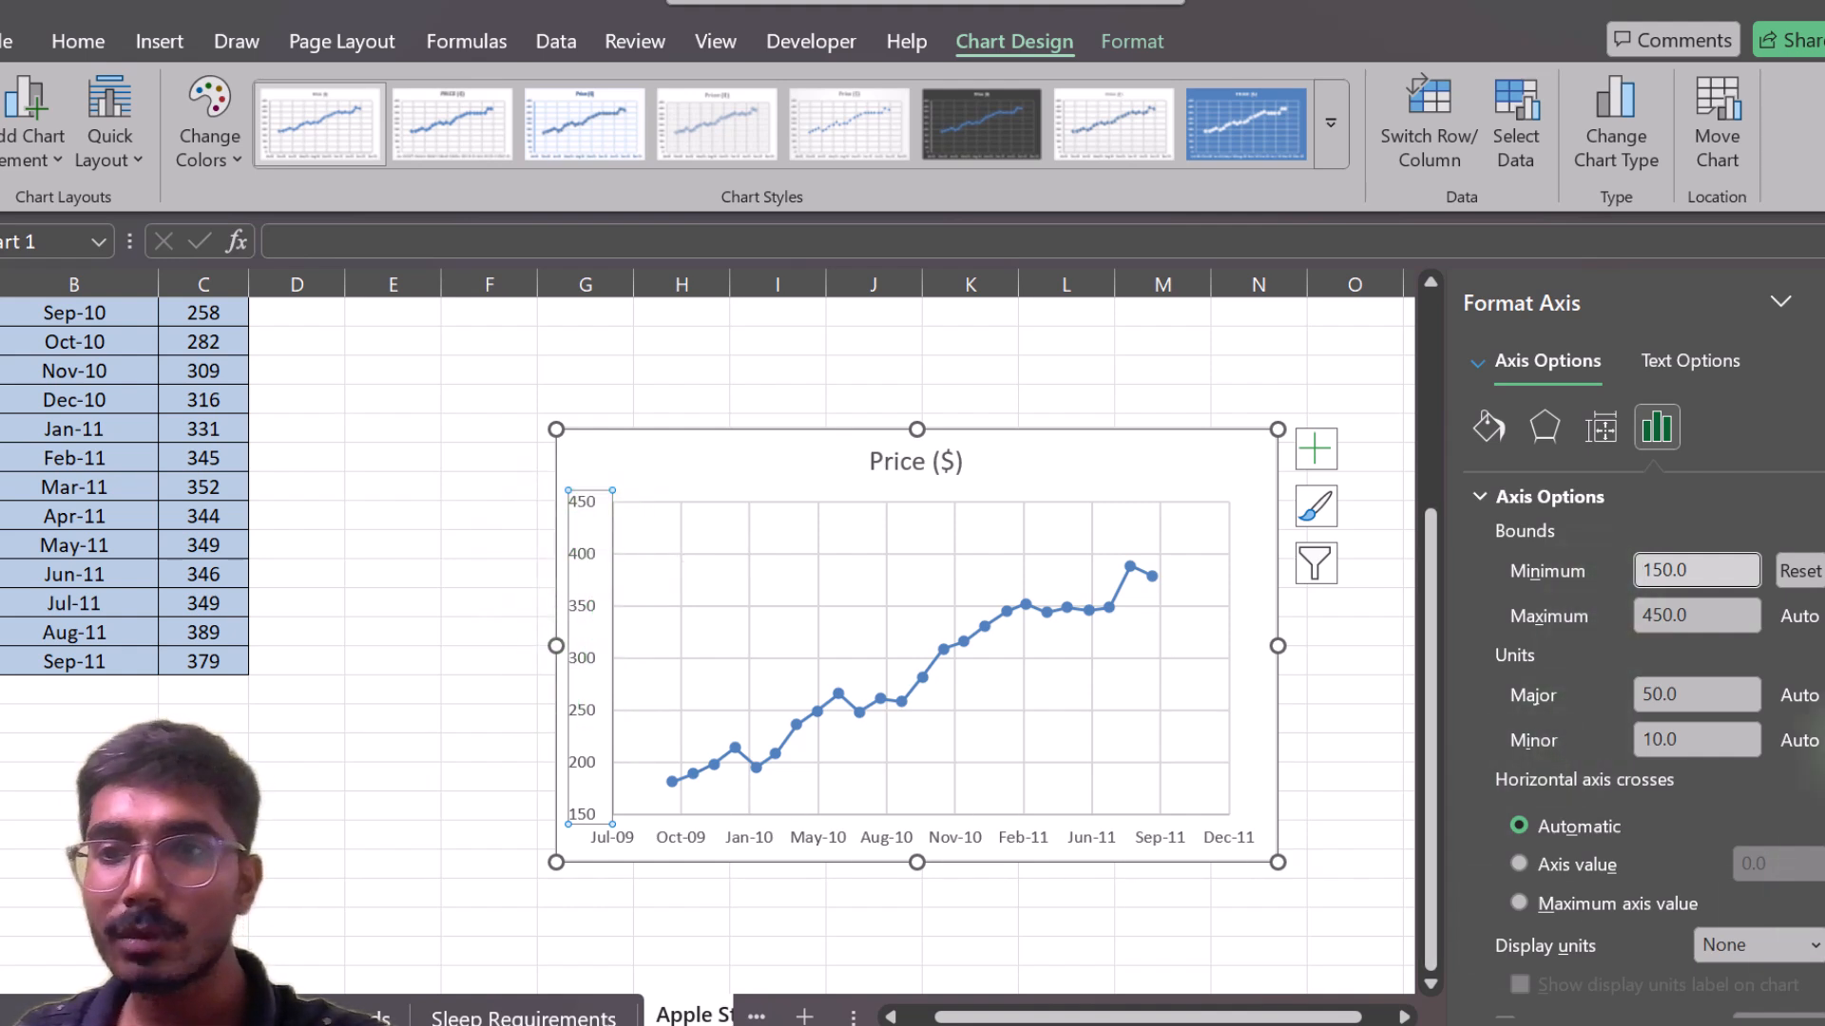
Set the major tick marks of the stock chart's vertical axis to Outside and close the axis formatting.
left_click(1604, 430)
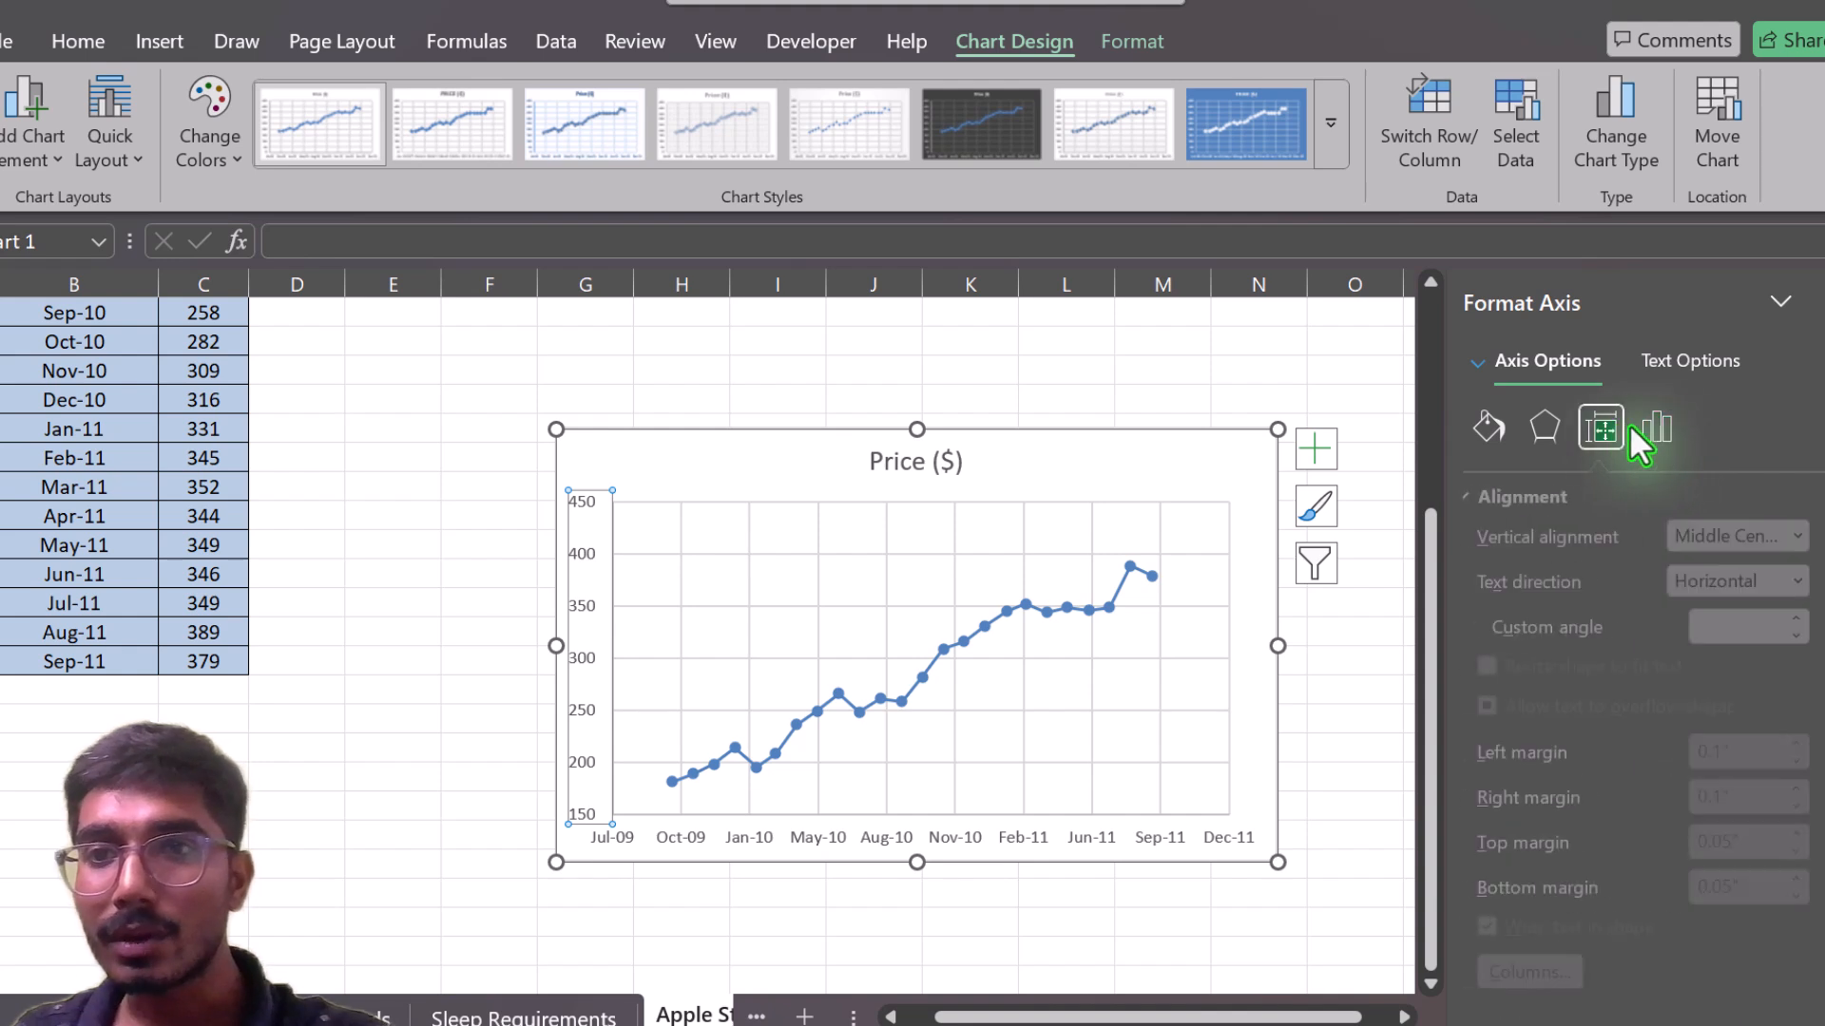
left_click(1658, 429)
scroll(1706, 803, "down", 3)
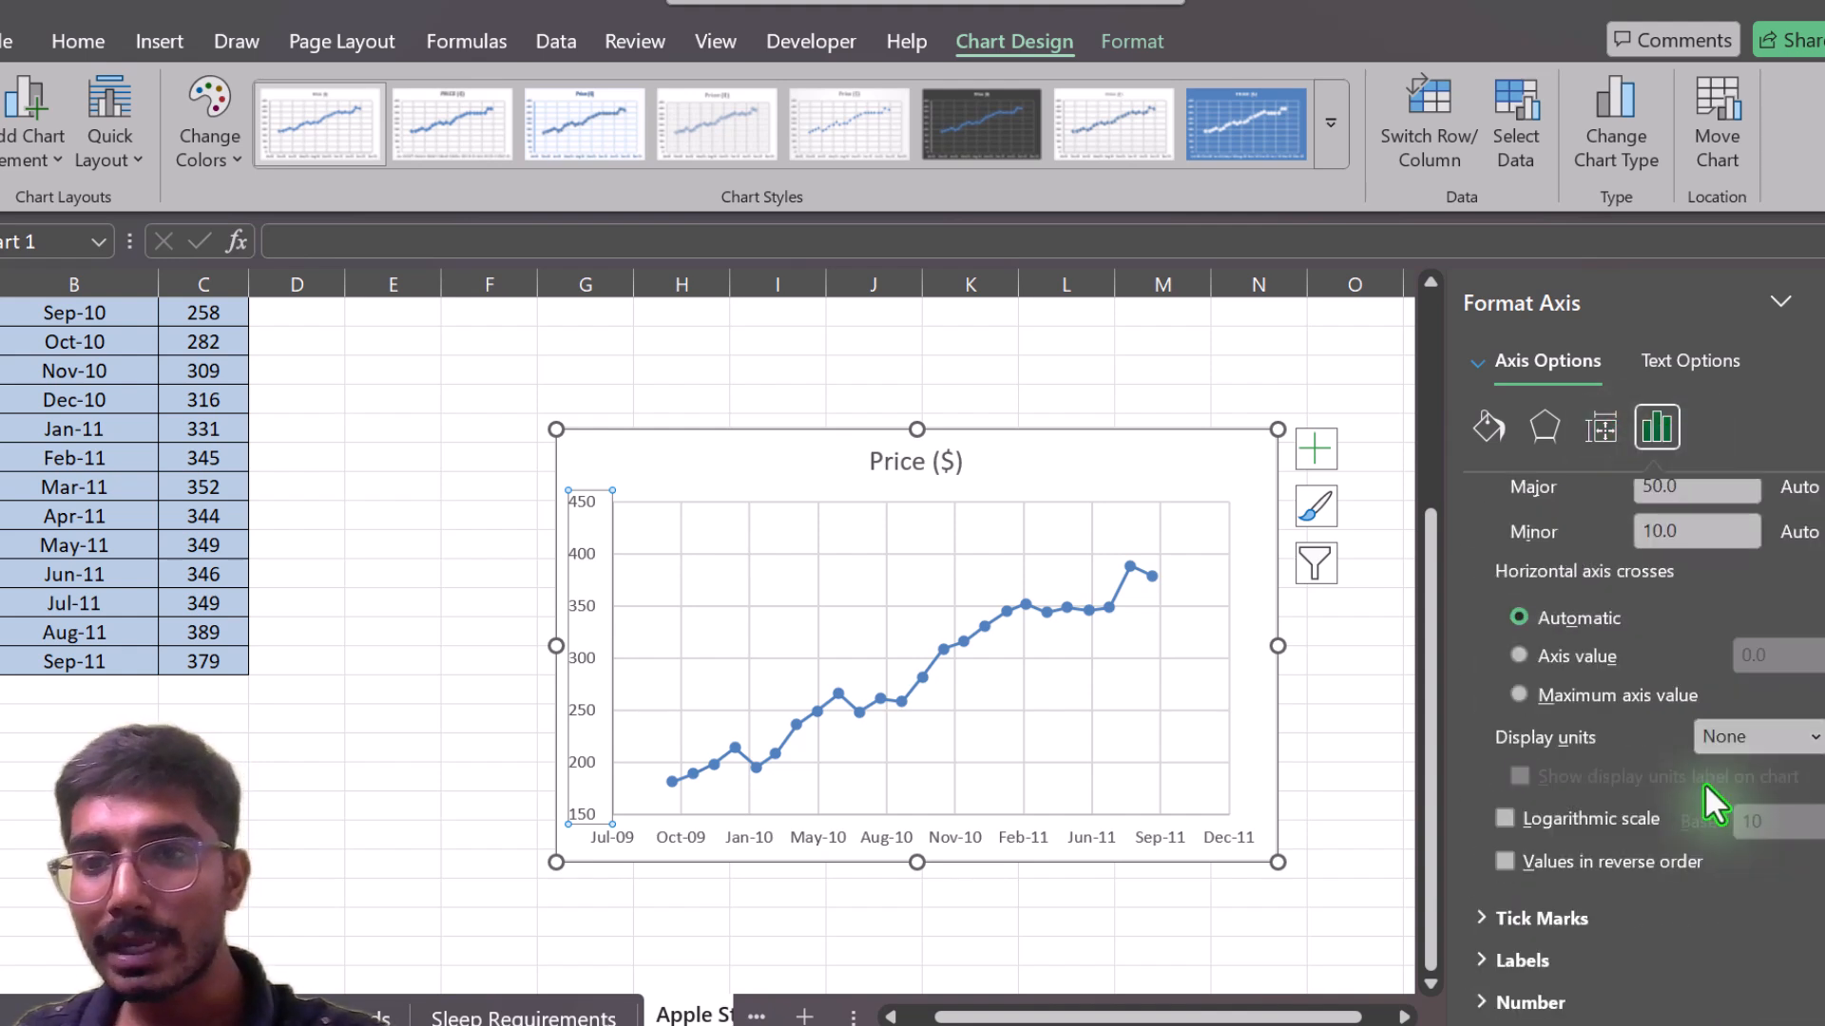
left_click(1552, 918)
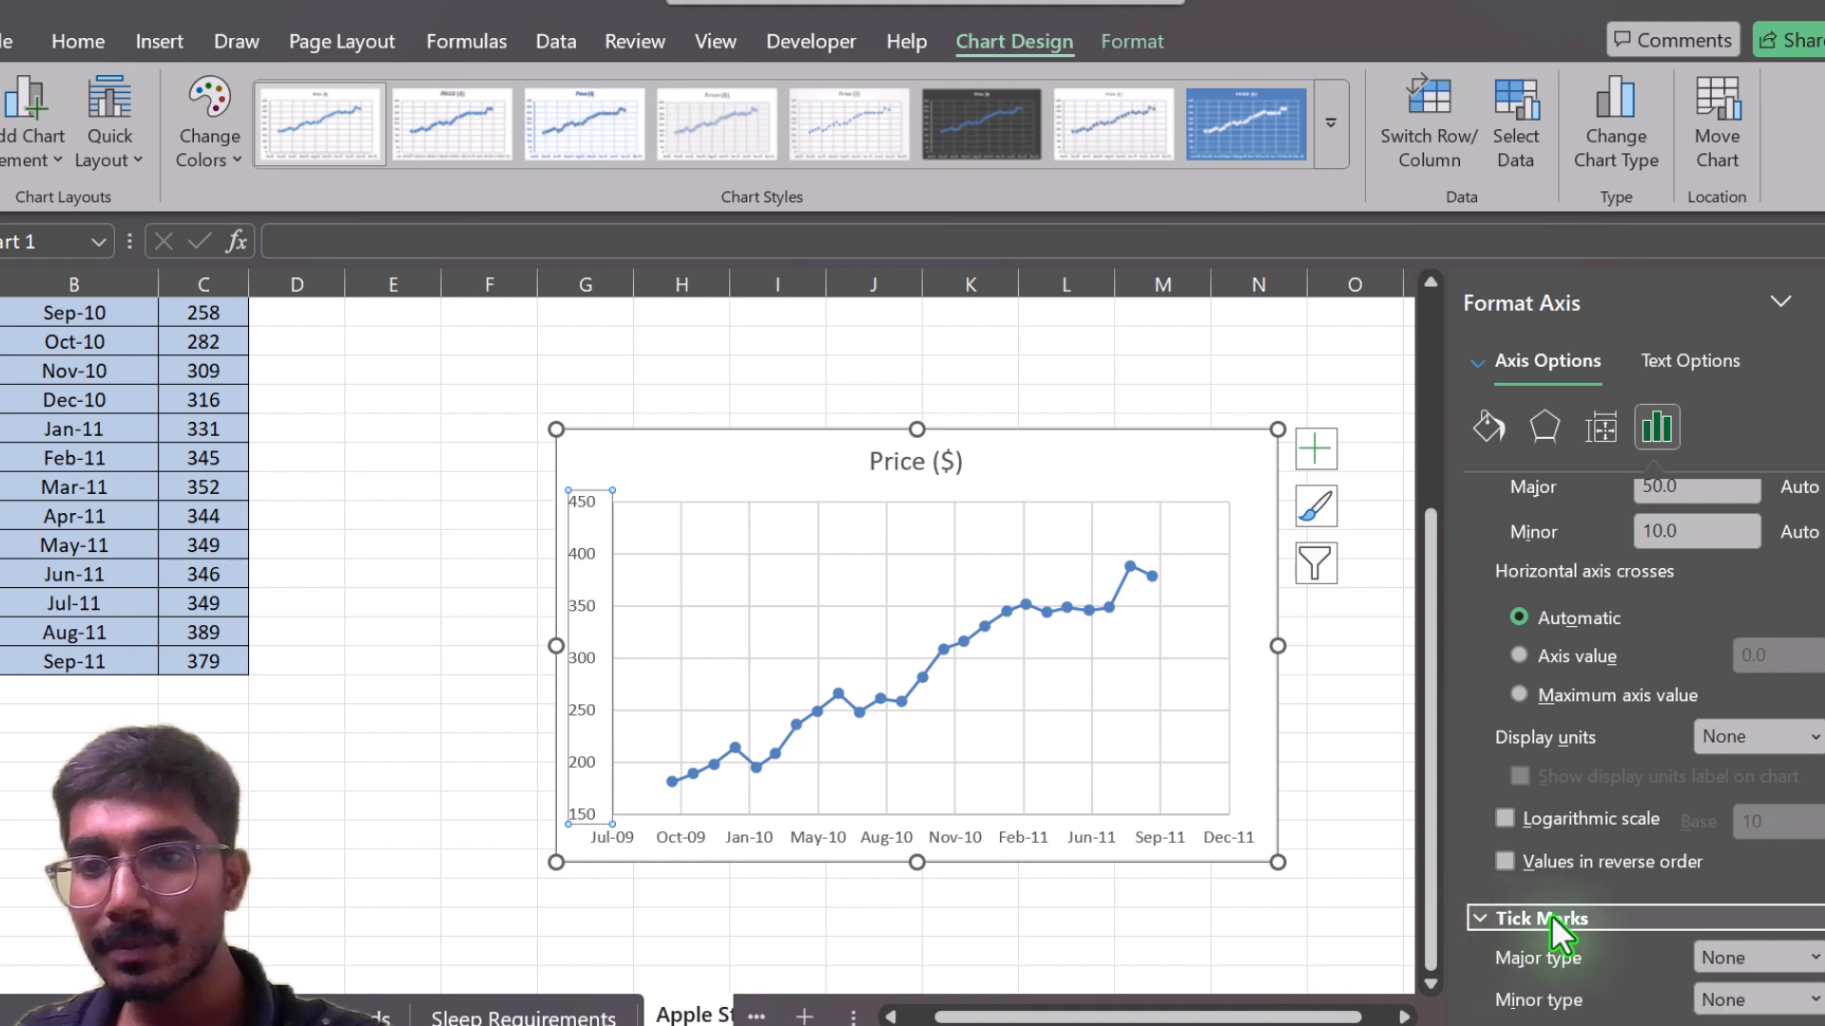
left_click(1813, 885)
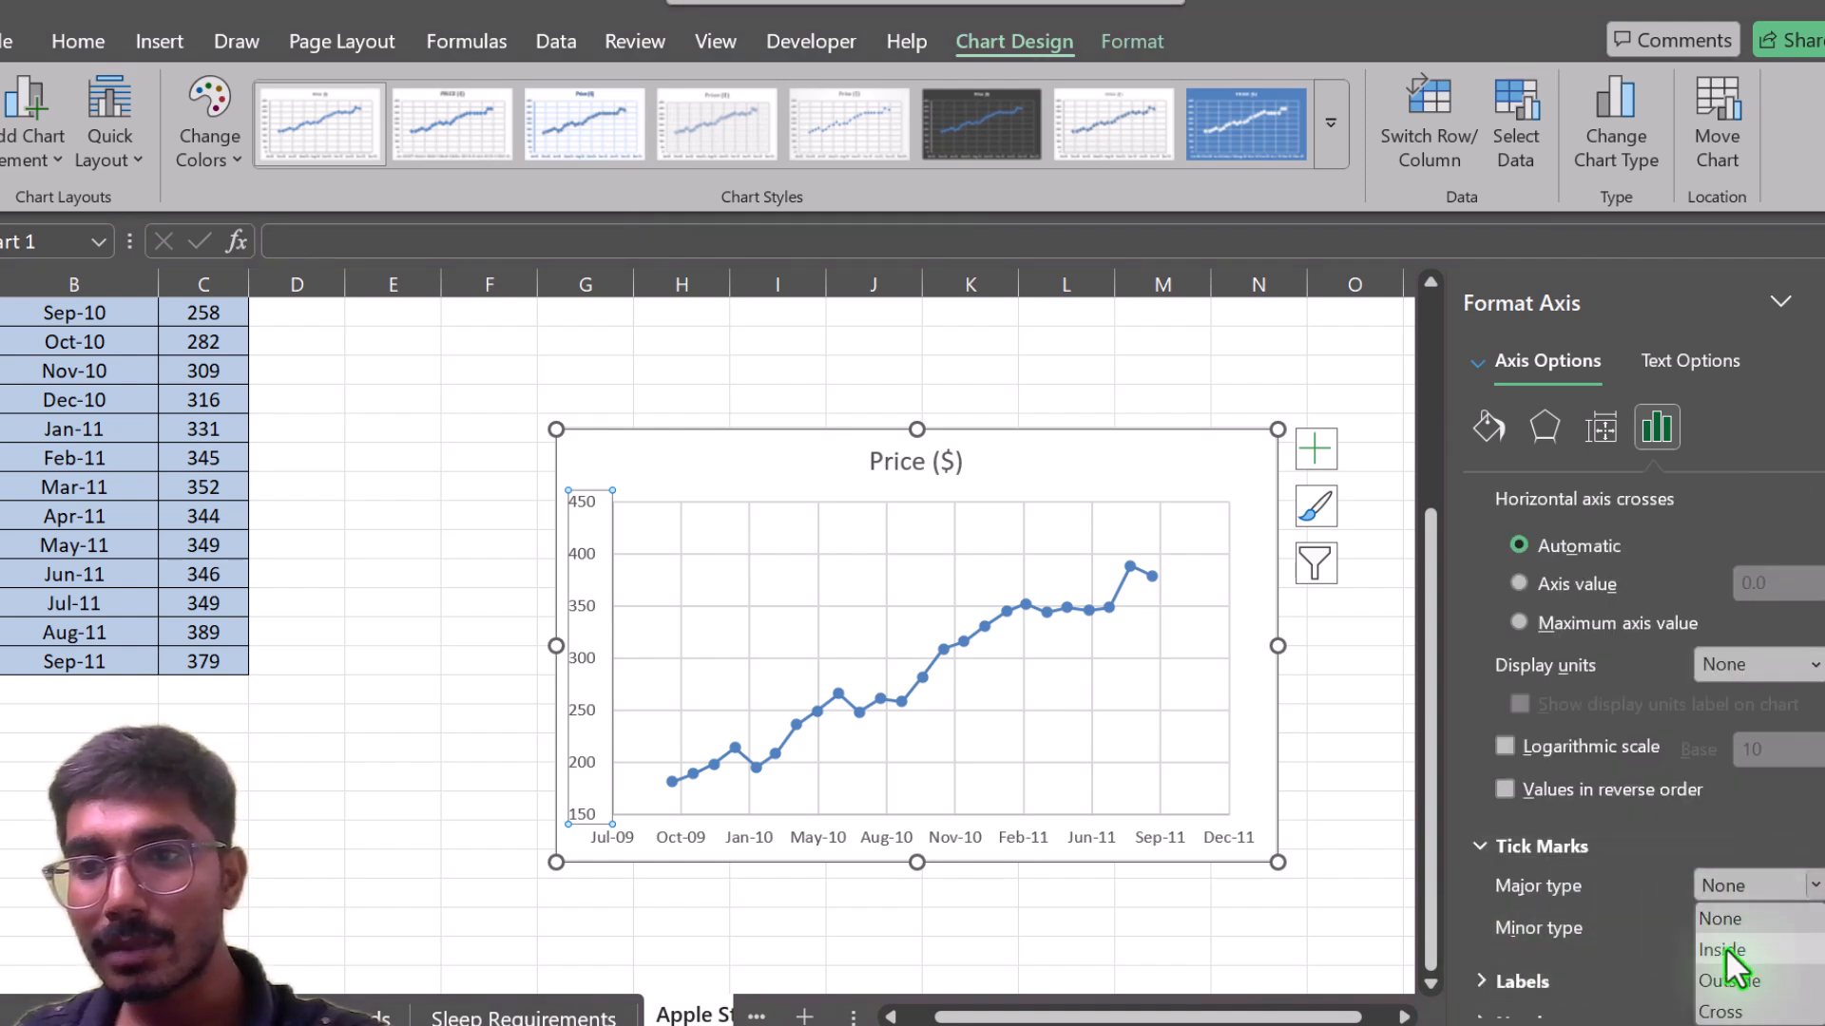
left_click(1732, 981)
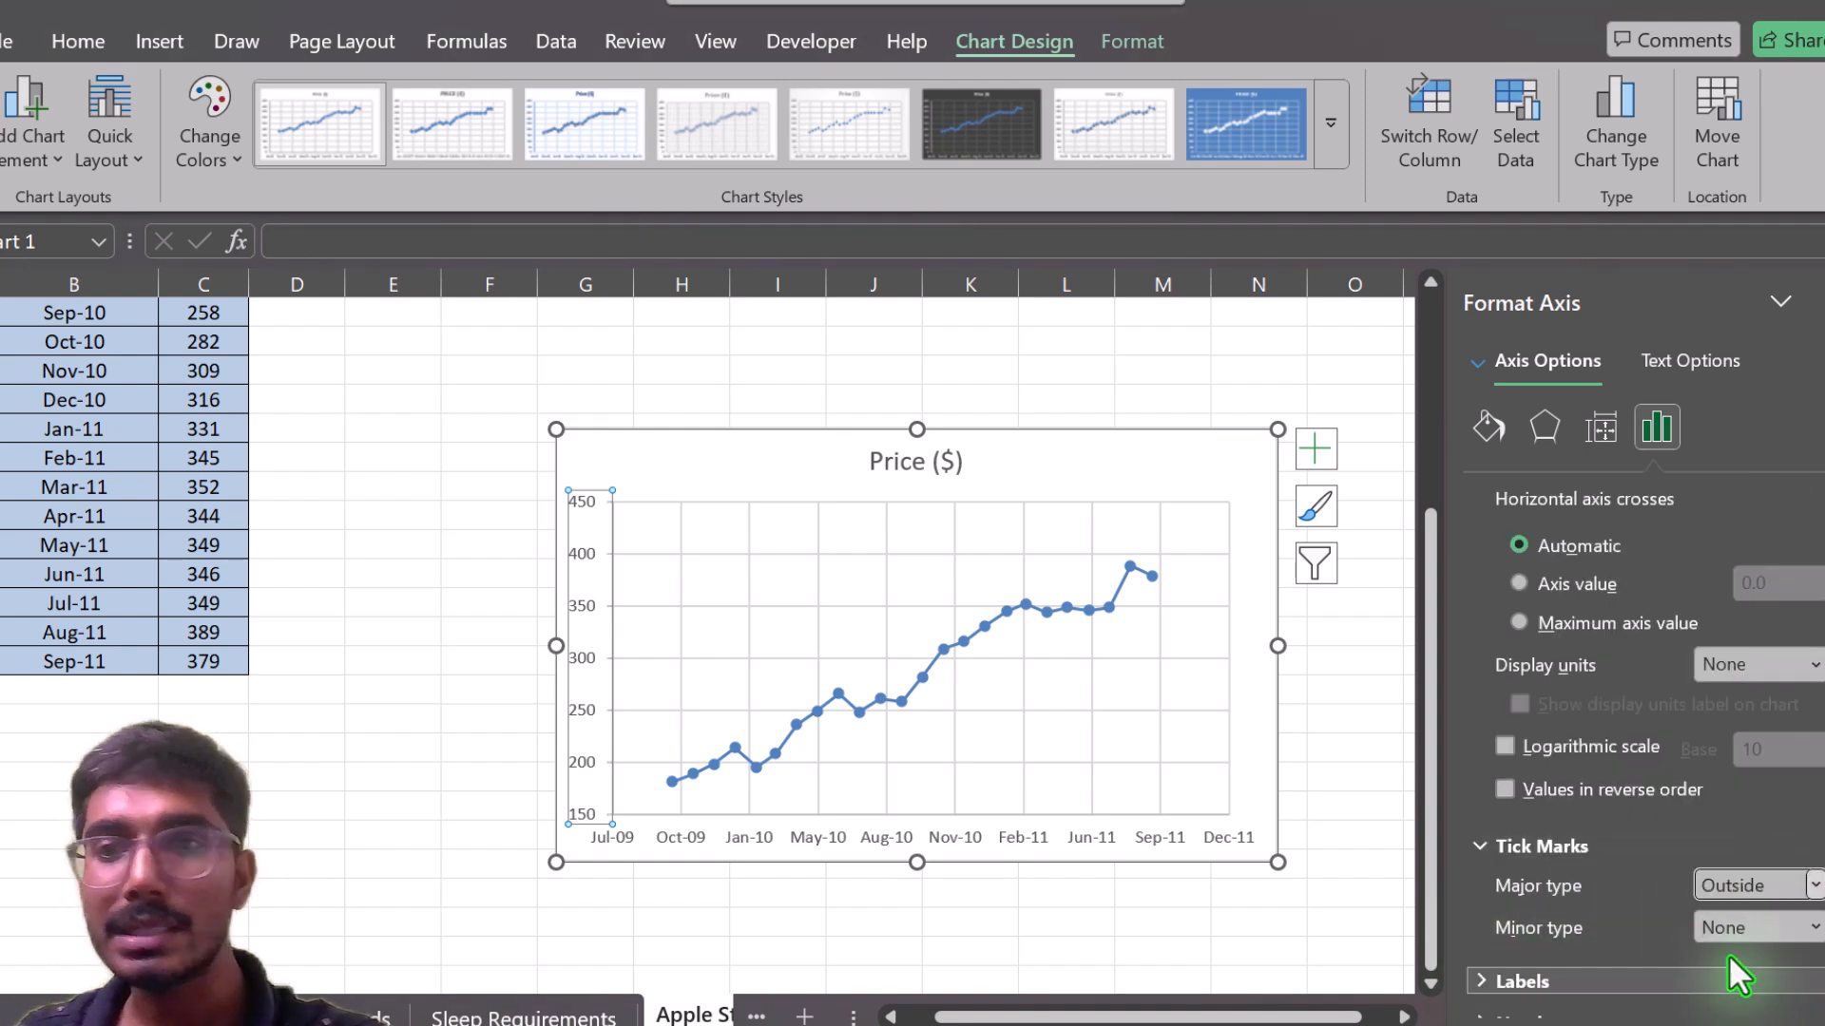
scroll(1625, 832, "up", 3)
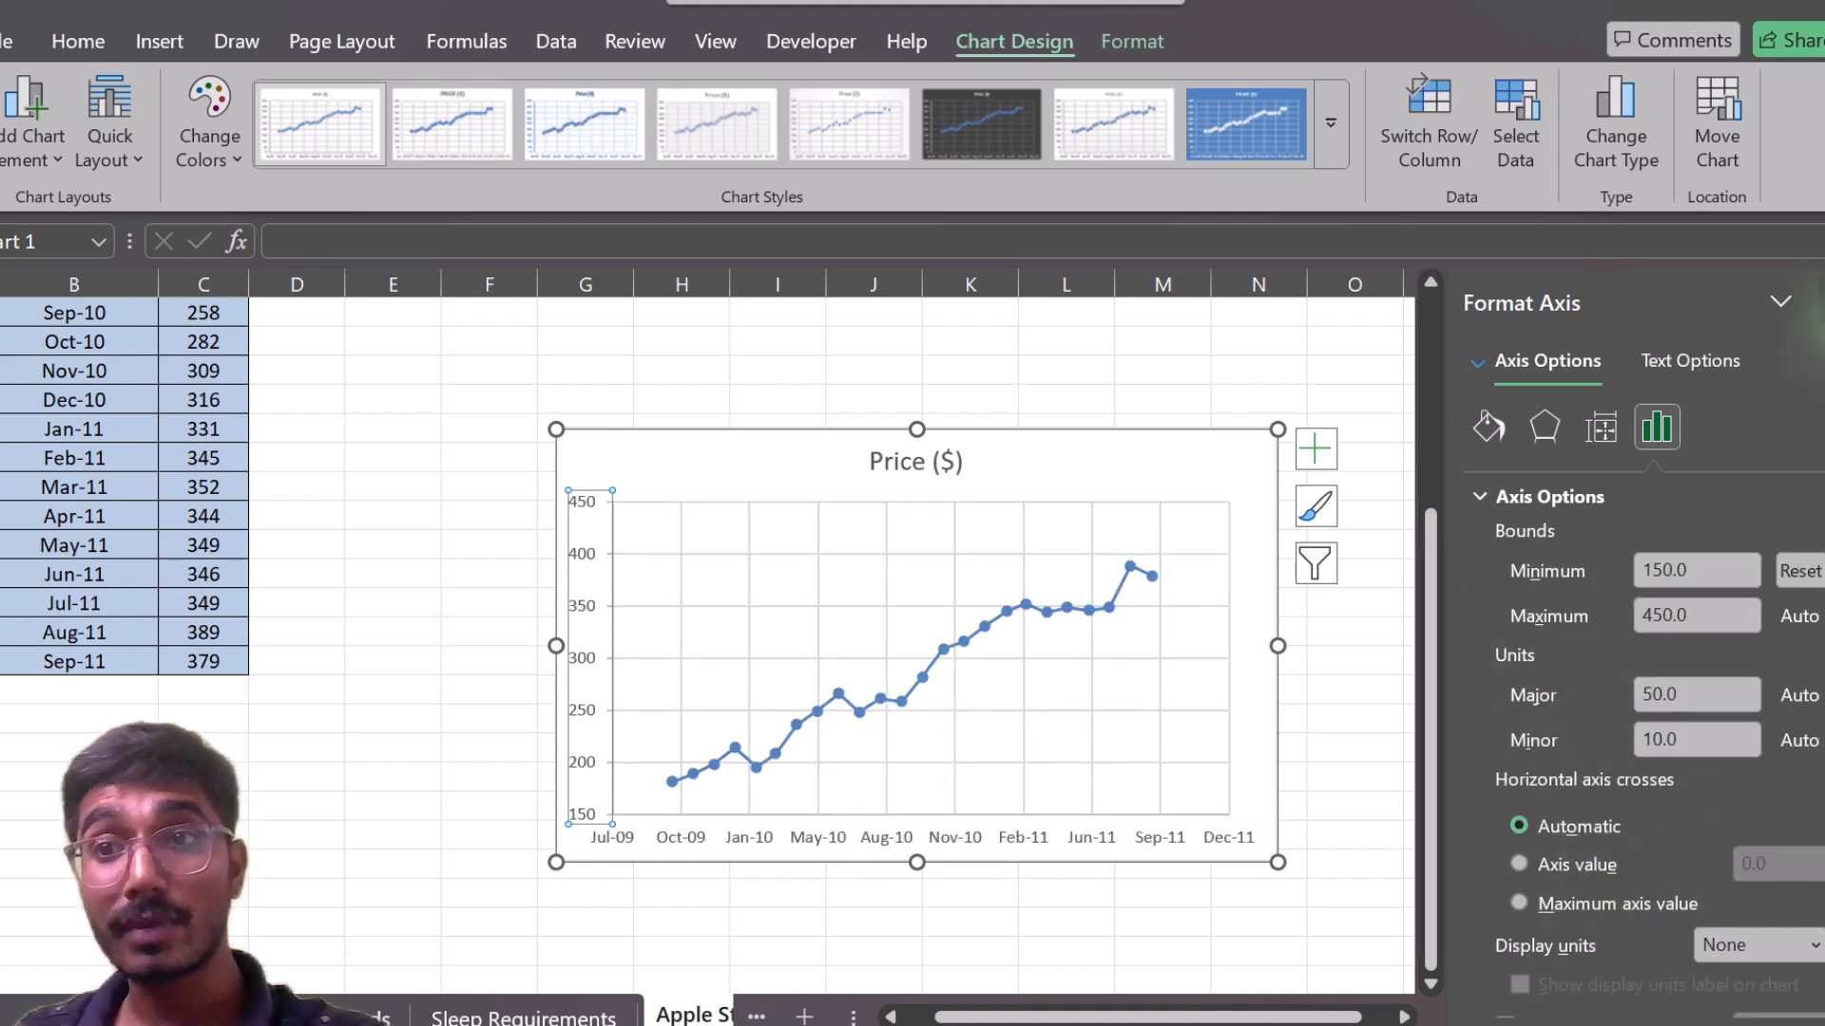
left_click(1815, 302)
Apply the chart style with a solid blue background and white-outlined markers to the stock chart.
left_click(1315, 507)
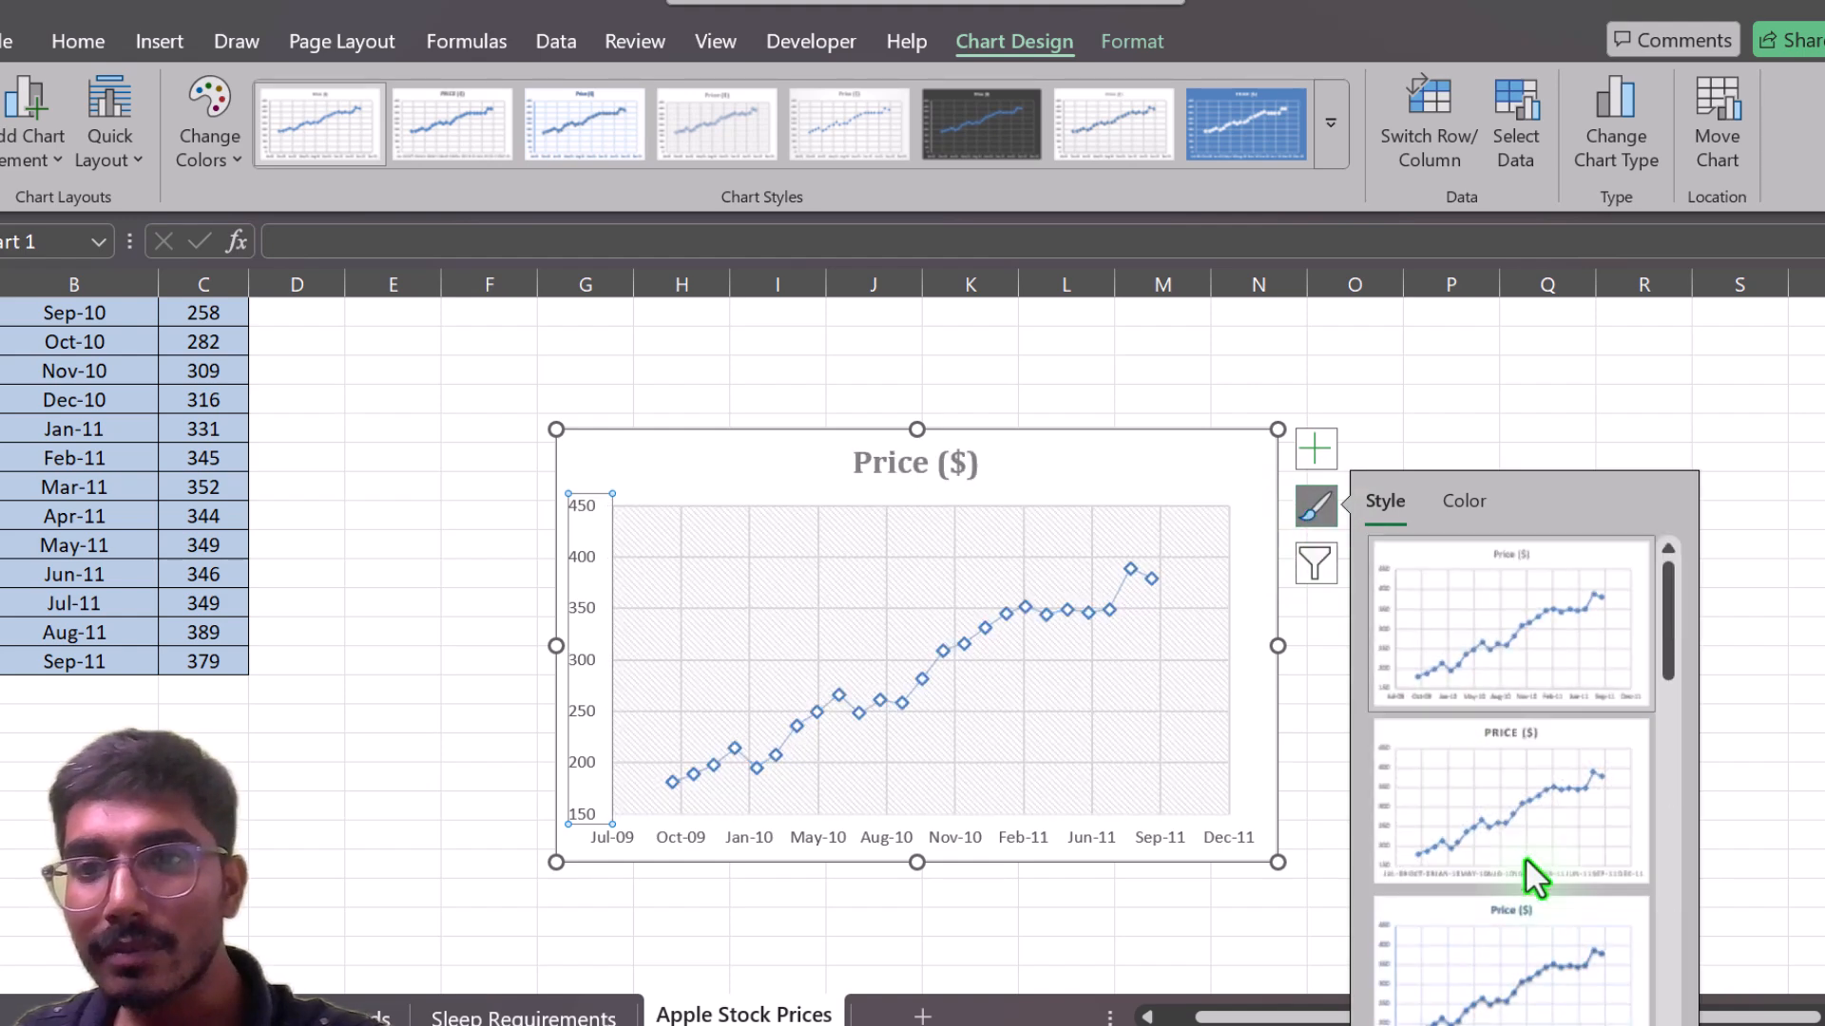
scroll(1524, 858, "down", 5)
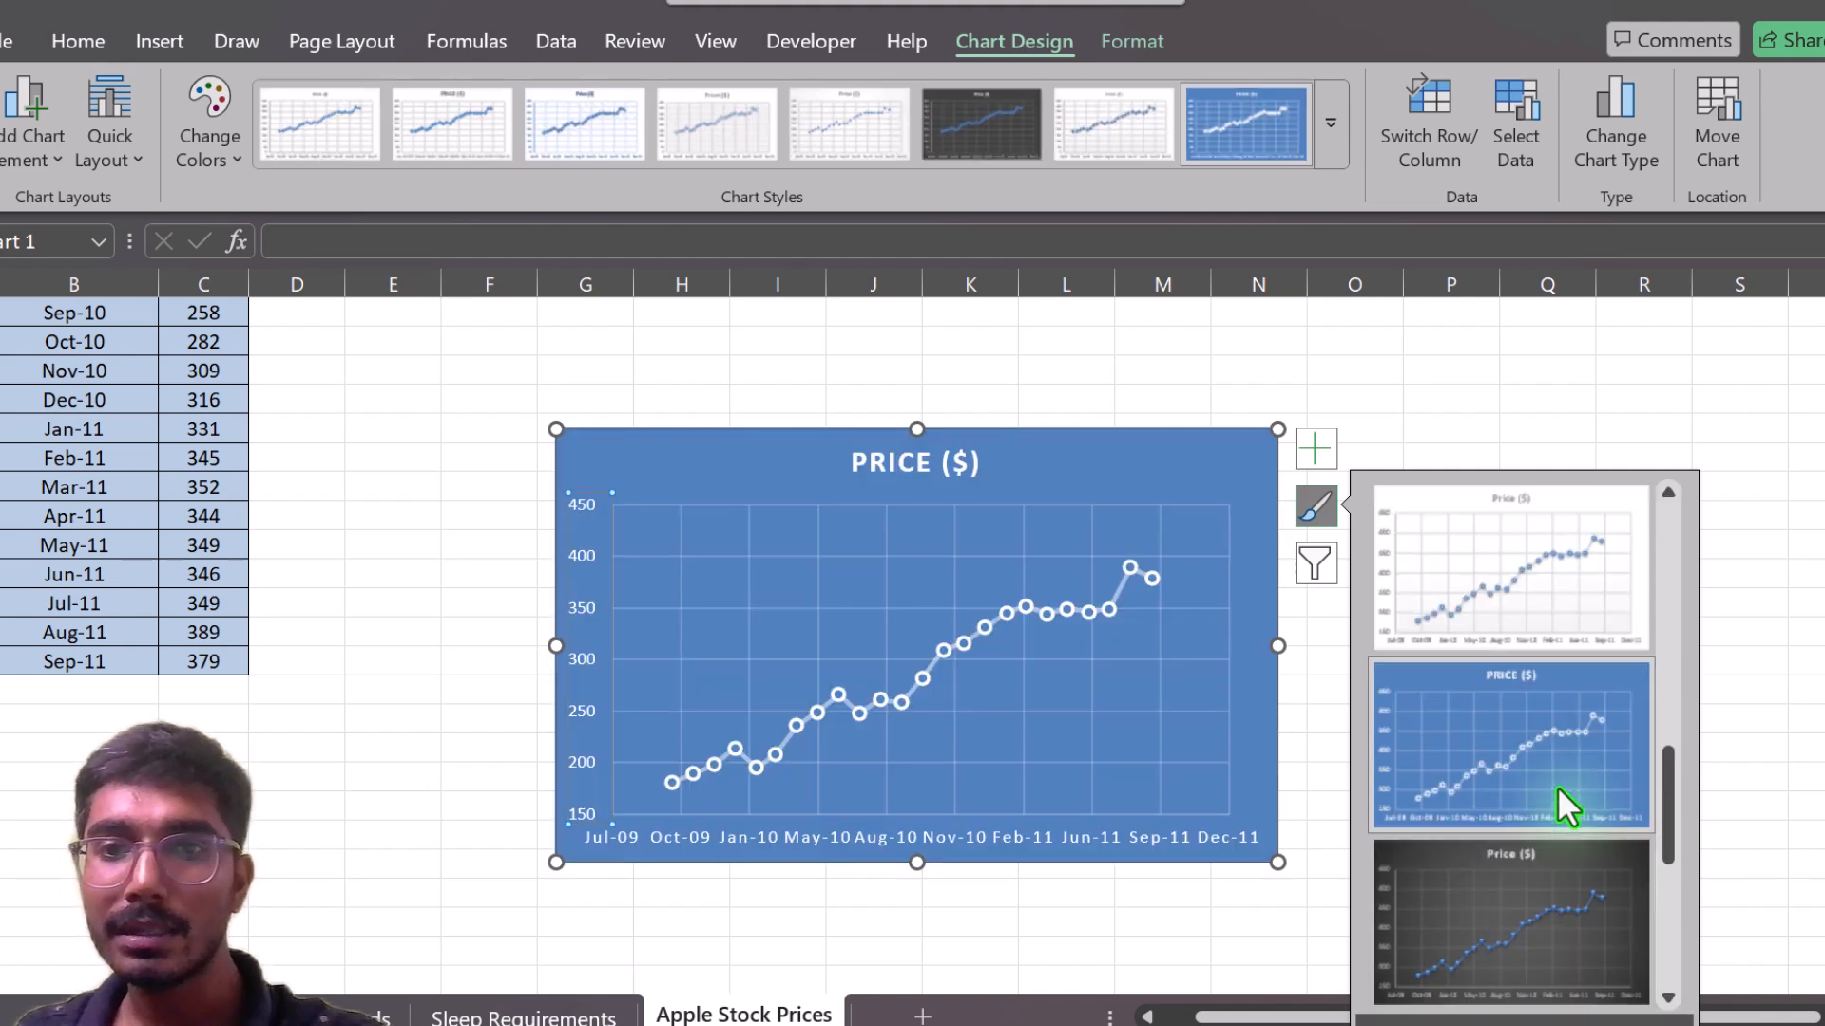
left_click(1556, 785)
left_click(1762, 548)
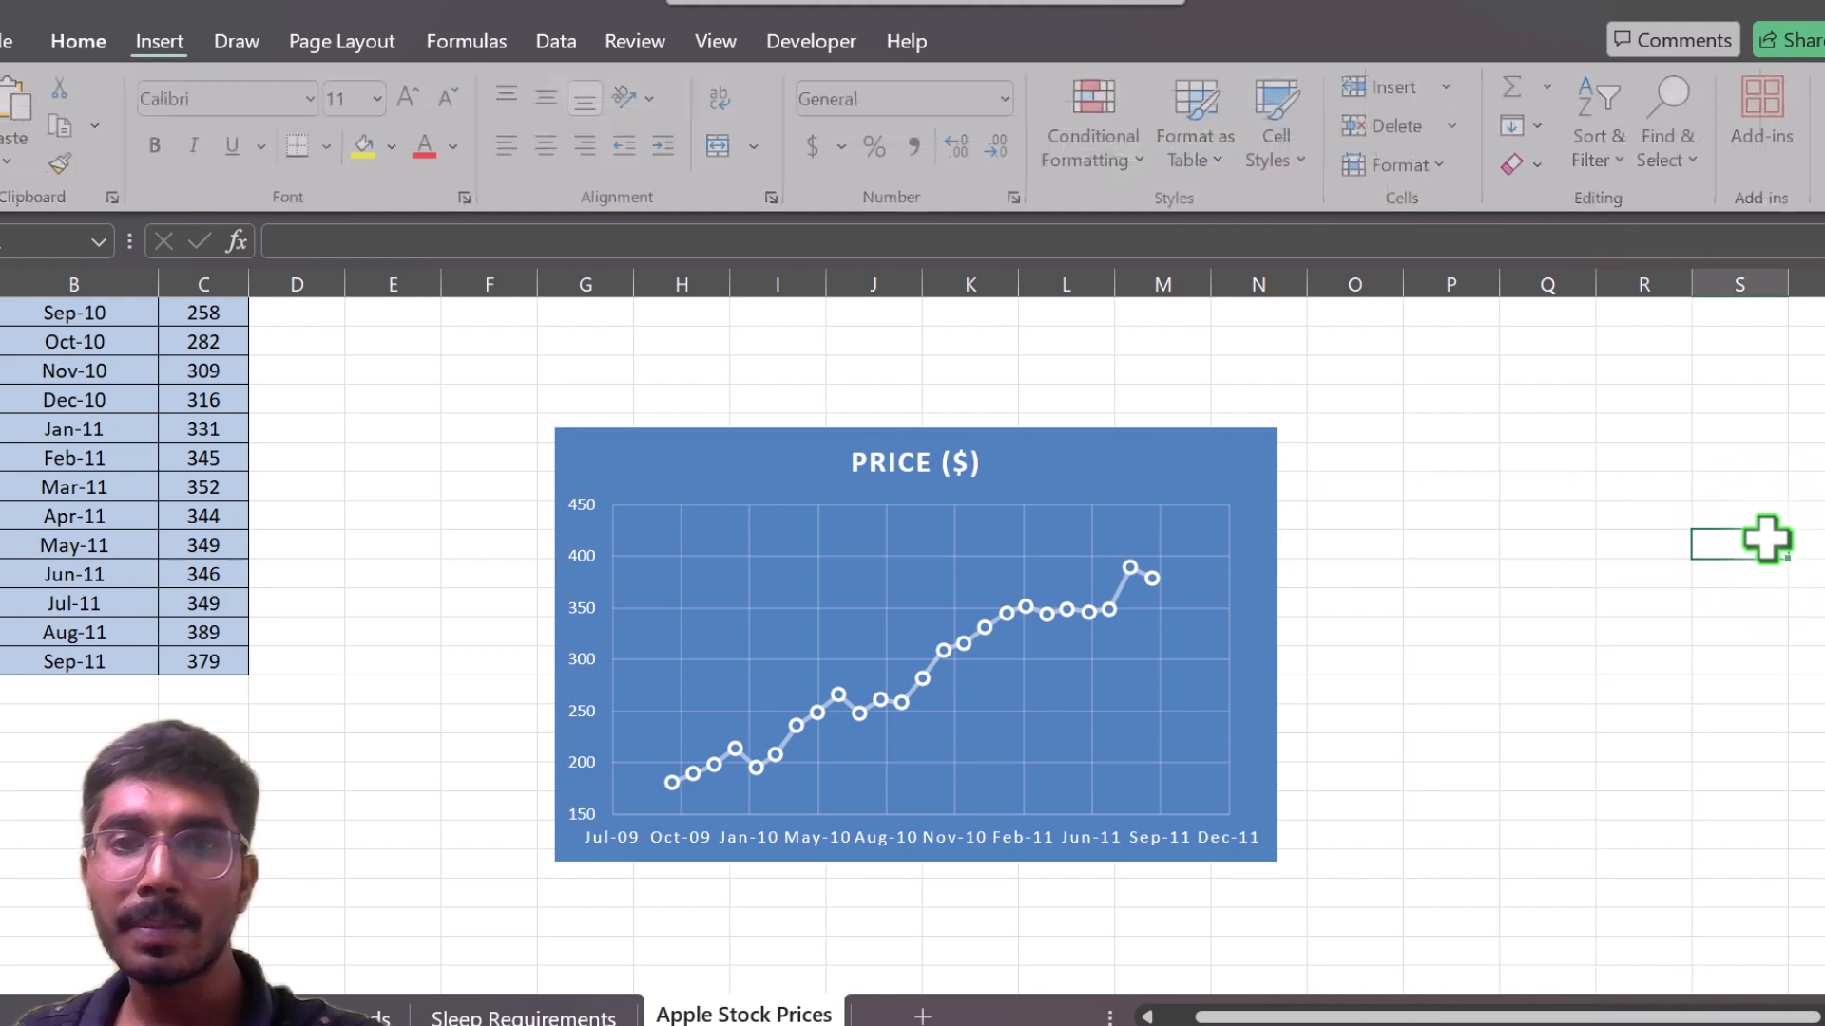
Change the stock chart's title to "PRICE APPLE STOCK ($)" and close the title formatting.
double_click(884, 464)
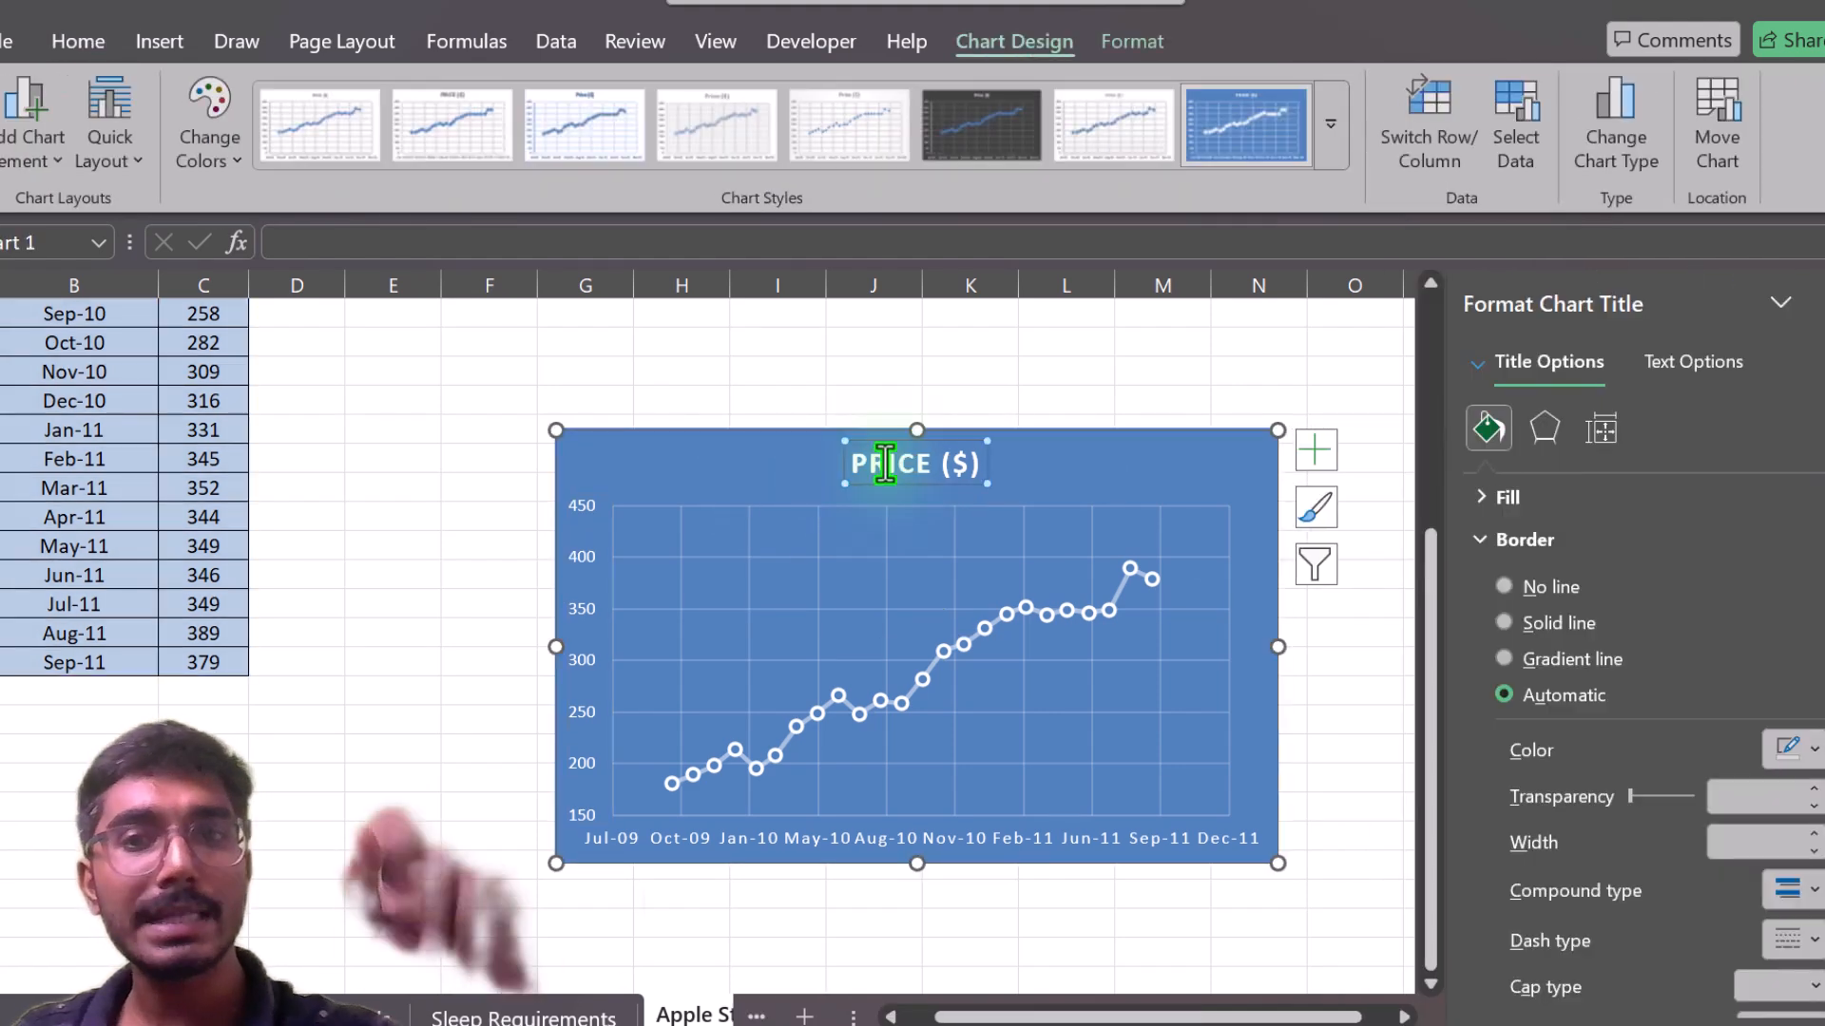
left_click(932, 480)
type("APPL")
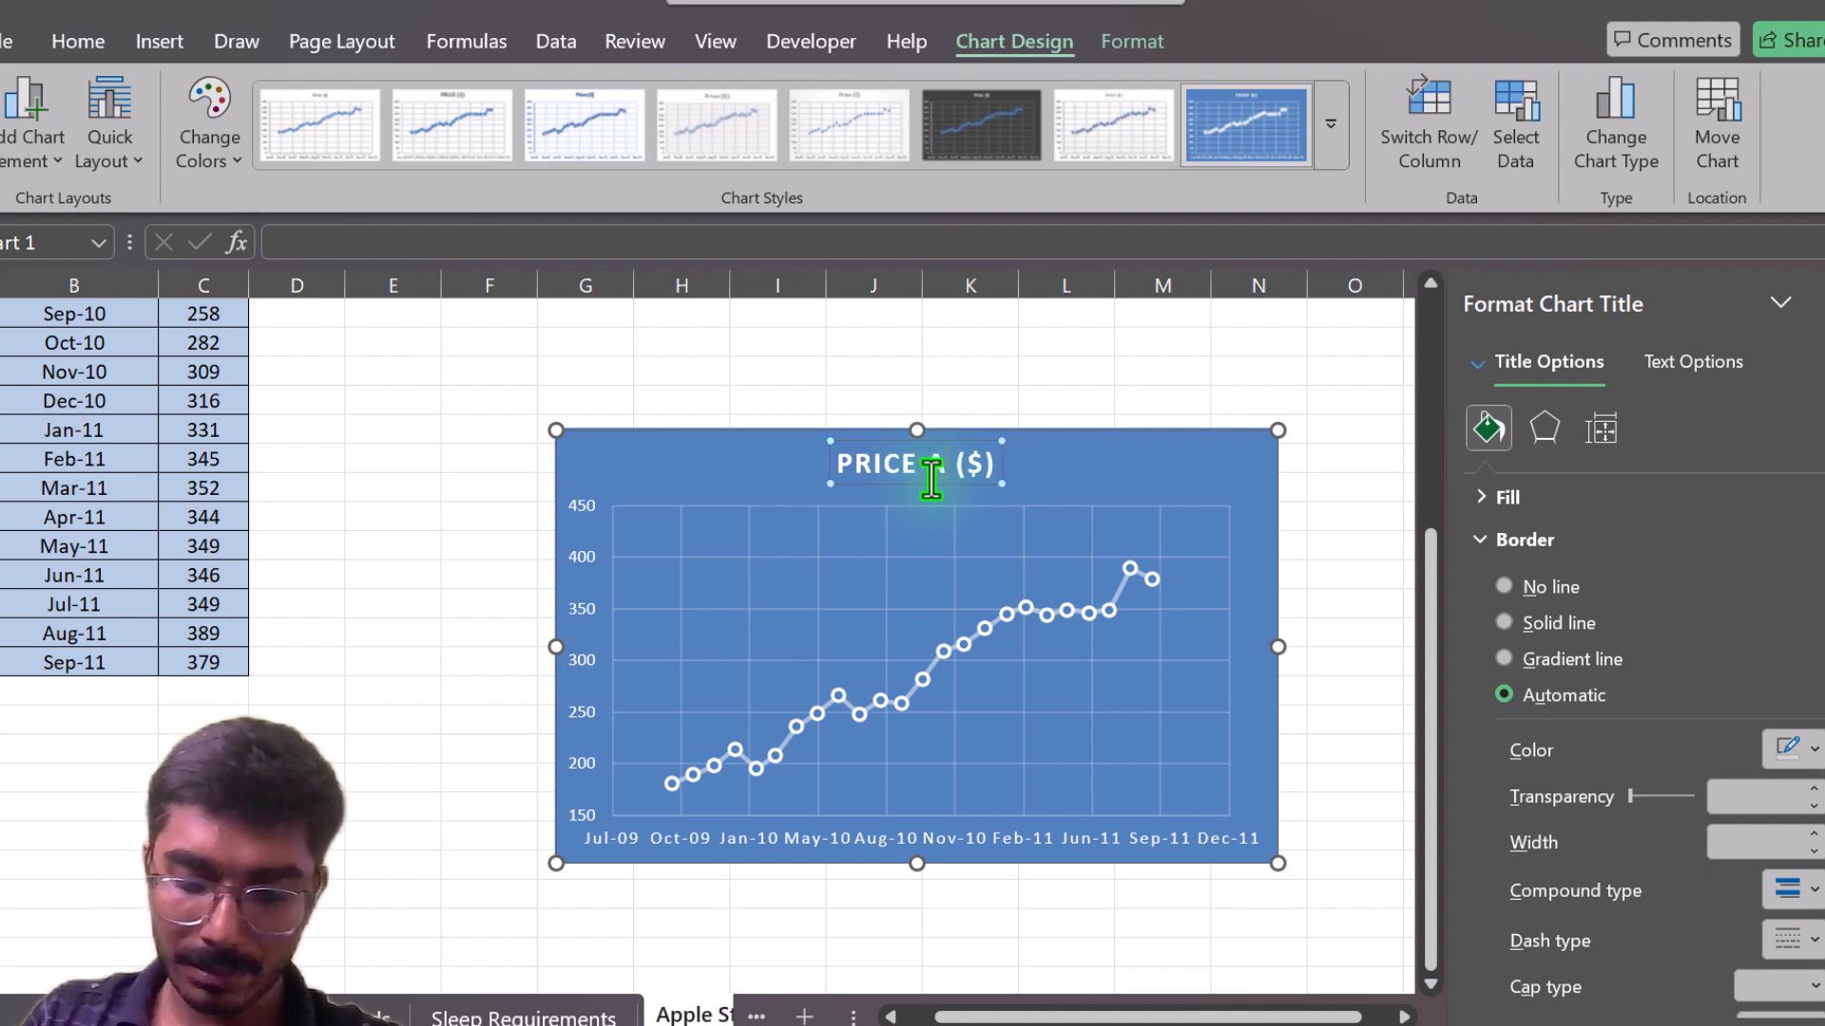
type("E ")
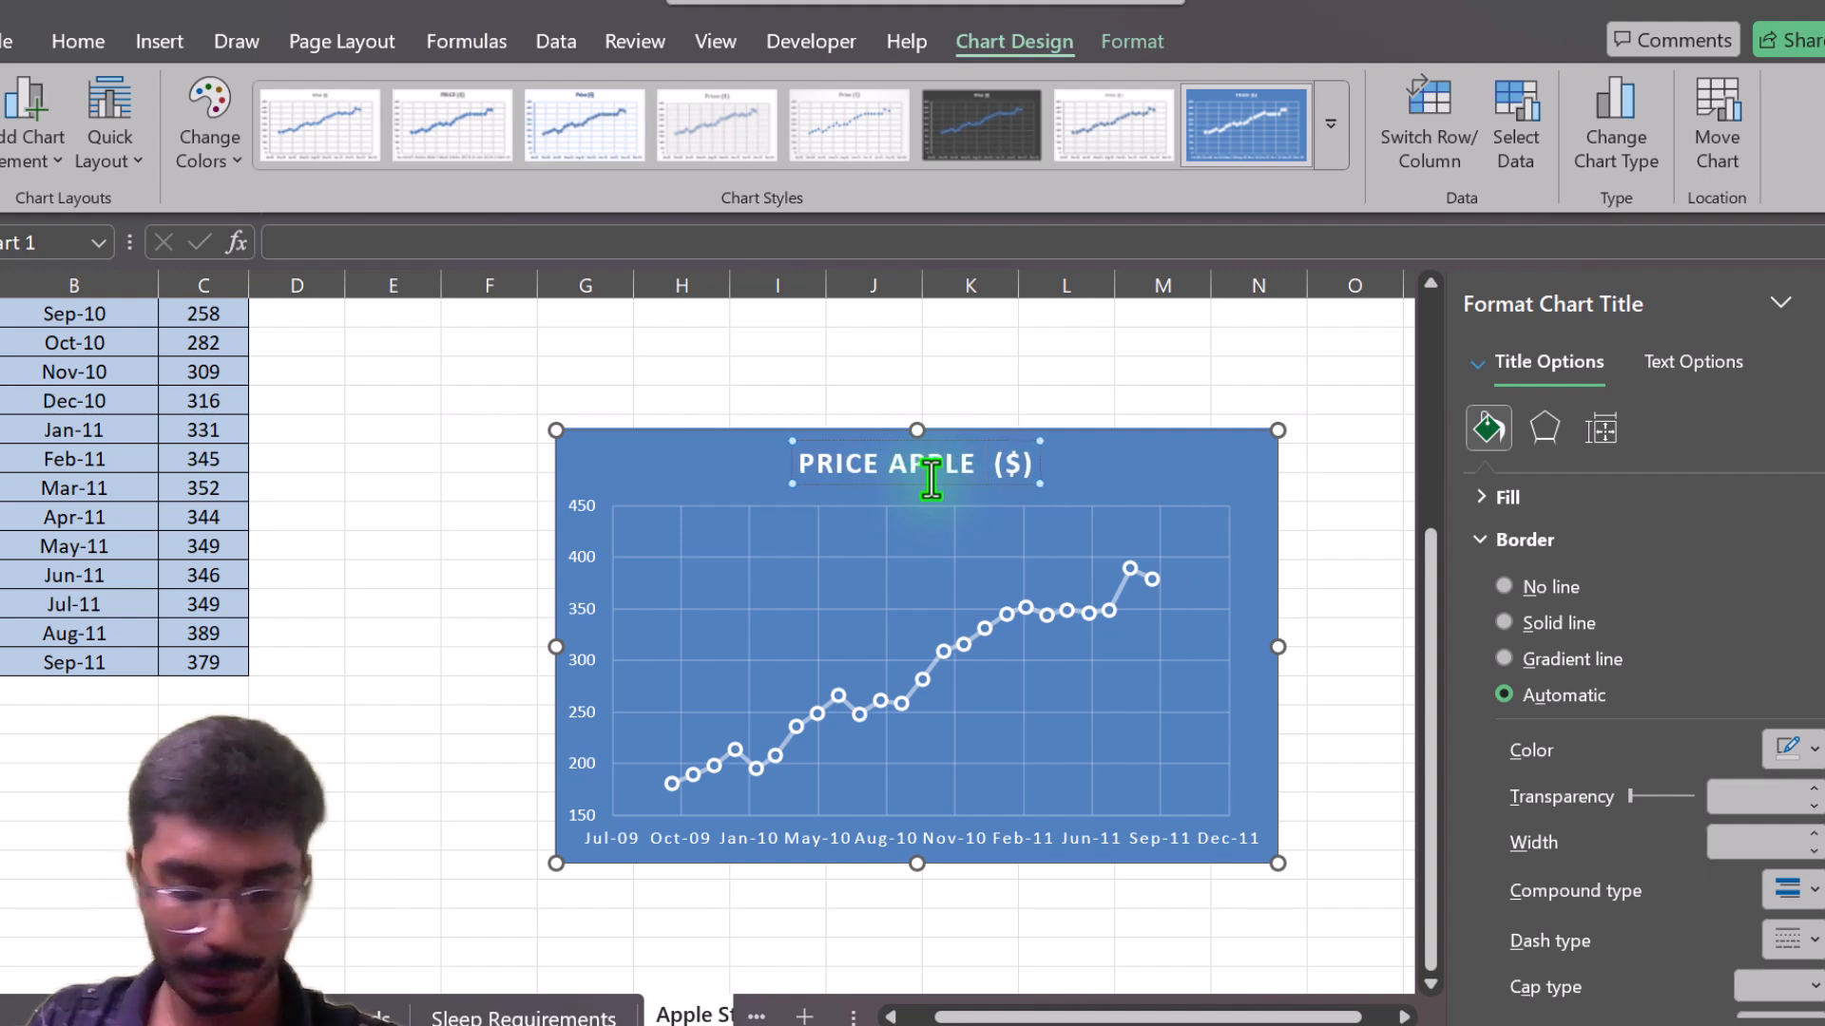
type("STOCK")
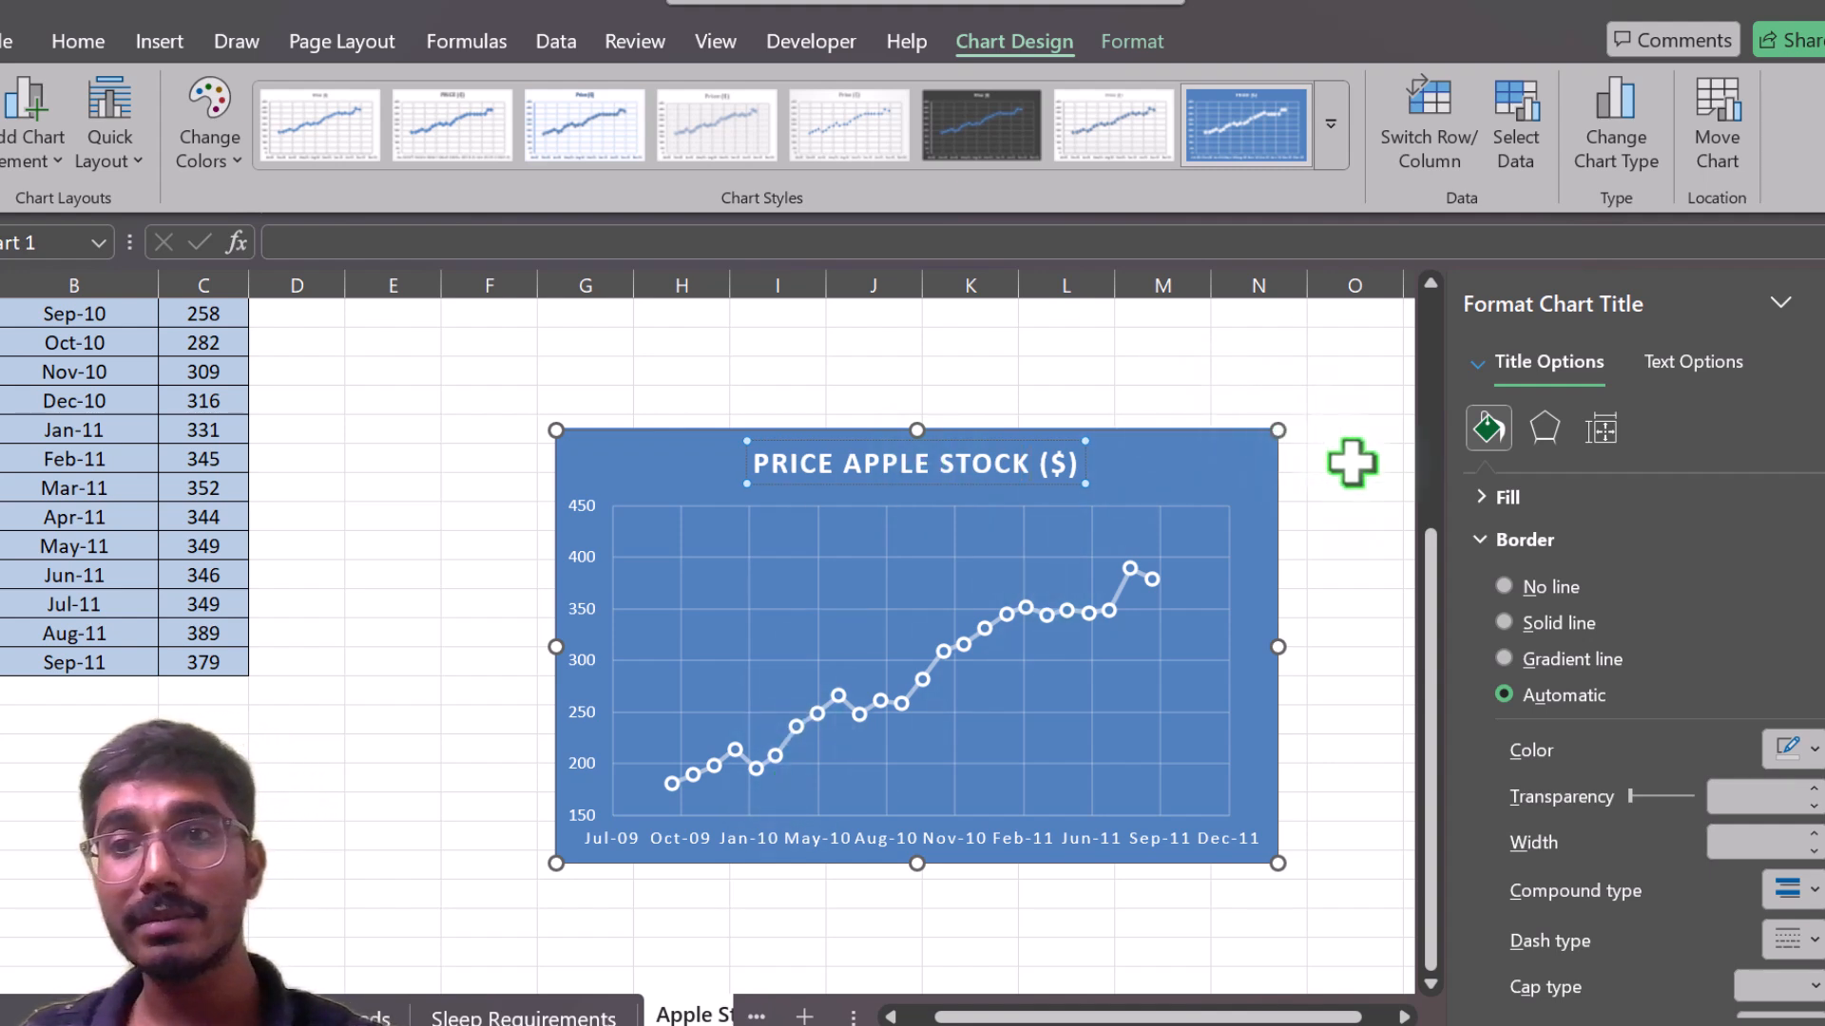
left_click(1821, 302)
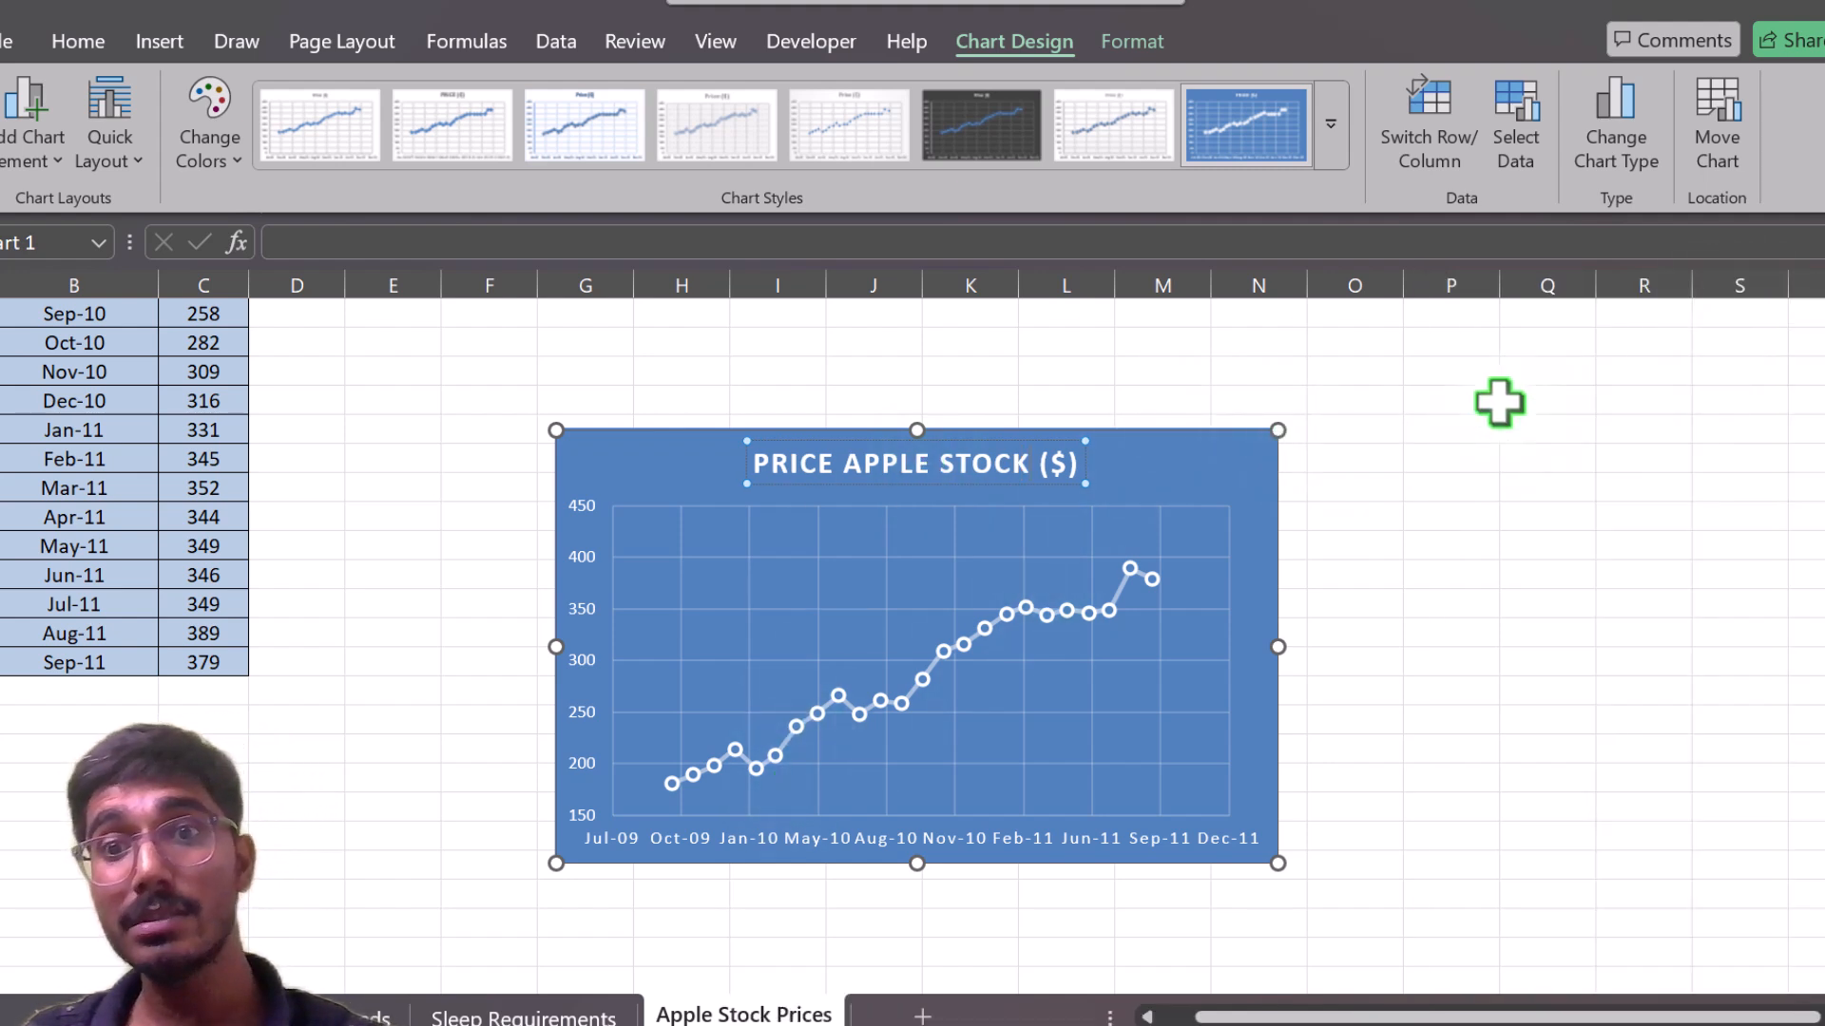
Add axis titles to the stock chart and name the horizontal axis "month".
left_click(1203, 475)
left_click(1318, 447)
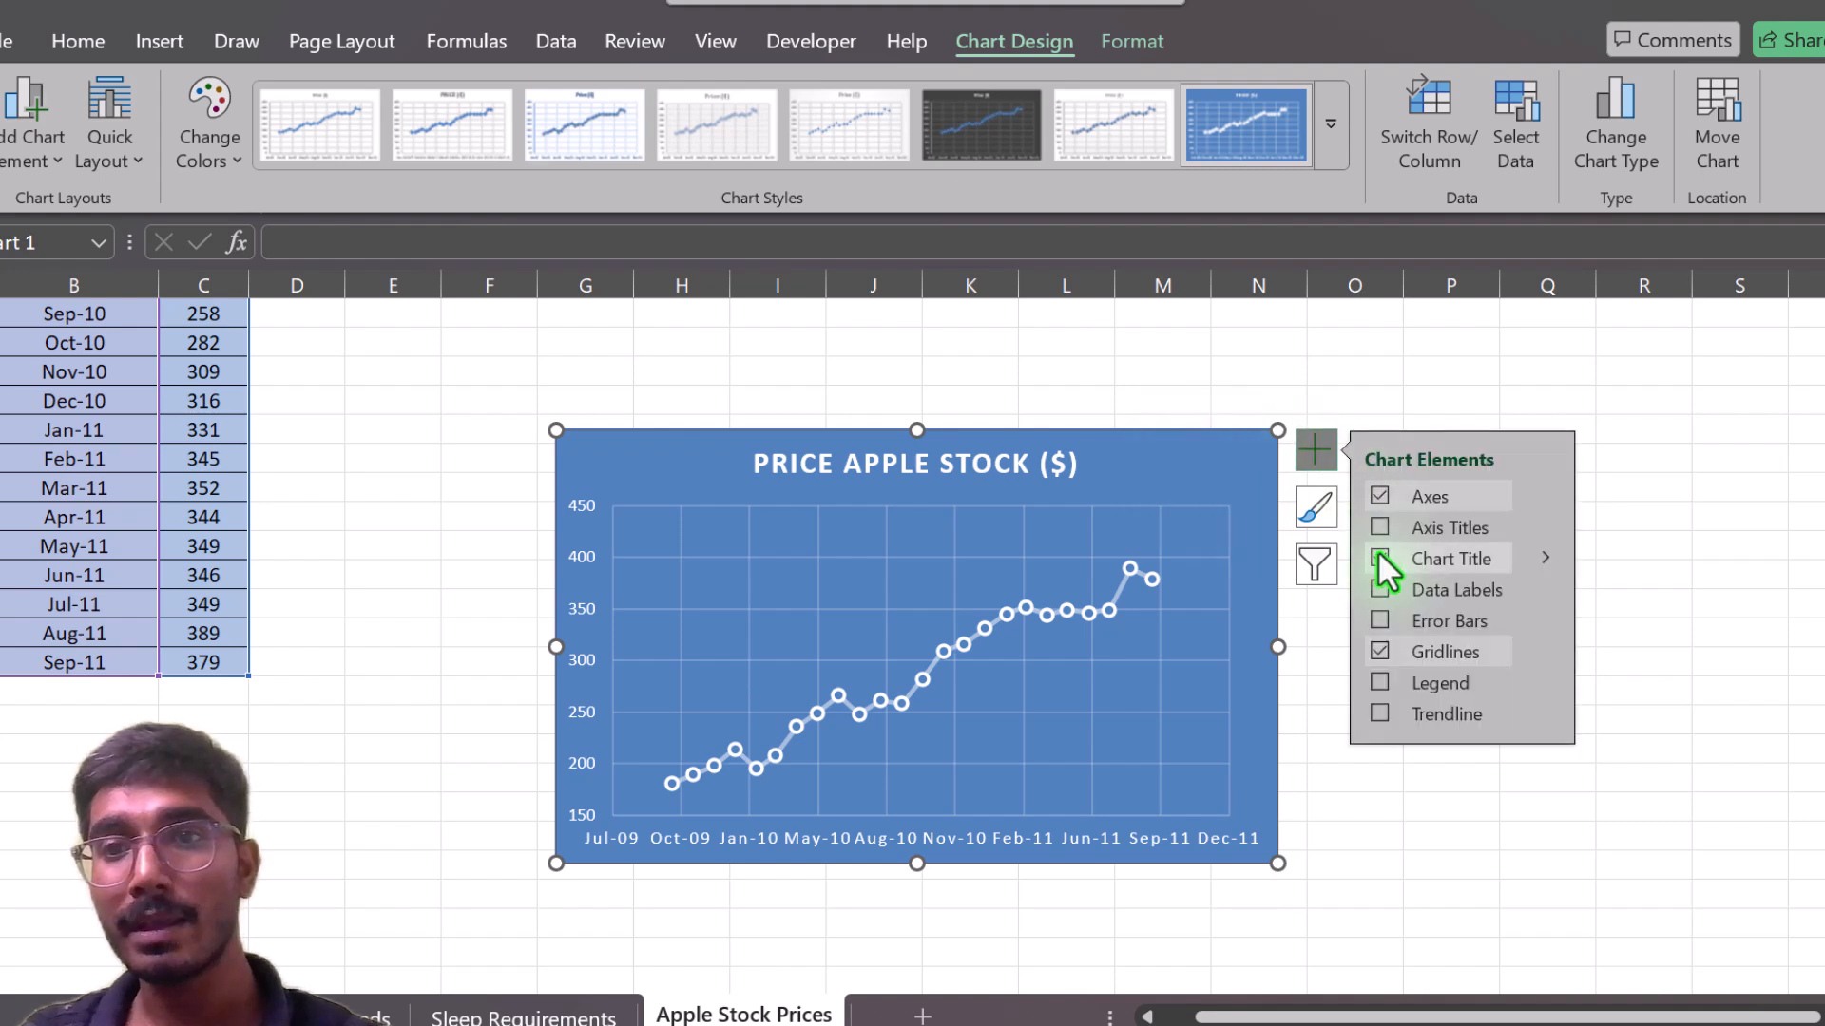
left_click(1379, 529)
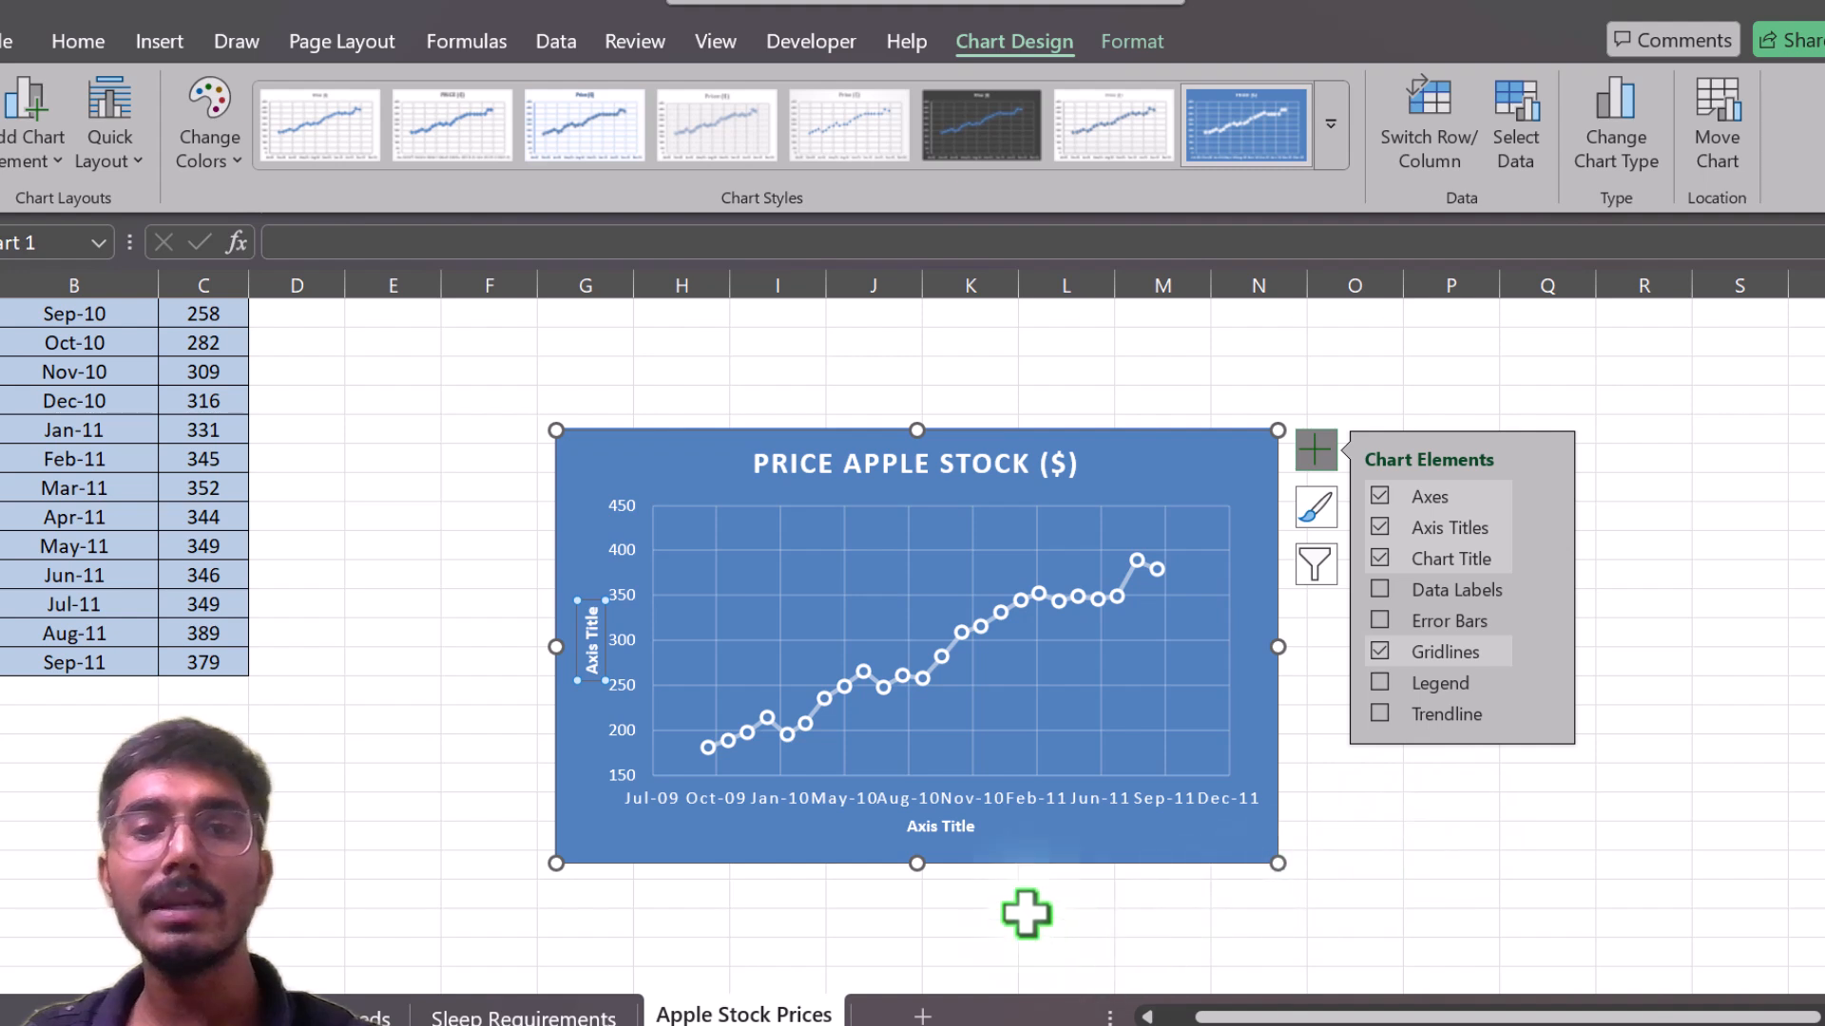
double_click(934, 830)
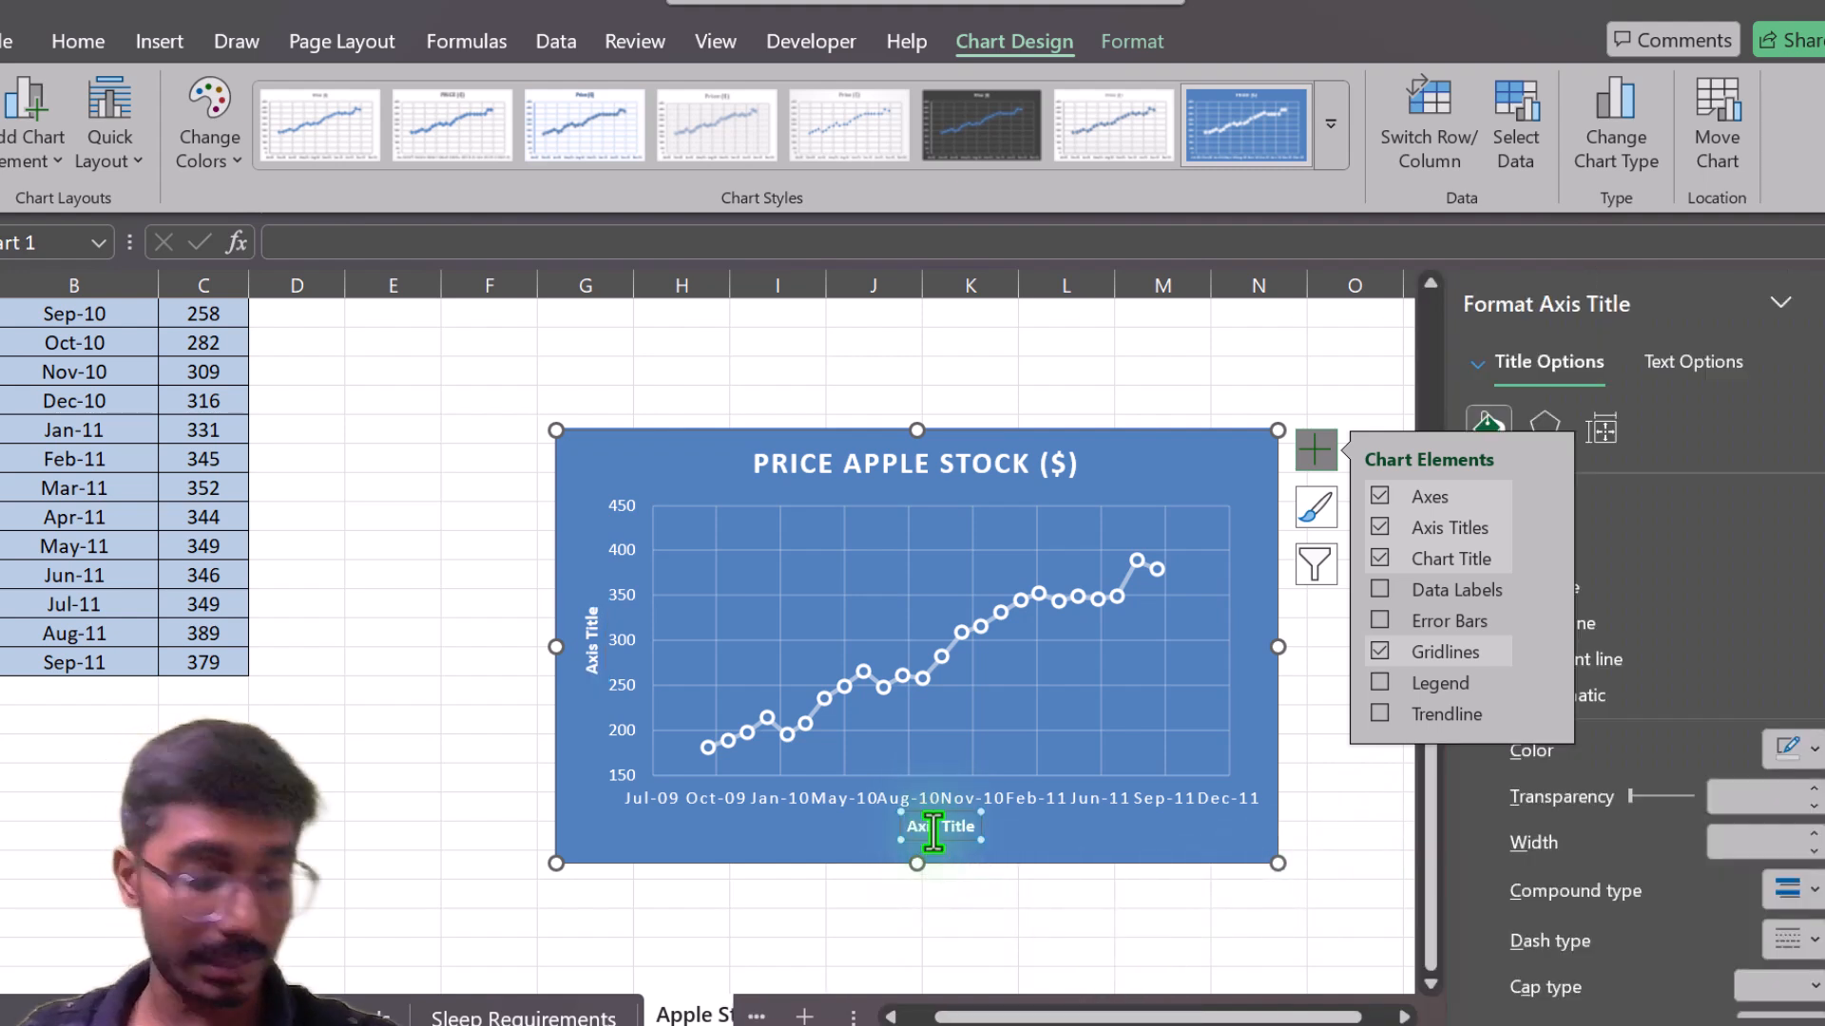
type("month")
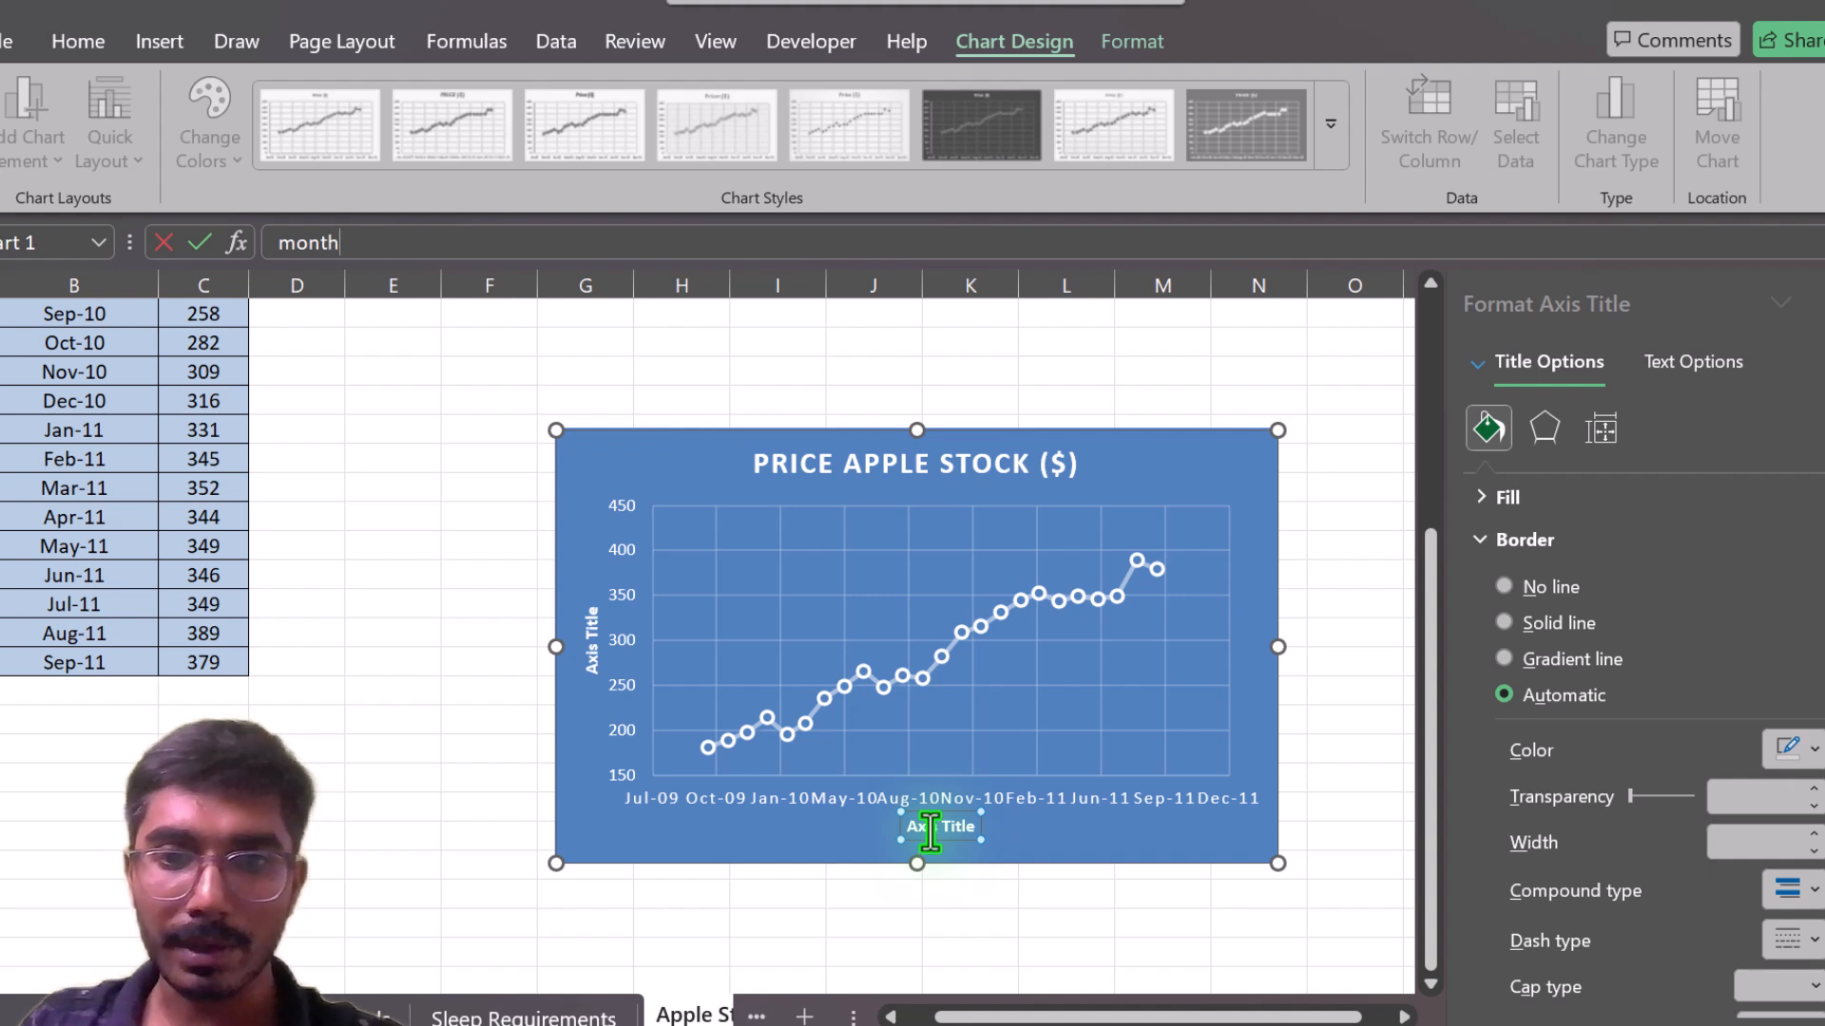
key("Return")
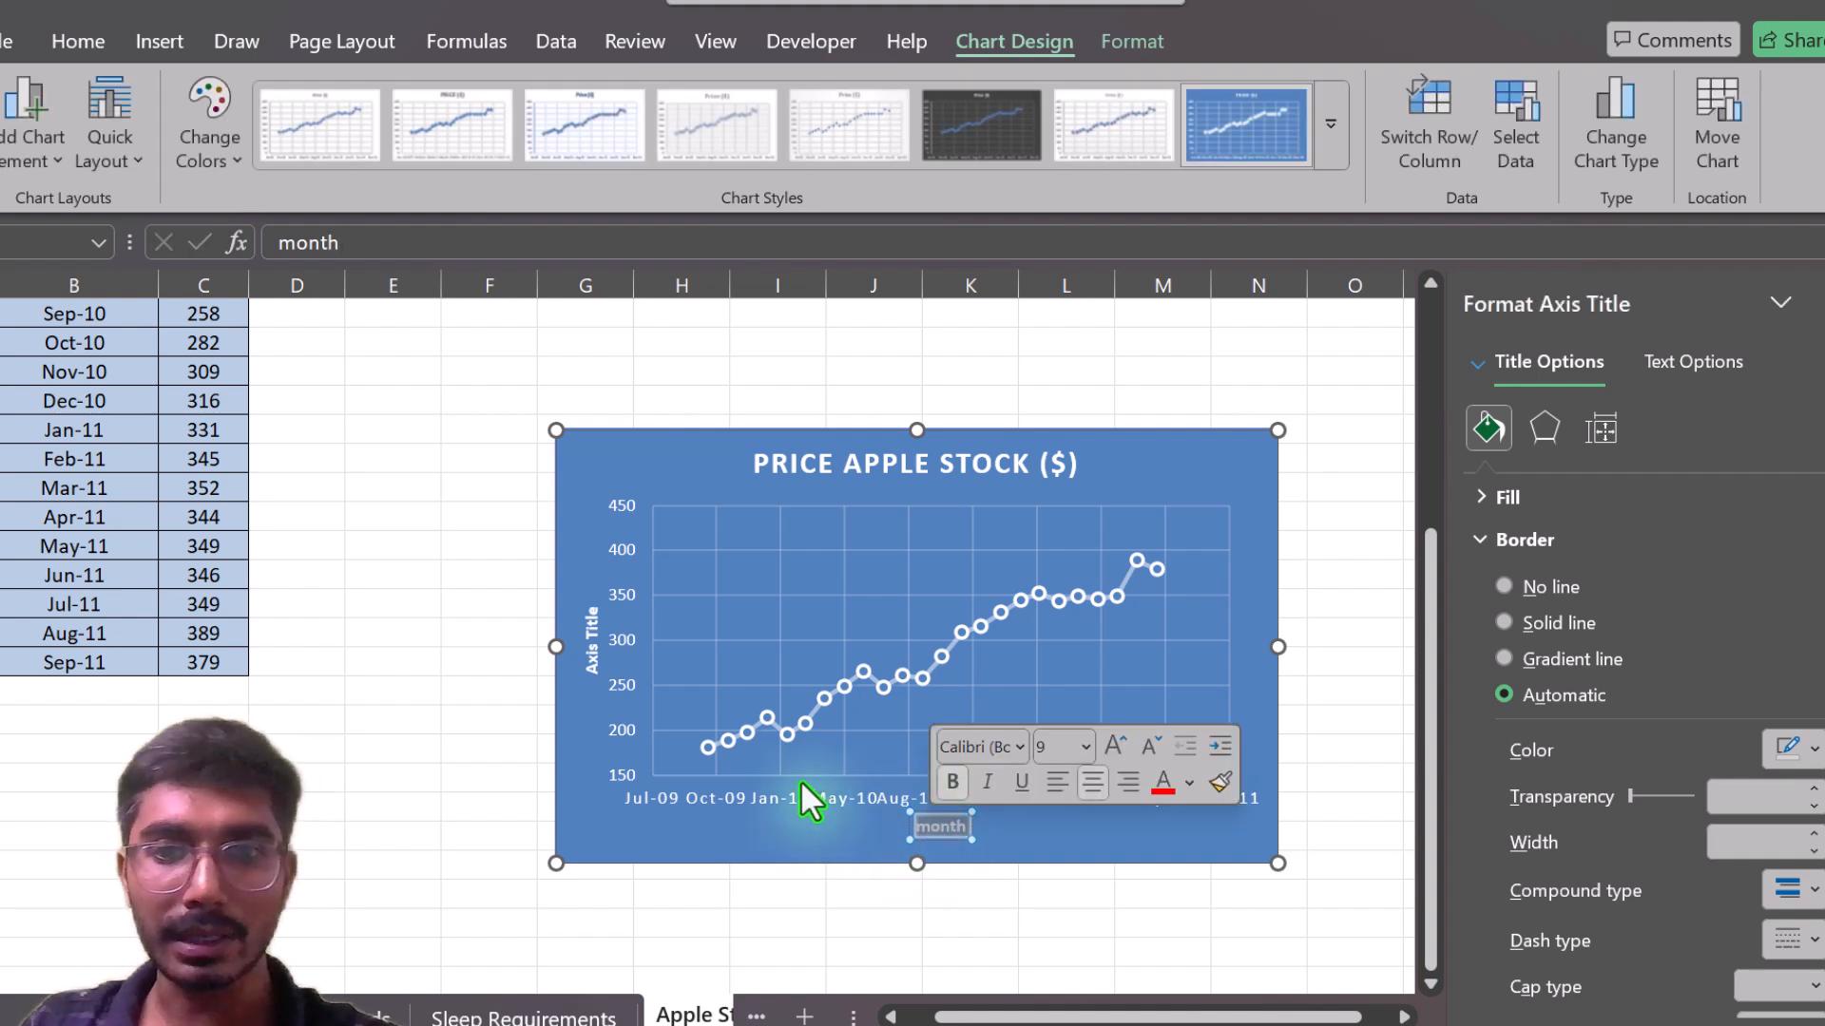
Replace the vertical axis title of the stock chart with "Stock Price" and deselect the chart.
left_click(588, 646)
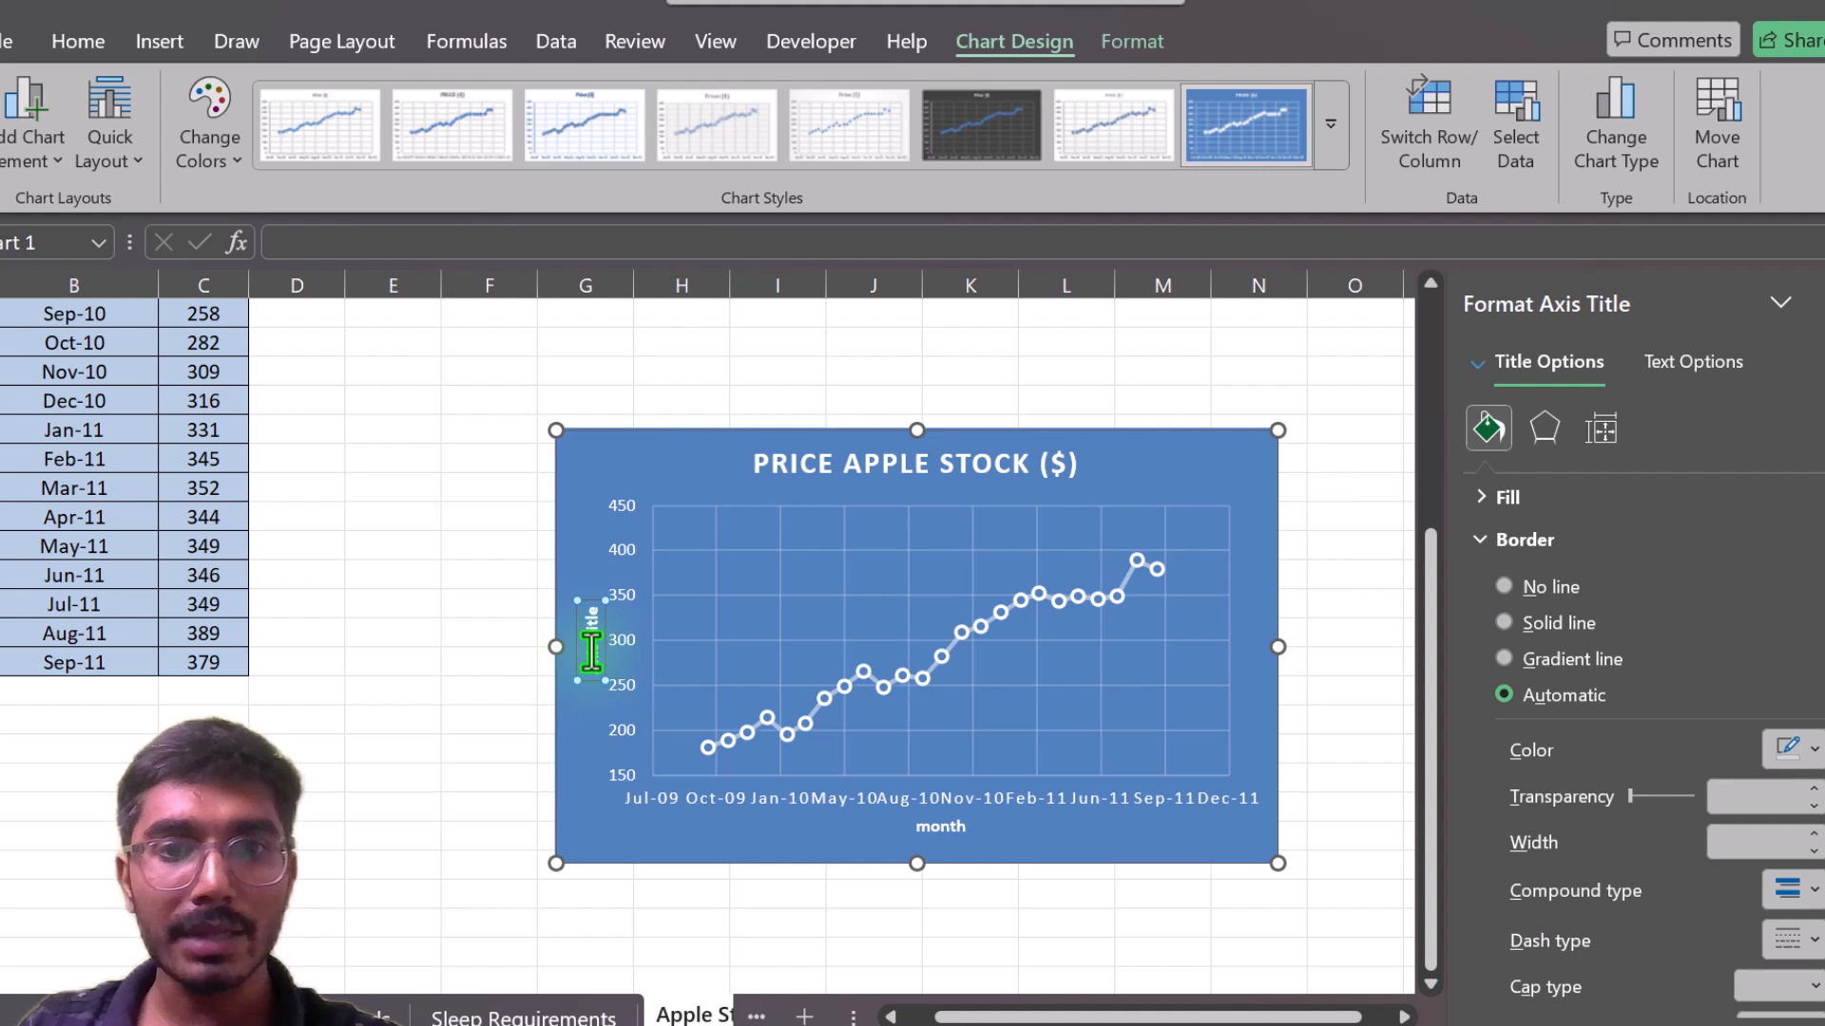
double_click(591, 652)
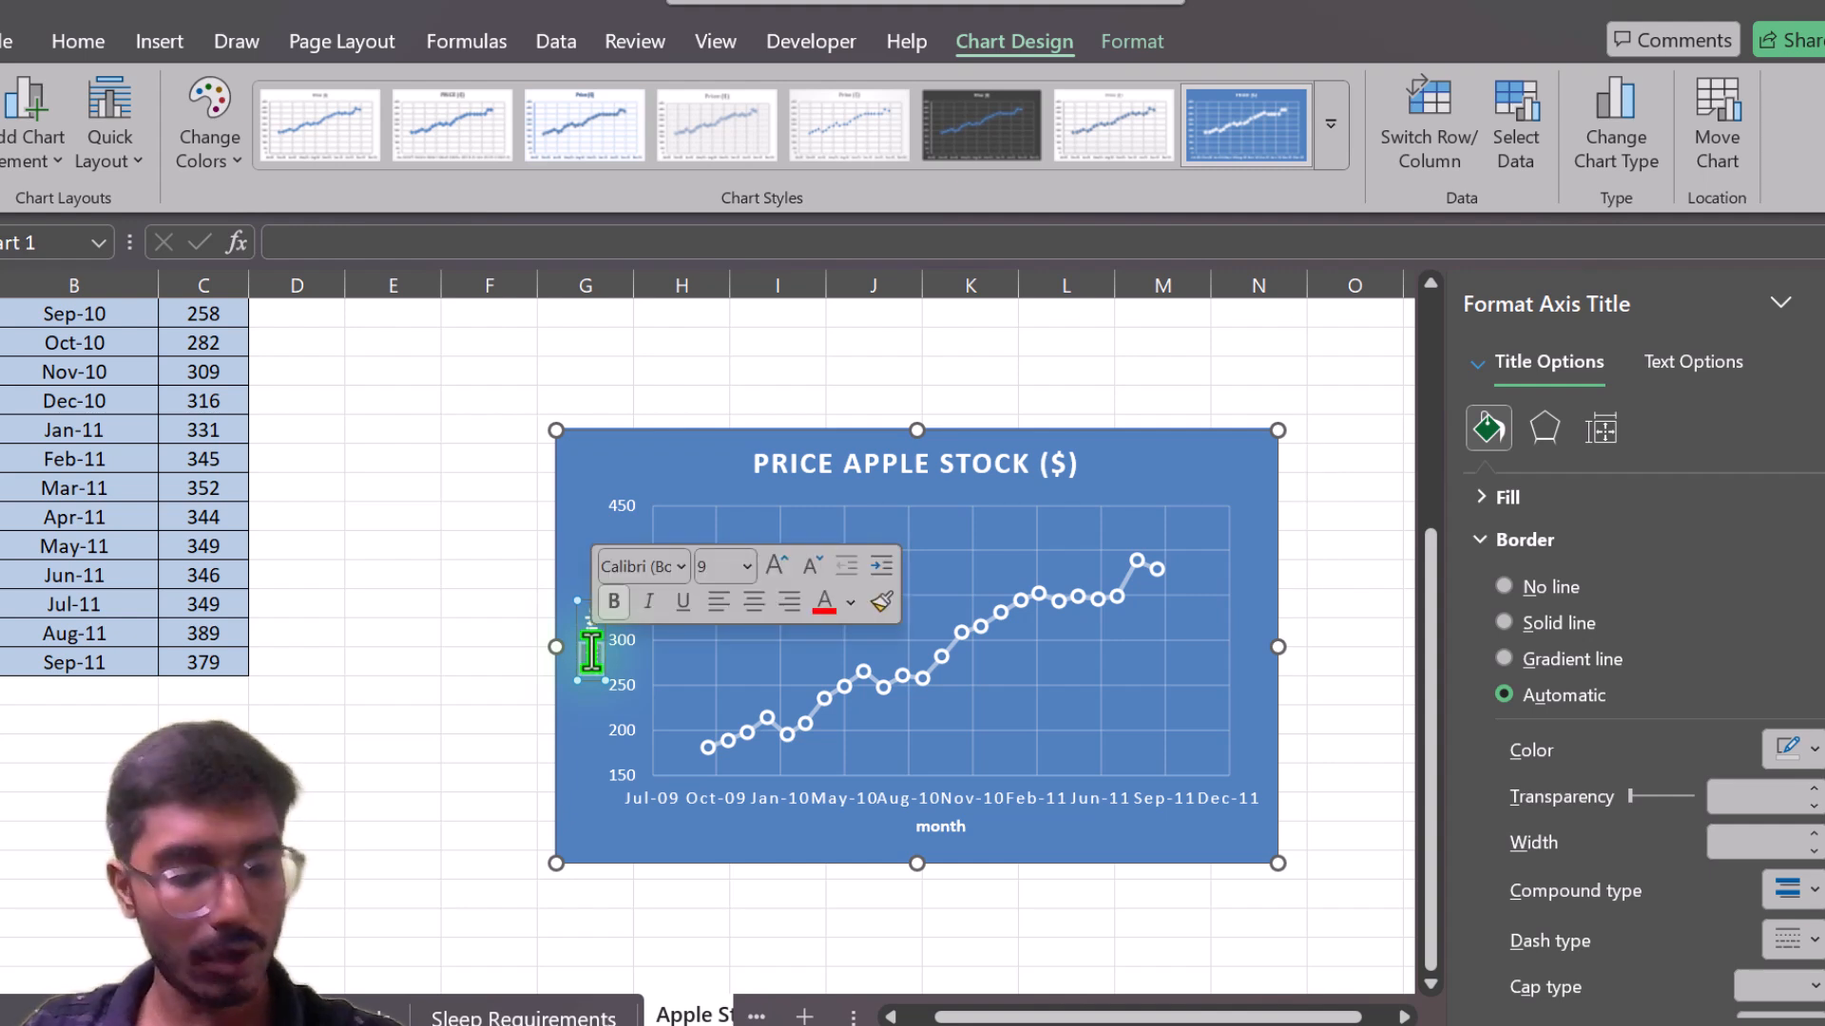
key("ctrl+a")
key("BackSpace")
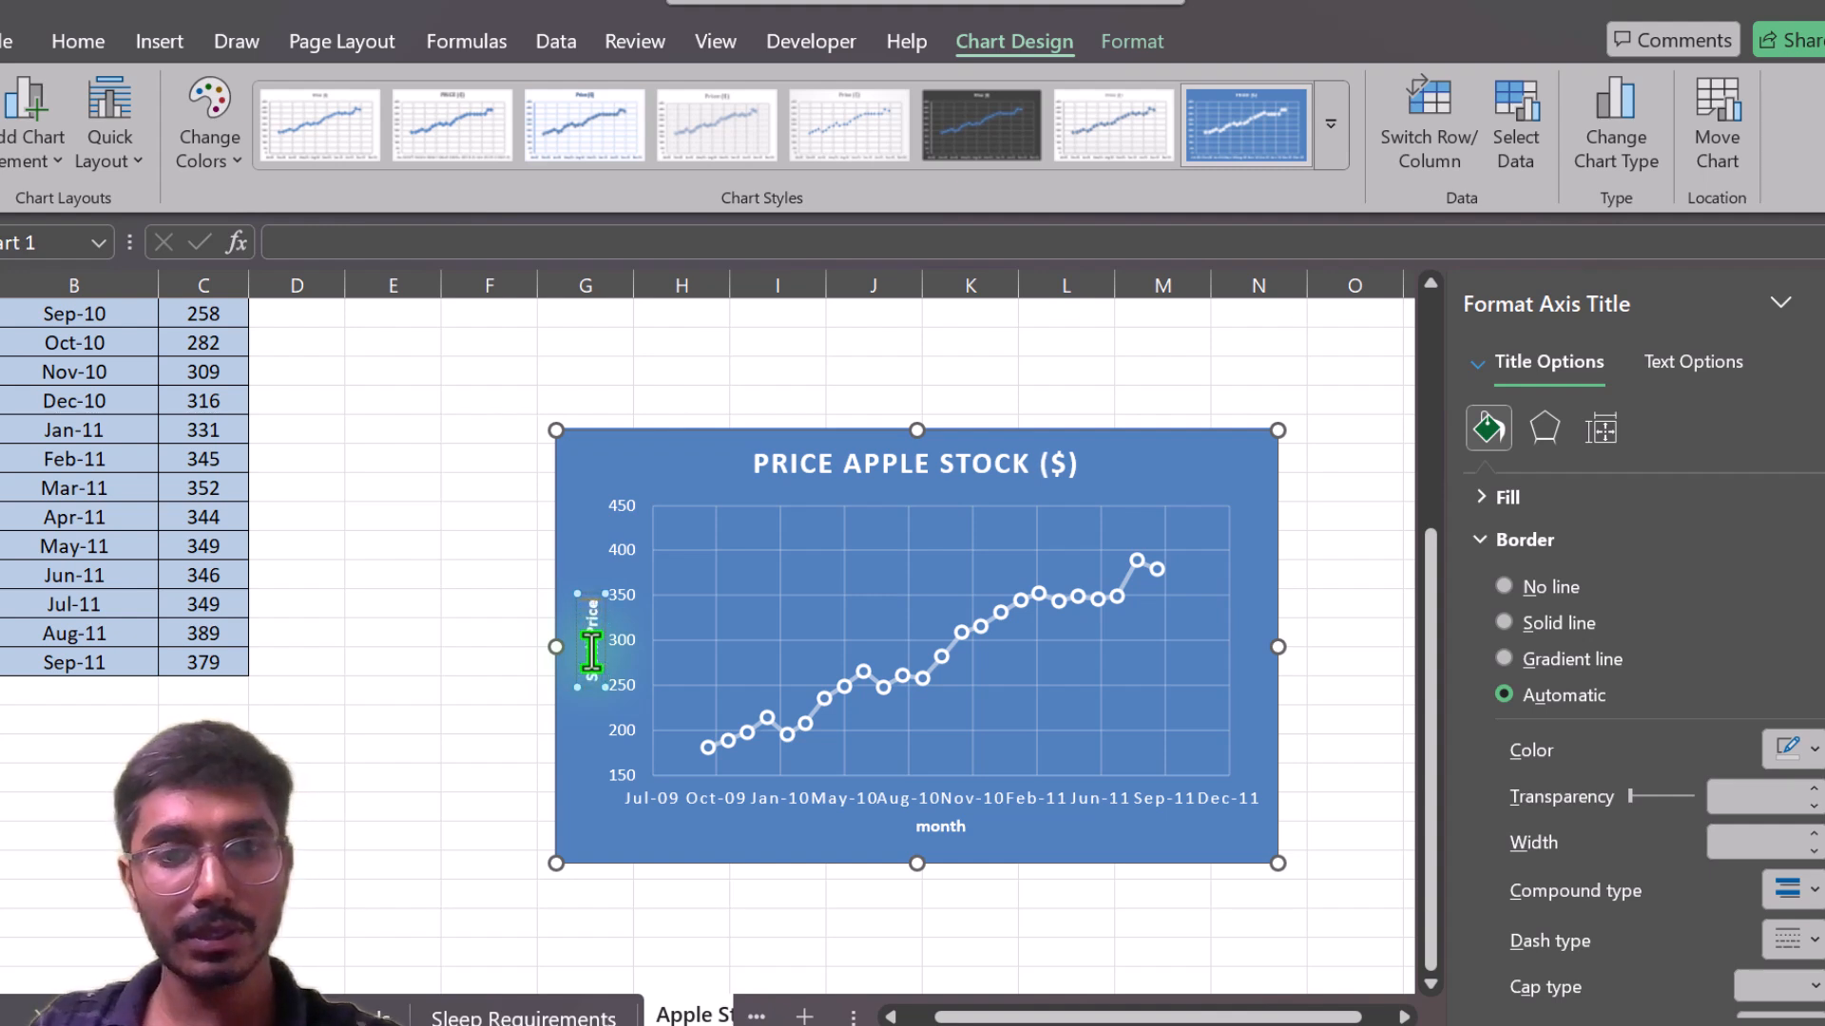
left_click(581, 918)
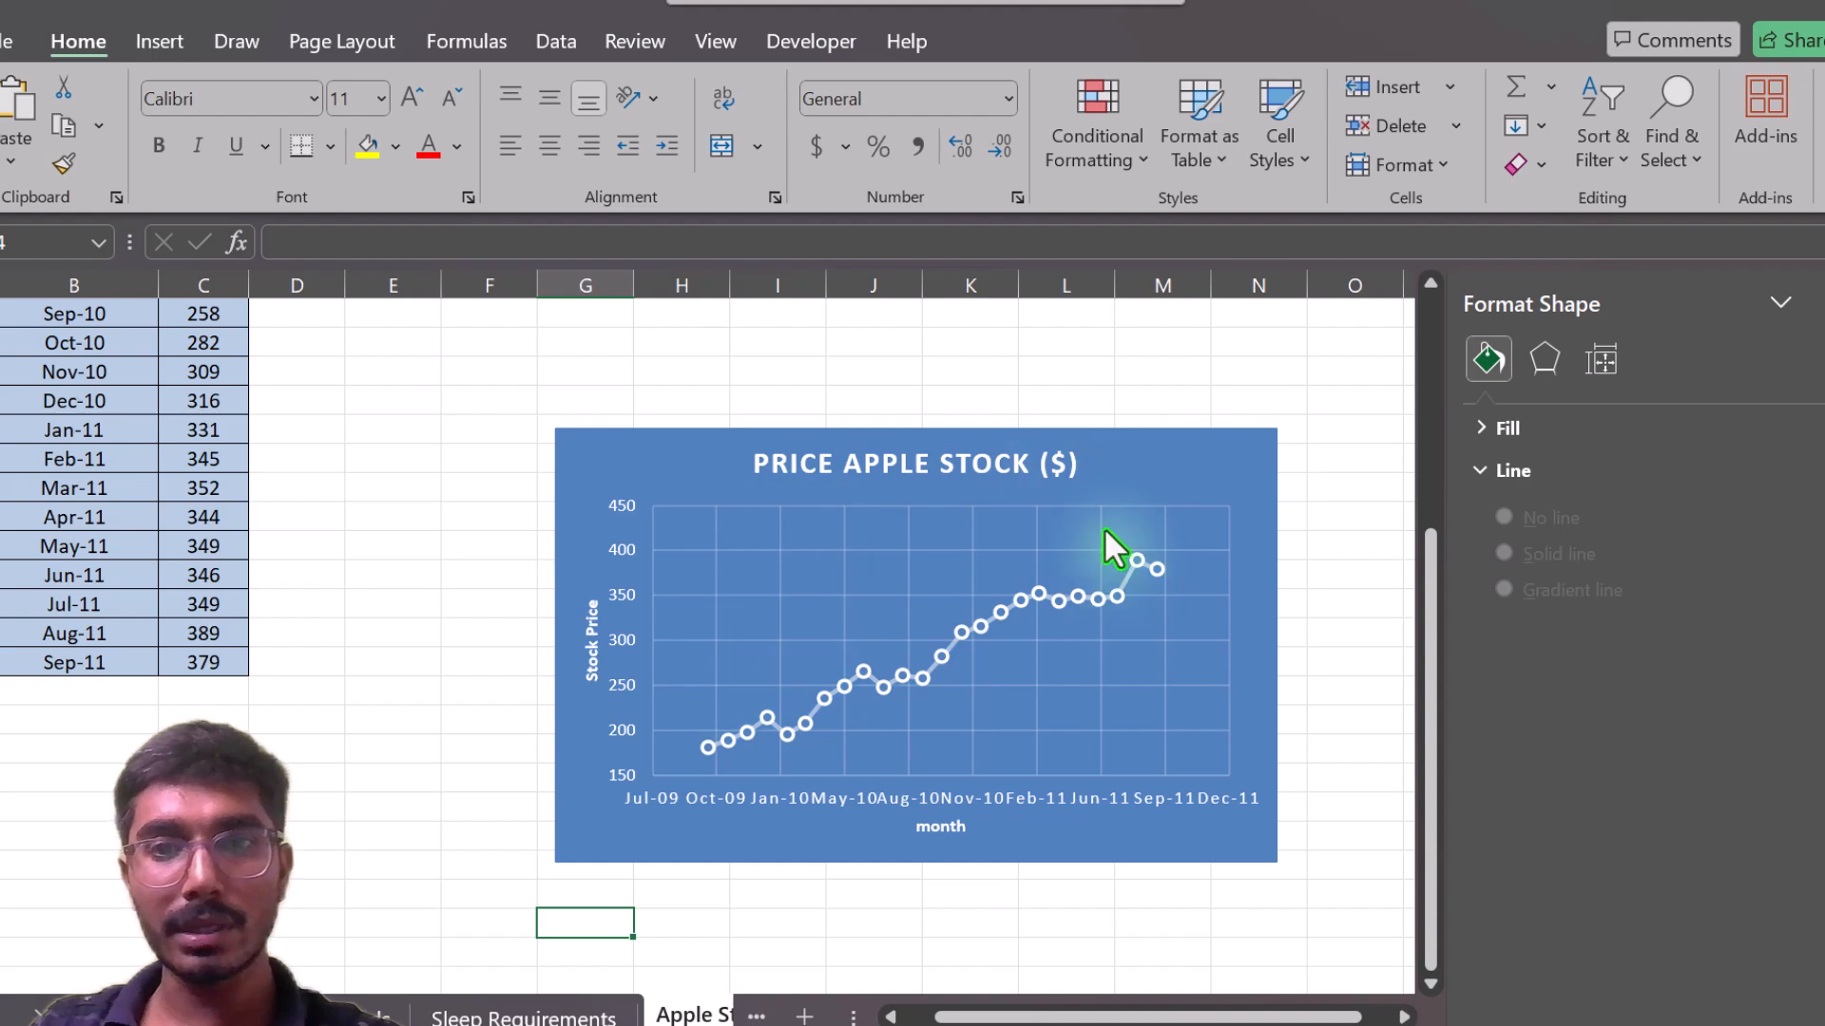